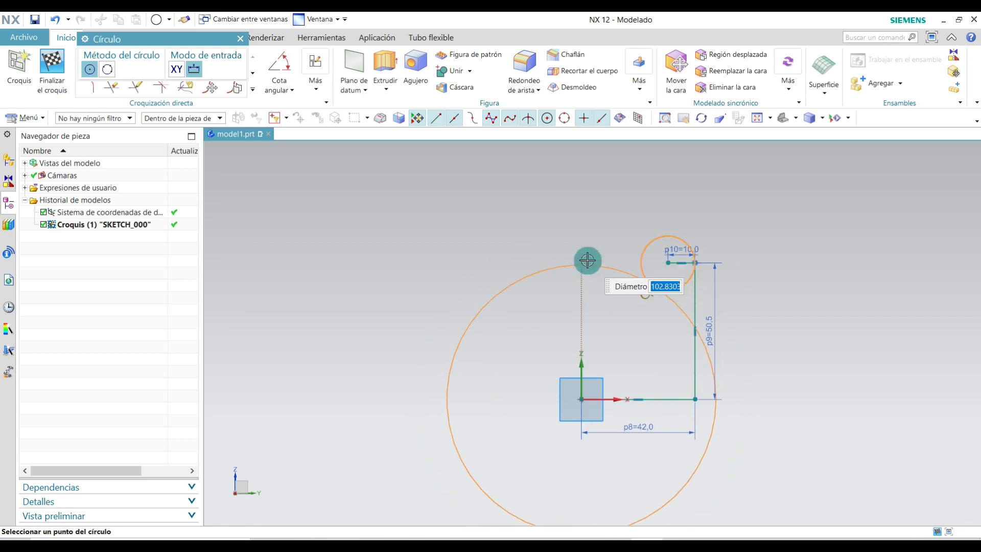
Step: Draw a vertical line of length 77 upward from the sketch origin and reposition its dimension to the line's left side
key(Escape)
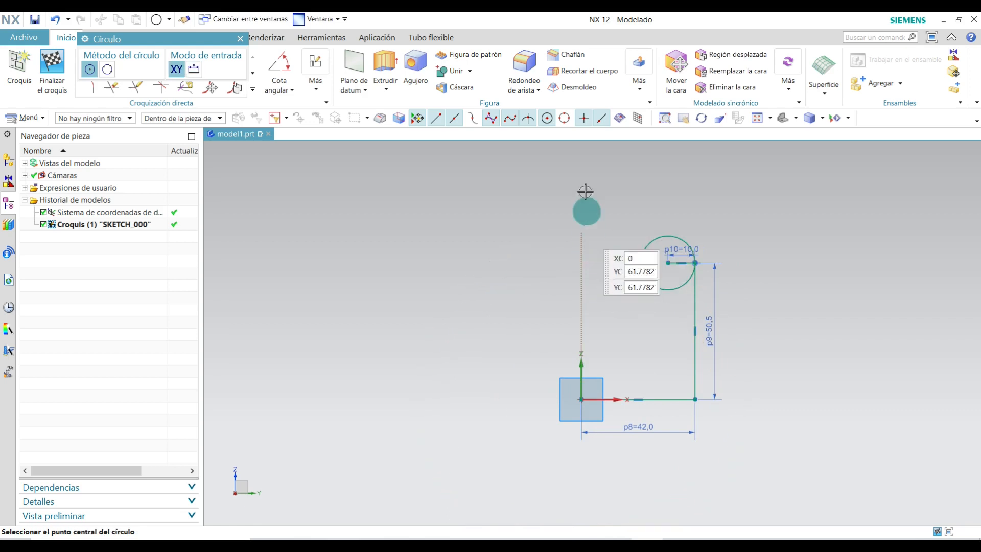
click(241, 39)
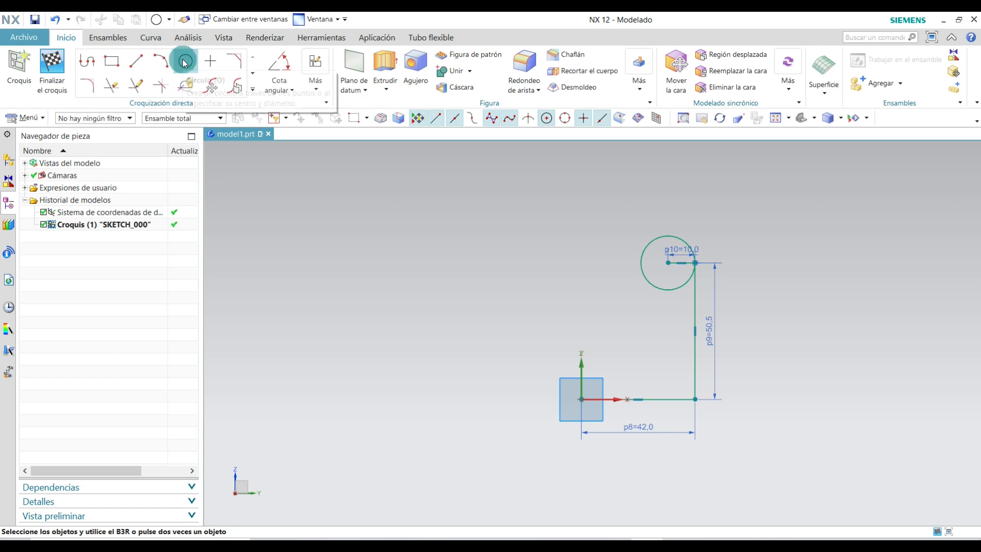
click(136, 62)
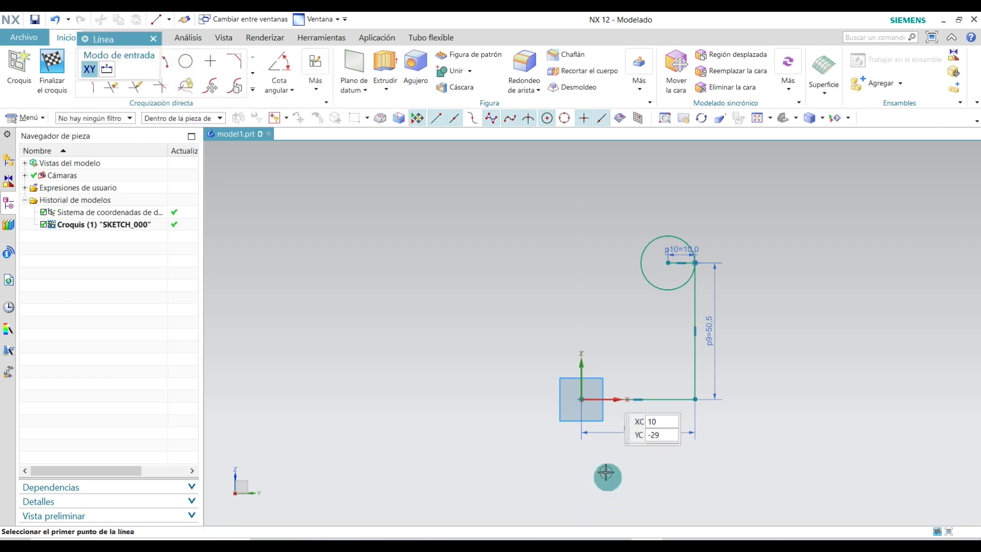
click(581, 399)
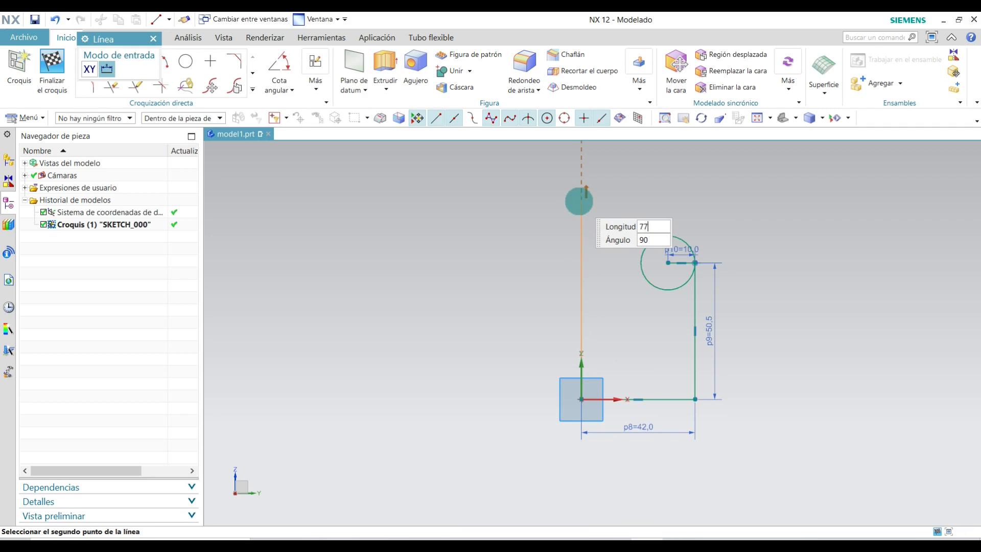
key(Return)
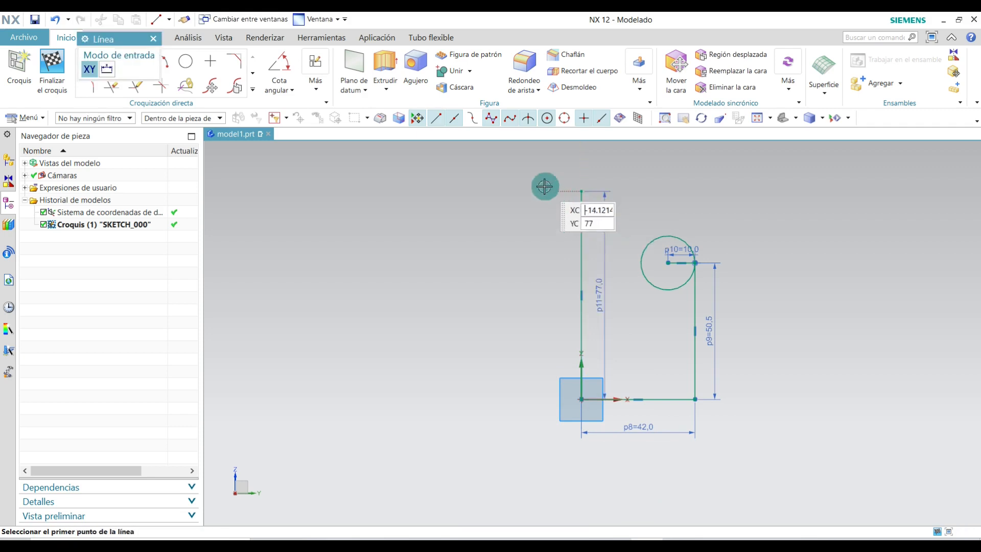
key(Escape)
drag(599, 291, 556, 289)
Step: Draw a line of length 22.5 tangent to the circle, sloping up from its upper arc toward the vertical line
scroll(648, 217, up, 2)
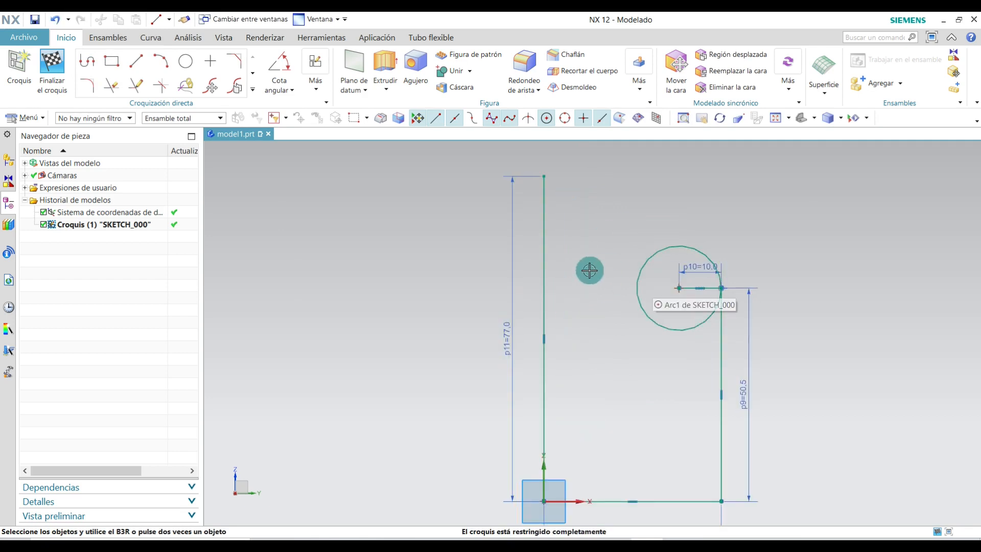
click(134, 62)
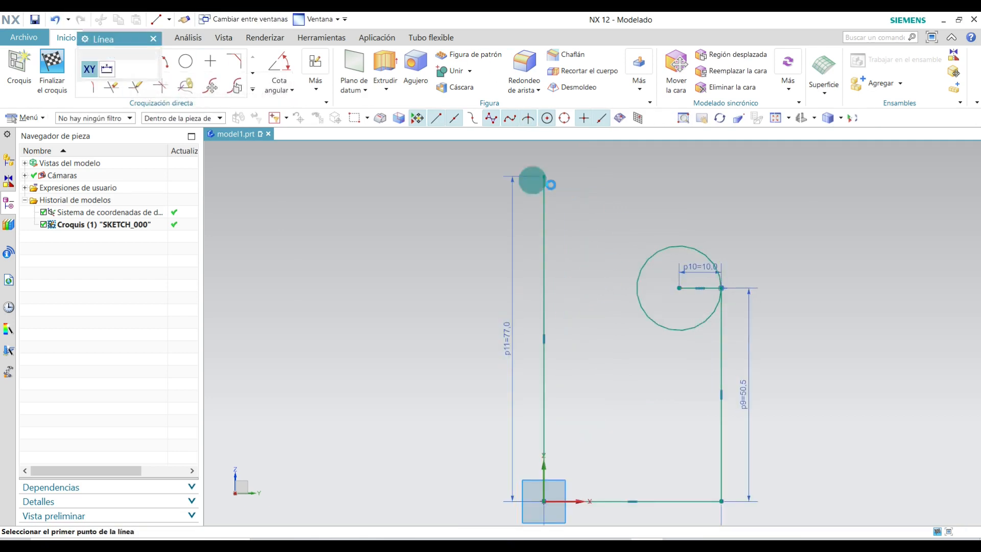
scroll(647, 212, up, 2)
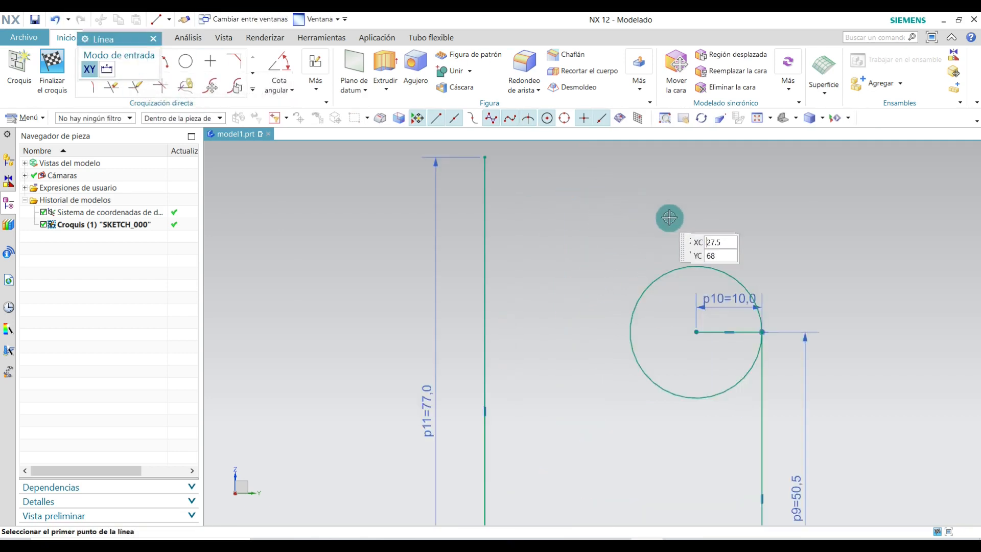
click(740, 279)
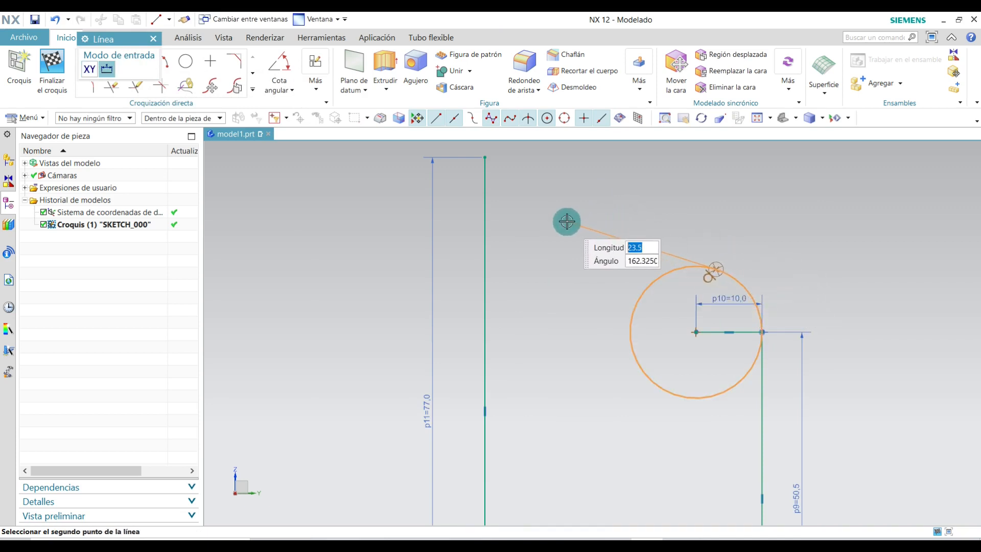
text(22.5)
key(Return)
key(Escape)
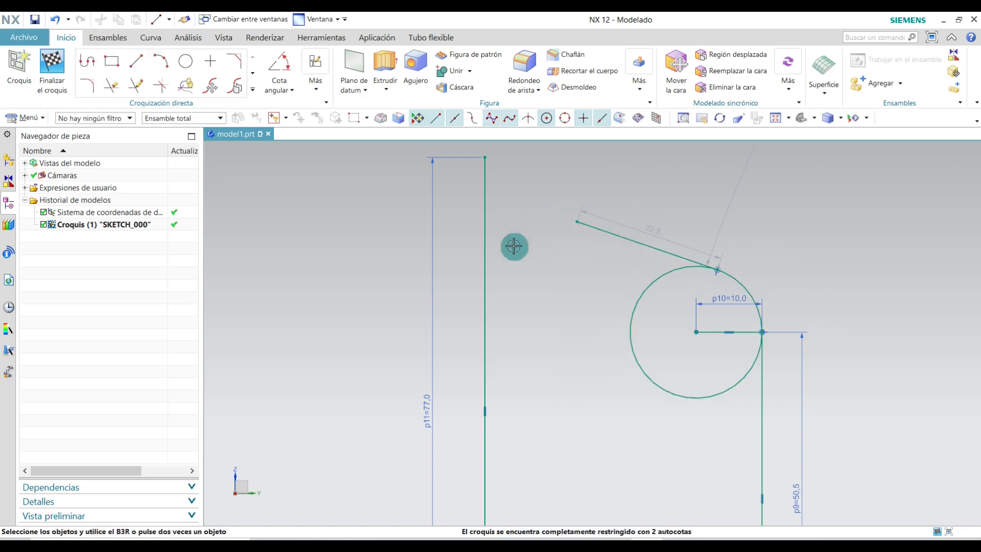
Step: Add an angular dimension of 75 degrees between the sloping tangent line and the long vertical line
scroll(494, 296, down, 1)
scroll(565, 299, up, 1)
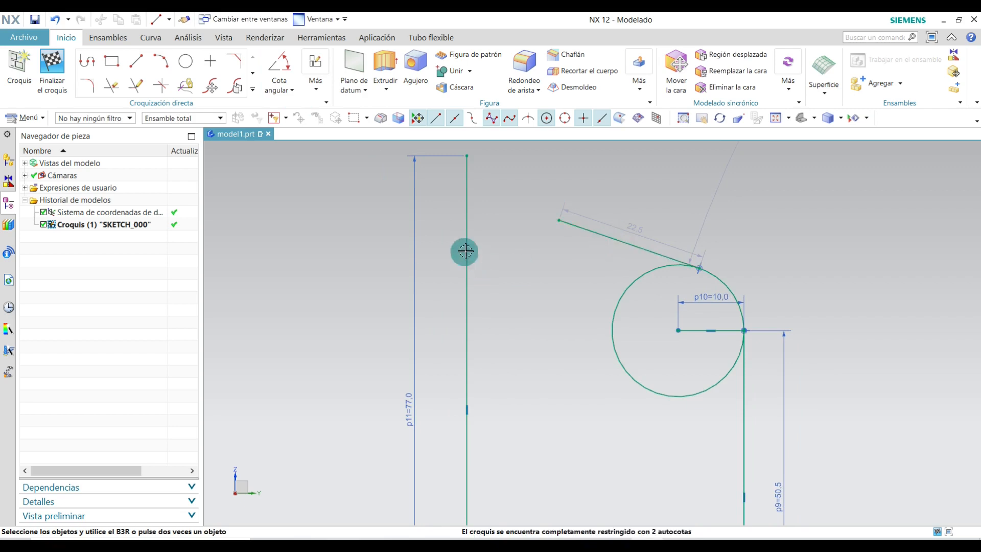
click(278, 89)
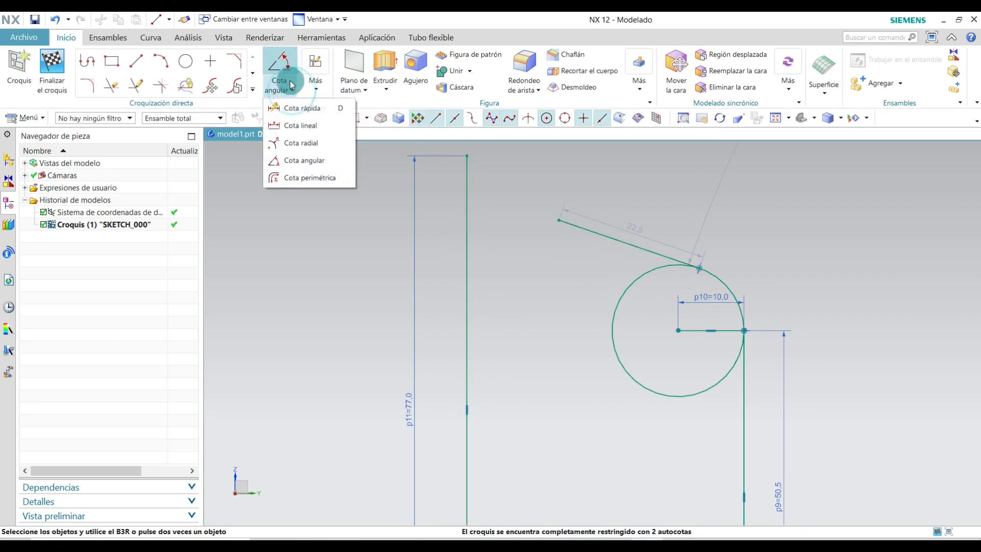
click(301, 161)
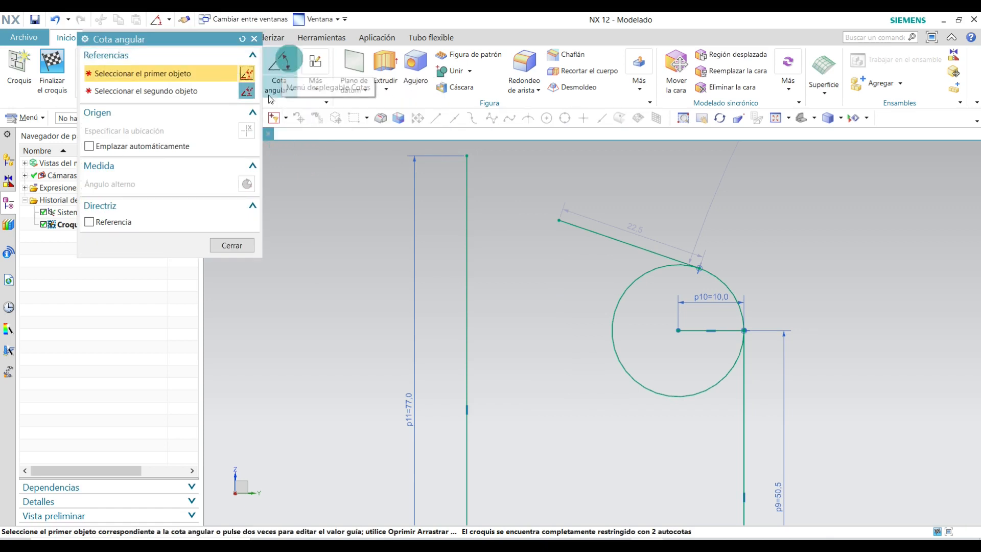
click(294, 91)
click(299, 160)
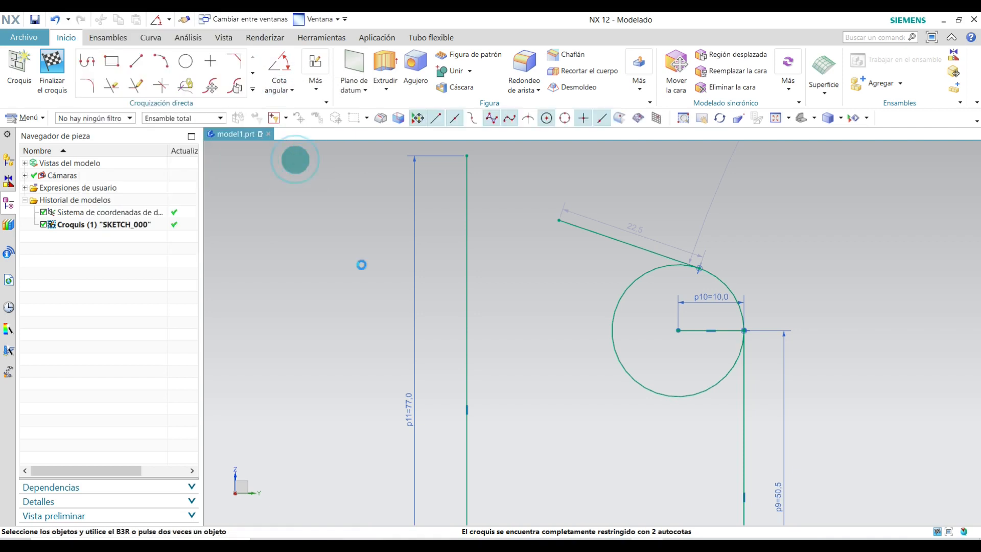
click(597, 244)
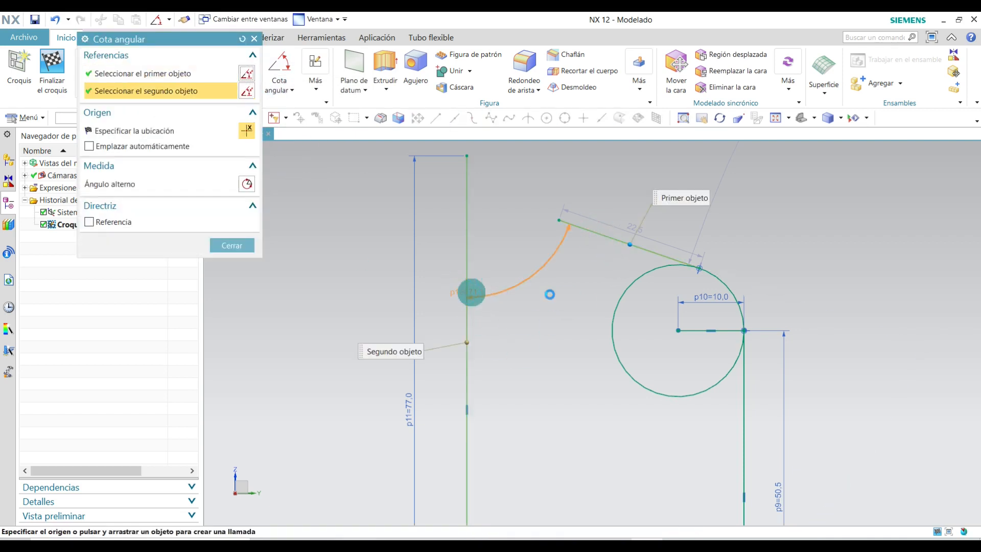
click(469, 287)
click(554, 277)
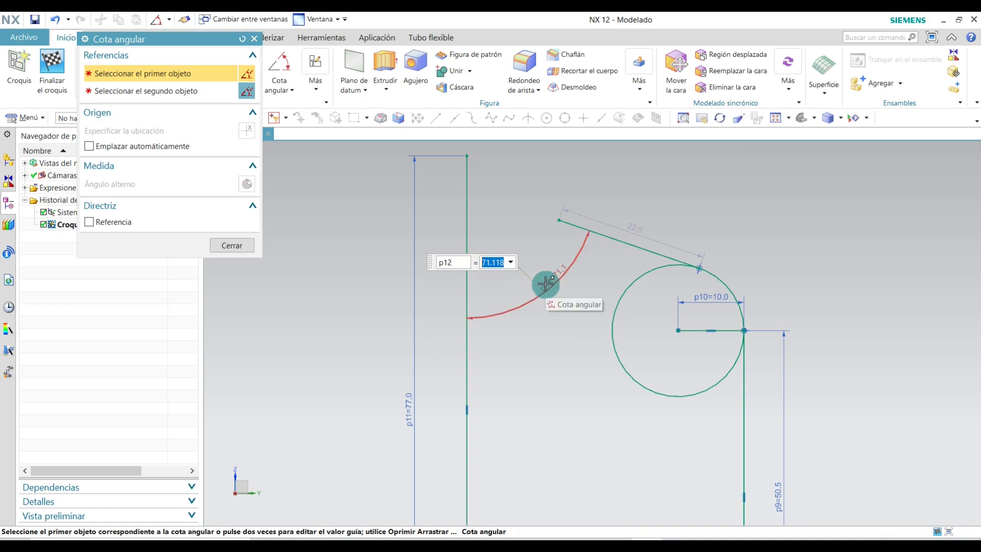
text(75)
key(Return)
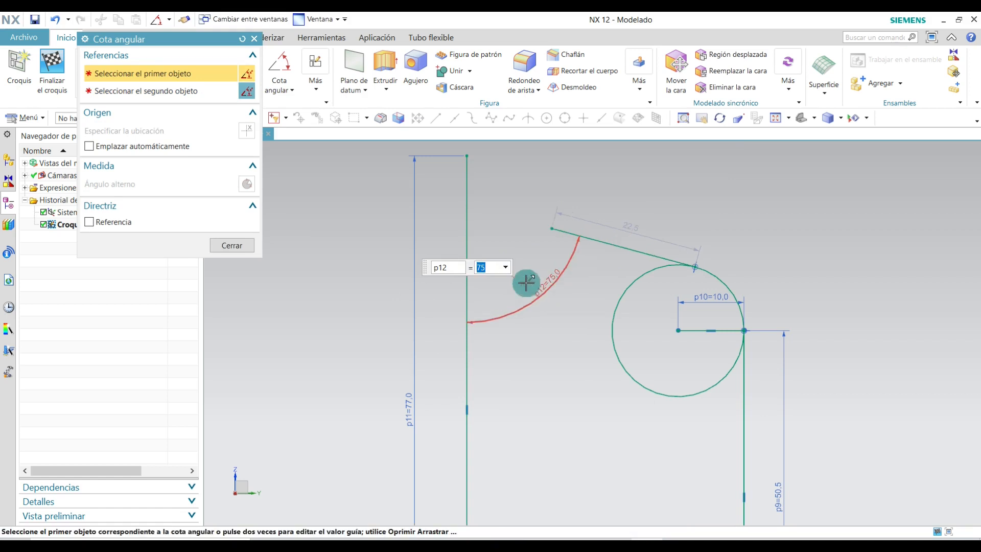
click(235, 245)
Step: Draw a horizontal line about 15 long leftward from the vertical line's upper end and a line of length 12 straight down from it
scroll(404, 358, up, 3)
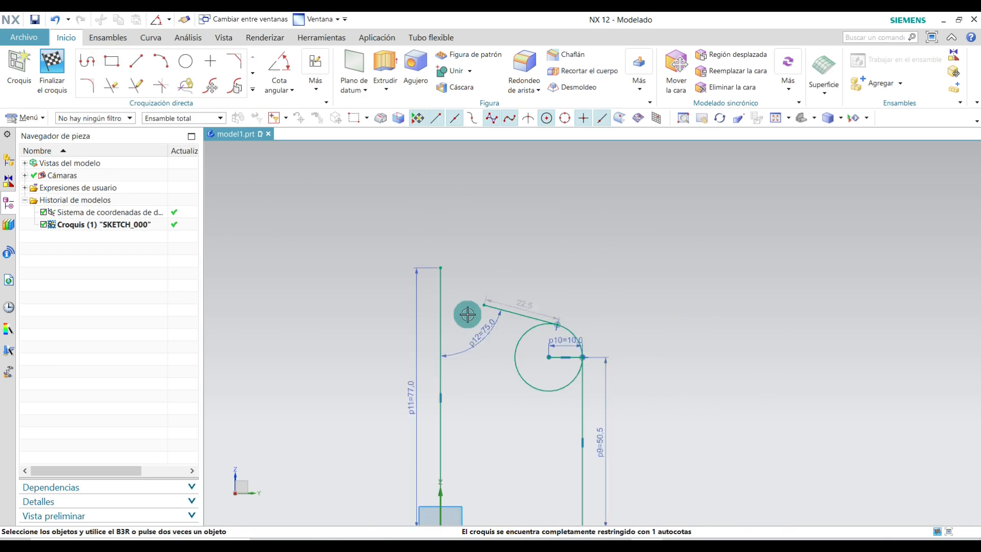
scroll(465, 317, down, 3)
click(136, 62)
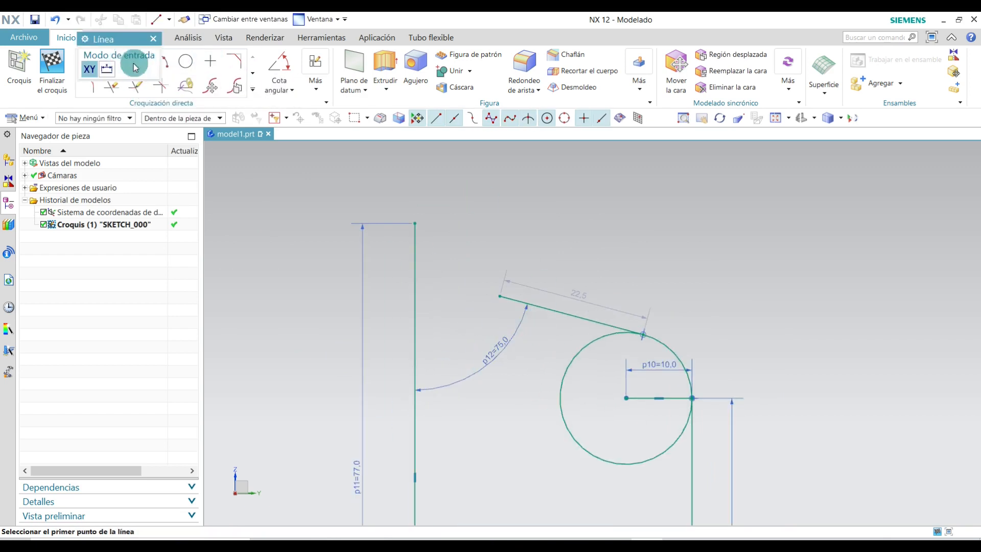
click(416, 225)
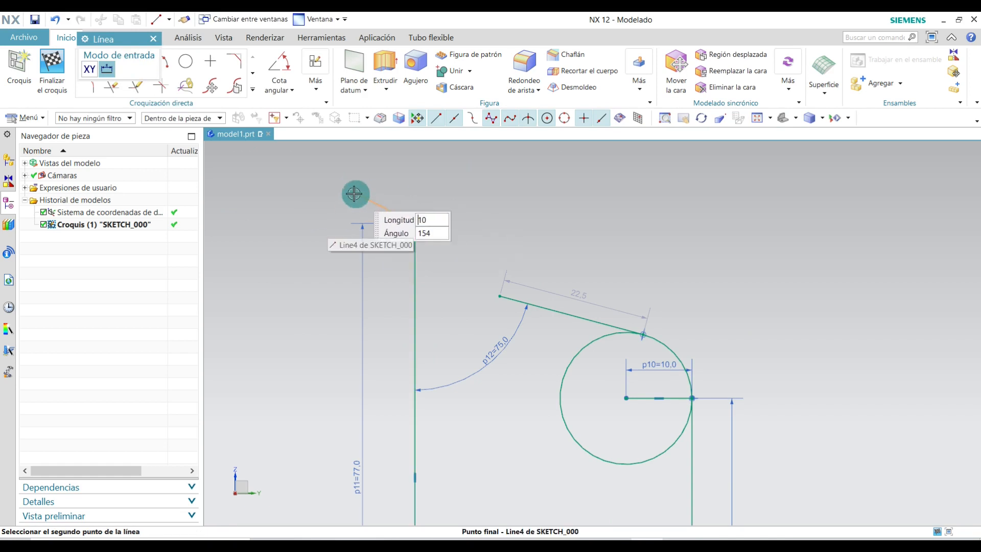
click(316, 220)
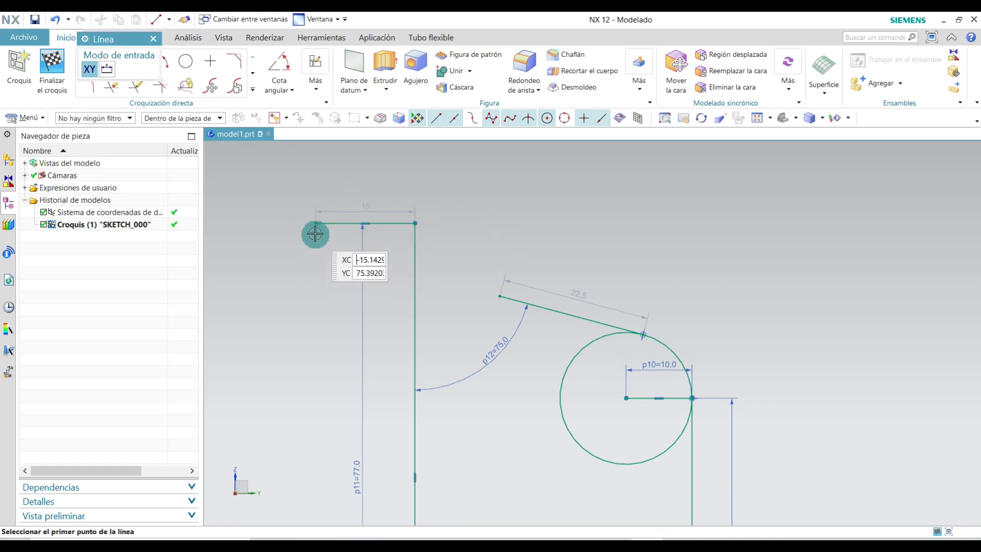
click(315, 224)
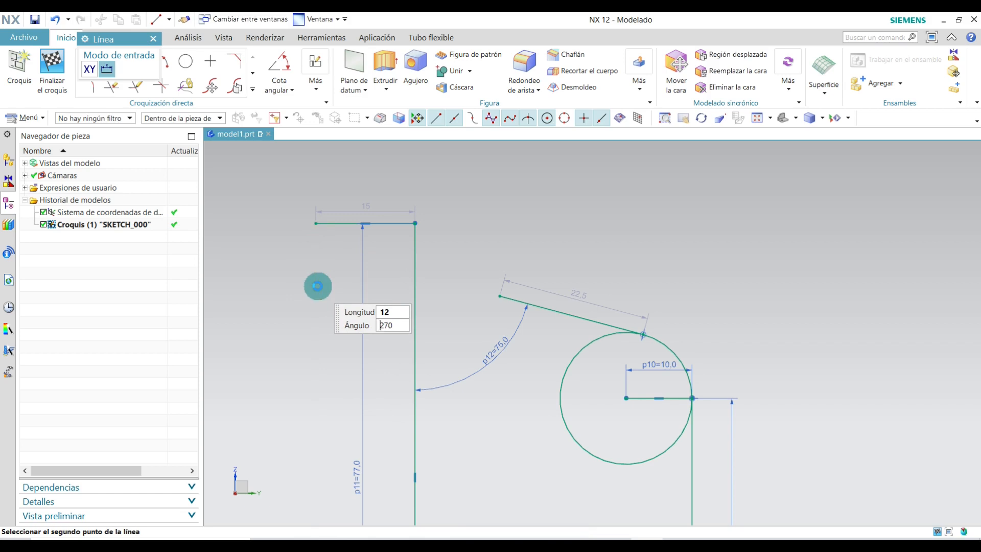
click(320, 289)
Step: Draw a horizontal line about 34 long from the lower end of the 12-long line, crossing past the sloping tangent line
click(316, 302)
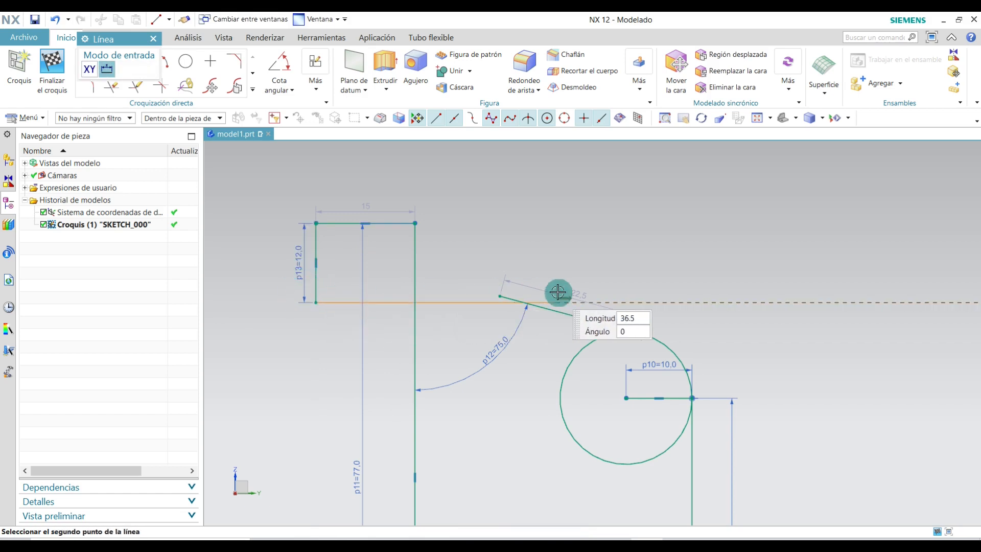
scroll(460, 304, up, 2)
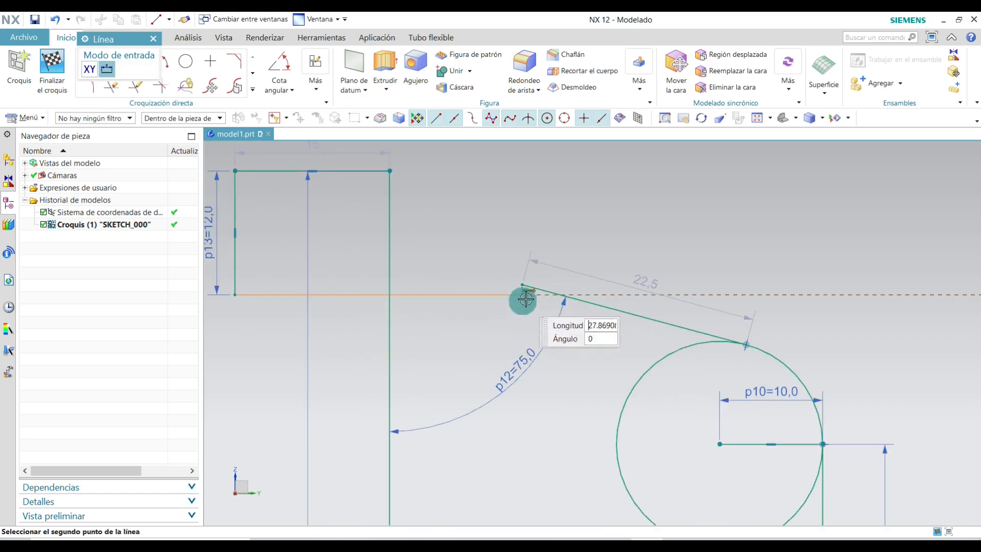
click(587, 290)
key(Escape)
Step: Fillet the crossing of the horizontal line and the sloping tangent line with a radius of 20
scroll(587, 296, up, 4)
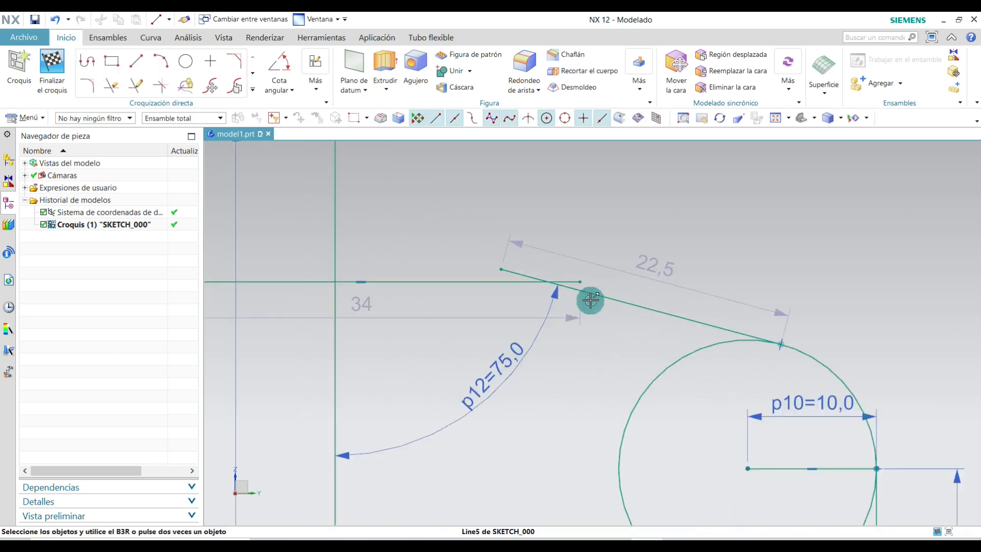
scroll(557, 289, down, 2)
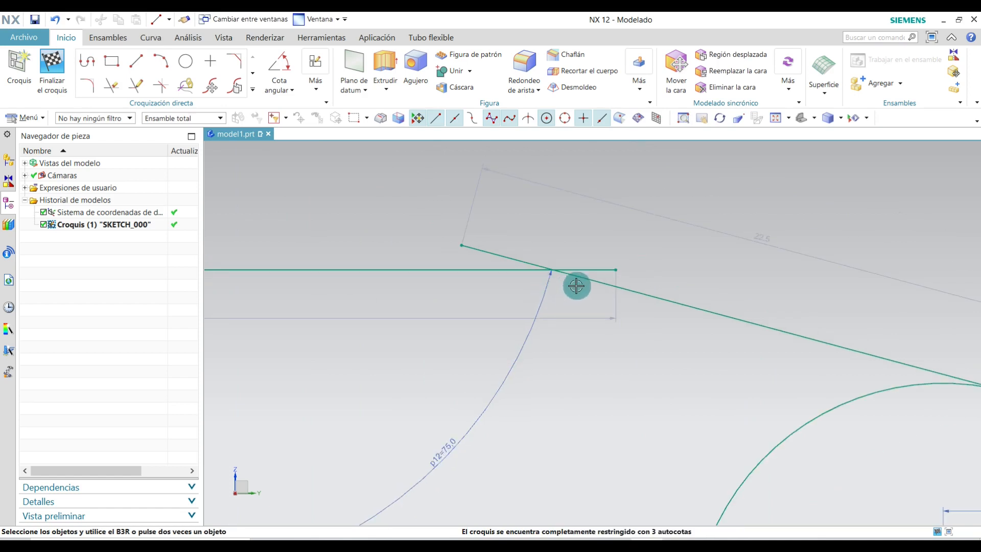
click(88, 88)
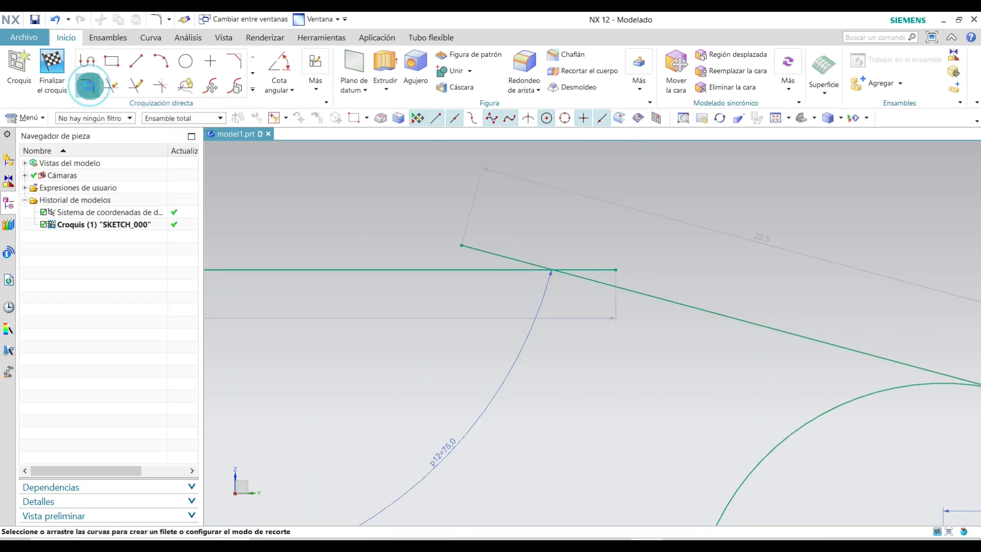
click(587, 280)
scroll(550, 284, up, 2)
scroll(550, 283, up, 2)
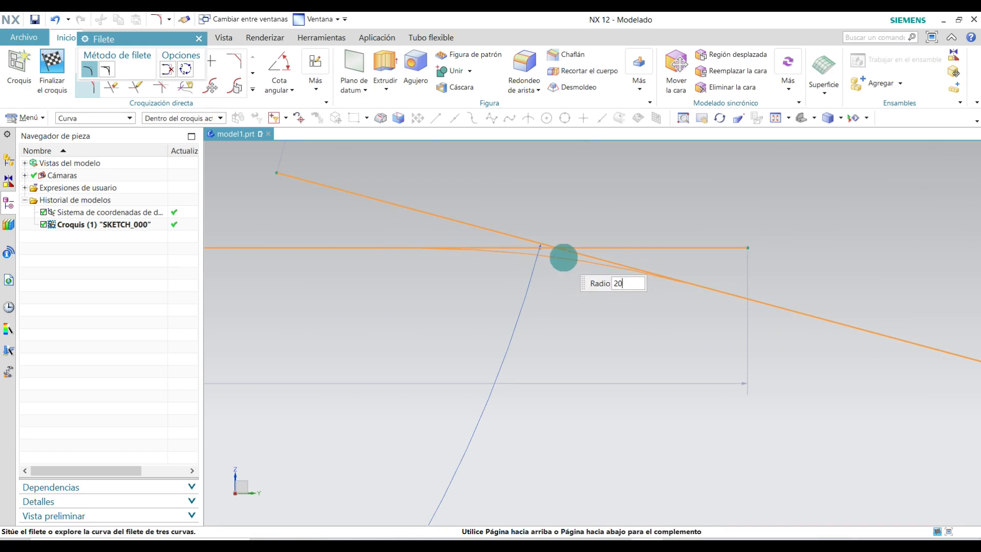
key(Return)
scroll(562, 258, down, 3)
scroll(536, 260, down, 3)
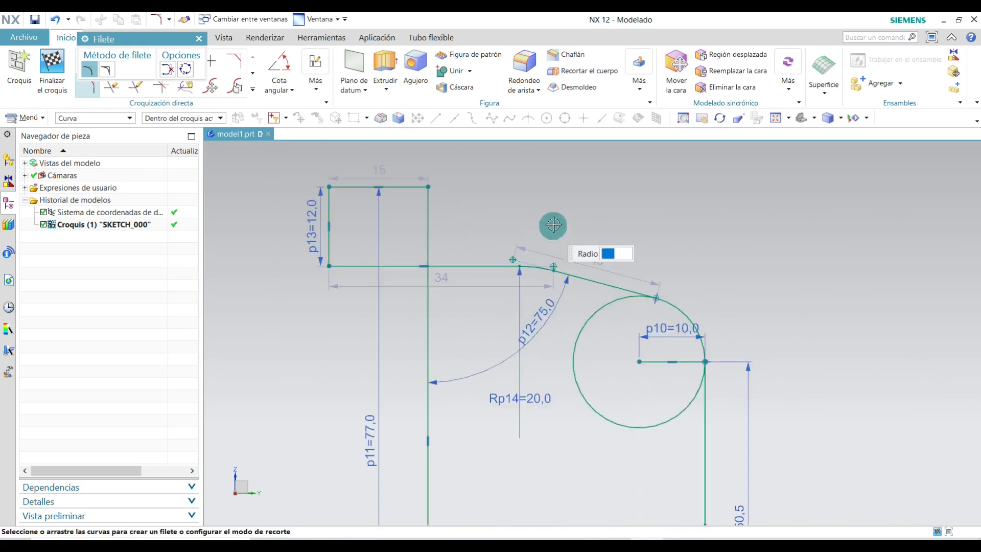
scroll(694, 290, down, 1)
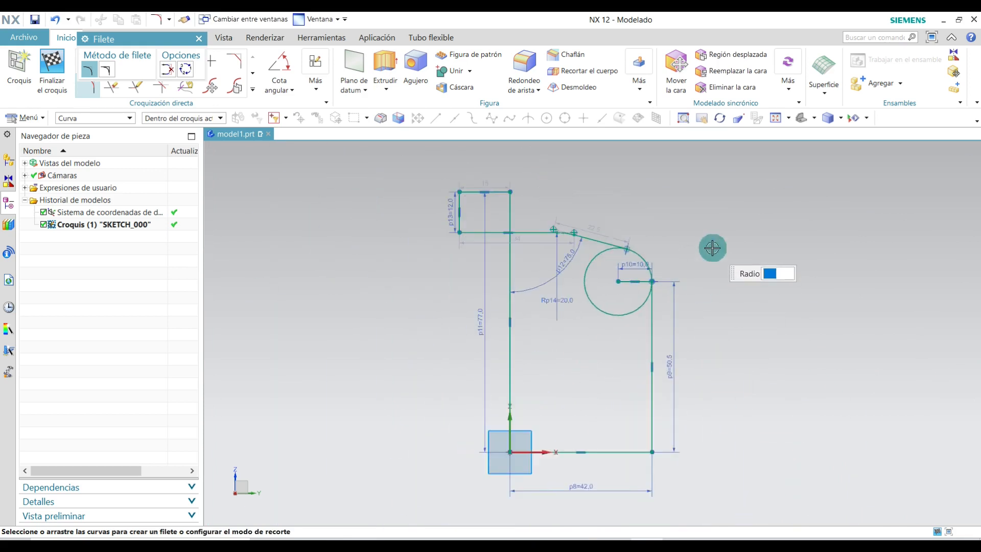
scroll(712, 245, up, 1)
click(199, 39)
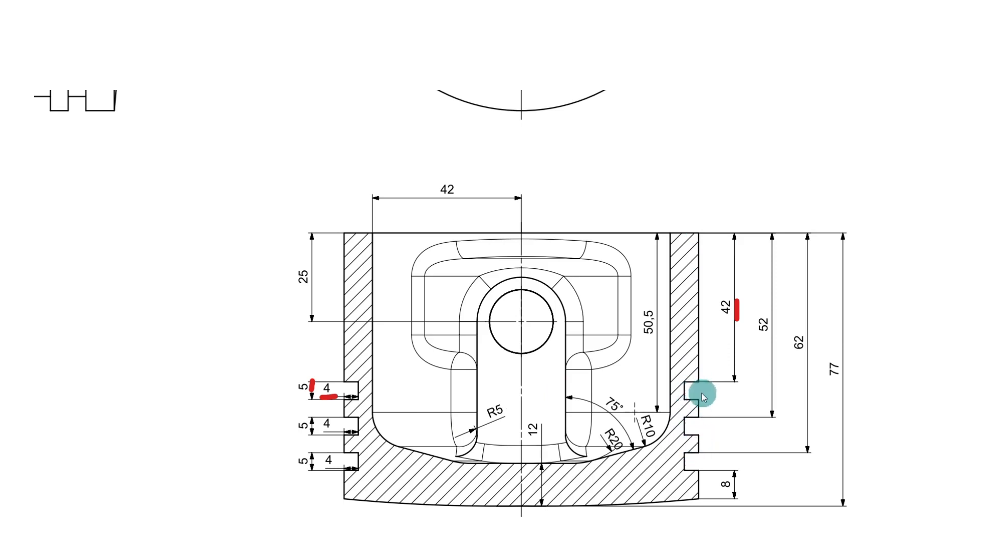
Step: Examine the piston drawing's outer radius and the section view's groove and height dimensions, and return to the NX sketch
scroll(664, 385, up, 5)
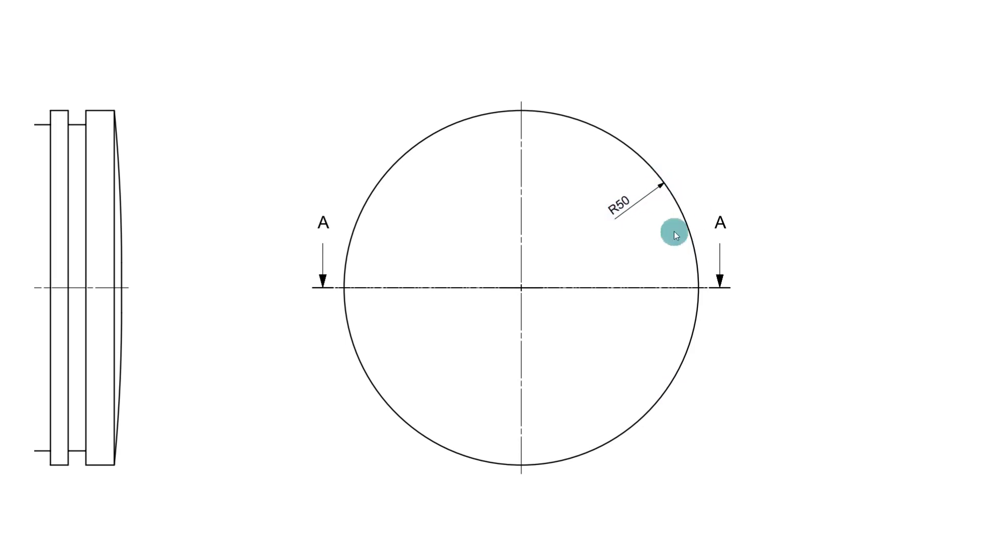
scroll(664, 291, down, 4)
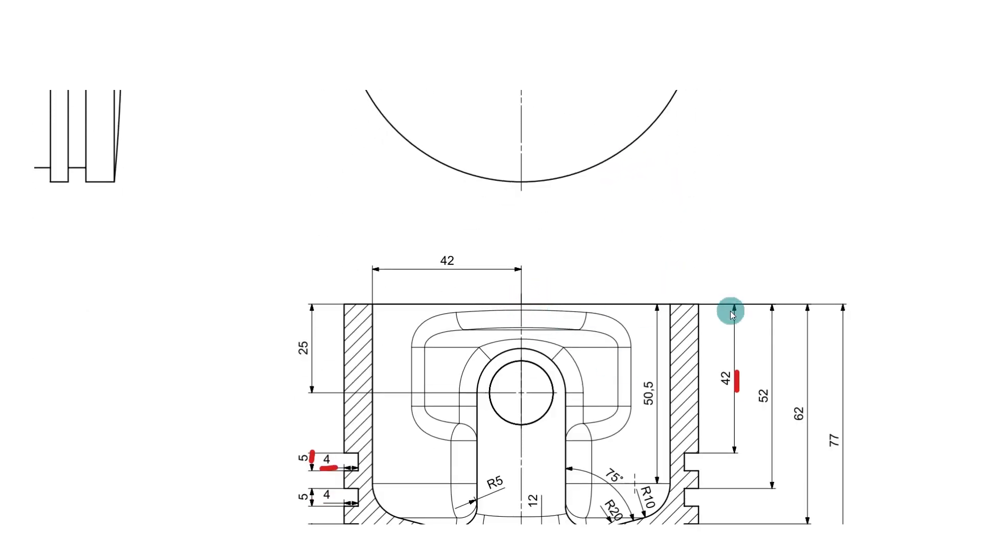
scroll(704, 305, down, 1)
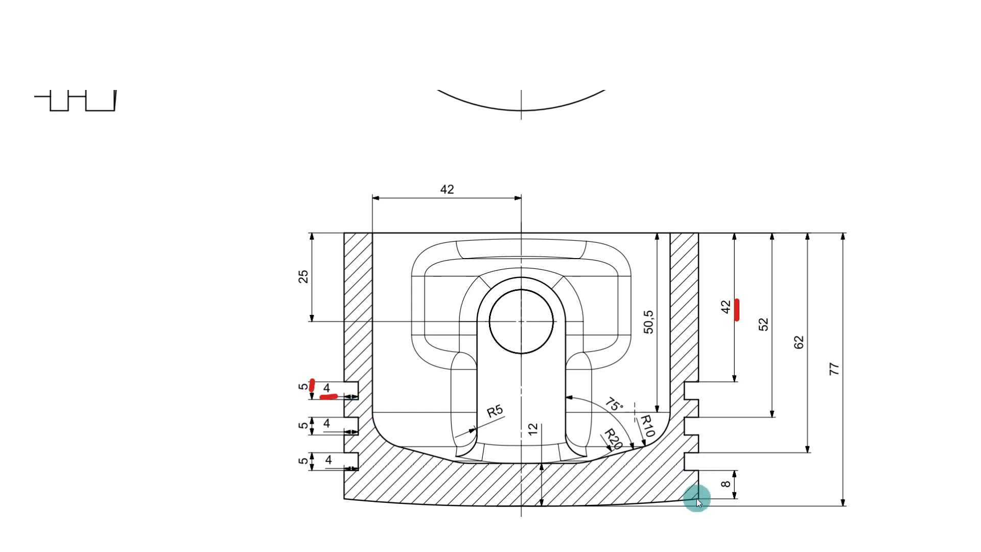
key(alt+Tab)
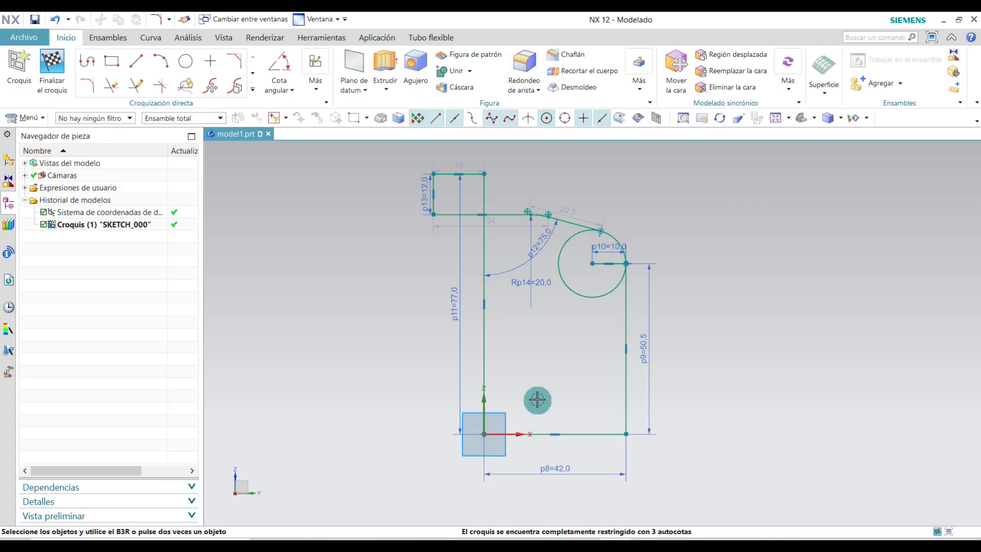
Step: Delete the horizontal base line that runs from the sketch origin to the inner vertical line
scroll(574, 438, down, 3)
right_click(569, 426)
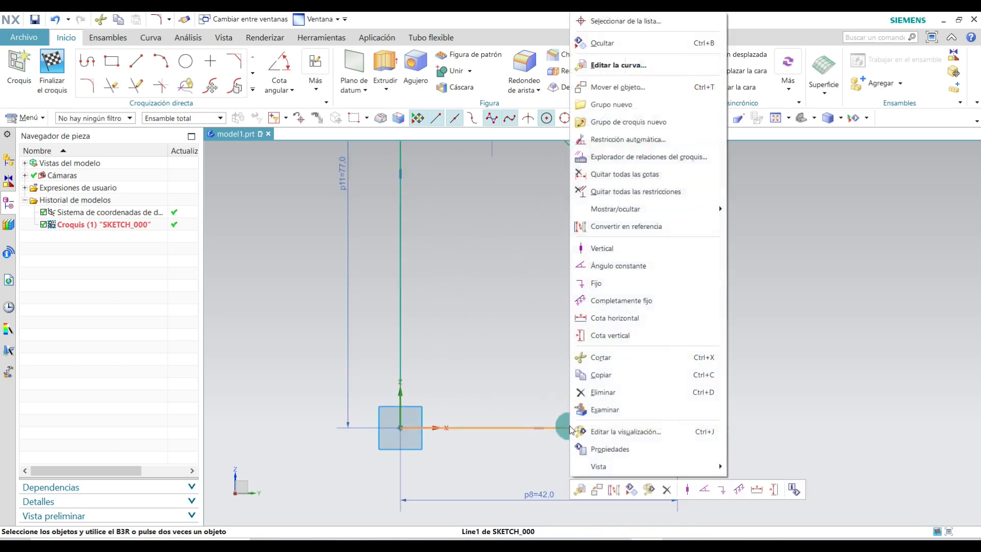
click(609, 394)
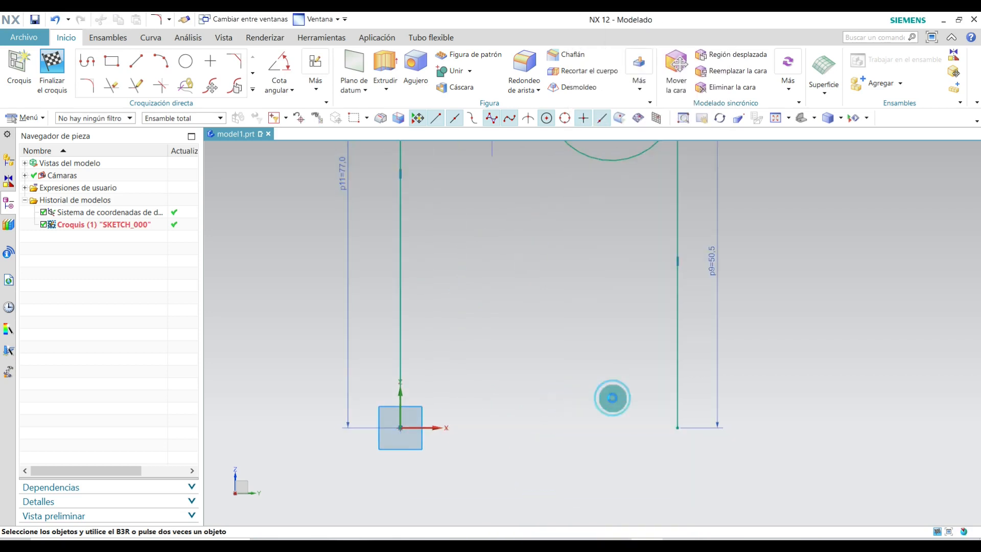
Step: Draw a horizontal base line 50 long from the sketch origin, extending past the inner vertical line
click(136, 64)
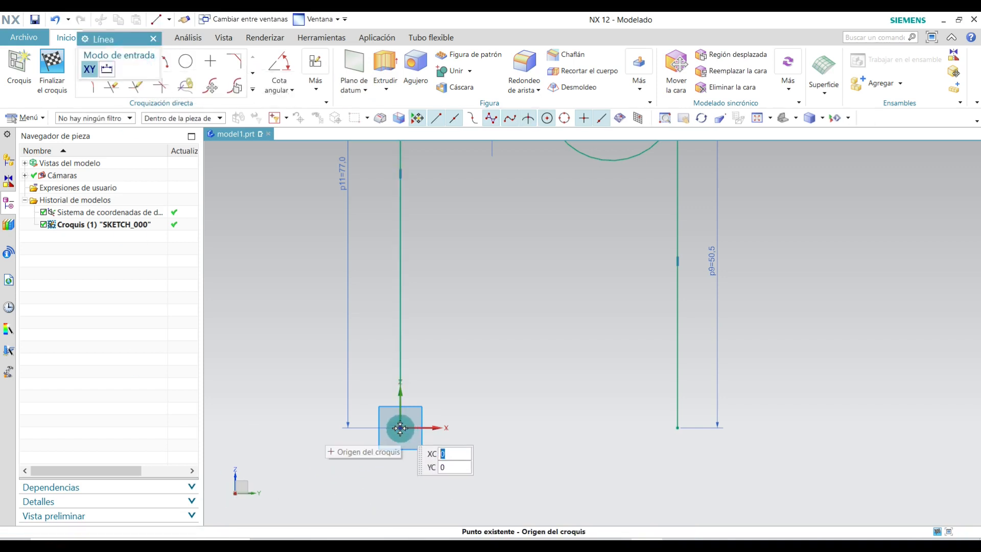
click(401, 427)
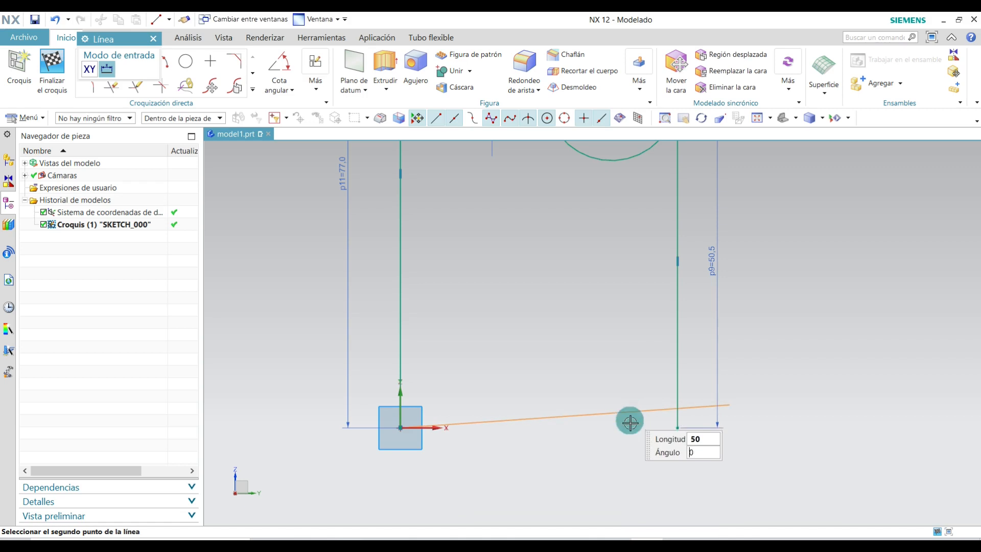
click(771, 416)
scroll(754, 438, down, 2)
scroll(754, 438, up, 1)
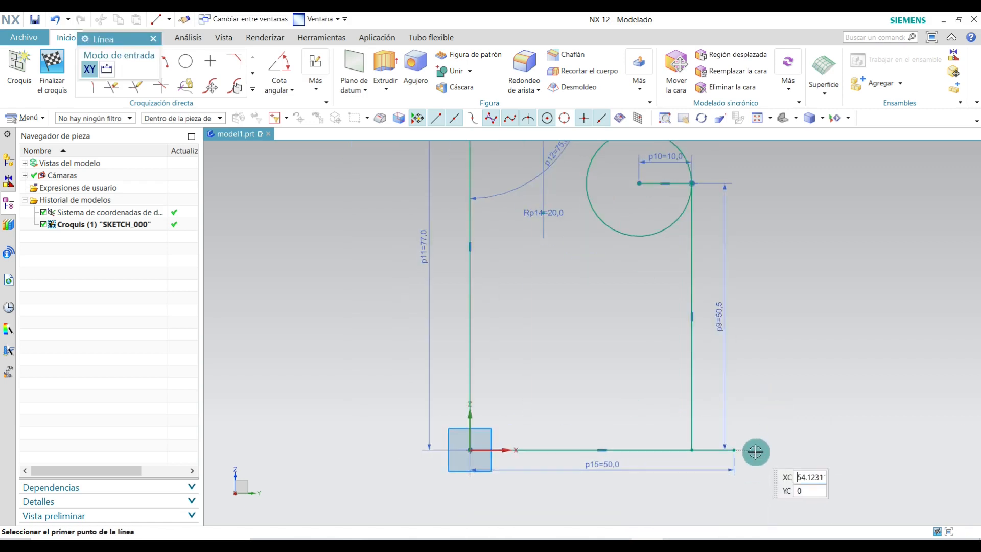
Step: Draw a vertical line 42 long upward from the outer end of the base line
scroll(736, 453, up, 4)
click(732, 439)
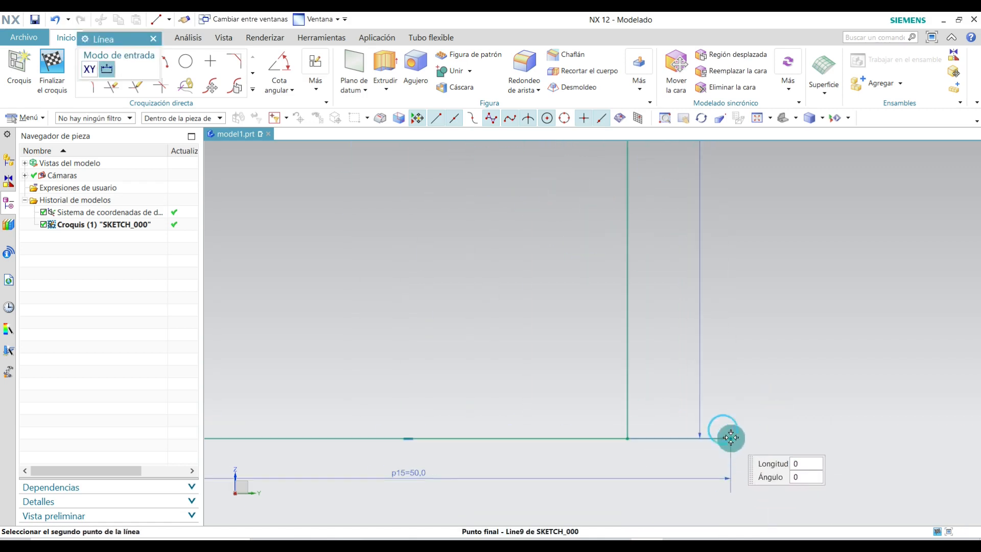
scroll(729, 498, down, 2)
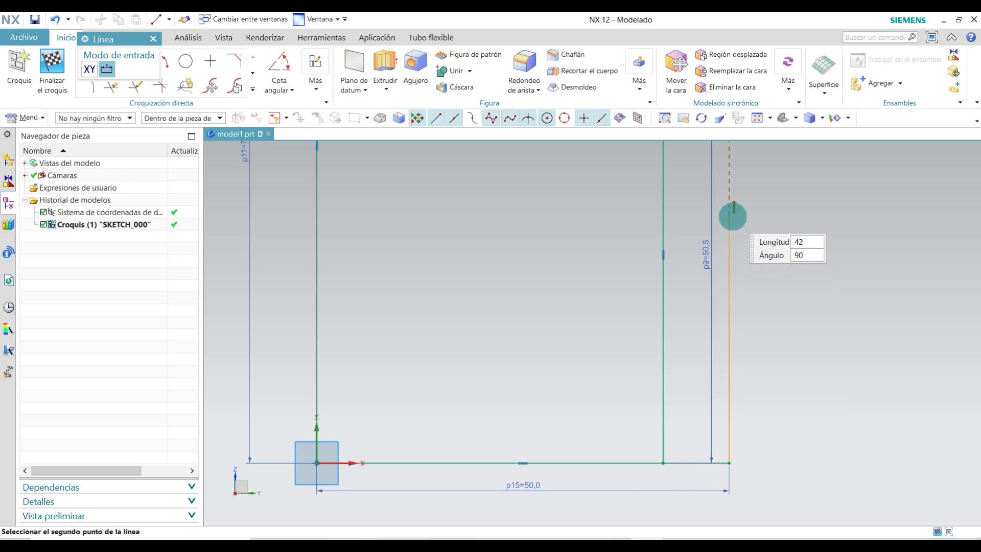
click(733, 216)
scroll(735, 313, down, 3)
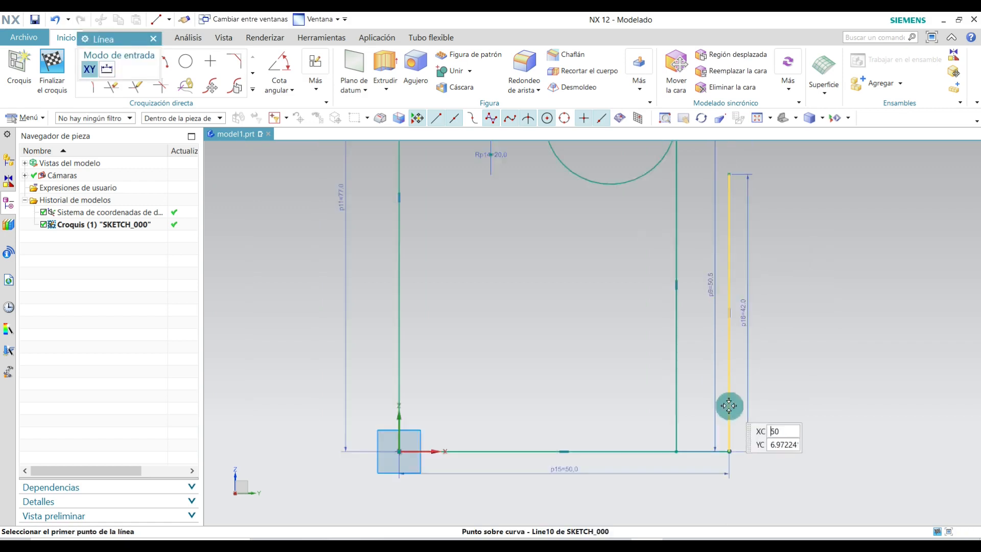
Step: Draw the lowest ring groove from the outer line's upper end with lines 4 inward, 5 up and 4 back outward
scroll(737, 352, up, 4)
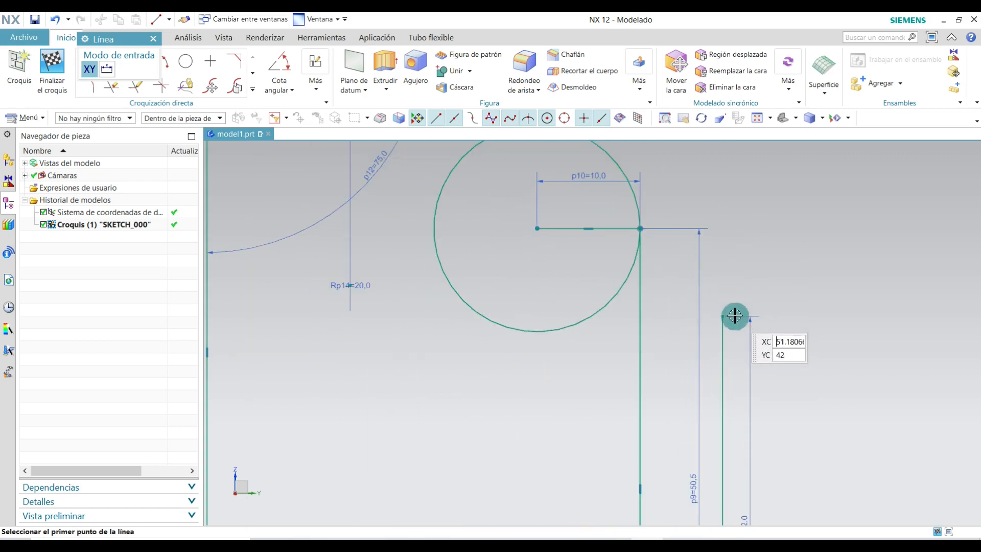
scroll(736, 325, up, 5)
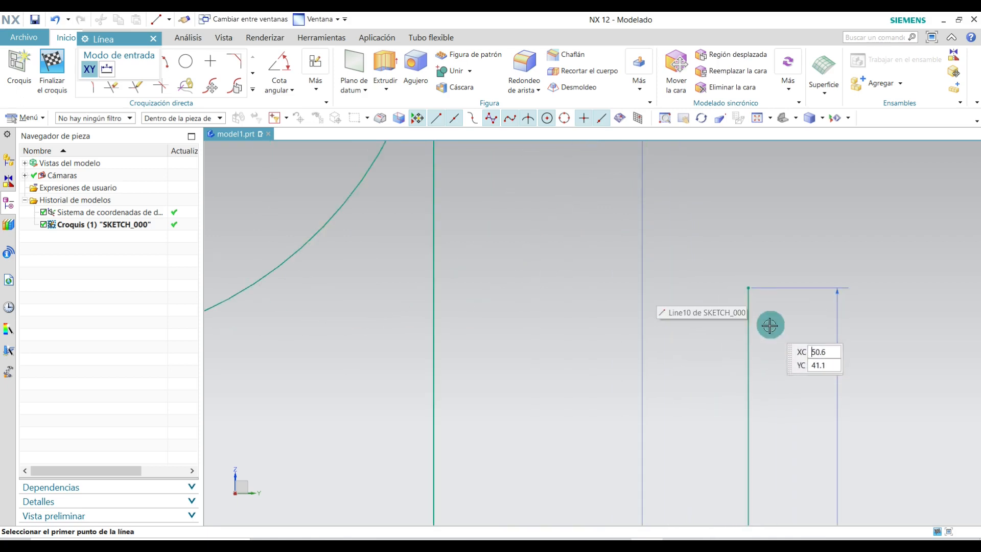
click(748, 289)
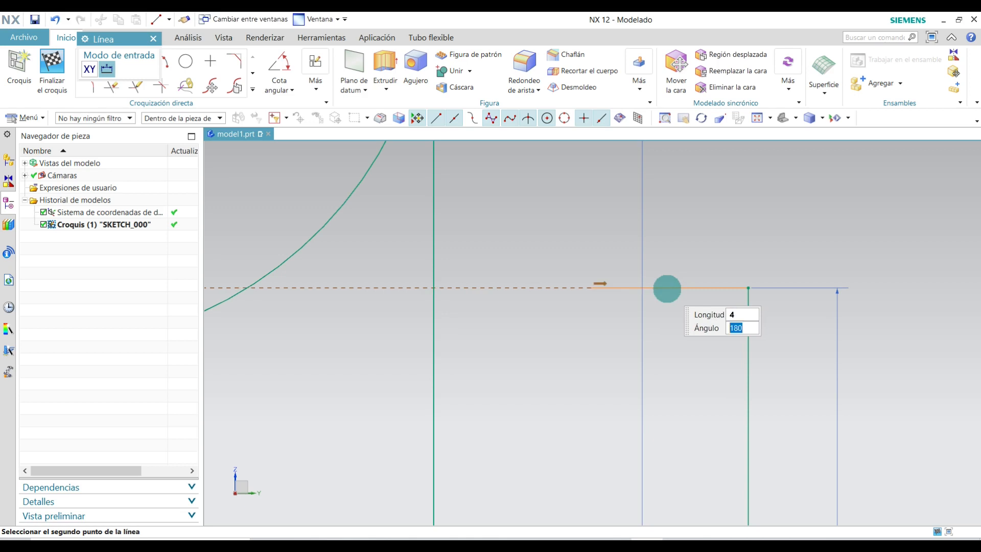
scroll(557, 434, down, 4)
scroll(564, 362, up, 3)
click(573, 407)
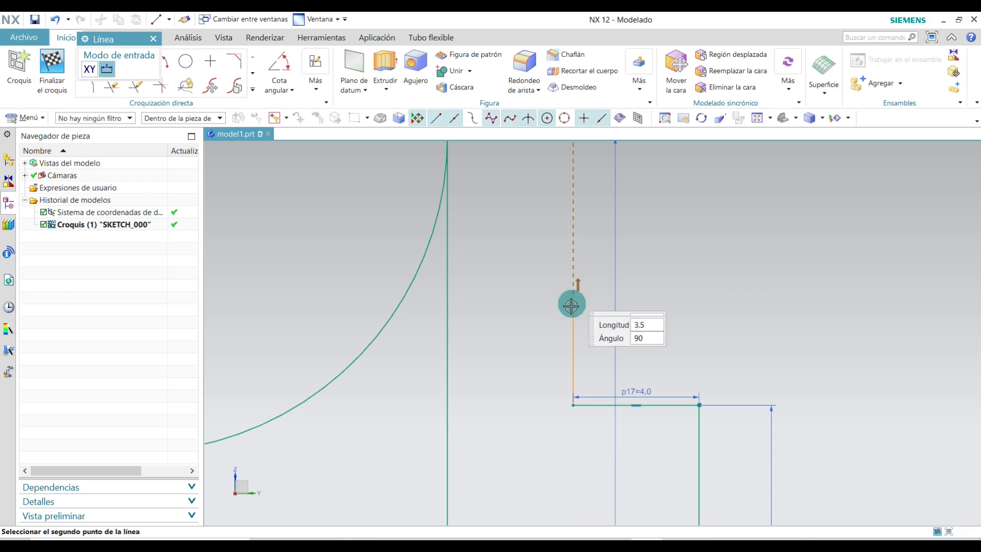
click(573, 257)
click(573, 249)
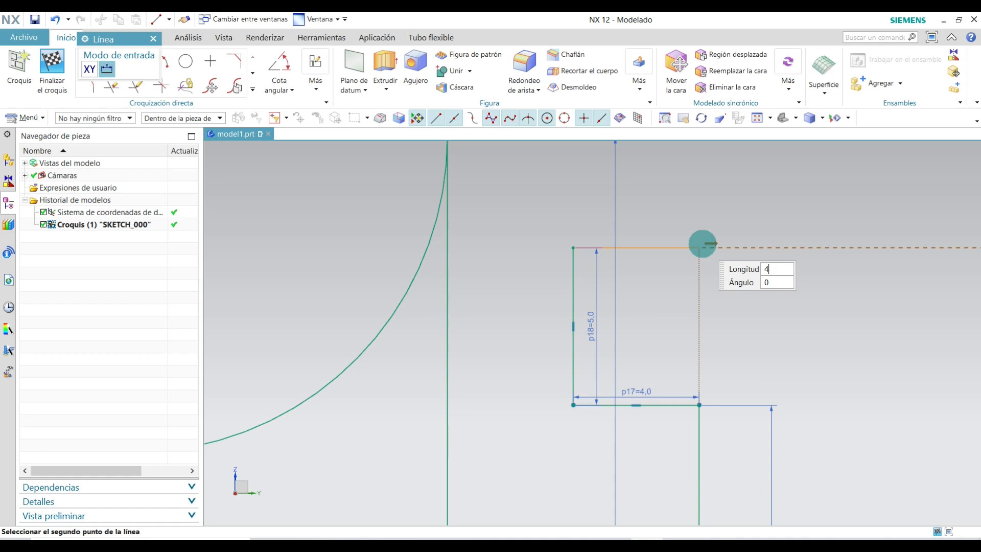
key(Return)
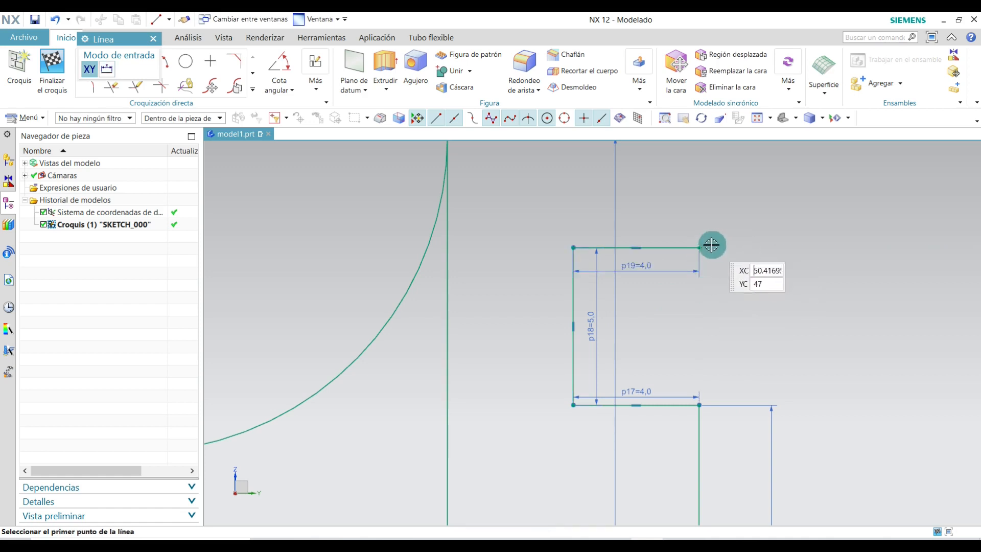
Step: Draw a vertical line 5 long upward from the outer end of the lowest groove's upper edge
click(699, 248)
scroll(716, 358, down, 2)
scroll(727, 348, up, 2)
scroll(729, 489, down, 3)
scroll(736, 364, up, 3)
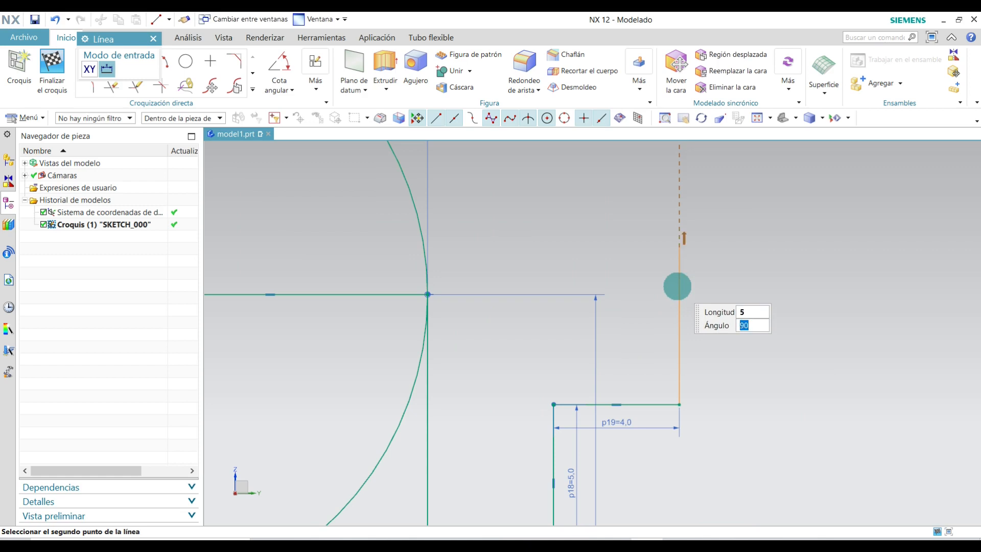
key(Return)
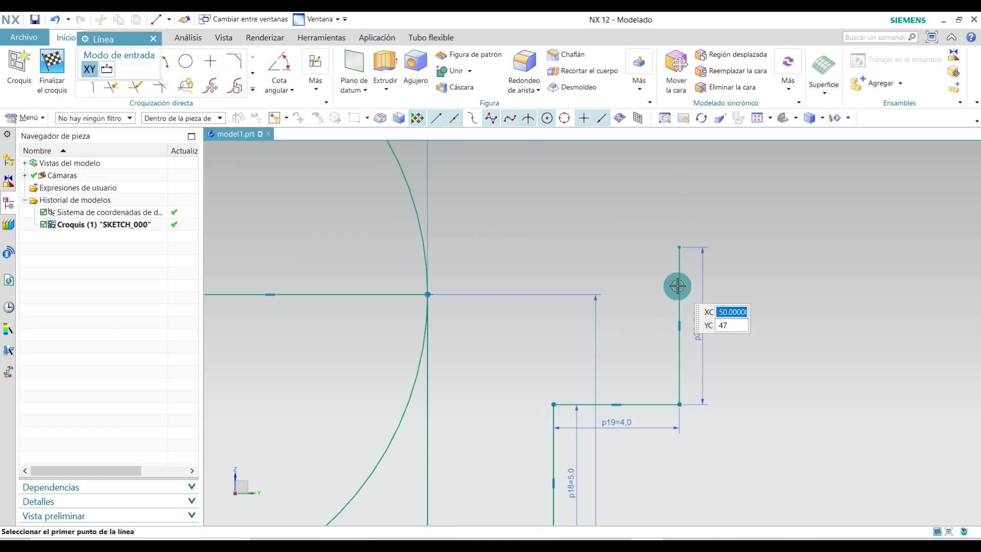
Step: Draw the second ring groove above the 5-long outer line with lines 4 inward, 5 up and 4 back outward
click(678, 248)
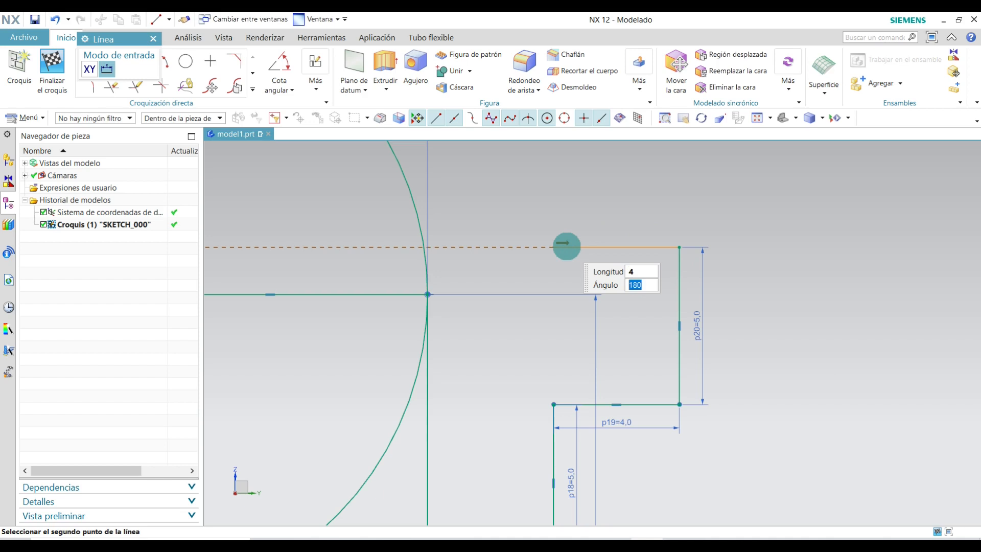
key(Return)
scroll(570, 307, down, 3)
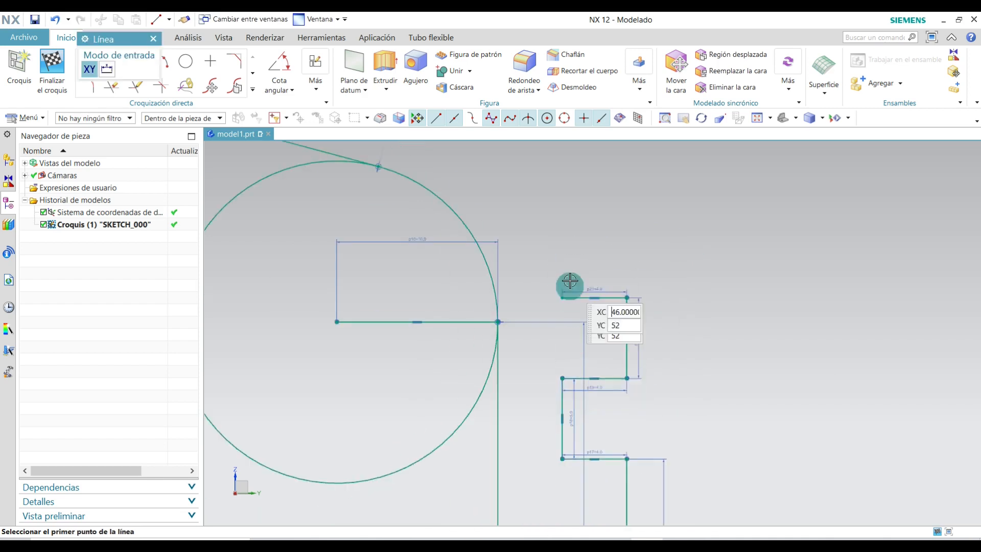
scroll(570, 327, up, 3)
click(556, 326)
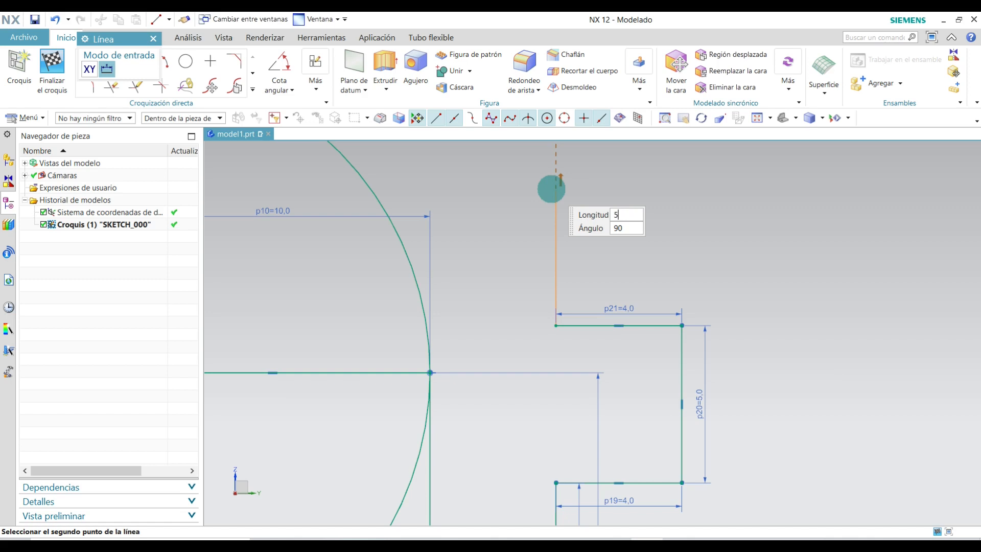
key(Return)
scroll(670, 311, down, 5)
scroll(674, 307, up, 5)
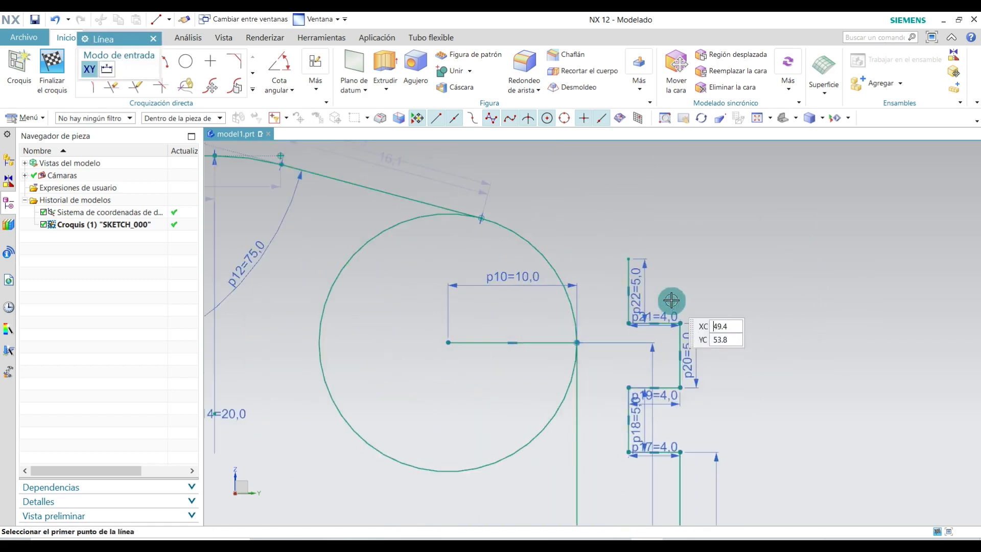
scroll(550, 344, up, 3)
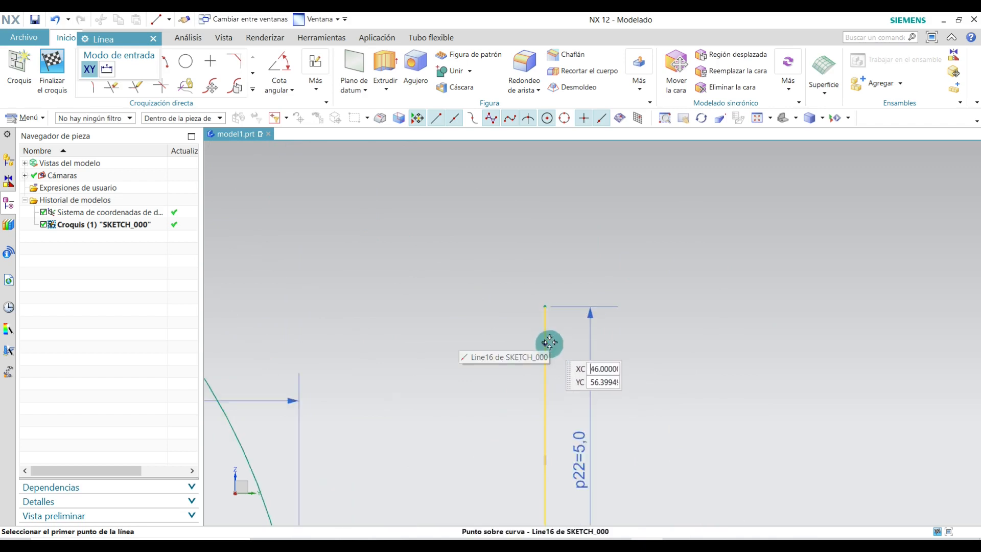
click(545, 306)
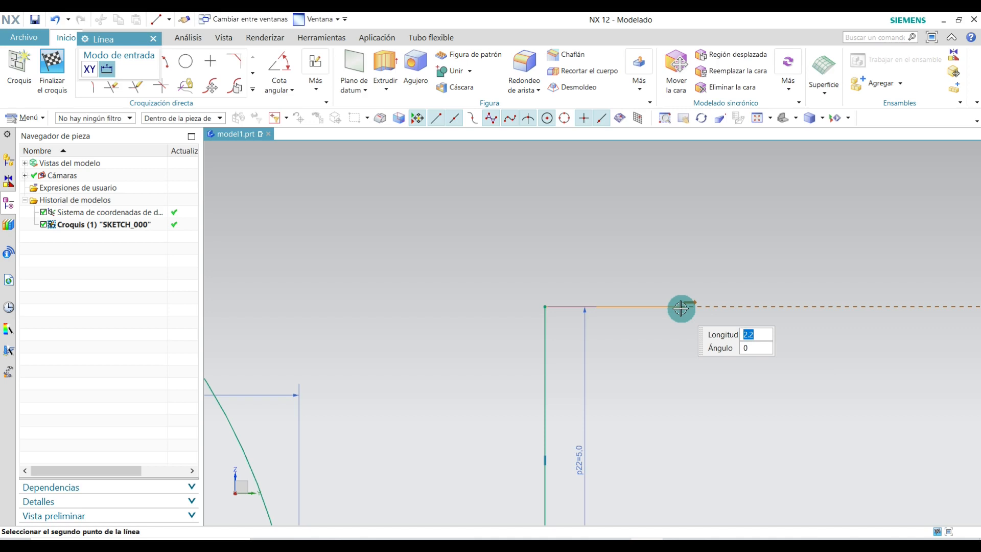
key(Return)
scroll(680, 312, down, 3)
scroll(715, 306, up, 3)
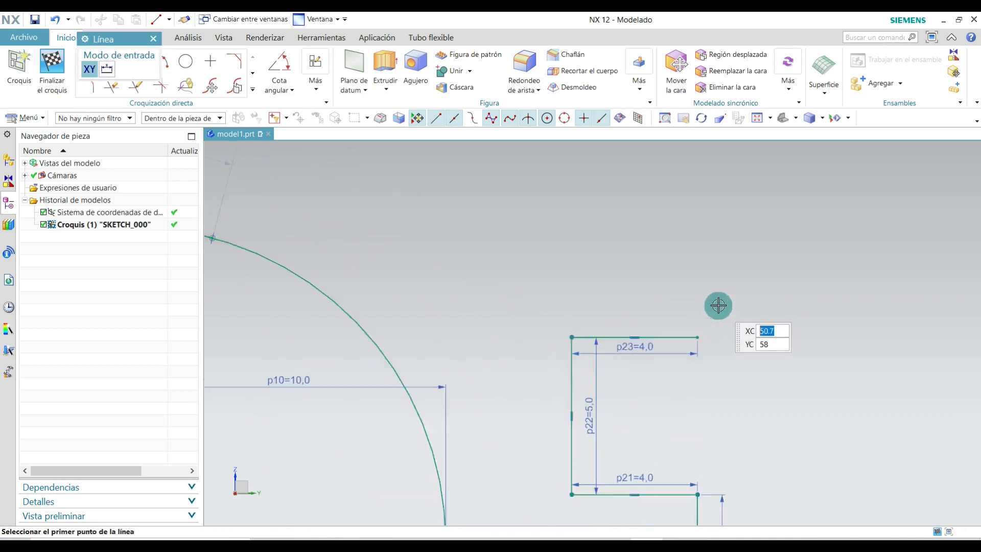
Step: Draw a vertical line 5 long upward from the outer end of the second groove's upper edge
click(692, 345)
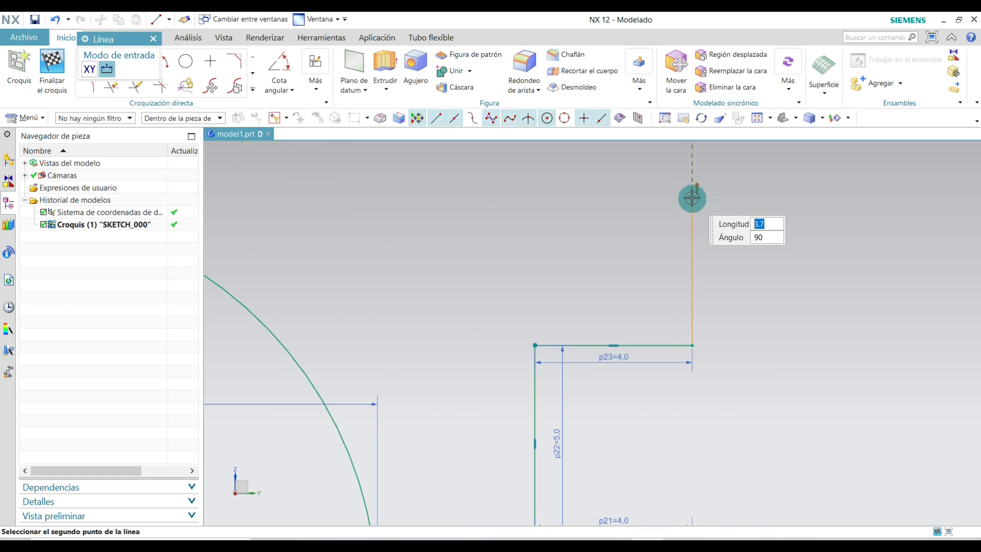
key(Return)
scroll(690, 220, down, 3)
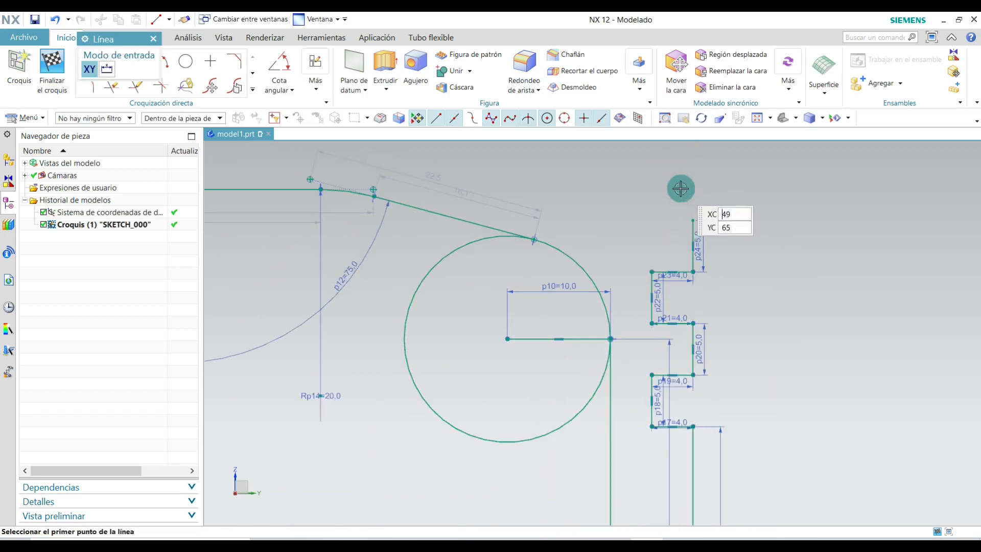
Step: Draw the third ring groove from the top of the outer profile with lines 4 inward, 5 up and 4 back outward
scroll(682, 204, up, 1)
scroll(682, 212, up, 1)
scroll(692, 281, up, 3)
click(709, 261)
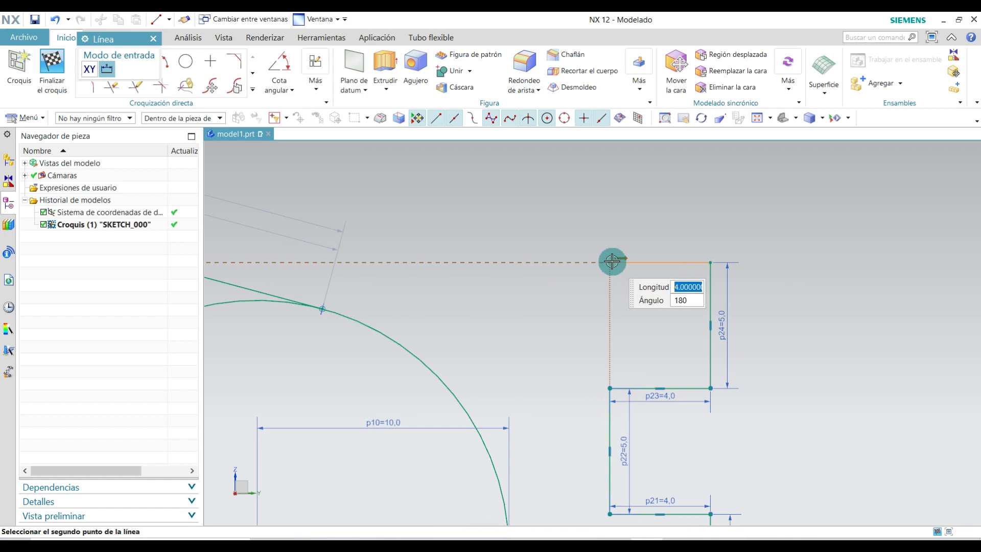
key(Return)
scroll(608, 421, down, 2)
scroll(631, 259, up, 4)
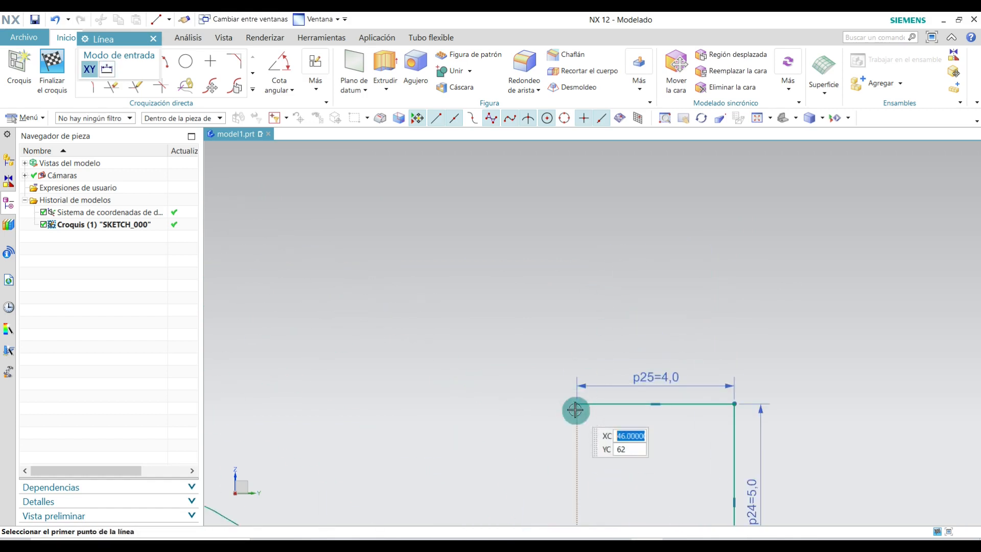
click(576, 404)
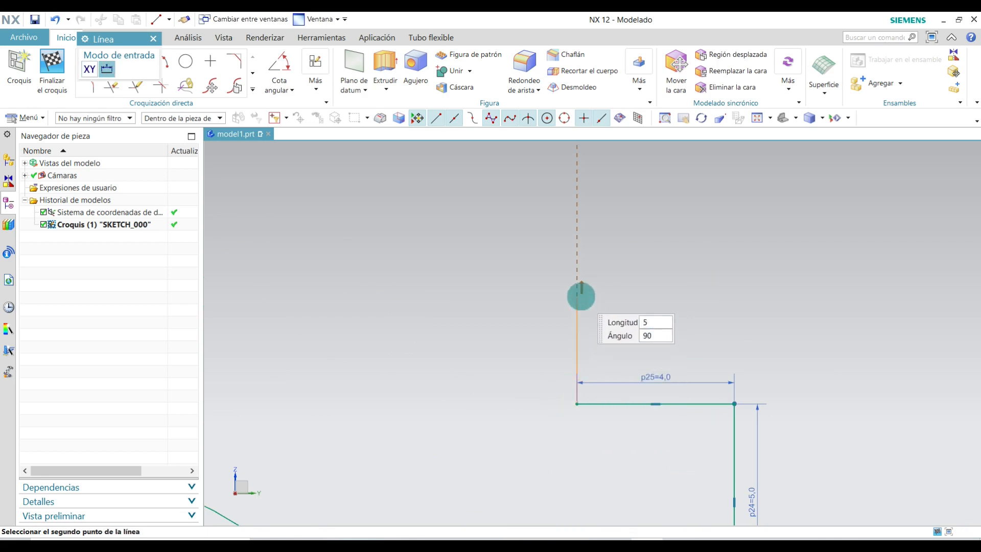
key(Return)
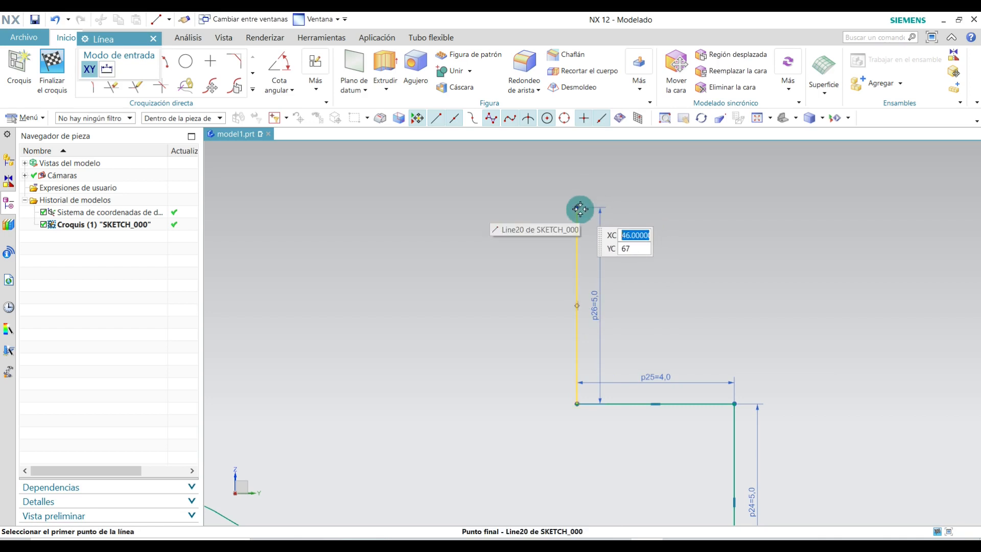
click(577, 208)
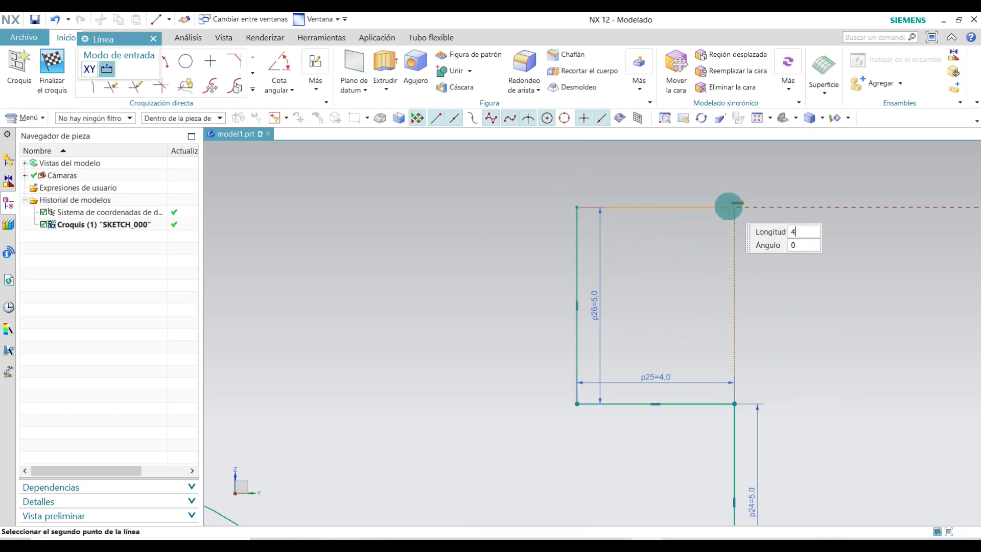
key(Return)
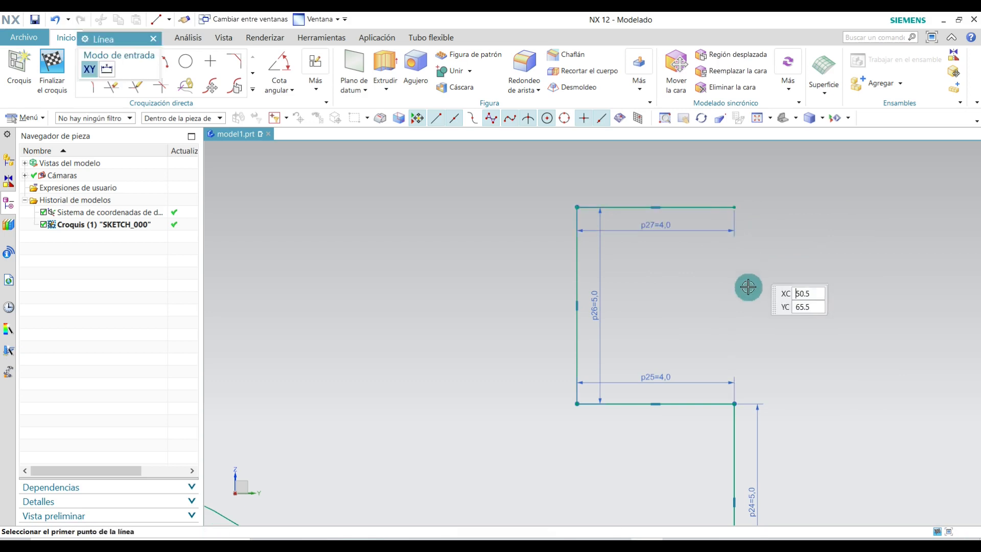
Step: Draw a vertical line 8 long upward from the outer end of the third groove's upper edge
scroll(782, 278, down, 5)
scroll(622, 336, down, 3)
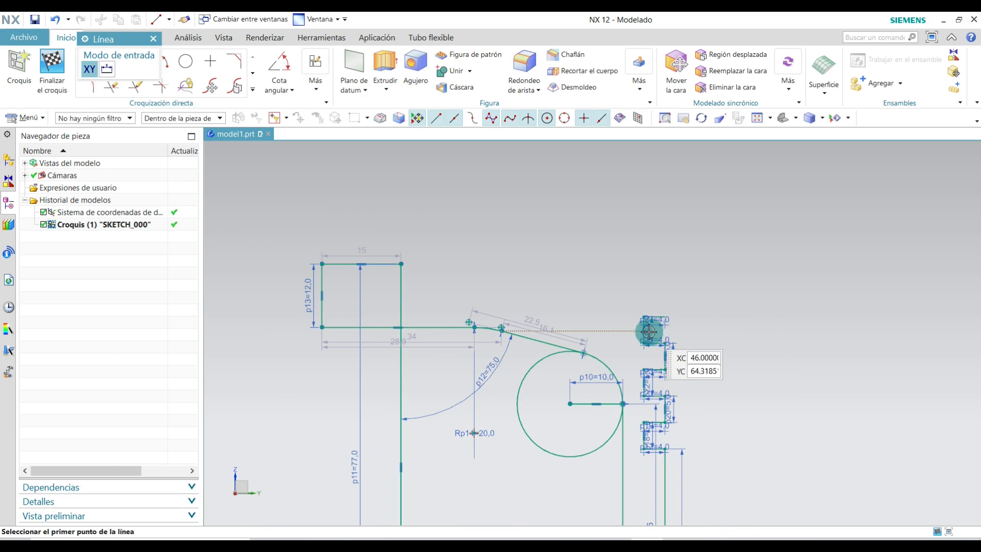
scroll(640, 306, up, 5)
scroll(727, 300, up, 4)
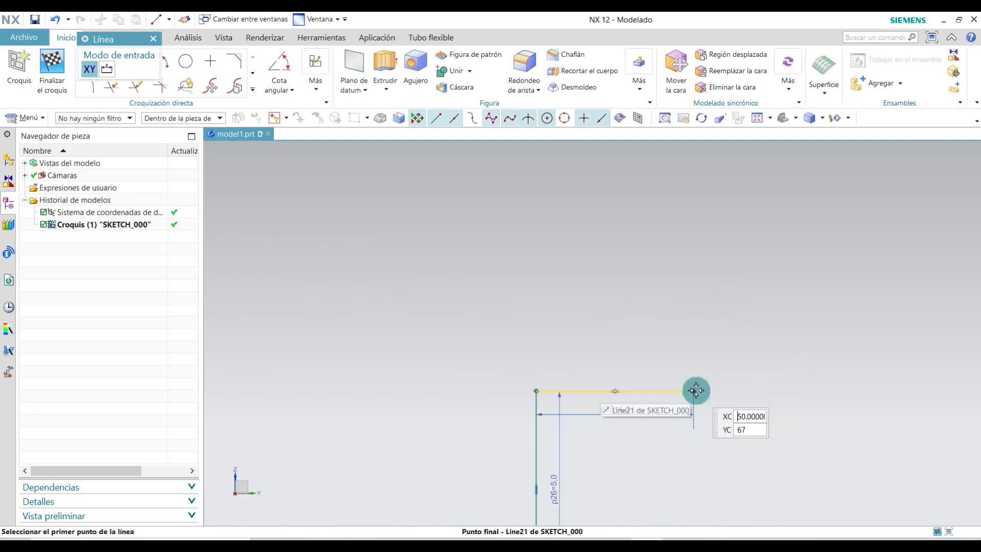
click(696, 391)
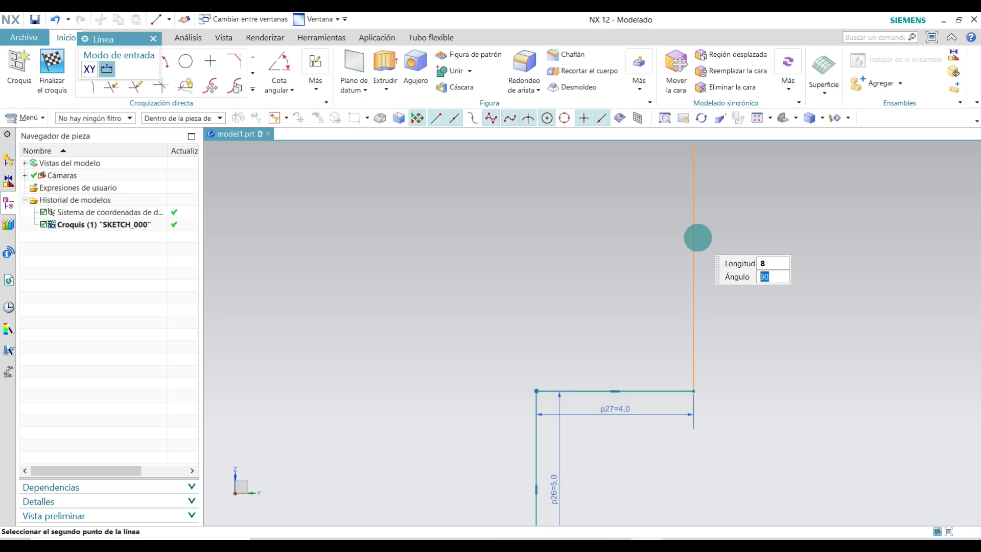
click(698, 237)
scroll(696, 236, down, 5)
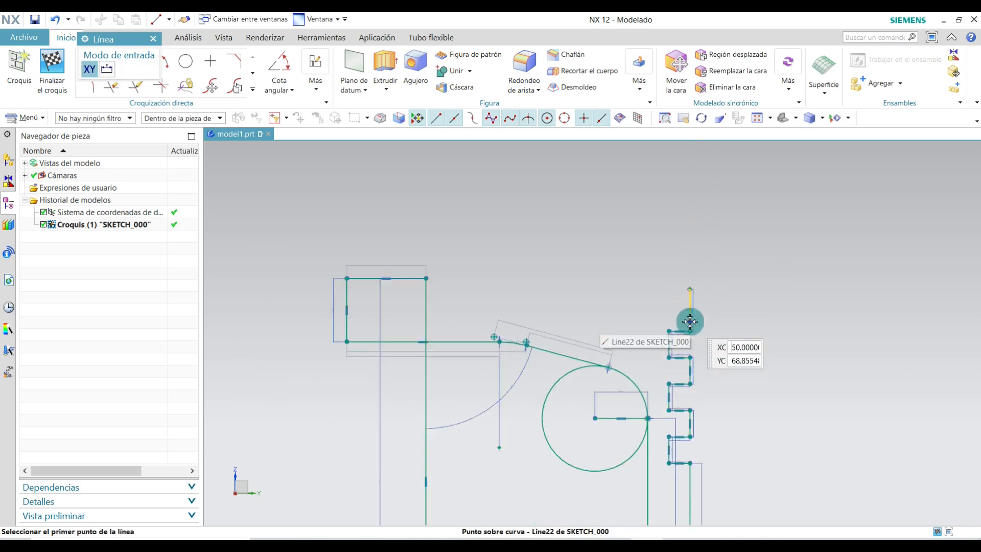
Step: Draw a crown arc of radius 450 from the upper end of the outer wall to the top of the centre axis line
scroll(634, 327, down, 2)
scroll(646, 291, up, 4)
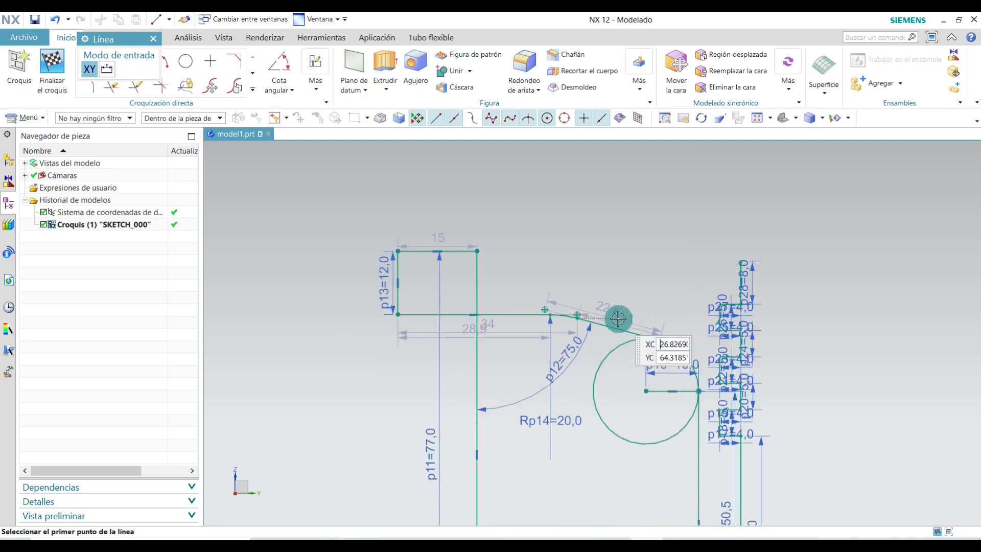
scroll(589, 440, down, 3)
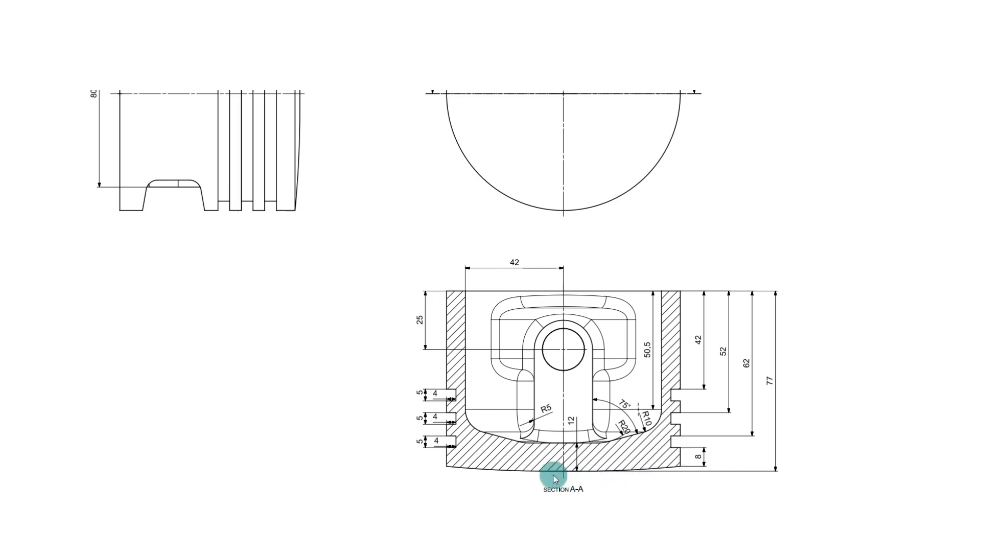
scroll(679, 465, up, 10)
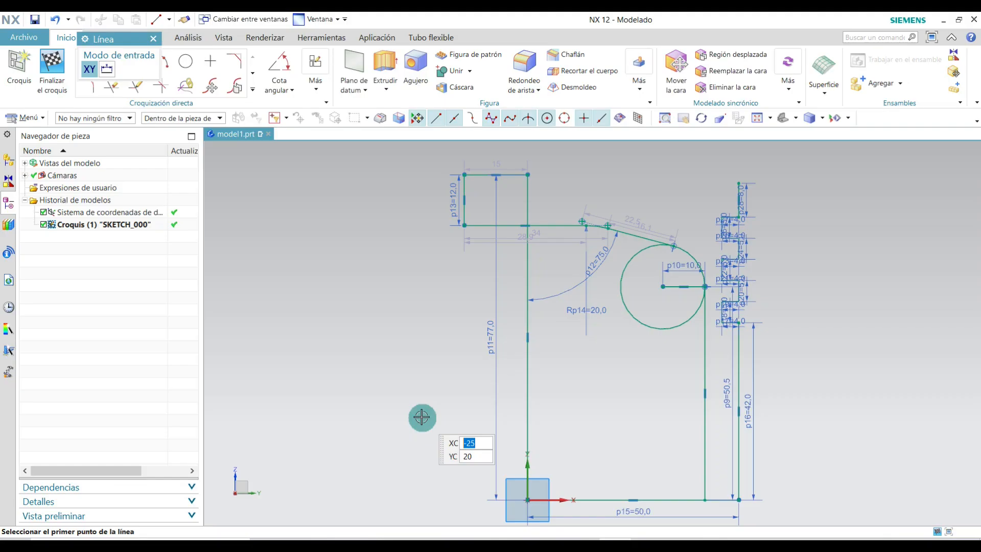
click(153, 39)
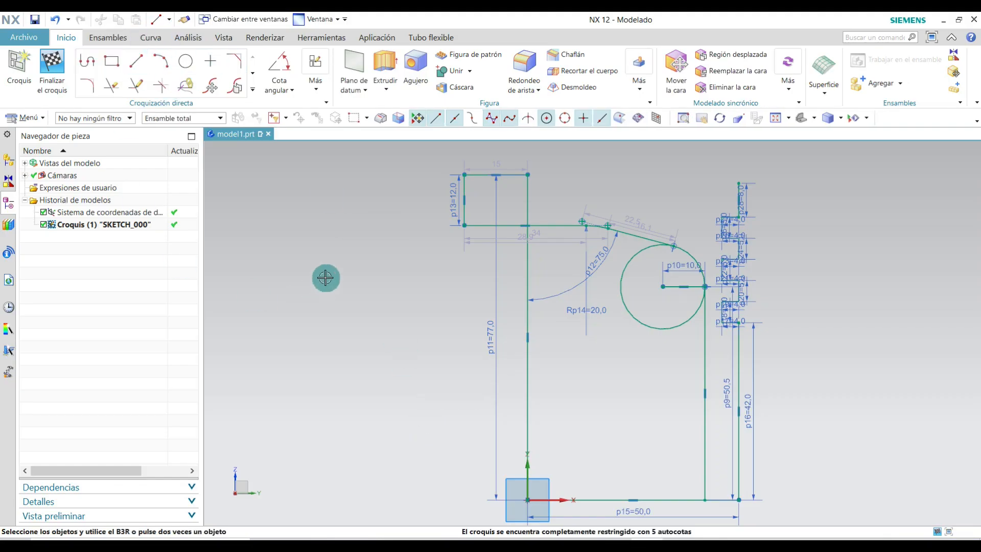
click(160, 65)
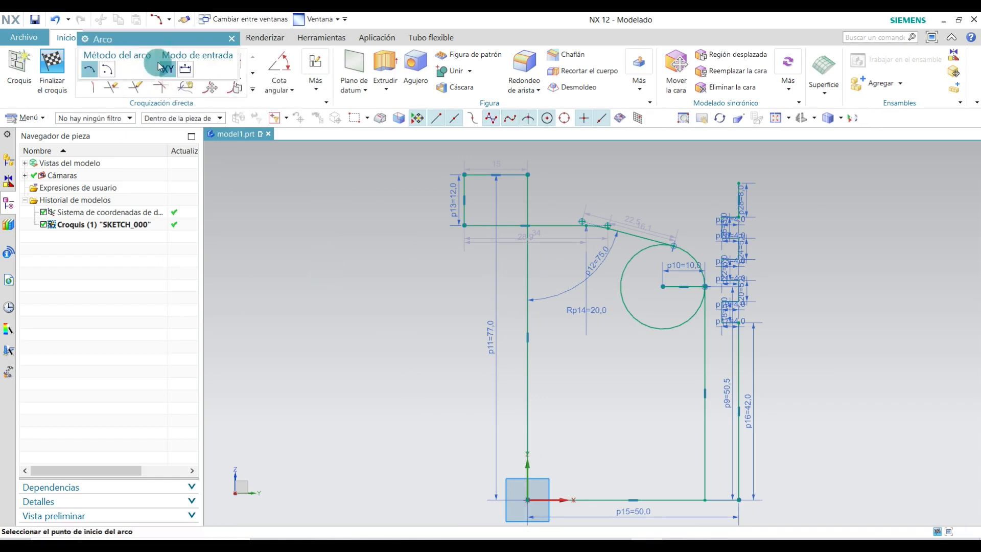
click(738, 180)
scroll(738, 180, up, 2)
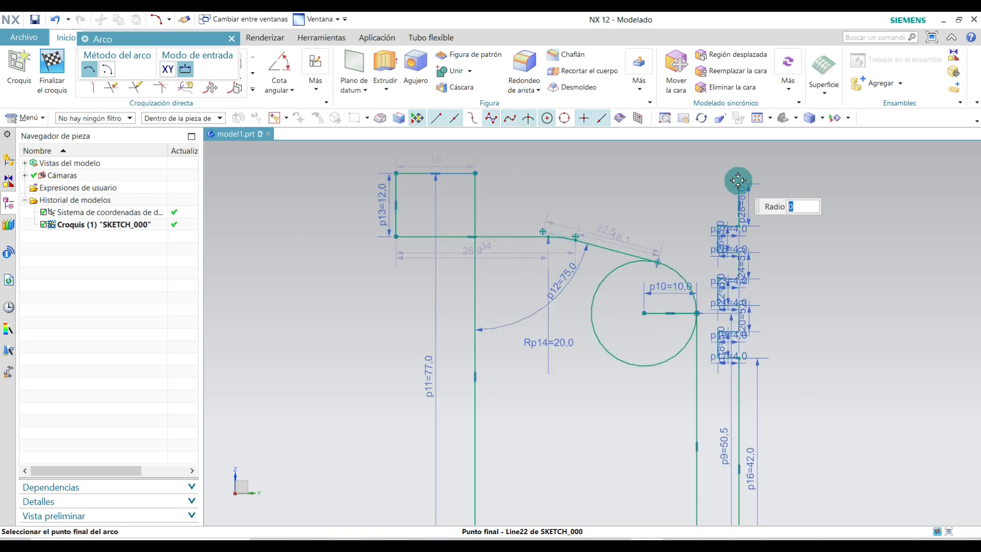
click(409, 171)
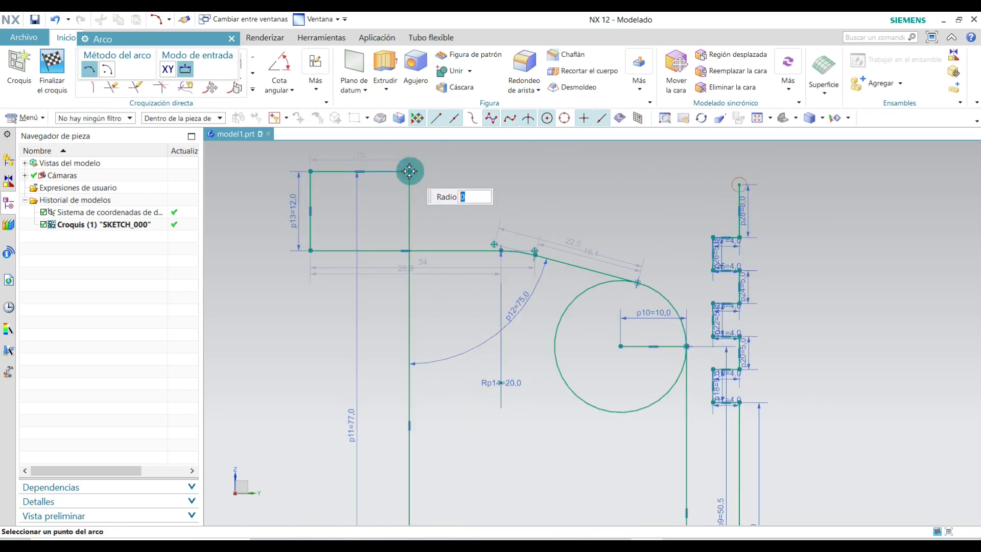
scroll(409, 171, up, 3)
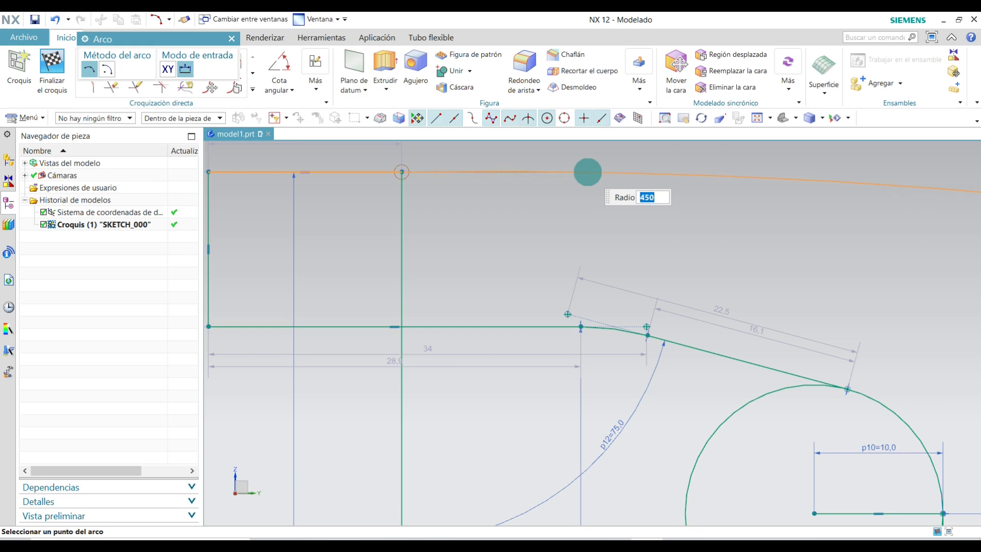
click(587, 171)
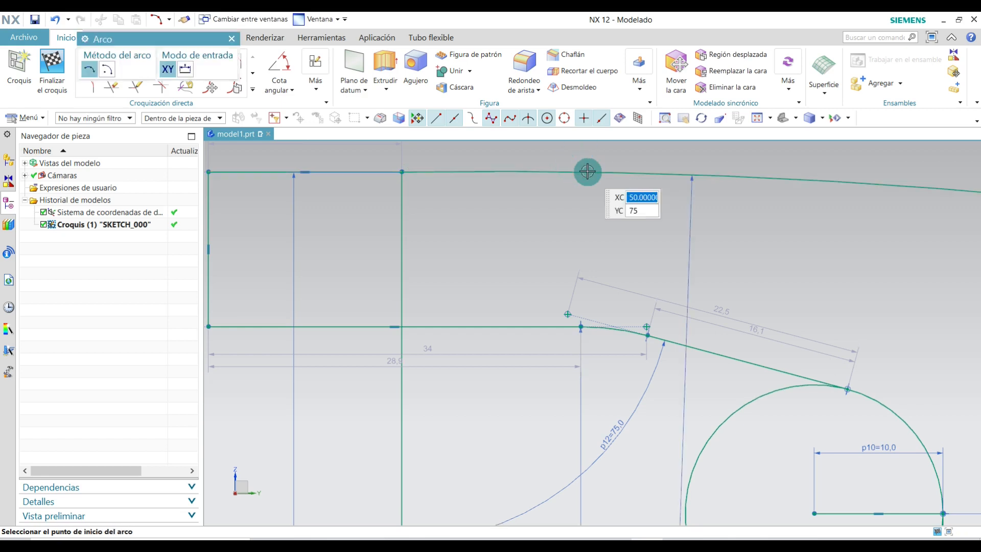
scroll(563, 232, down, 6)
scroll(577, 219, down, 5)
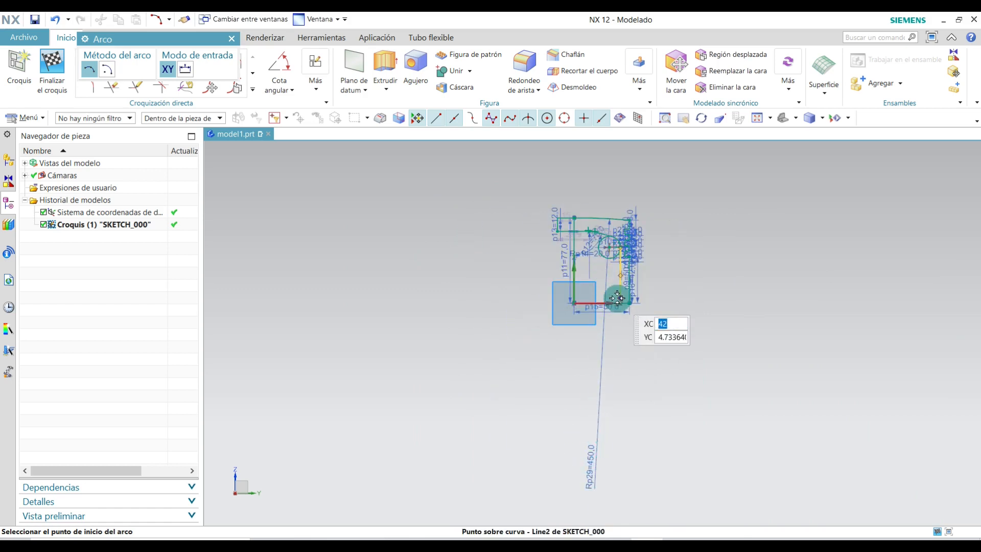
key(Escape)
Step: Move the radius dimension of the crown arc up close to the arc
scroll(598, 225, up, 5)
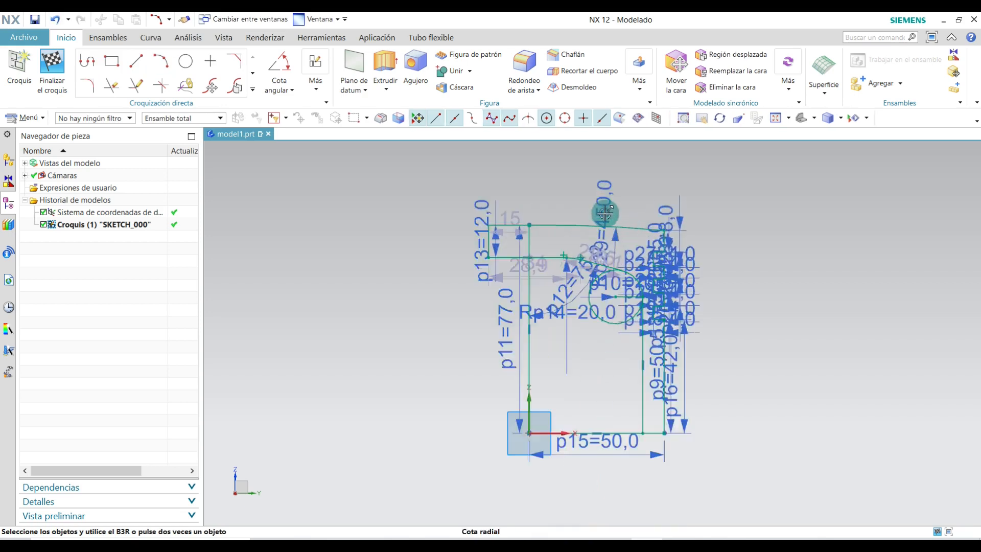
scroll(605, 212, up, 3)
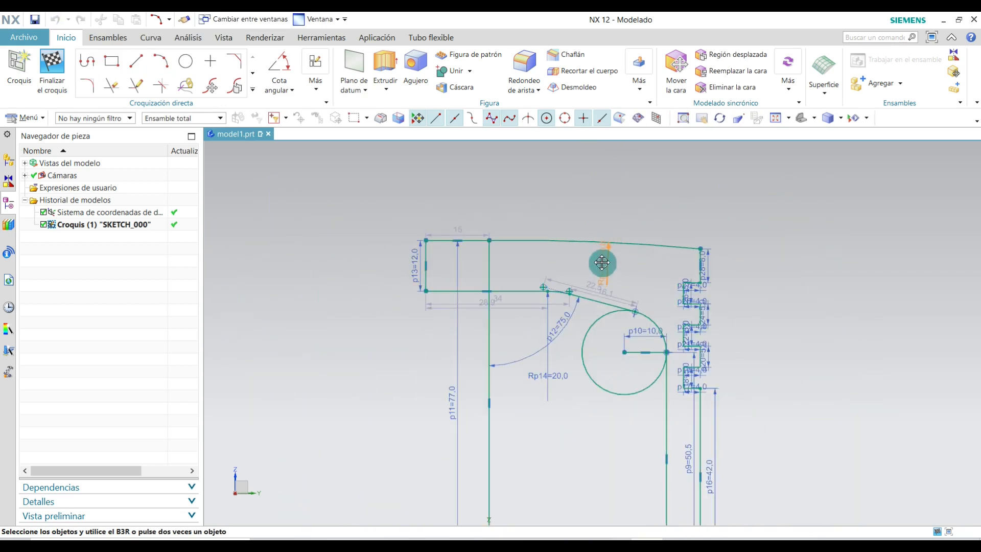
scroll(593, 260, up, 4)
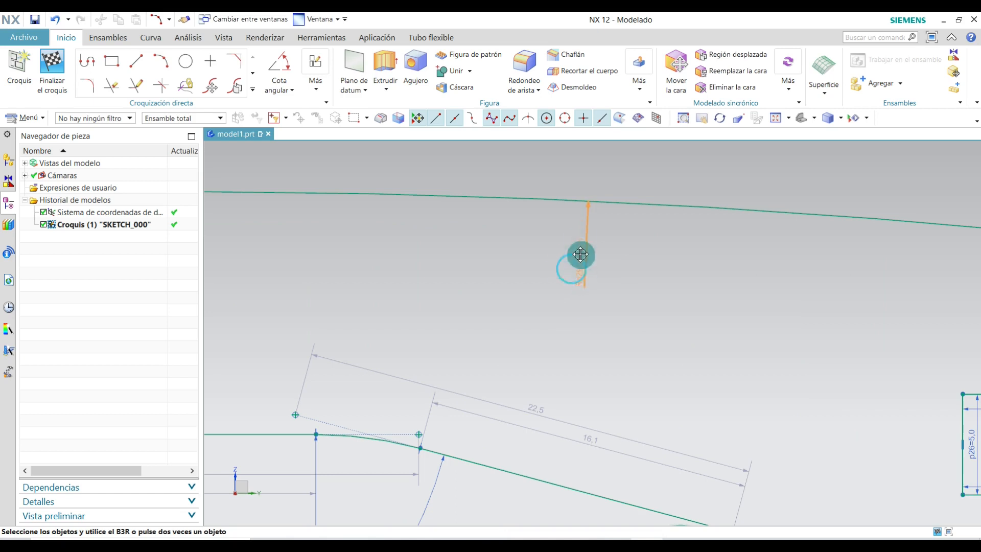
scroll(605, 276, down, 8)
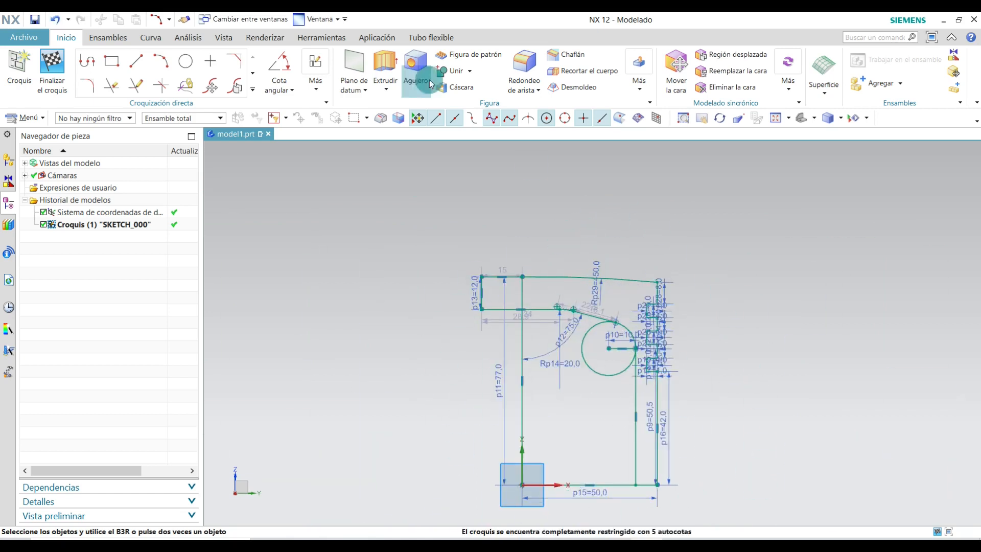
Step: Trim the upper and lower helper lines outside the centre axis and the axis line below the inner crown edge
click(113, 88)
scroll(466, 302, up, 5)
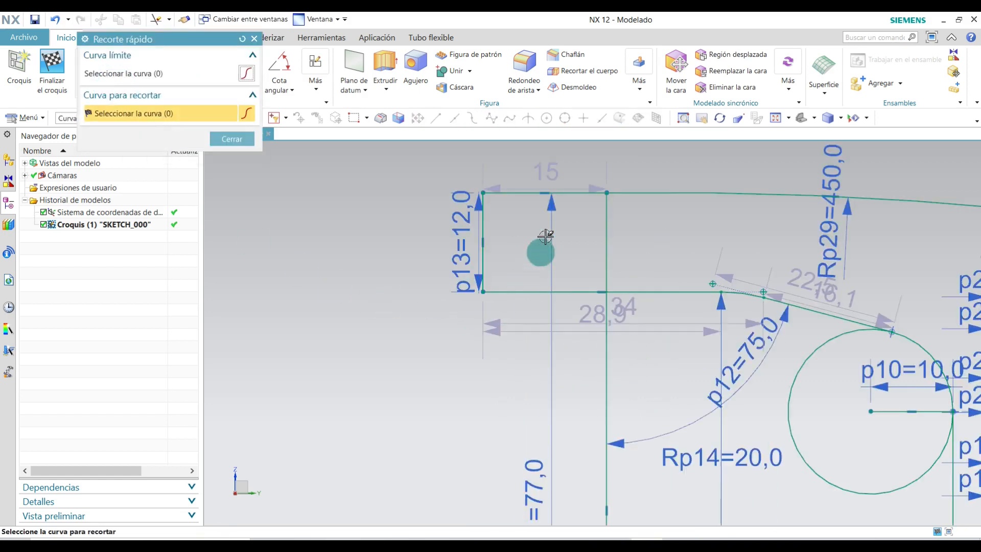
click(593, 291)
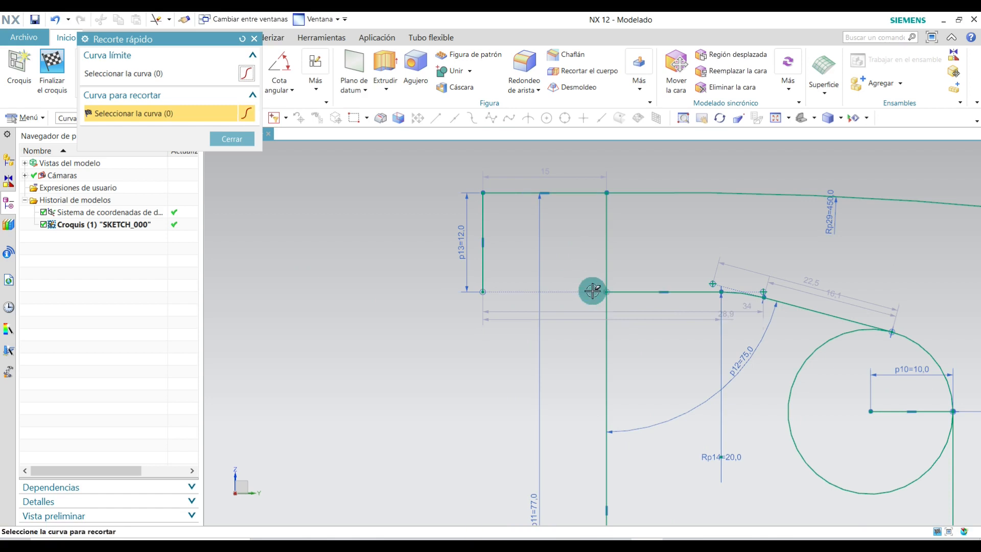
click(606, 324)
click(572, 194)
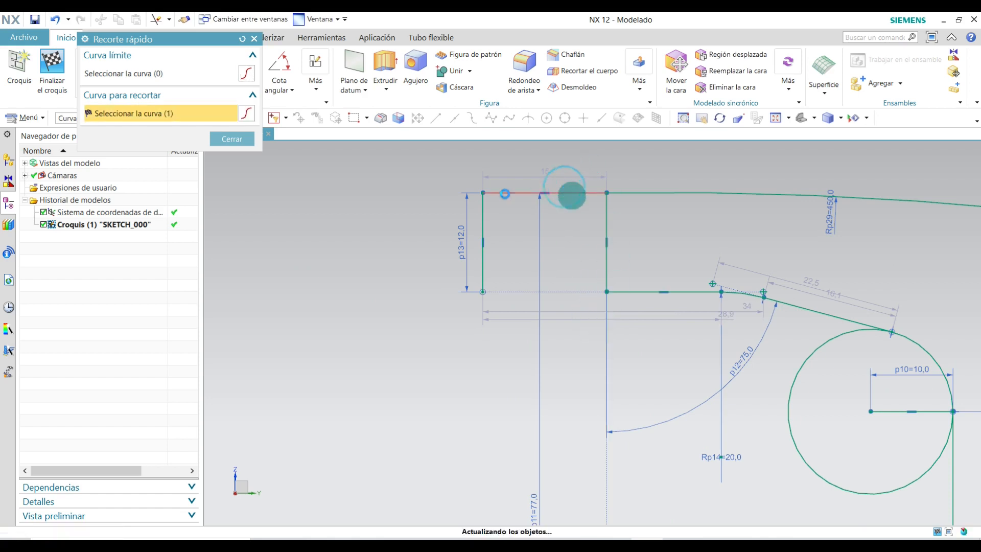
Step: Trim the circle down to the arc between the slanted line and the inner wall
scroll(485, 230, down, 4)
scroll(545, 271, up, 3)
scroll(568, 235, down, 3)
scroll(570, 227, up, 6)
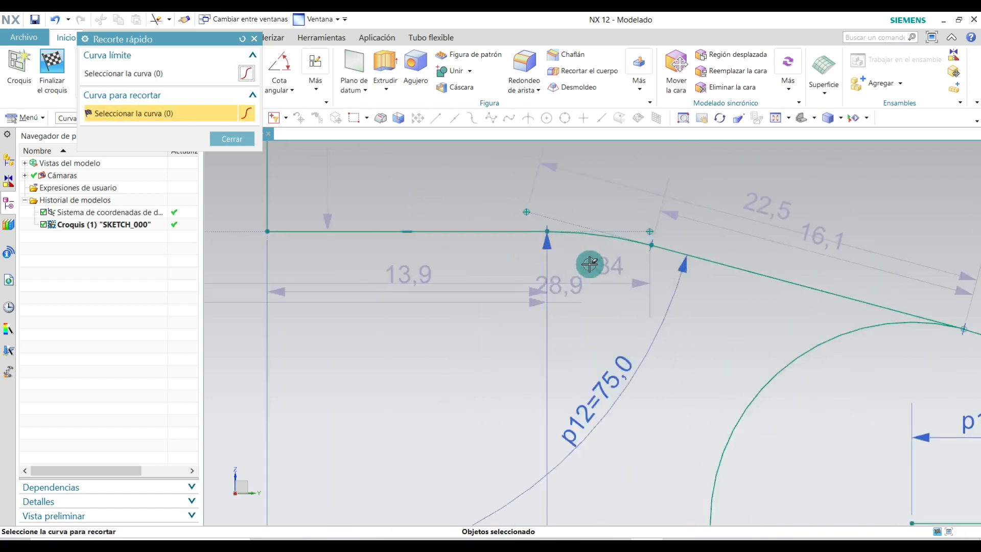
scroll(597, 221, down, 3)
scroll(499, 328, down, 3)
scroll(560, 333, up, 4)
scroll(564, 224, up, 2)
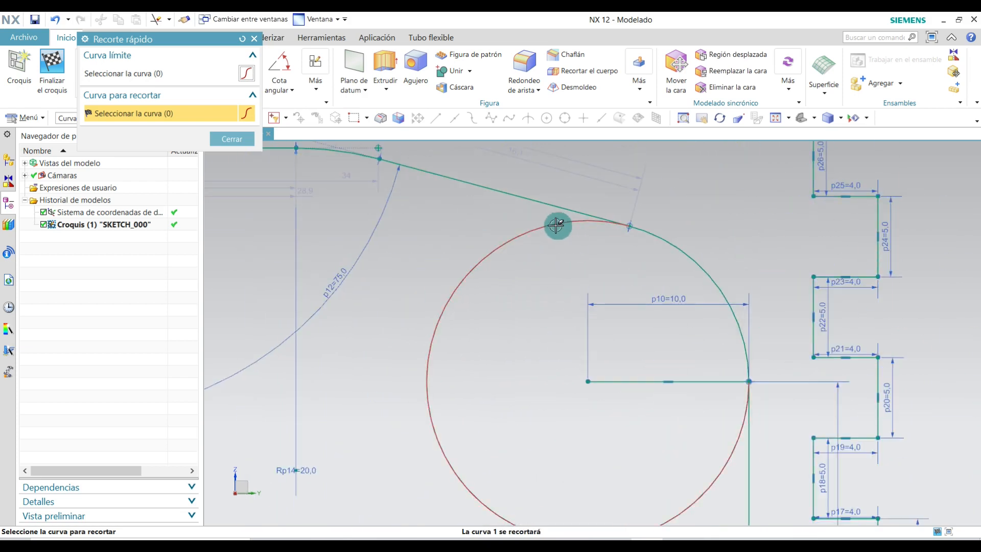
click(555, 223)
scroll(519, 289, down, 4)
scroll(570, 309, up, 2)
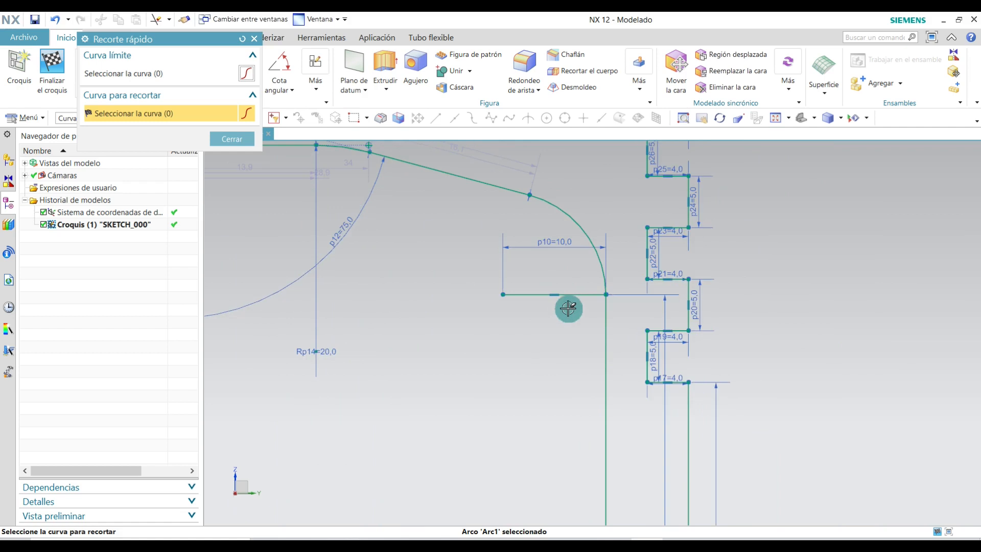
Step: Trim away the circle's horizontal radius line and the base line between the origin and the inner wall
scroll(559, 259, down, 5)
scroll(559, 344, up, 3)
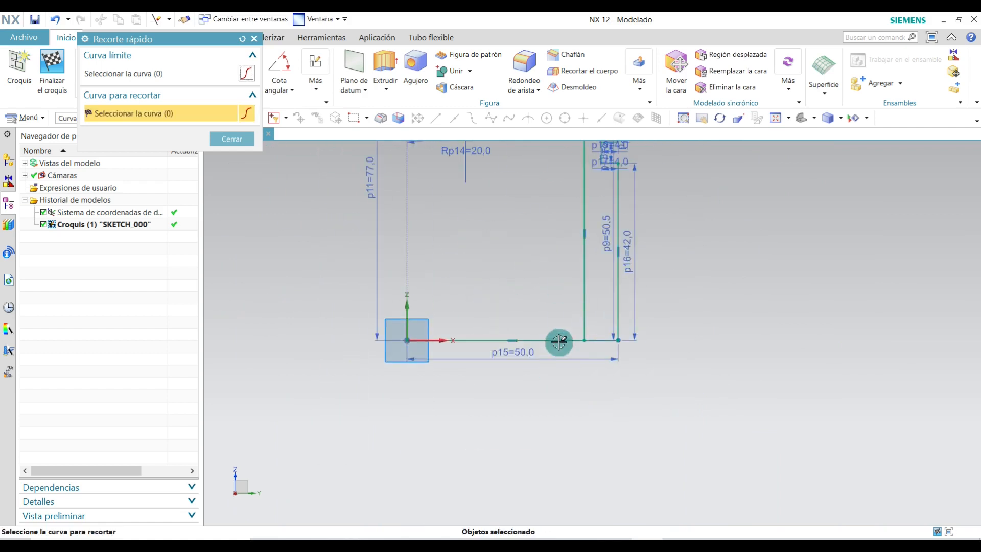
scroll(511, 287, down, 3)
scroll(508, 222, up, 1)
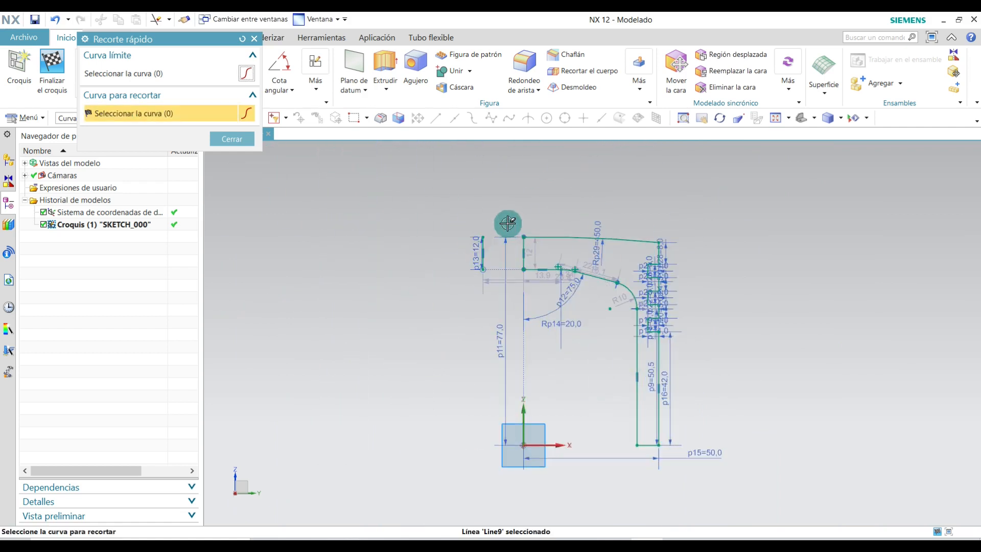
middle_click(493, 254)
Step: Delete the leftover short vertical line outside the centre axis
scroll(492, 253, up, 3)
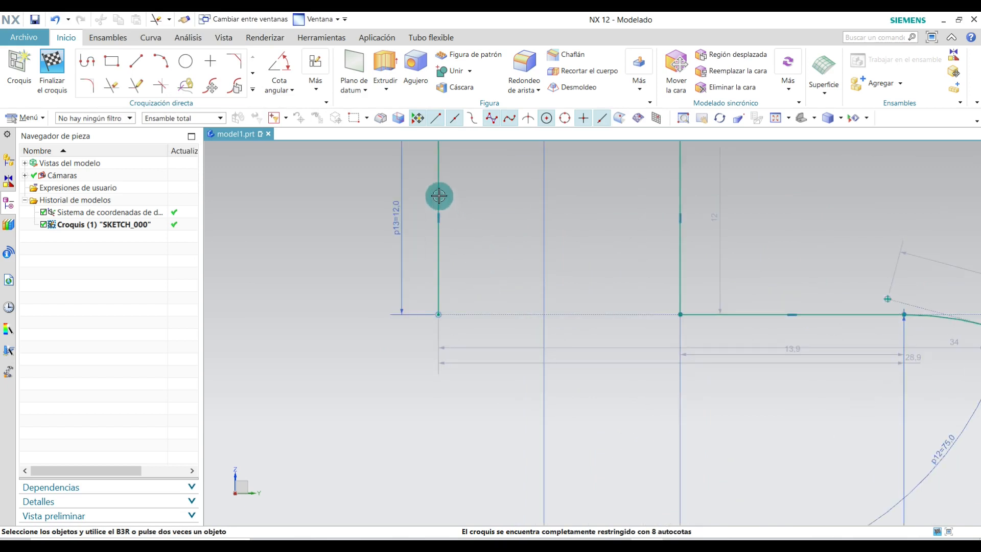
right_click(439, 195)
click(502, 453)
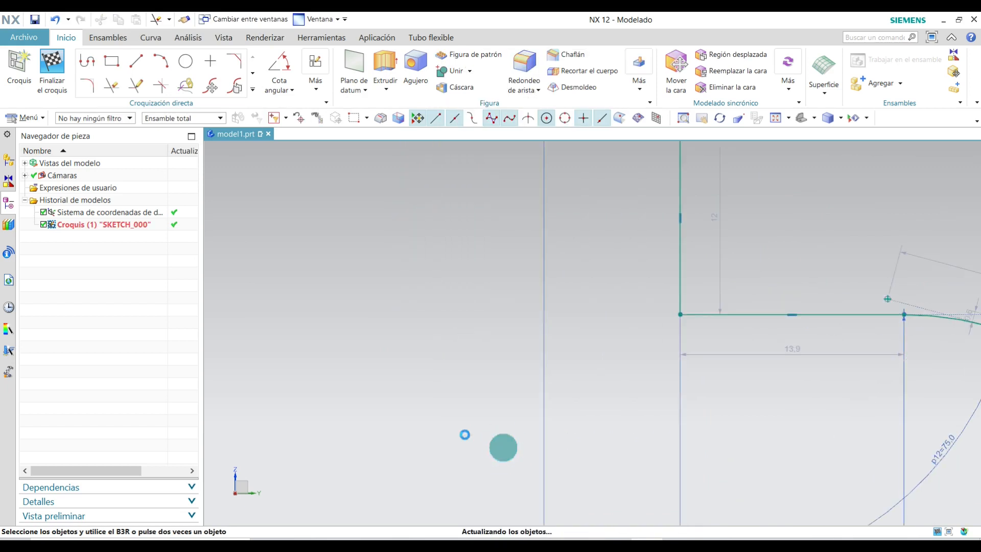
Step: Examine the trimmed half-profile, including its crown, ring grooves and walls, for leftover or open curves
scroll(476, 371, down, 5)
scroll(532, 332, down, 3)
scroll(628, 252, up, 5)
scroll(657, 232, down, 1)
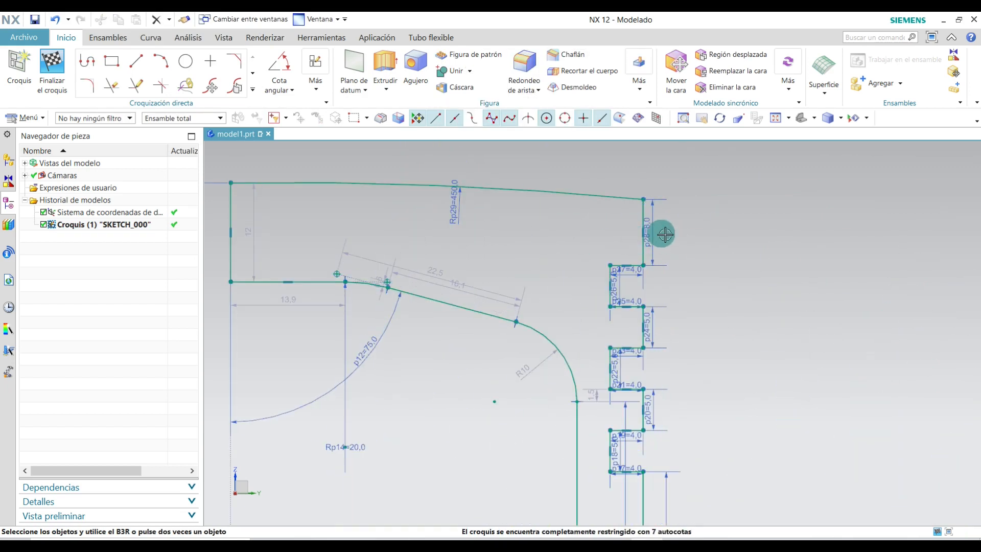
scroll(657, 240, up, 3)
scroll(587, 281, down, 3)
scroll(599, 366, down, 1)
scroll(599, 366, down, 3)
scroll(596, 285, up, 4)
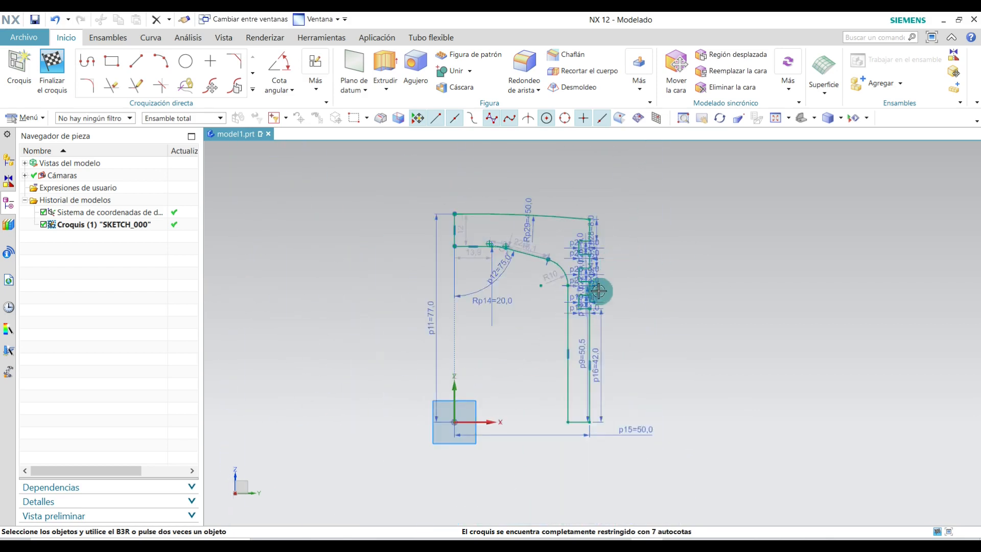
scroll(618, 310, down, 3)
scroll(554, 302, up, 3)
scroll(554, 302, down, 1)
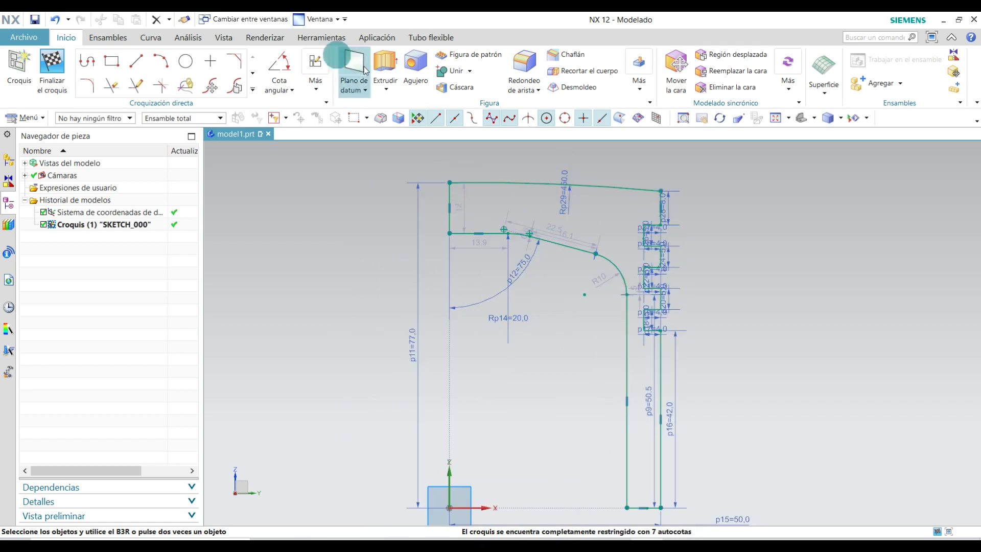
Step: Finish the sketch of the piston half-profile and return to the 3D model view
click(53, 73)
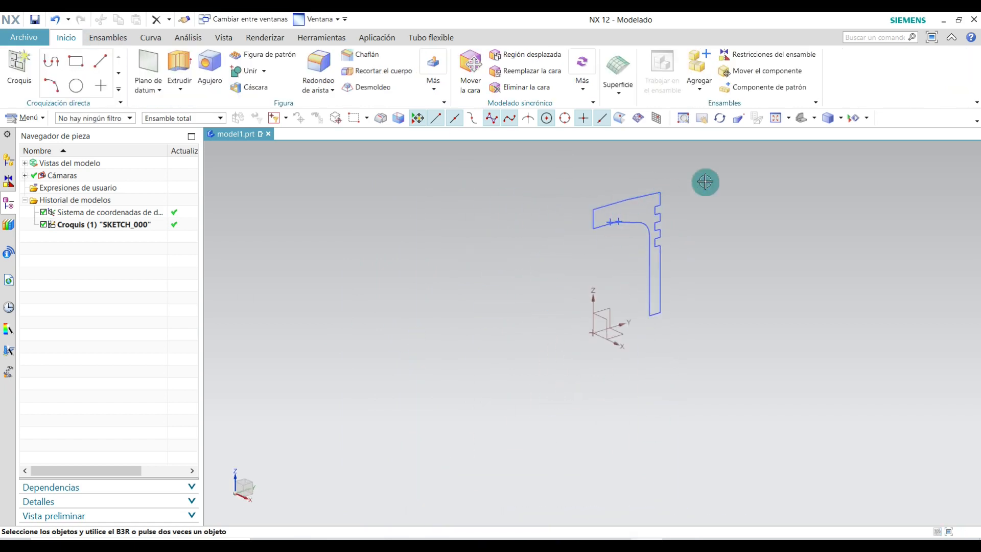
click(804, 118)
scroll(756, 332, down, 2)
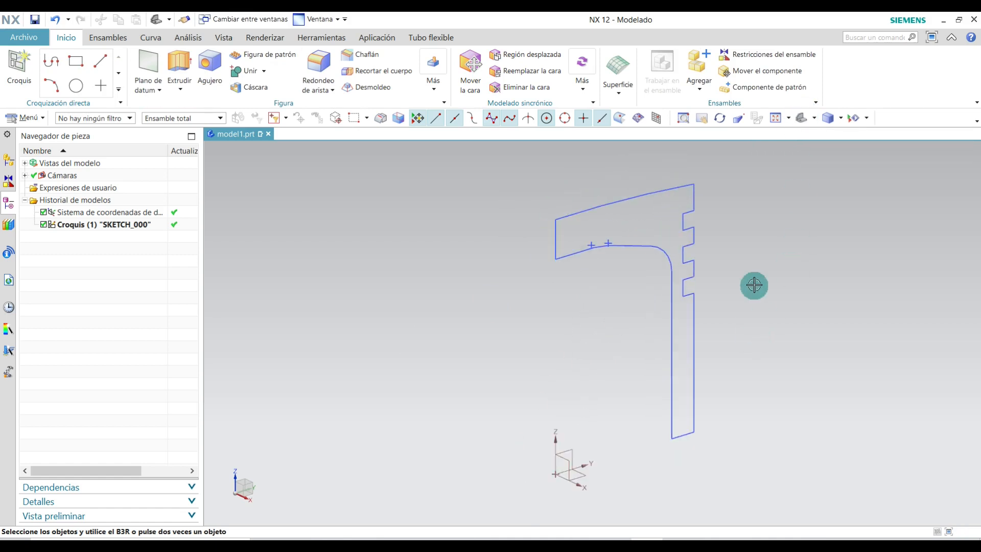
shift+middle_drag(766, 285, 749, 279)
Step: Start a Revolve and select the crown arc, inner contour, outer wall and first groove's lower edge as section curves
key(x)
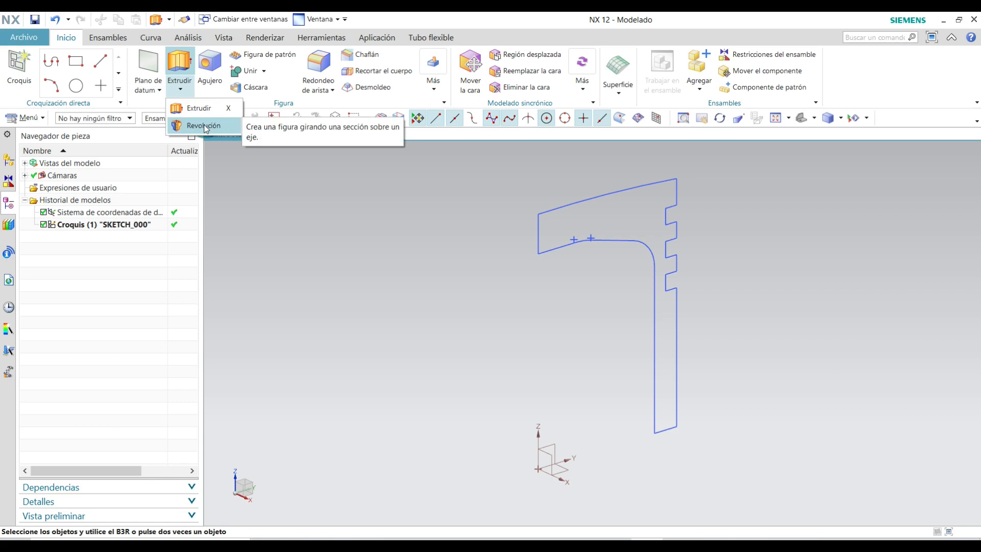
click(204, 124)
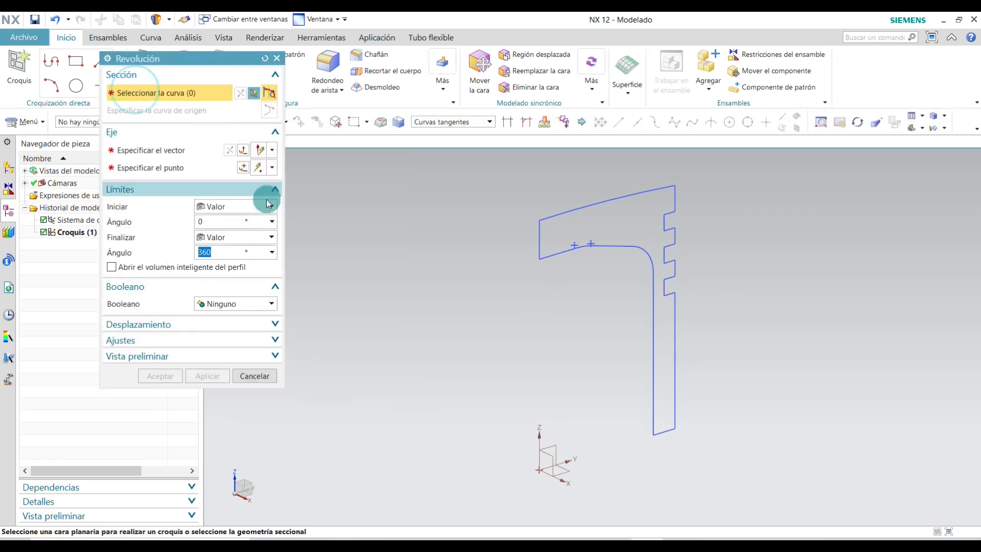
click(606, 199)
click(617, 246)
scroll(664, 433, up, 3)
scroll(663, 432, up, 3)
click(657, 413)
click(692, 348)
scroll(690, 423, down, 4)
scroll(689, 197, up, 5)
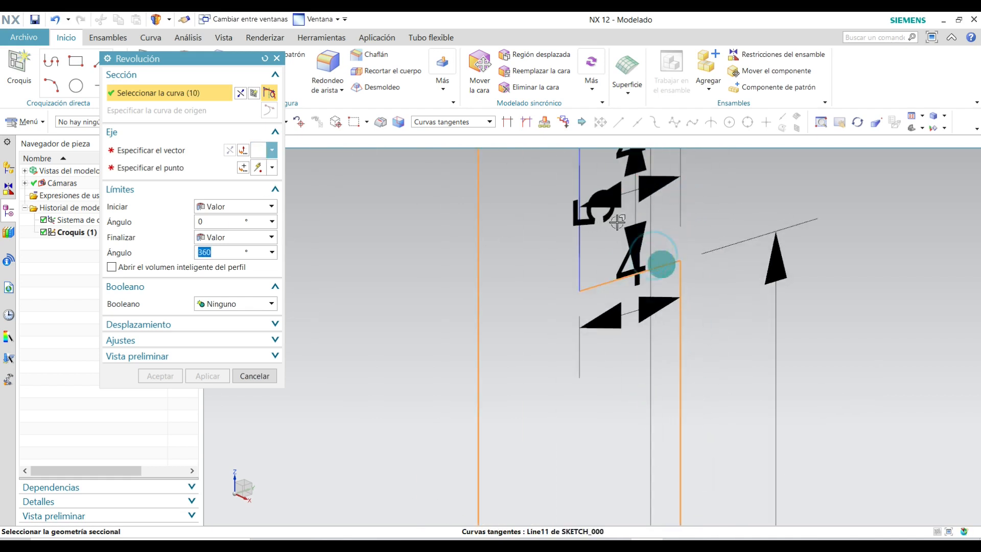
Step: Add the rest of the first groove, the outer line above it, and the second groove's lower edge and inner line to the section
click(579, 248)
scroll(631, 245, up, 3)
click(613, 324)
click(638, 286)
click(539, 163)
click(510, 156)
Step: Add the second groove's upper edge, the outer line above it, and the third groove's lower edge and inner line to the section
scroll(535, 353, down, 5)
scroll(545, 243, up, 4)
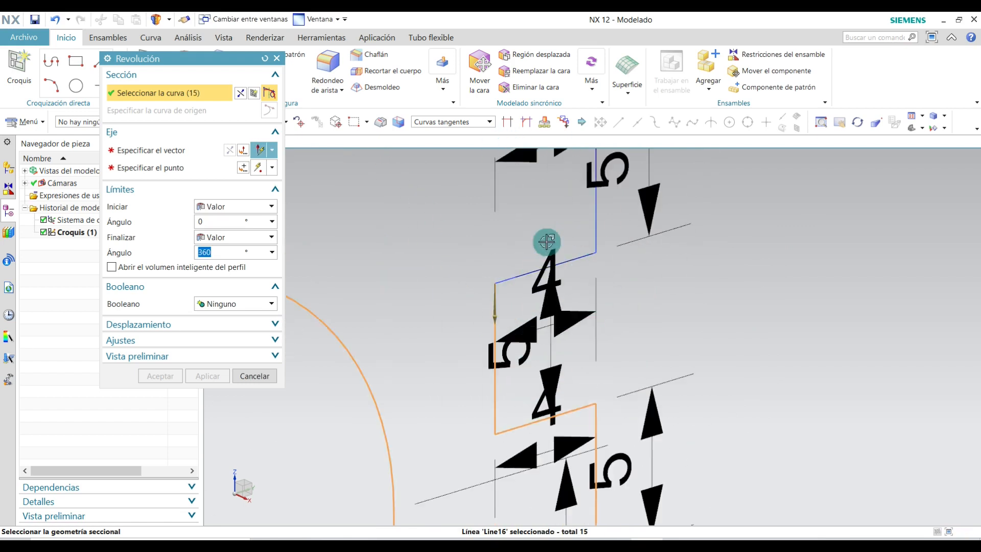
scroll(552, 255, up, 3)
click(586, 265)
click(638, 222)
scroll(651, 336, down, 4)
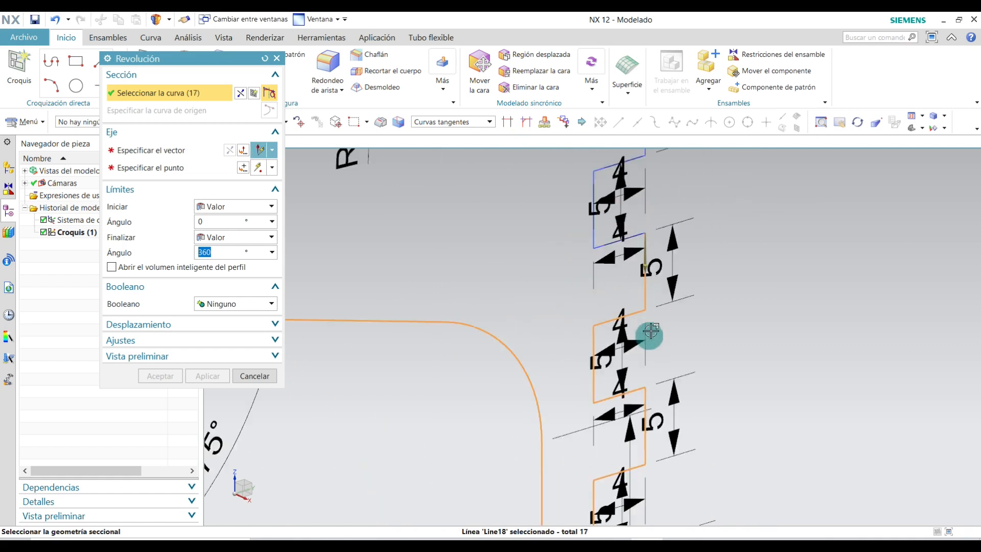
scroll(636, 274, up, 4)
click(581, 298)
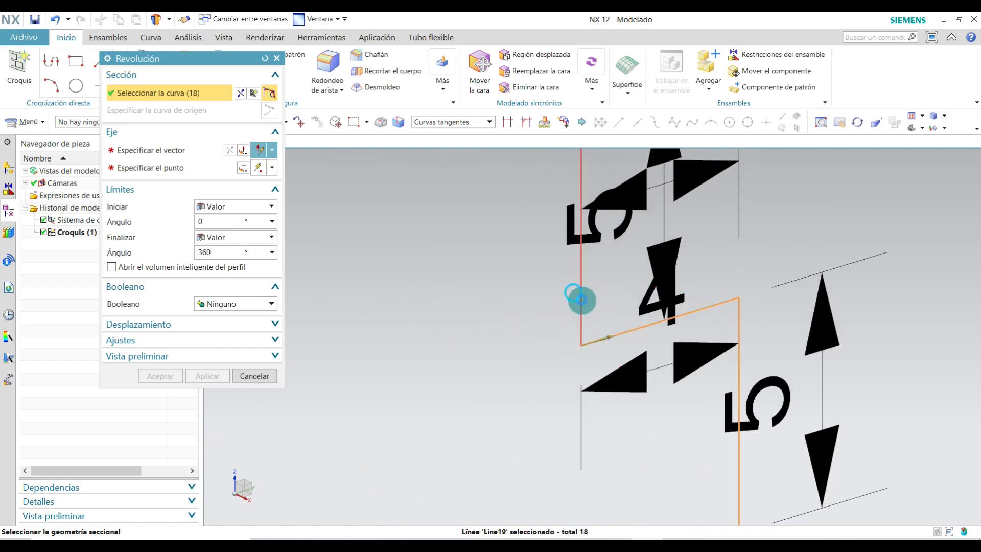
Step: Close the revolve section by adding the third groove's upper edge and the outer line joining it to the crown
scroll(583, 353, down, 4)
scroll(652, 226, up, 4)
click(603, 262)
click(638, 212)
scroll(629, 236, down, 4)
scroll(591, 324, down, 5)
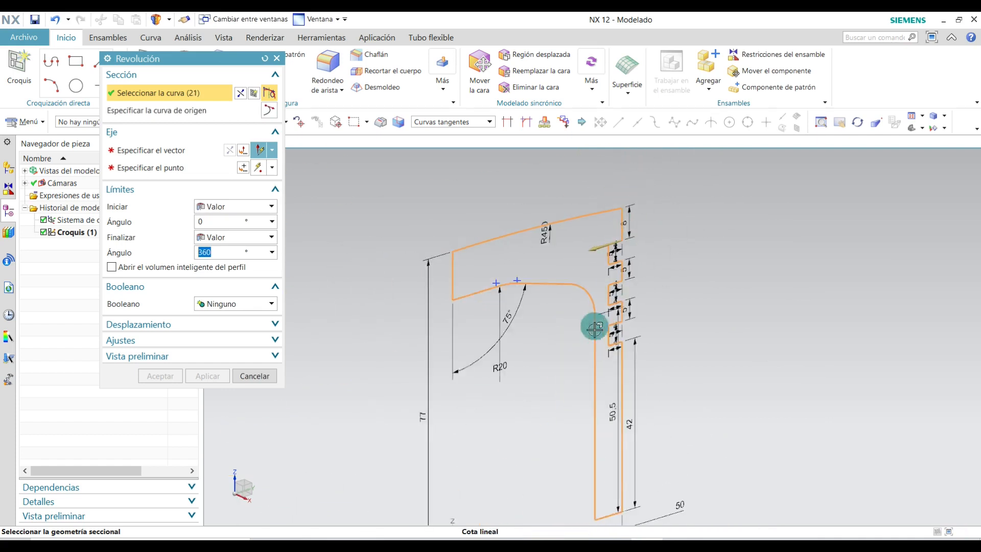
Step: Revolve the closed section 360° about the datum coordinate system's Z axis to create the piston body
click(146, 149)
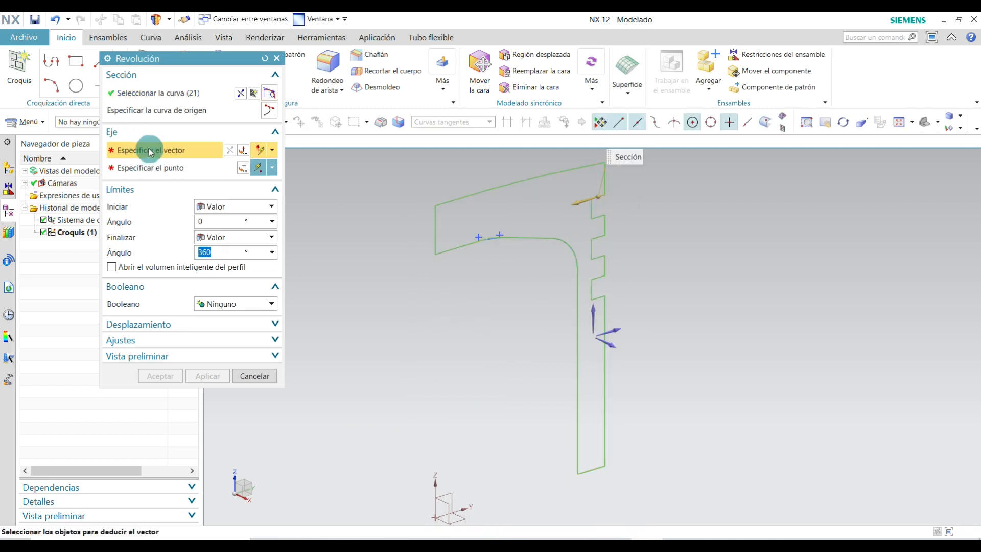
scroll(643, 292, down, 2)
scroll(592, 362, up, 2)
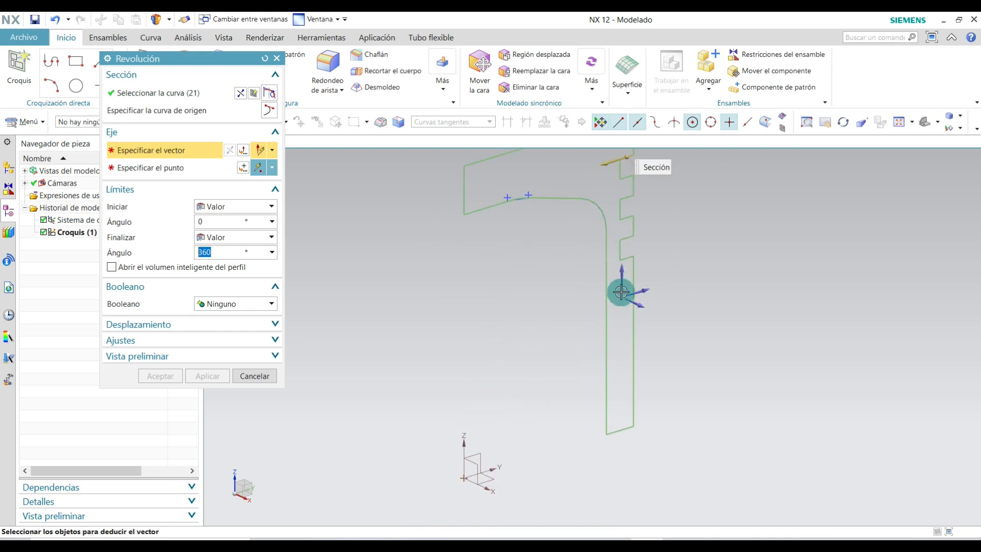
scroll(600, 359, down, 2)
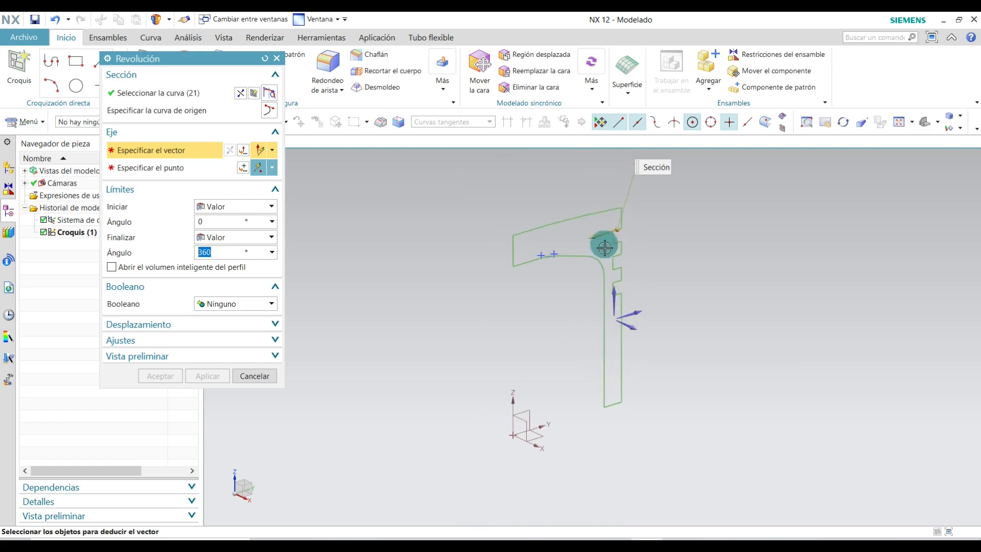
click(591, 220)
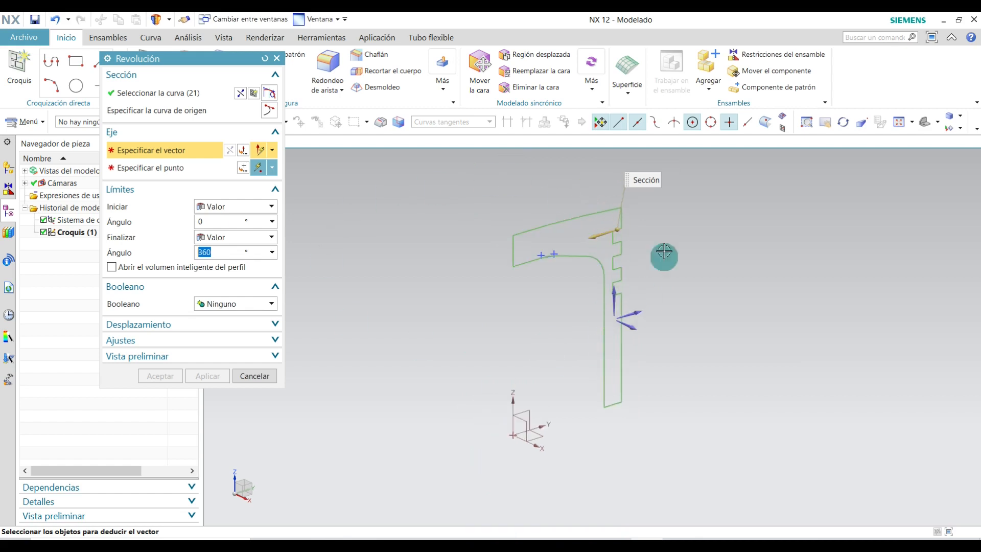
click(514, 402)
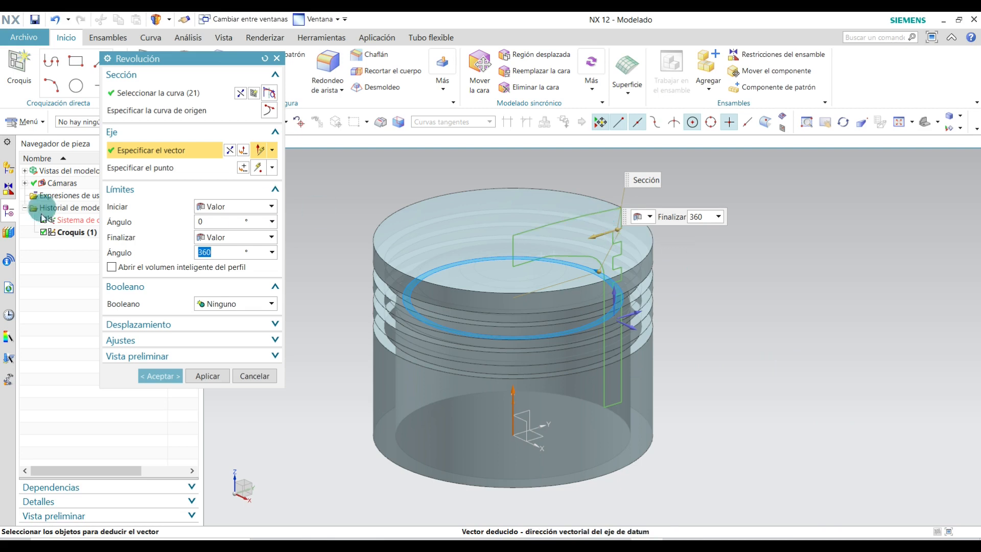
middle_drag(815, 432, 783, 398)
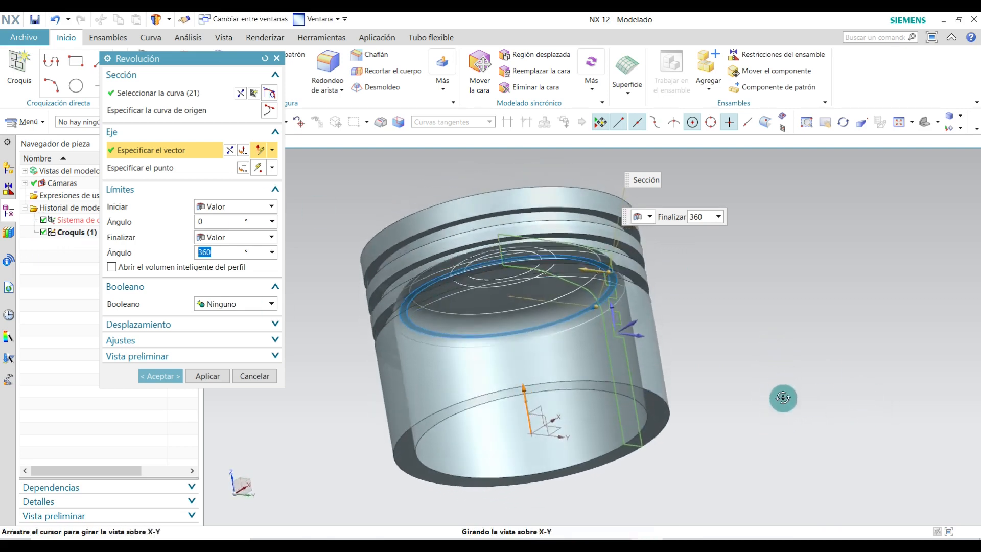
click(160, 375)
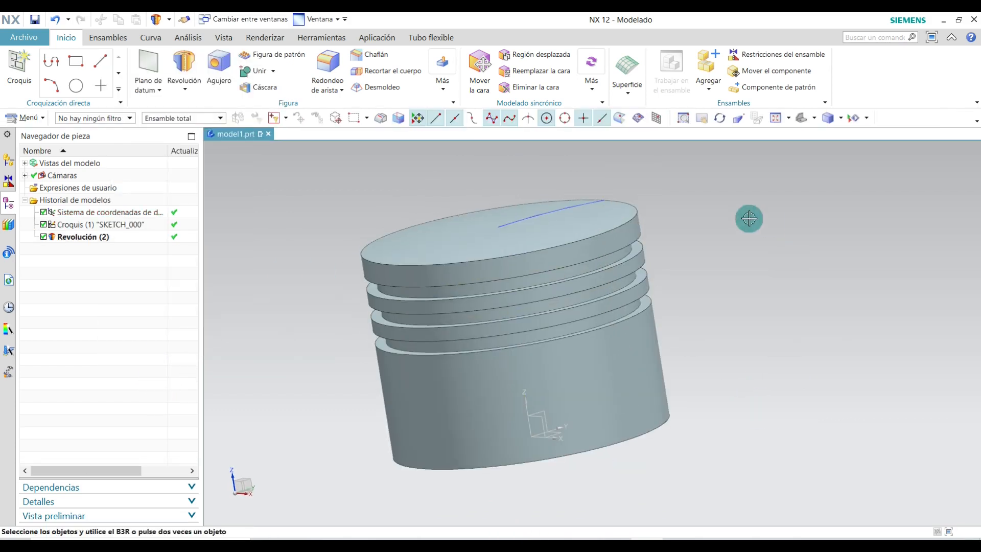
Step: Create a new sketch on the YZ plane of the datum coordinate system
click(804, 119)
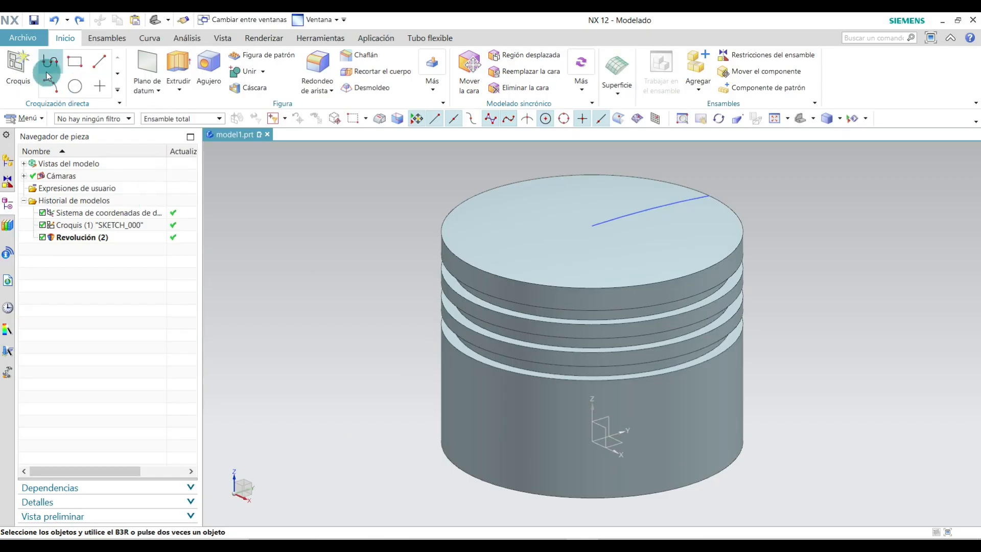
click(20, 66)
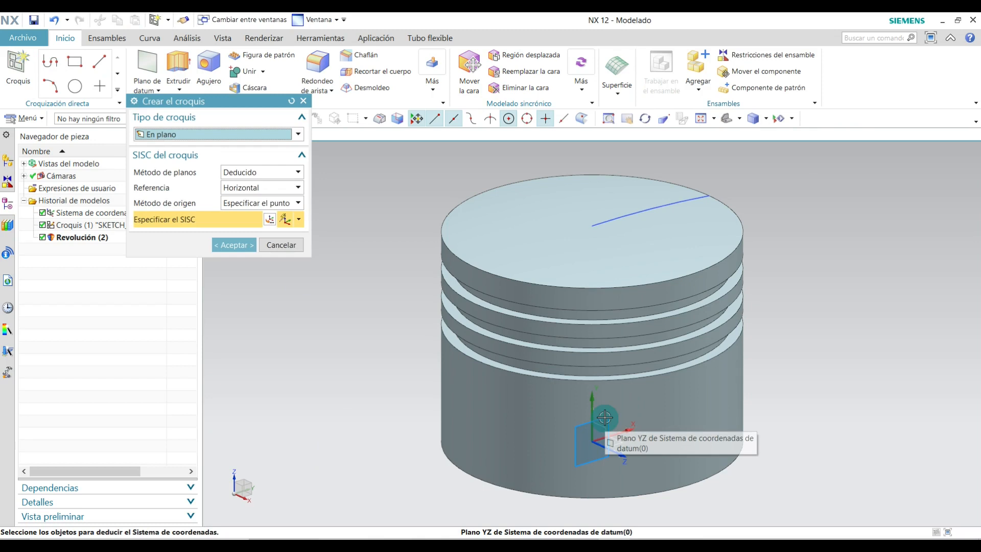
click(604, 418)
click(253, 245)
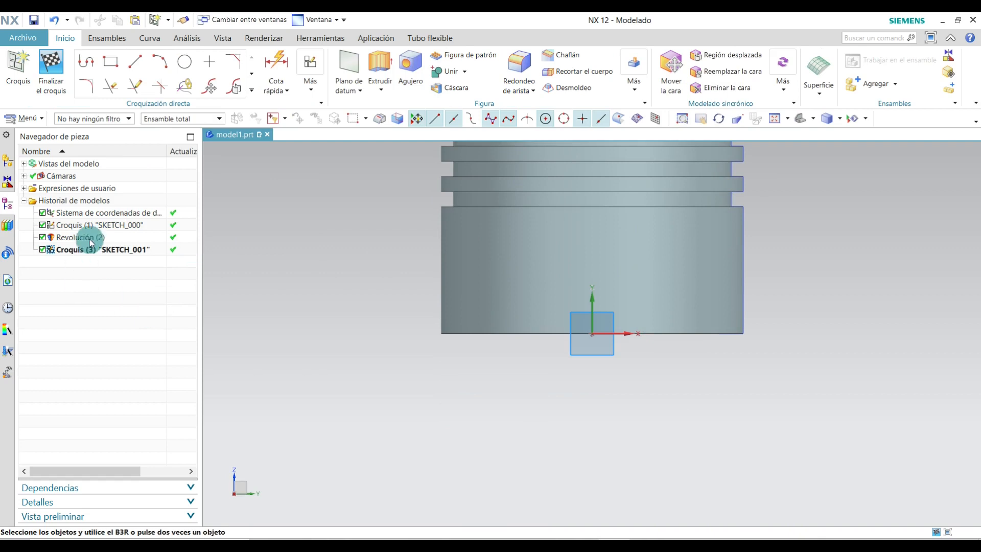
Step: Hide the revolved piston body so only the sketch geometry shows
right_click(82, 239)
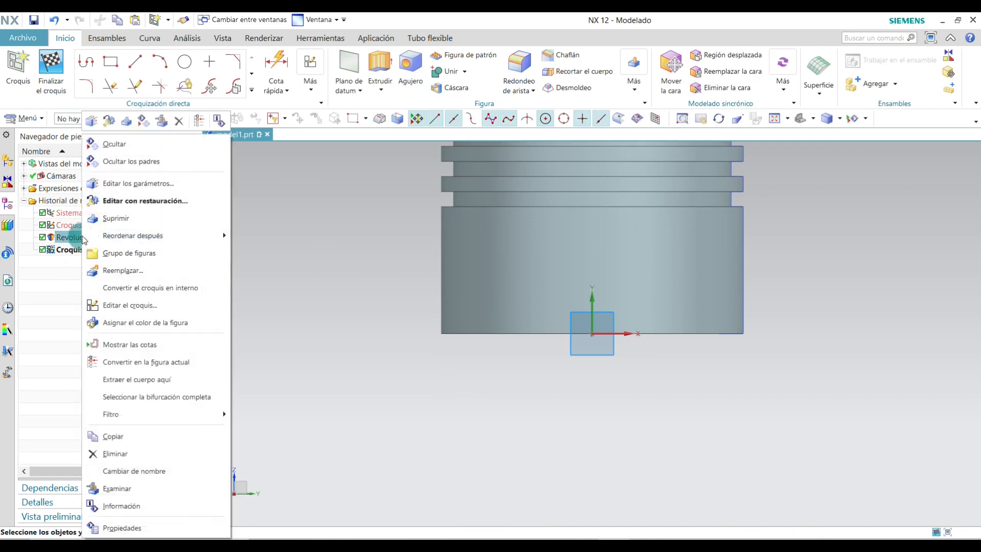
click(114, 143)
scroll(613, 243, up, 1)
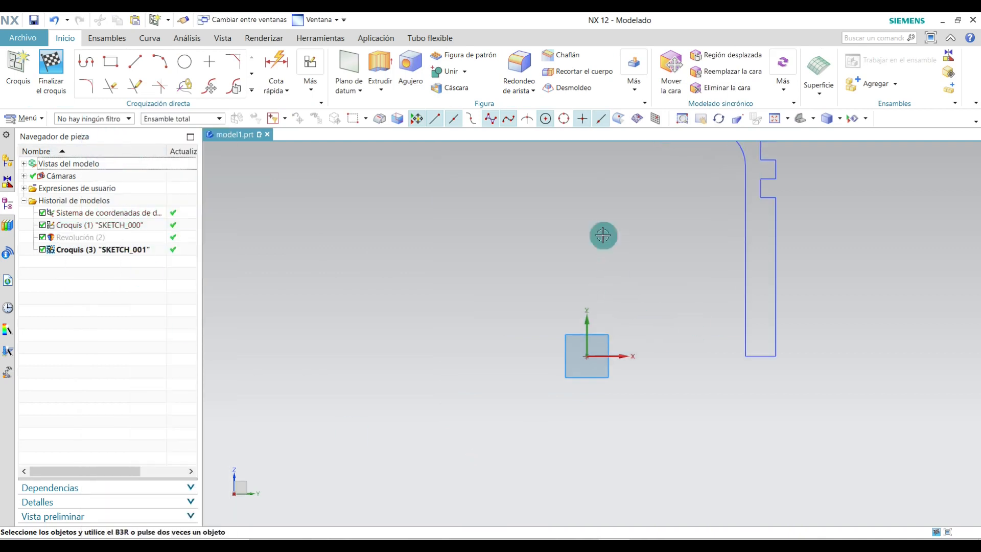
Step: Sketch a vertical line about 19 mm long, about 22 mm left of the vertical axis and starting about 8 mm above the horizontal axis
click(135, 62)
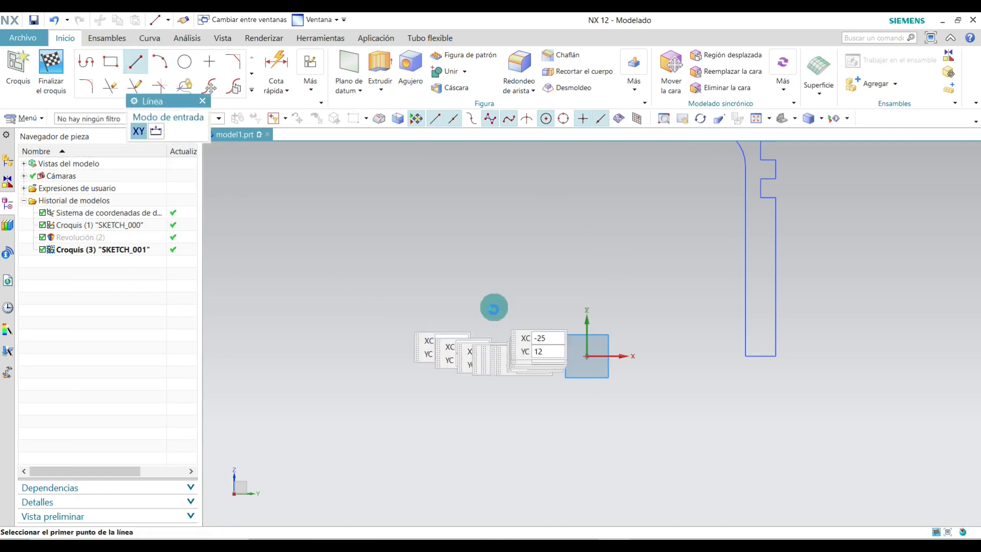
click(503, 255)
click(502, 326)
scroll(477, 281, up, 4)
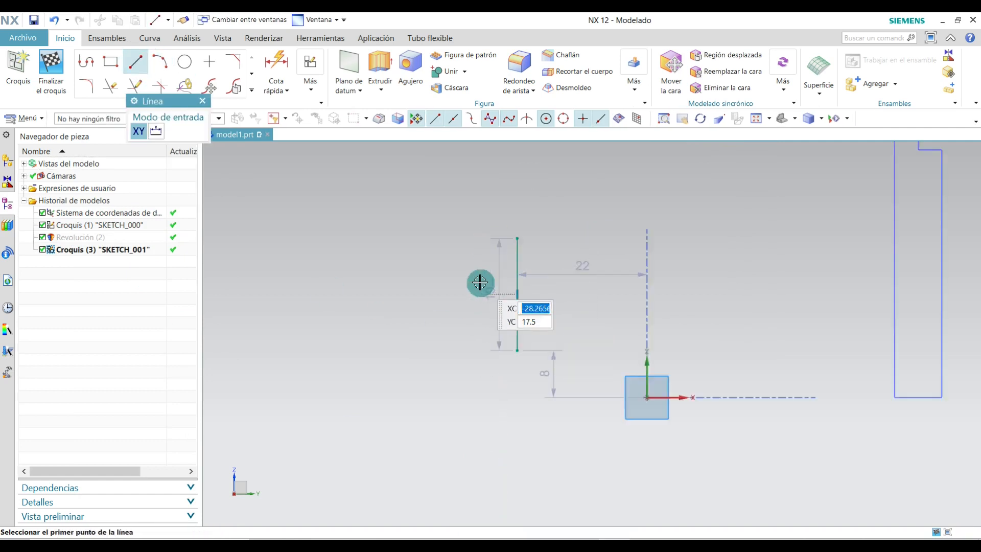
Step: Sketch outward sloping lines from the vertical line's ends: about 11.5 mm rising from the upper end and about 9.5 mm descending from the lower
click(536, 212)
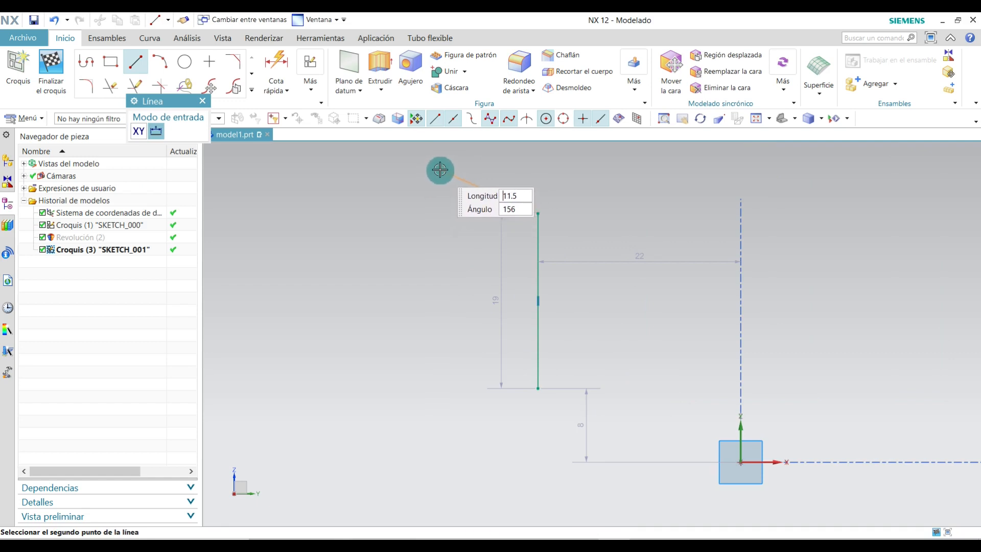
click(437, 173)
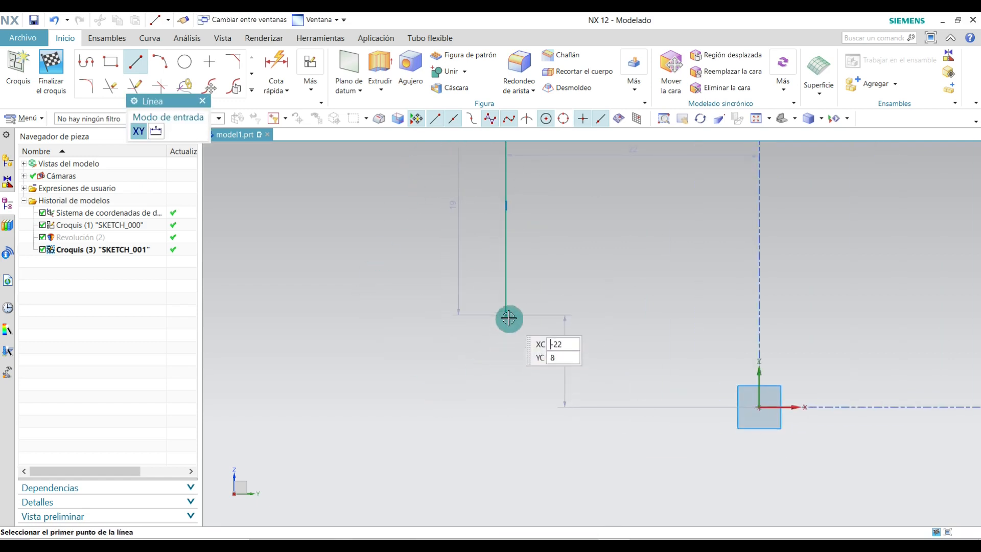
click(505, 313)
click(399, 338)
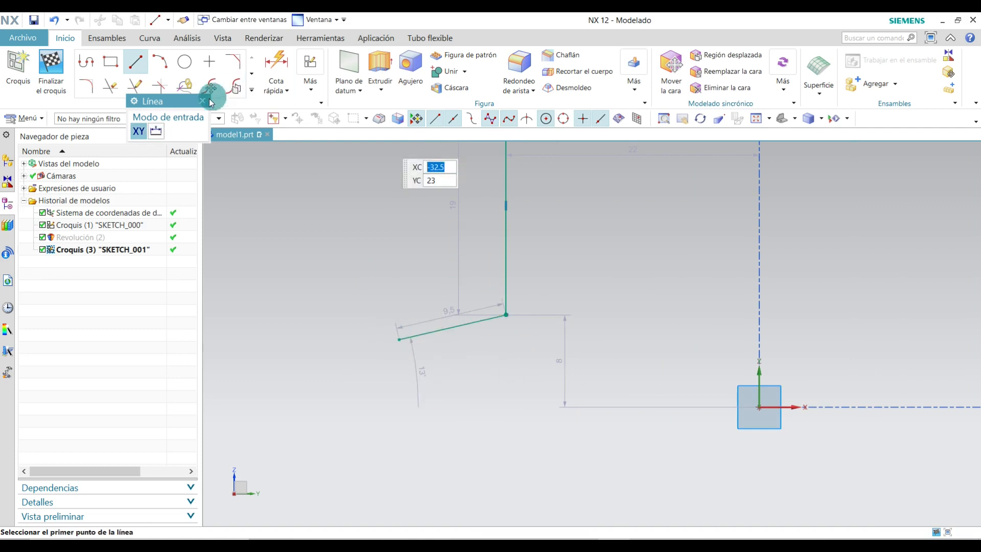
click(206, 100)
Step: Set the distance between the sketched vertical line and the vertical axis to 30 mm
scroll(288, 386, down, 5)
scroll(381, 341, up, 2)
scroll(397, 345, up, 2)
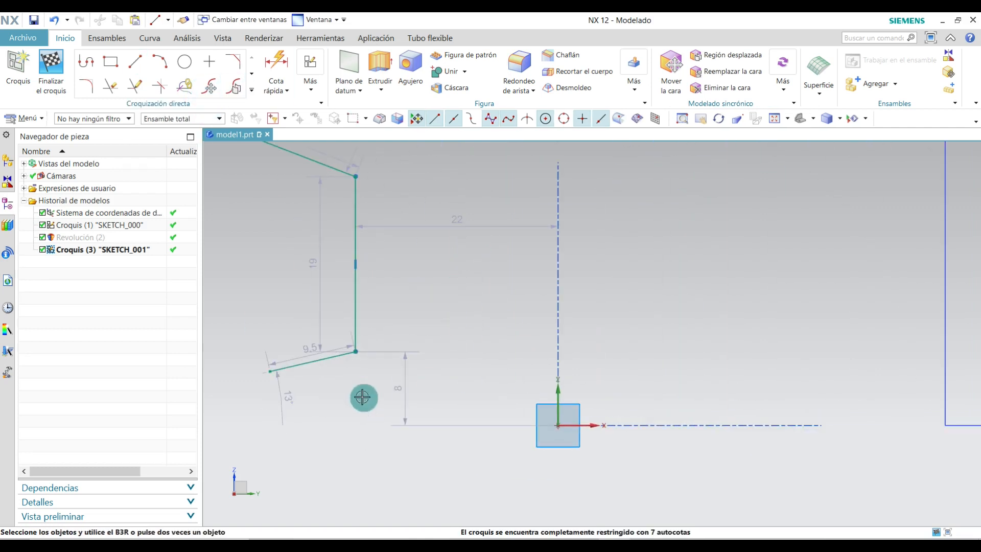
drag(457, 219, 457, 231)
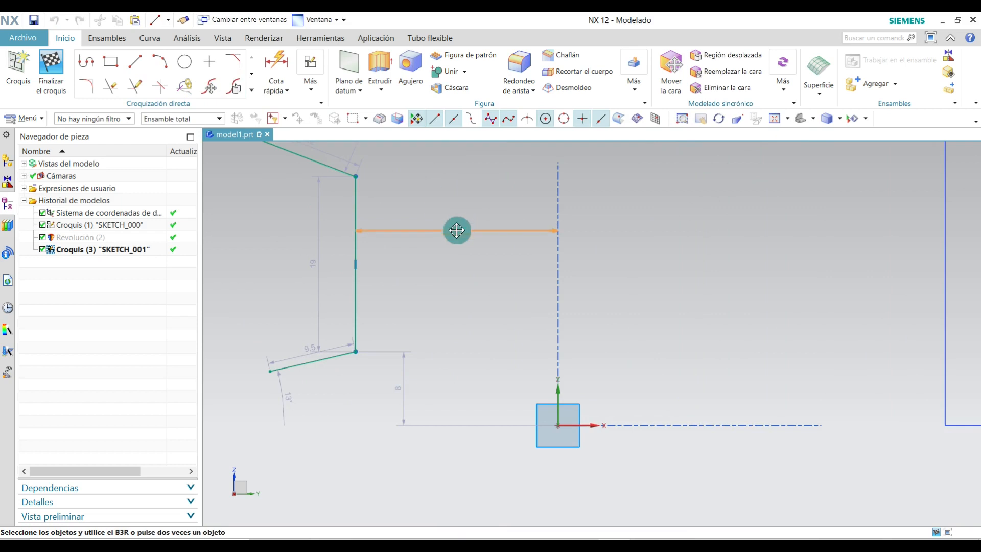
double_click(458, 222)
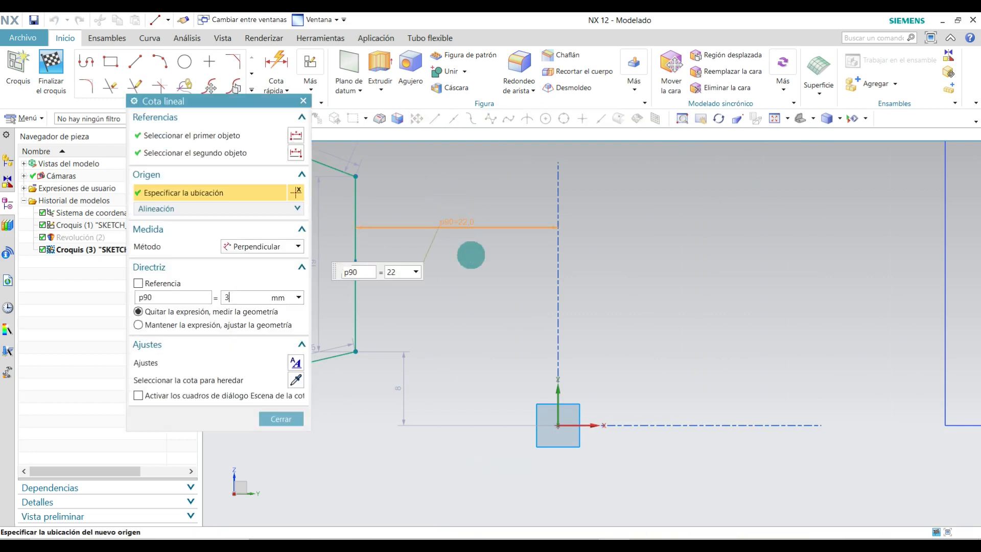
click(285, 418)
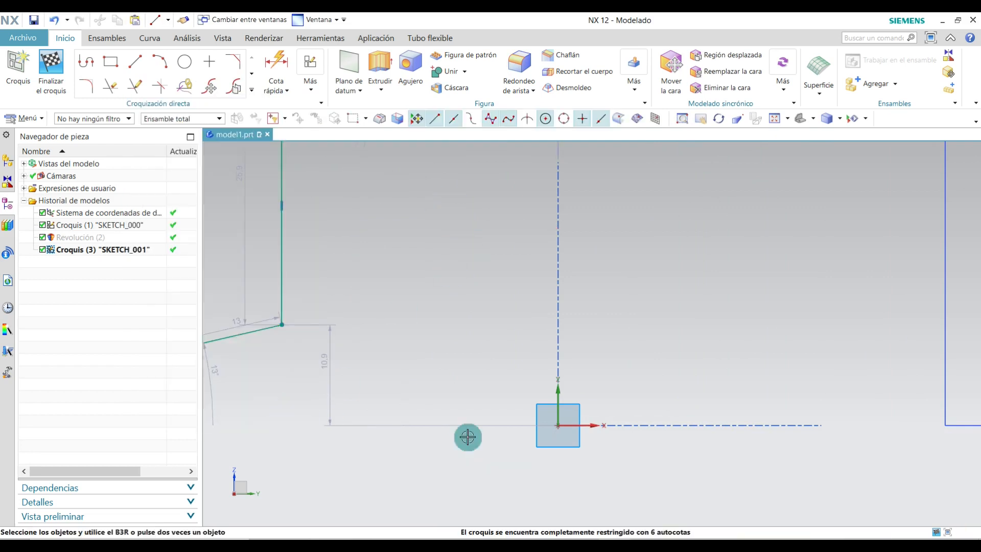
Step: Set the height of the vertical line's lower end above the horizontal axis to 8 mm
scroll(466, 436, down, 2)
scroll(387, 426, up, 2)
double_click(414, 413)
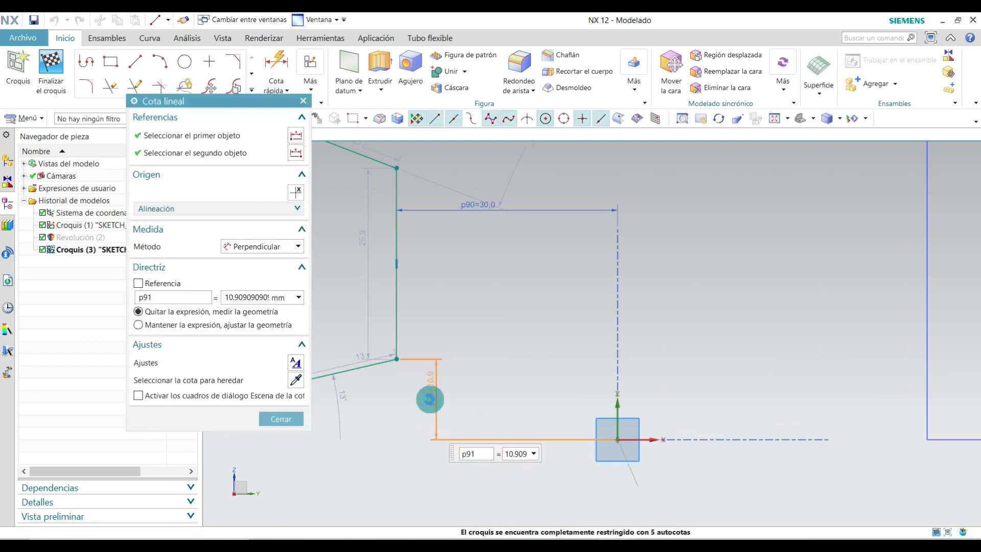
text(8)
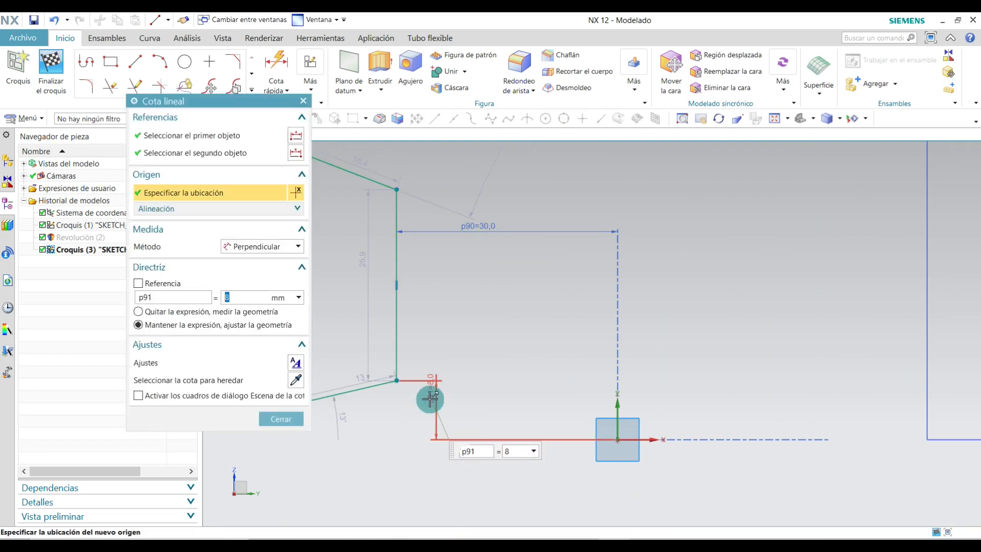
click(281, 419)
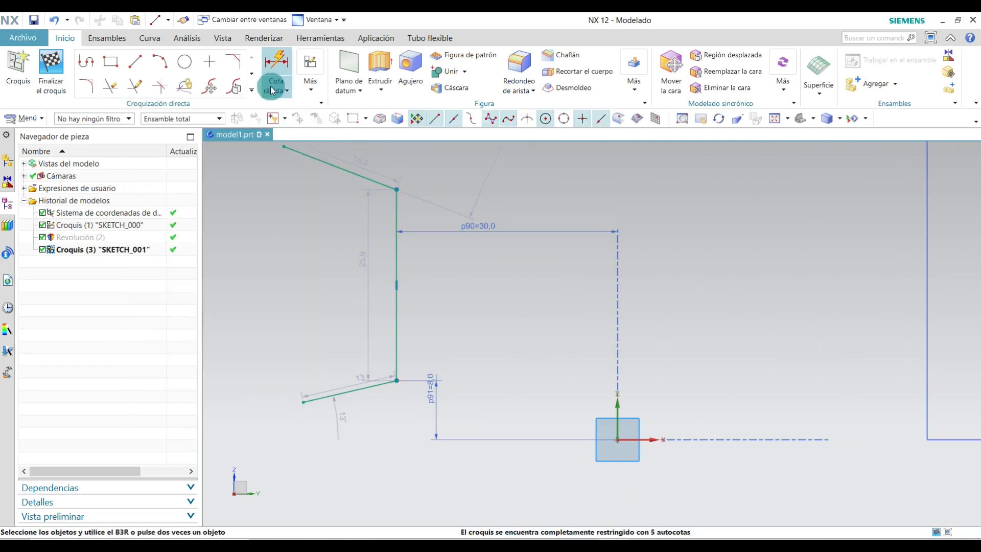
Step: Fillet the corner between the upper sloping line and the vertical line with a 5 mm radius
click(86, 86)
scroll(365, 230, up, 2)
scroll(364, 230, down, 1)
scroll(392, 226, up, 1)
click(390, 217)
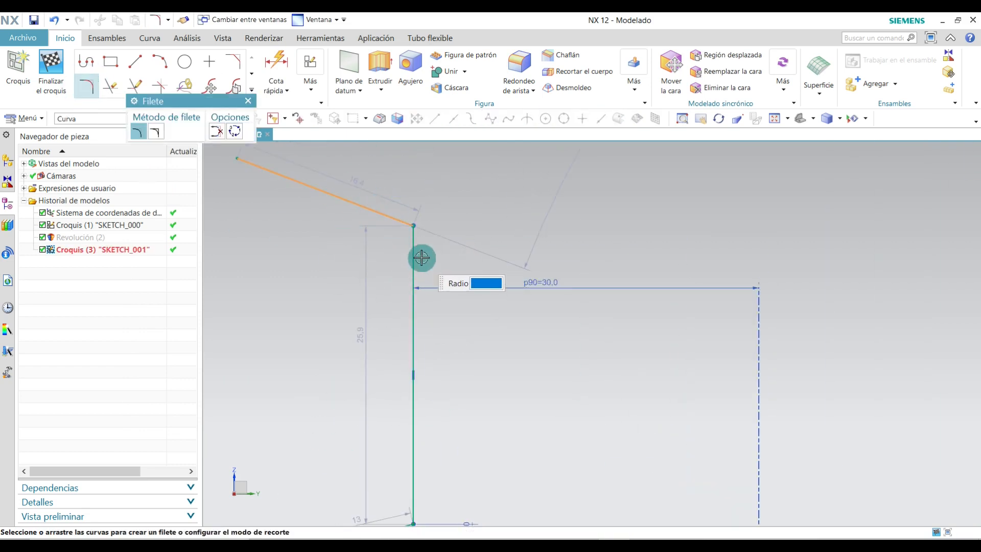
click(411, 234)
scroll(403, 232, up, 3)
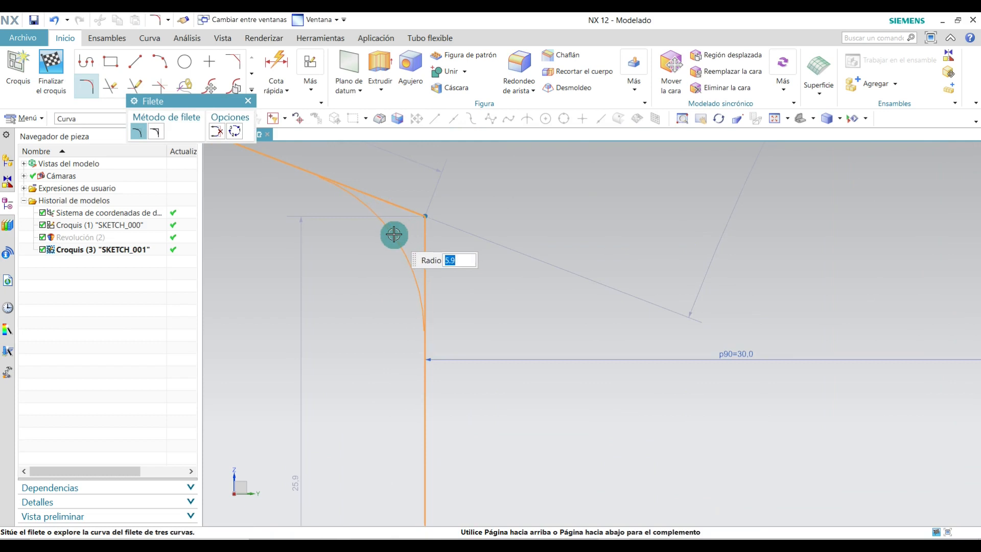
text(5)
click(394, 235)
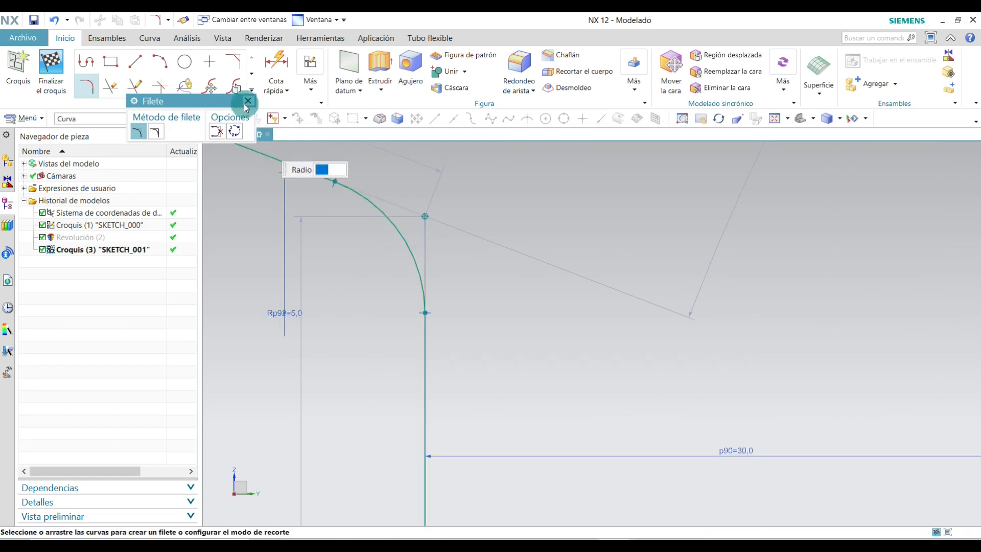
click(246, 106)
Step: Fillet the corner between the lower sloping line and the vertical line with a 5 mm radius
scroll(415, 261, down, 5)
scroll(414, 450, up, 3)
scroll(411, 454, down, 2)
scroll(402, 482, up, 1)
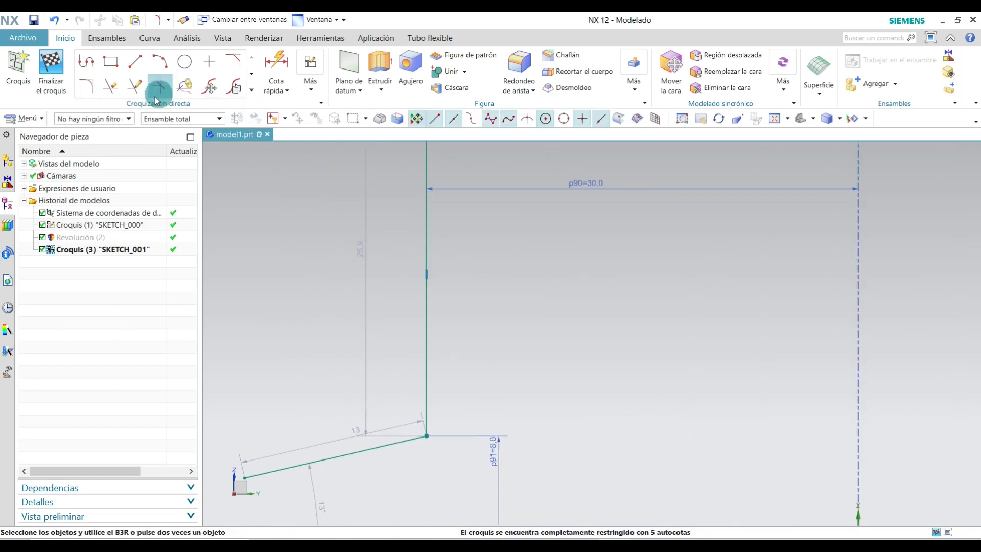
click(86, 85)
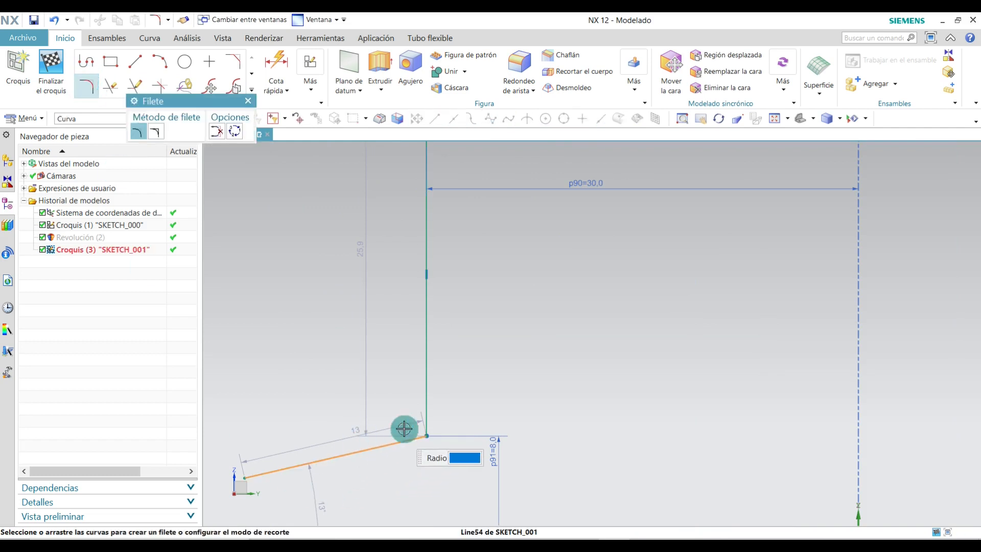
click(423, 406)
scroll(394, 449, up, 3)
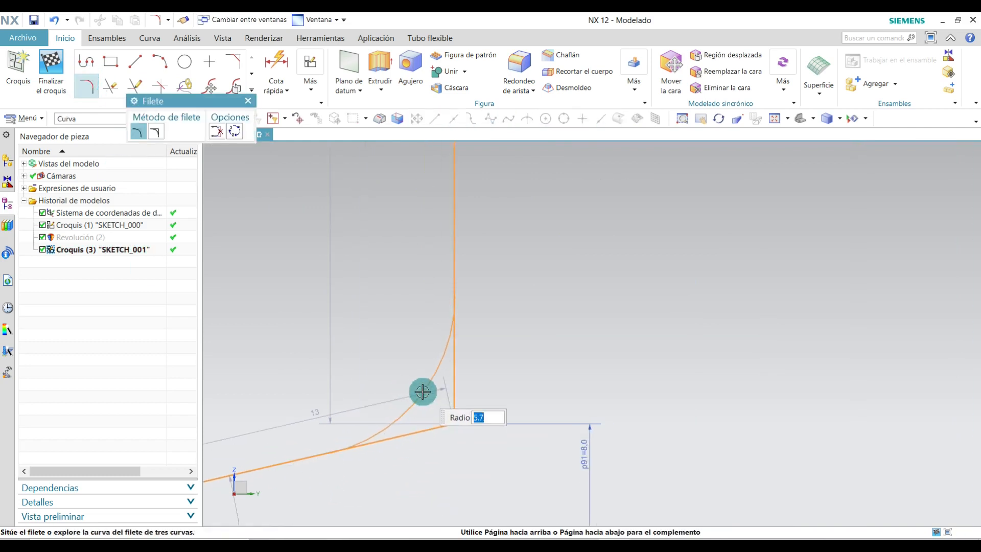
click(423, 391)
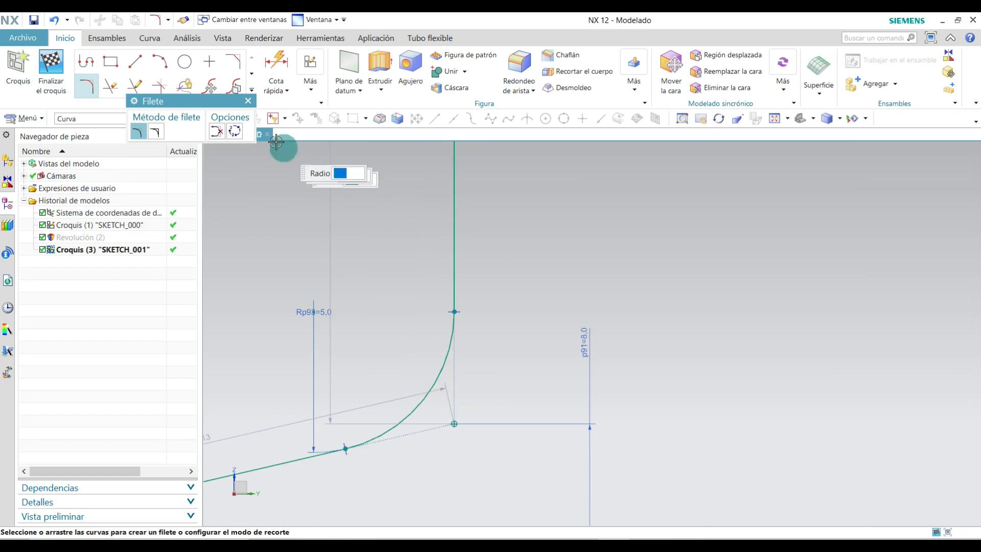
Step: Set the distance between the vertical line's two corner points to 25 mm
click(247, 101)
scroll(426, 369, down, 3)
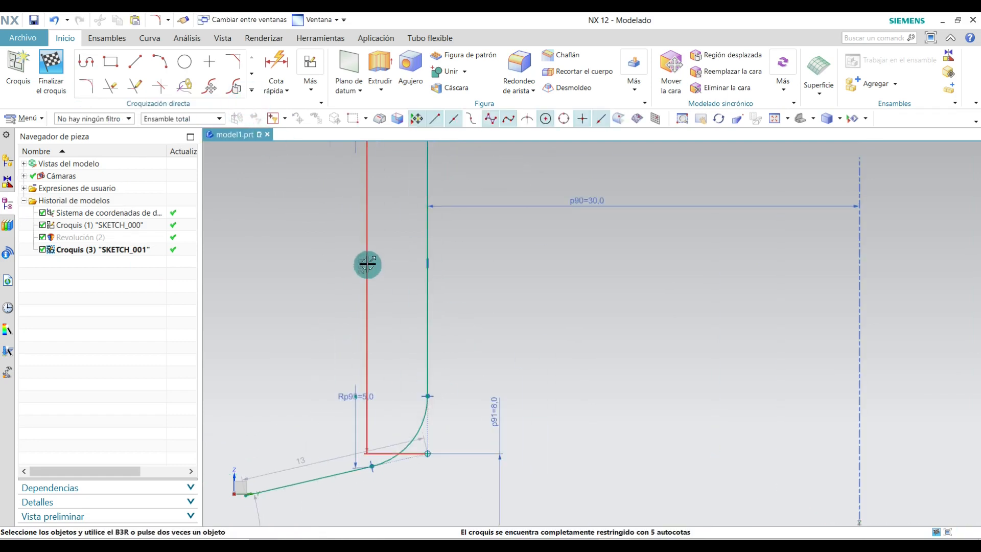
double_click(380, 262)
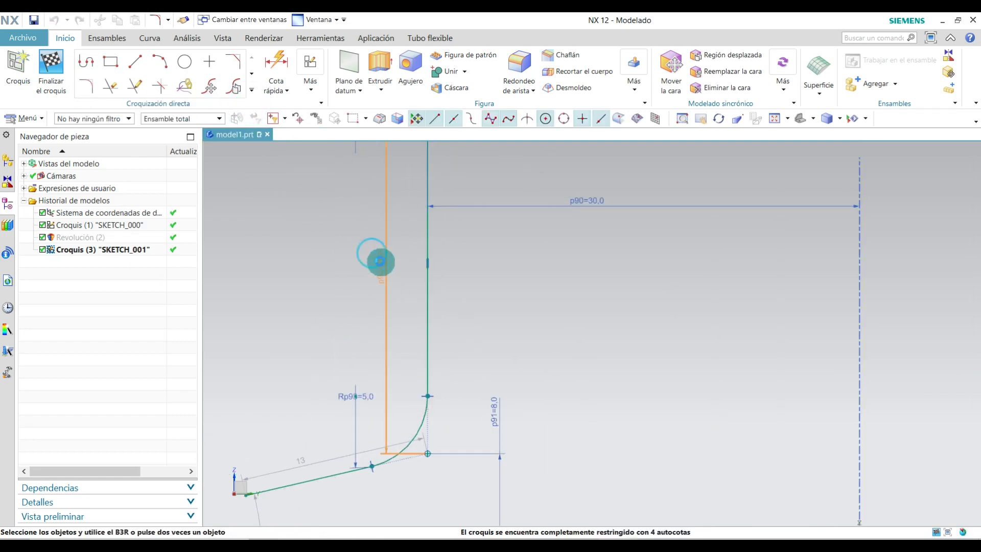
text(25)
key(Return)
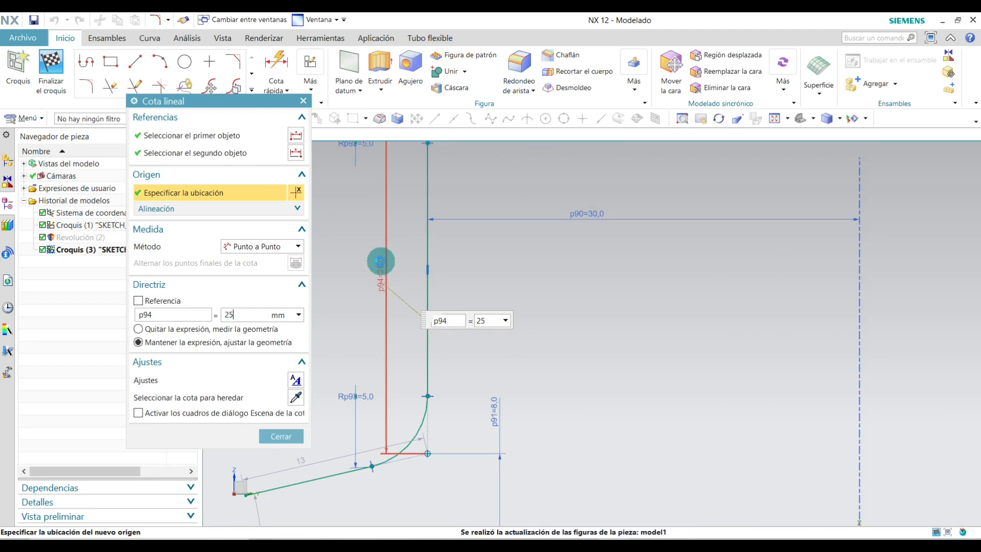
click(273, 443)
Step: Add an angular dimension of 100 degrees between the upper sloping line and the vertical line
scroll(488, 470, down, 4)
scroll(443, 315, up, 3)
click(287, 90)
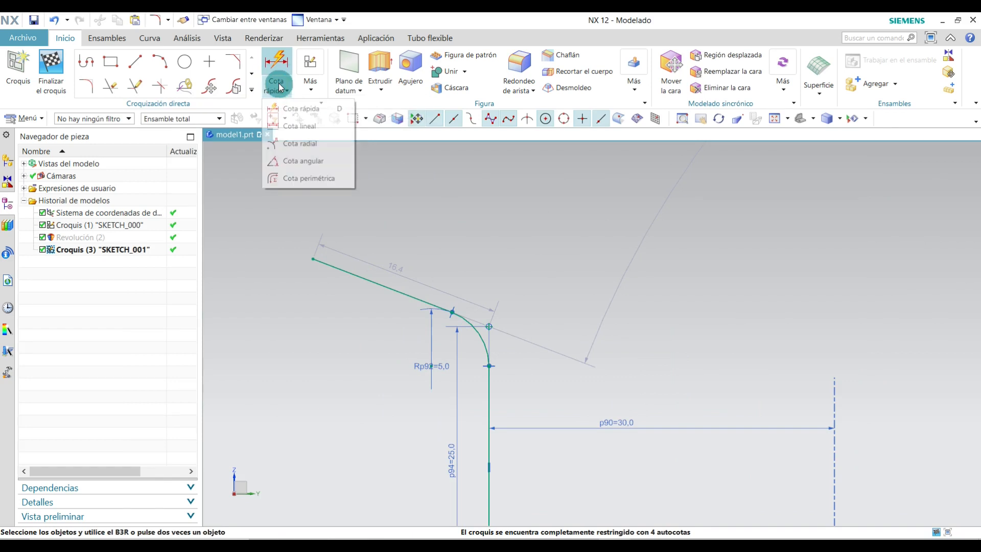
click(298, 162)
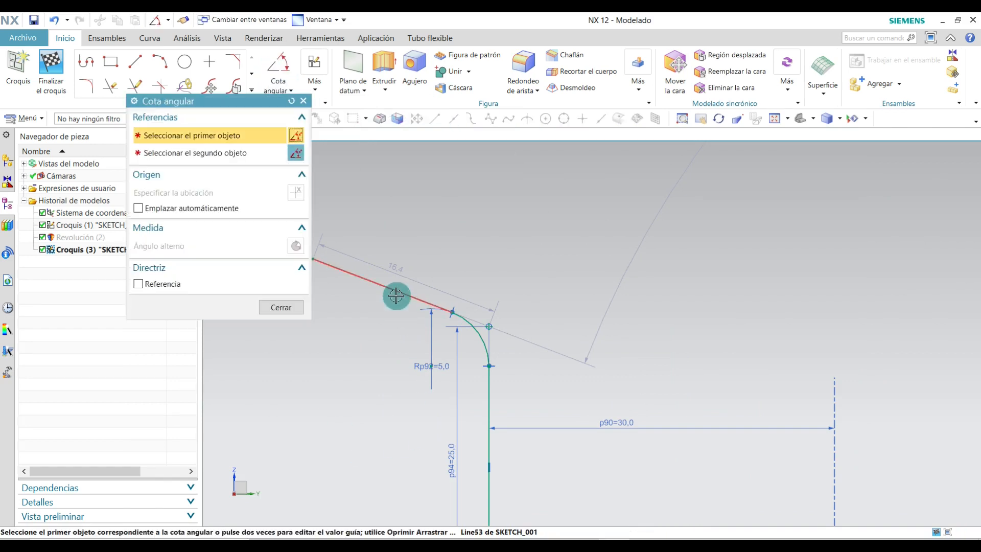
click(384, 285)
click(489, 406)
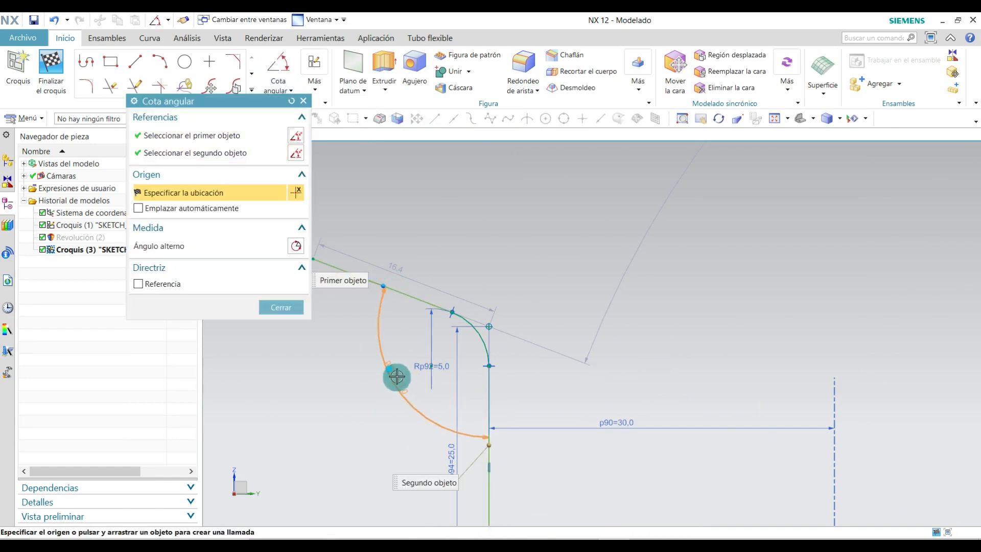
click(396, 377)
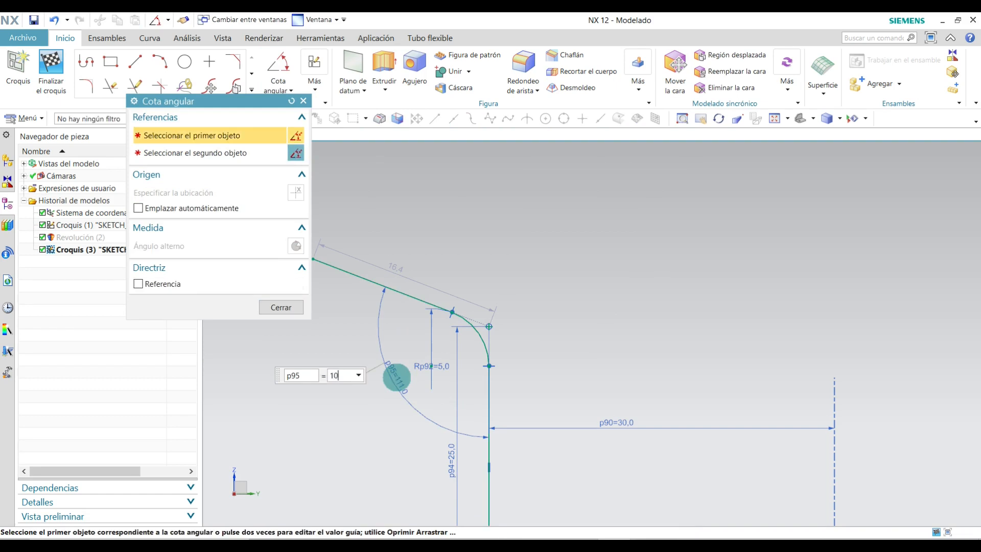
text(100)
key(Return)
click(281, 307)
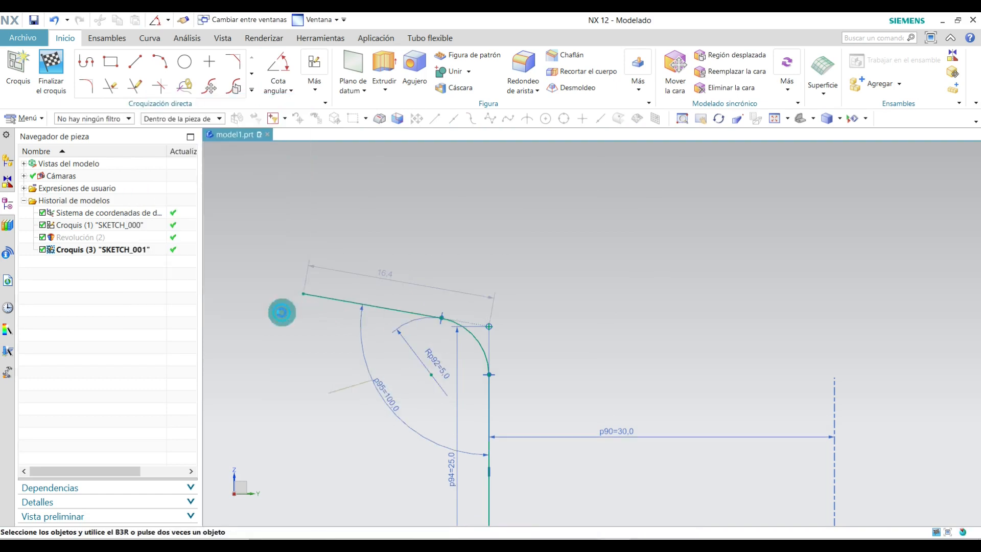
Step: Add an angular dimension of 100 degrees between the lower sloping line and the vertical line
scroll(399, 315, down, 4)
scroll(403, 464, up, 3)
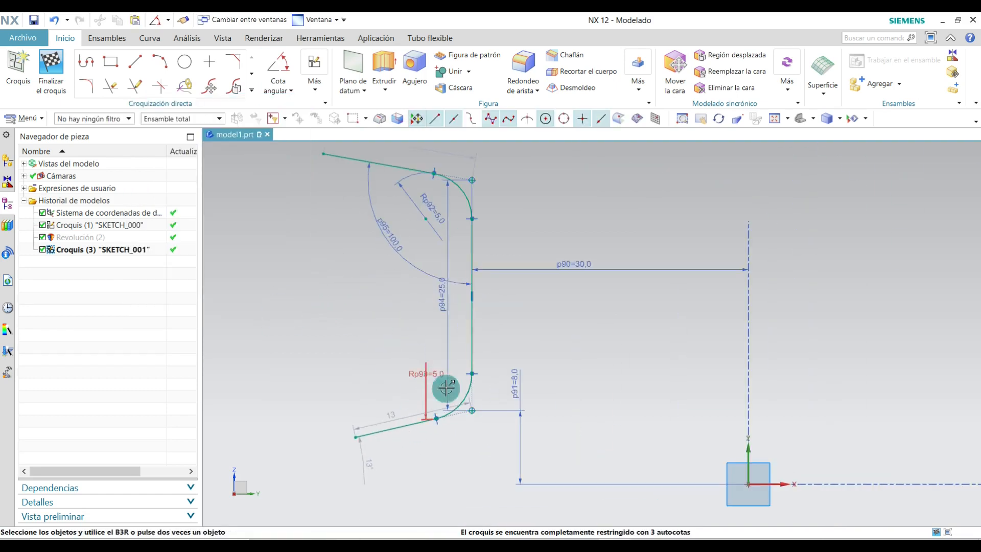
click(278, 69)
click(400, 425)
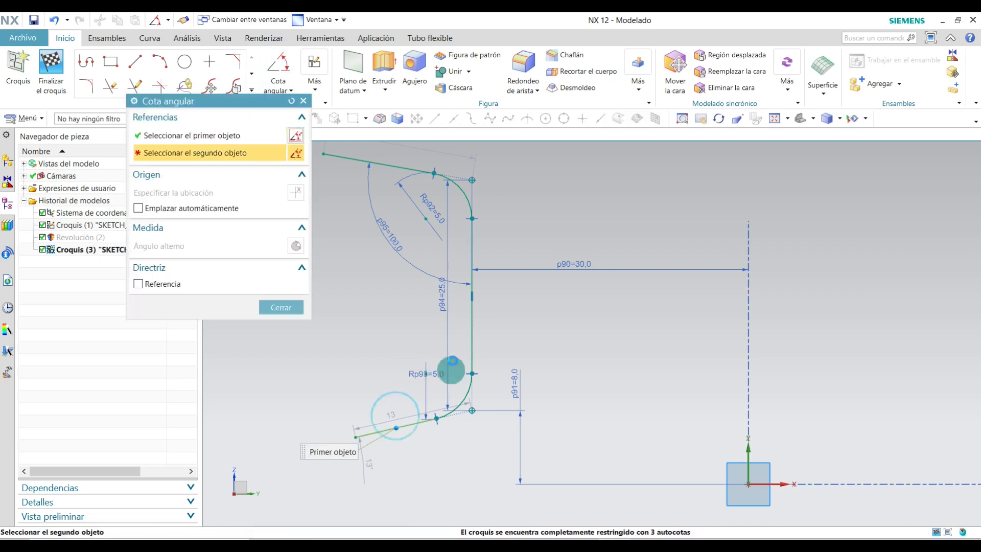
click(471, 330)
click(418, 351)
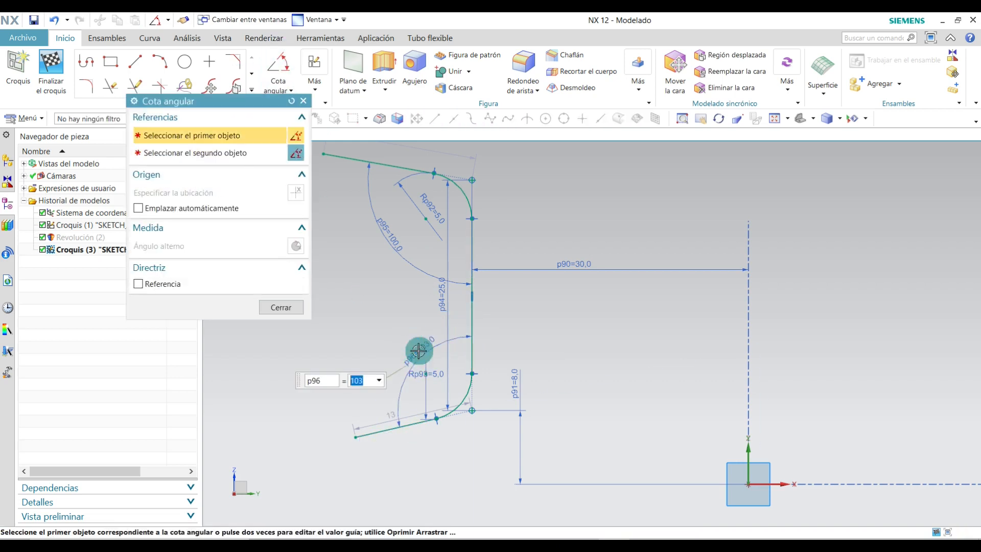
key(Return)
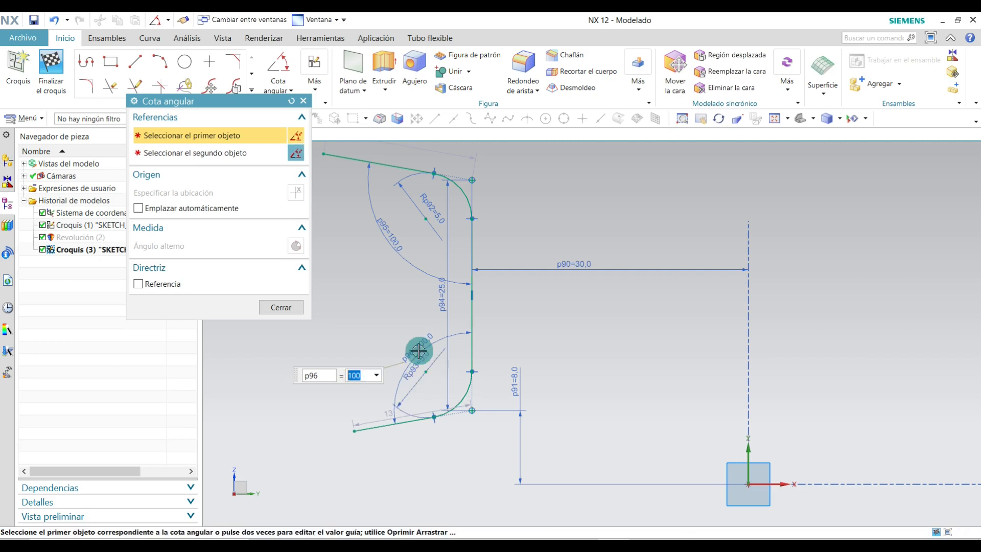
click(281, 307)
Step: Delete the automatic length dimension of the upper sloping line
scroll(309, 390, down, 1)
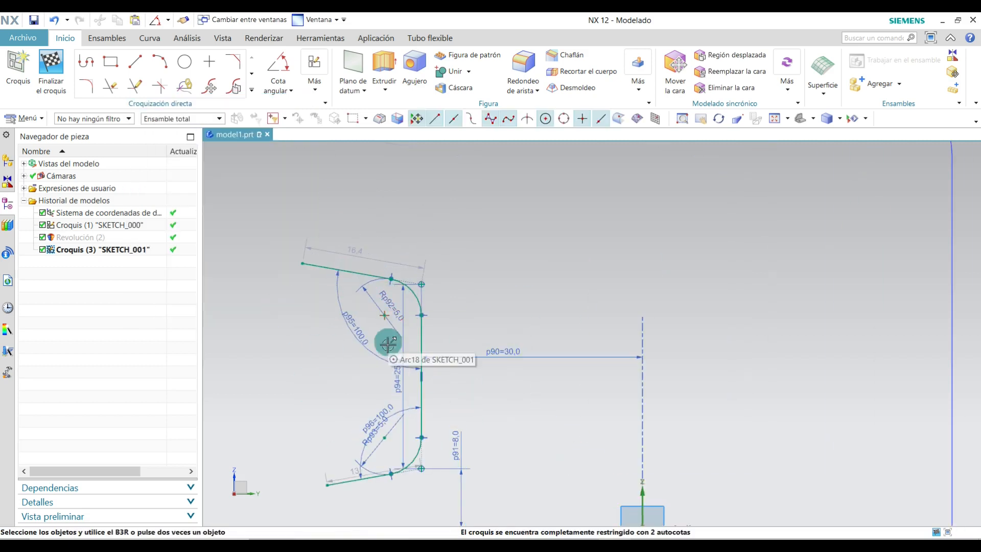
scroll(357, 325, down, 2)
scroll(367, 391, up, 2)
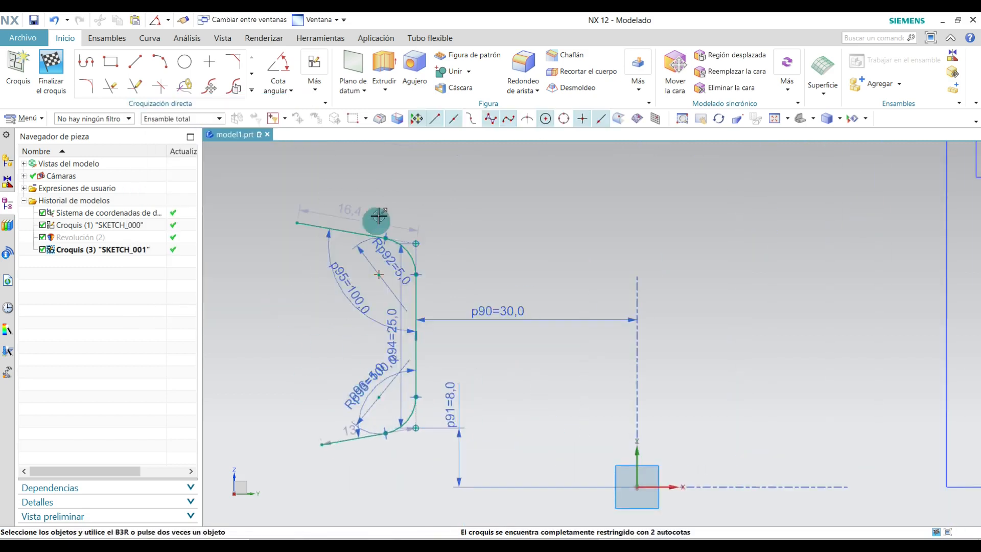
scroll(339, 202, up, 1)
click(368, 213)
right_click(368, 212)
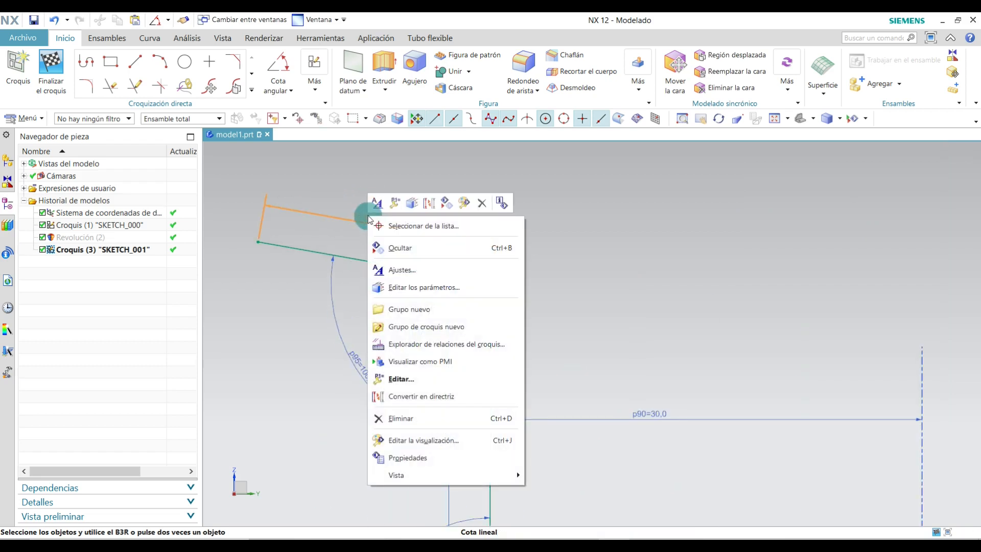
click(431, 417)
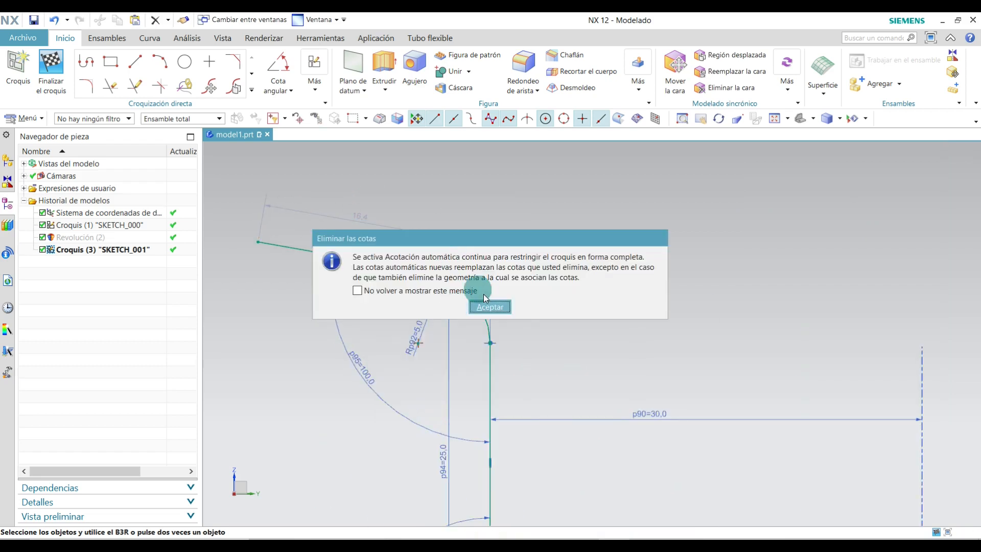
click(500, 308)
Step: Move the upper sloping line's new length dimension clear of the line and set it to 15.3 mm
drag(351, 234, 363, 204)
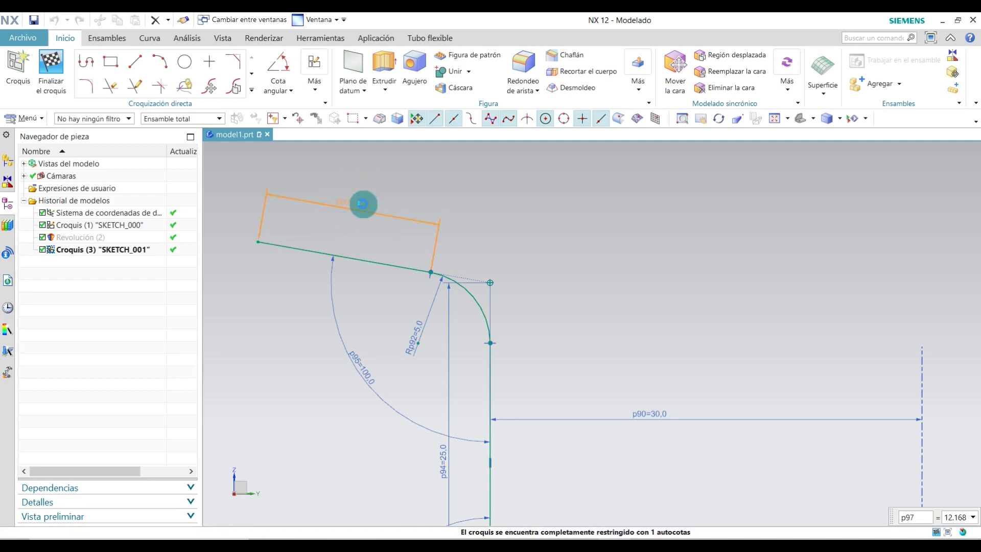
double_click(364, 205)
text(15.)
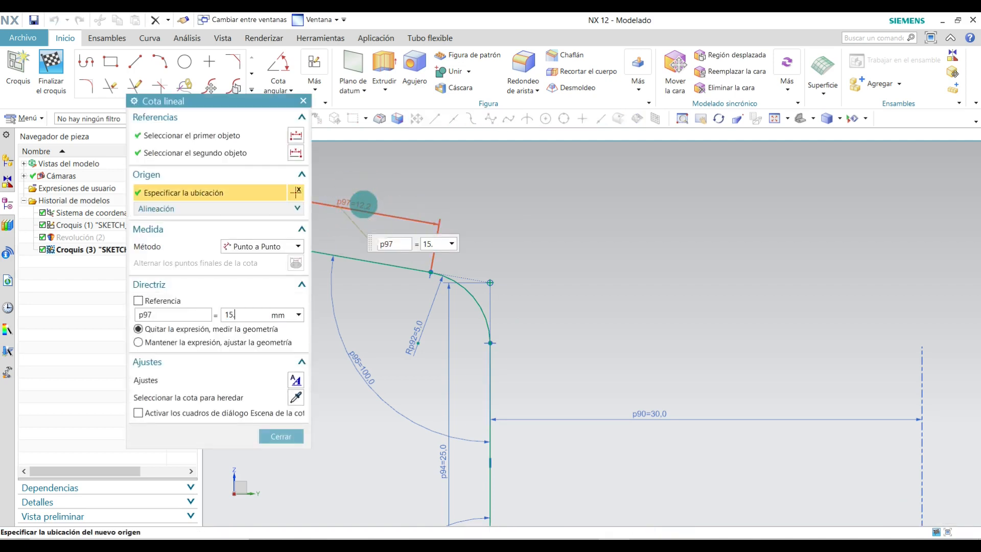
text(3)
click(281, 436)
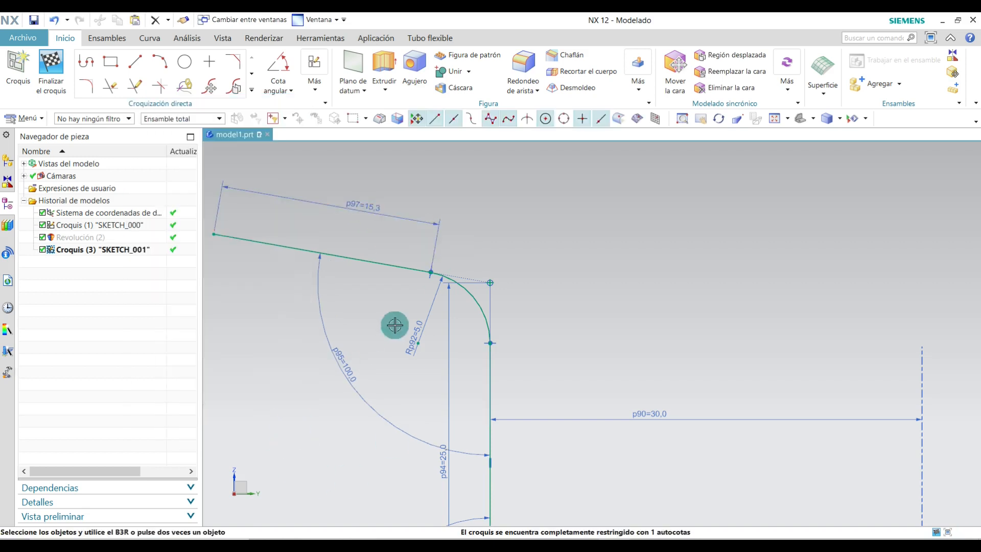
Step: Draw a vertical line about 38 mm long downward from the free end of the upper sloping line
scroll(359, 383, down, 4)
click(135, 61)
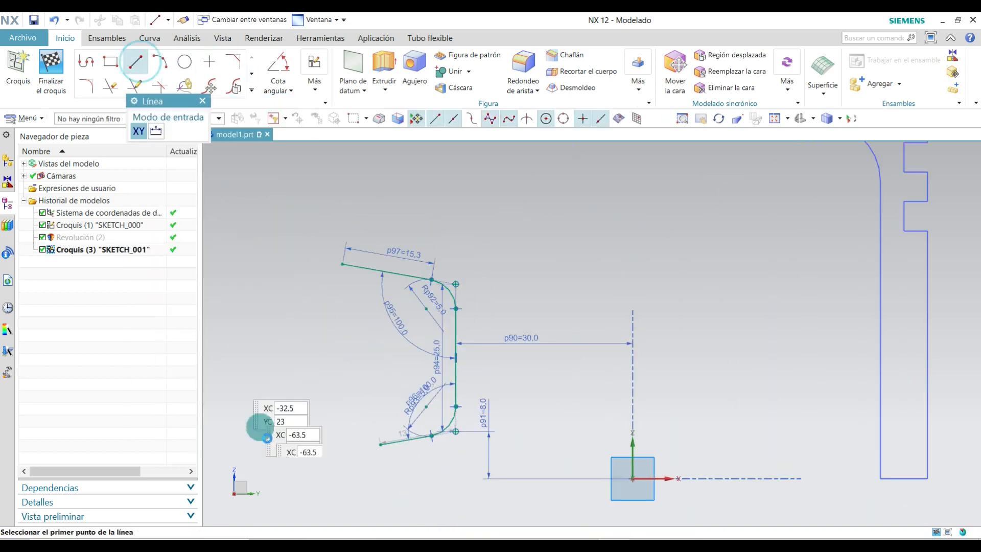
click(342, 264)
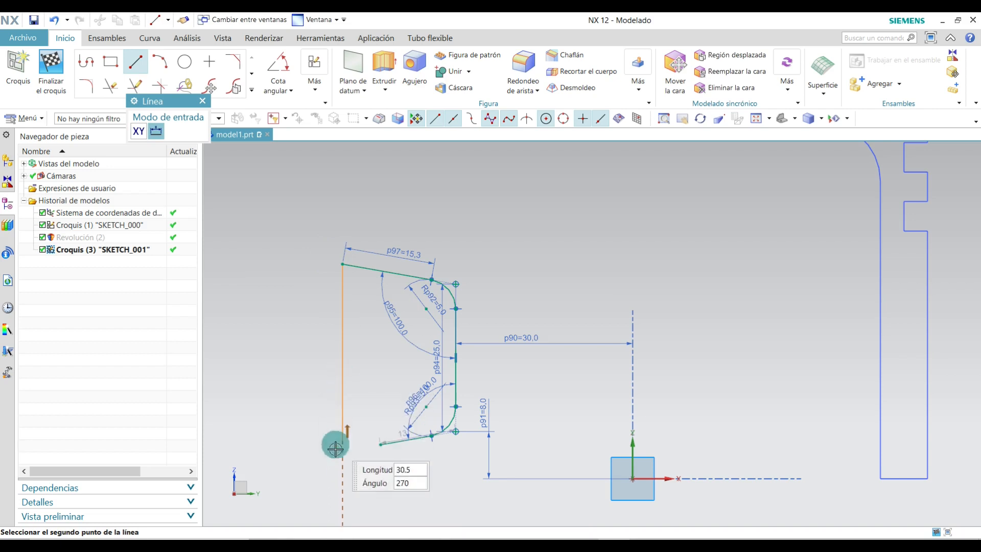
click(342, 488)
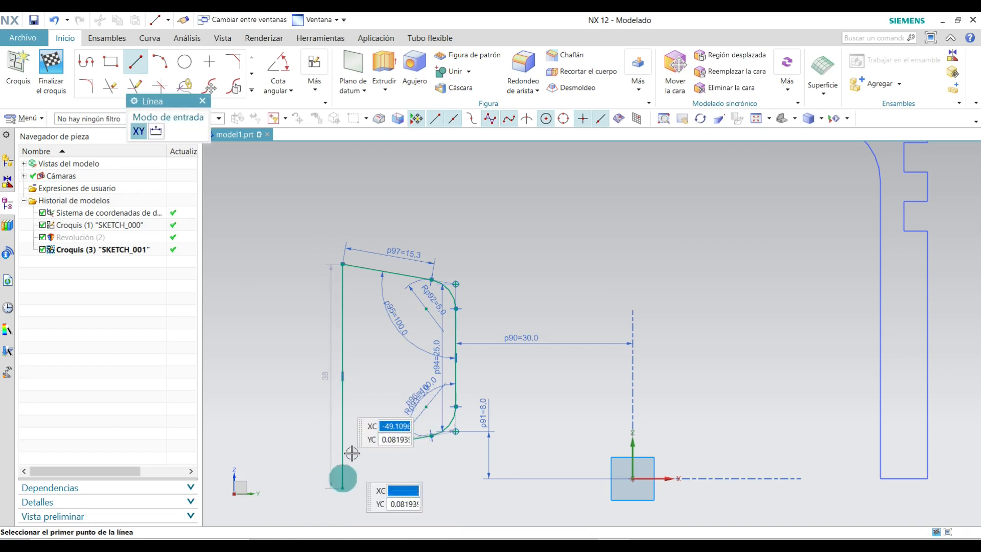
click(203, 102)
Step: Extend the free end of the lower sloping line just past the outer vertical line, to a length of about 19.9 mm
scroll(351, 486, up, 5)
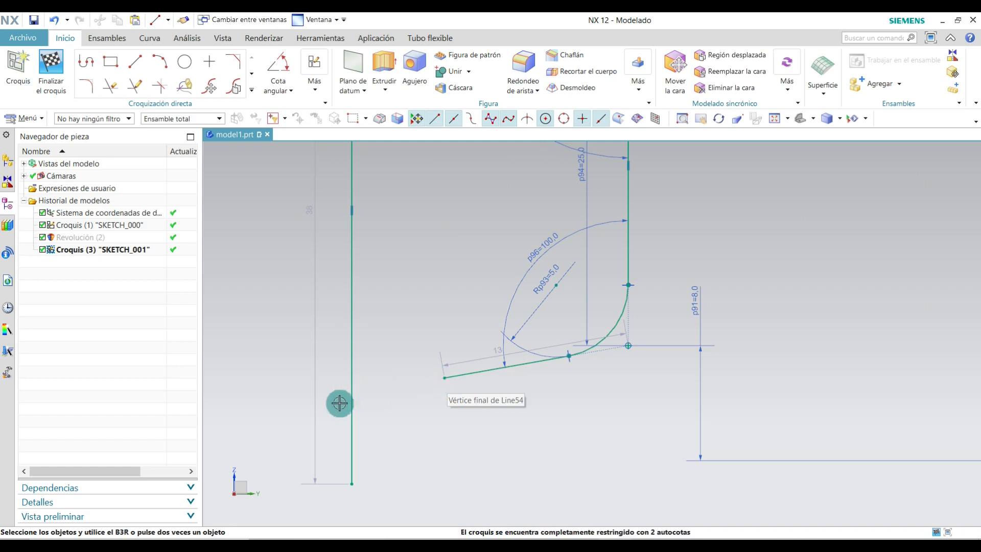
scroll(409, 390, up, 5)
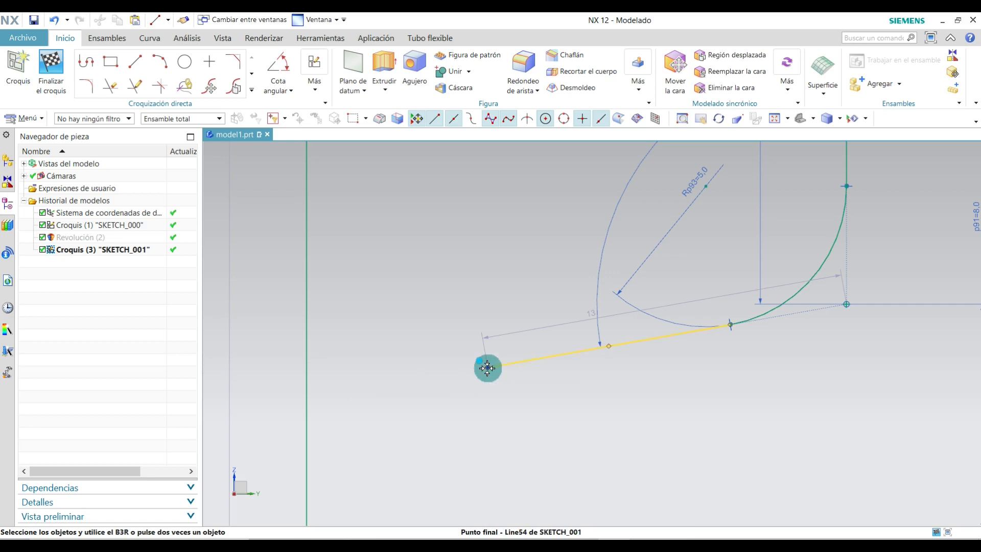
drag(488, 371, 302, 398)
scroll(444, 416, down, 3)
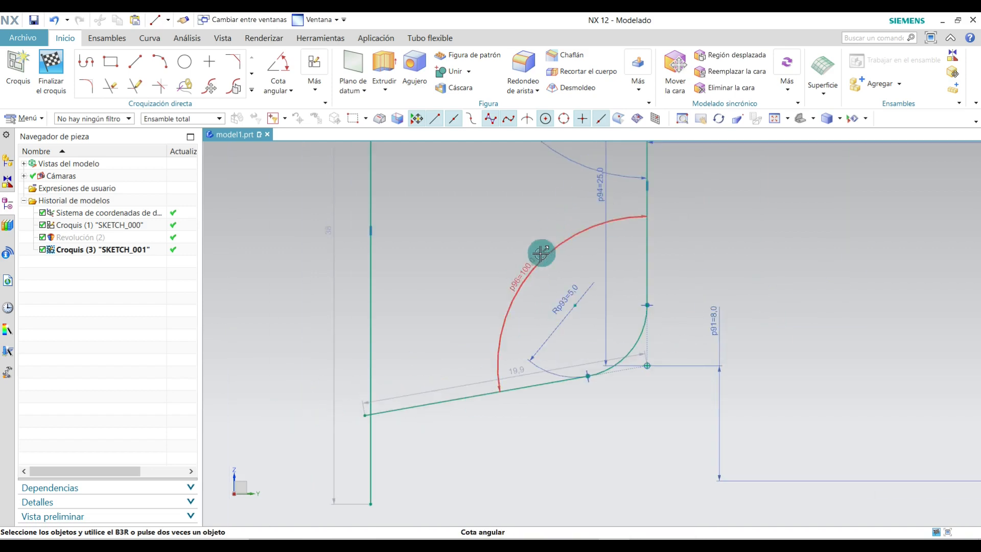
Step: Trim the overhanging ends where the lower sloping line crosses the outer vertical line to close the profile
click(111, 88)
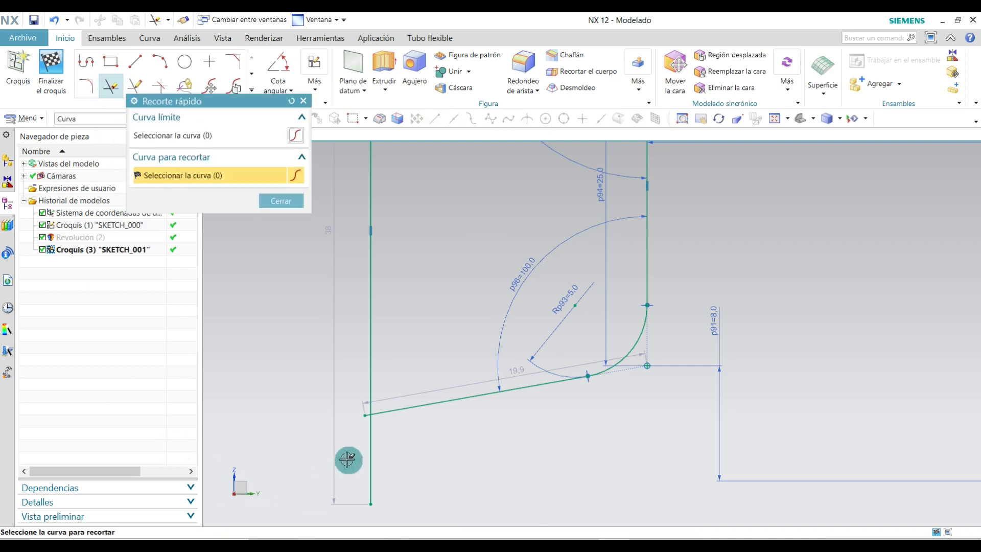
scroll(366, 436, up, 5)
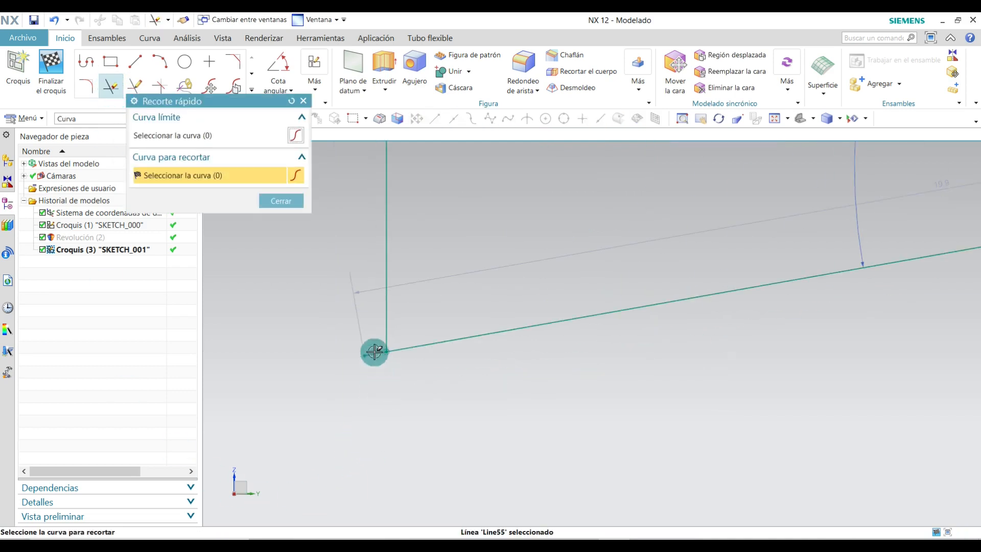
click(373, 354)
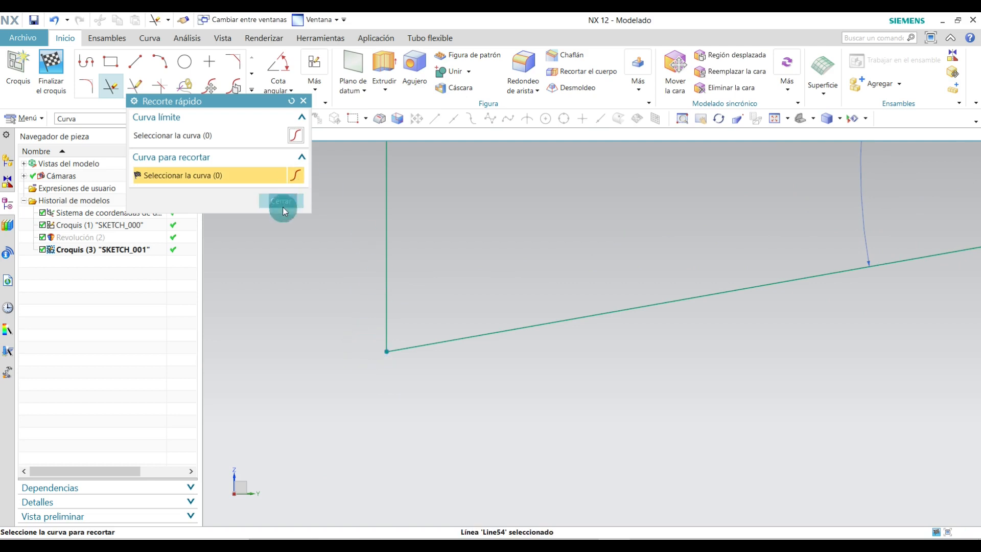
click(282, 202)
Step: Examine the closed side profile and its dimensions
scroll(306, 399, down, 5)
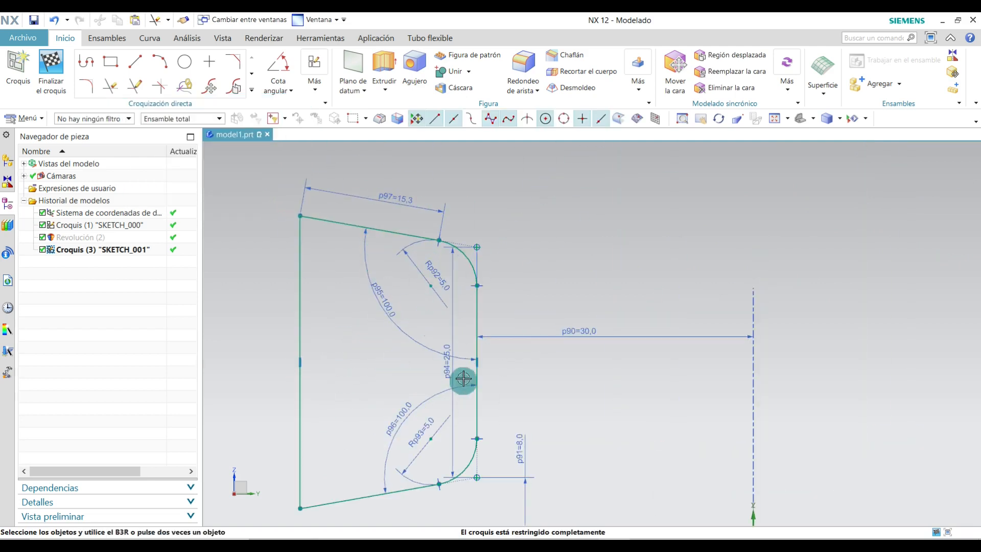
scroll(478, 362, down, 2)
click(507, 455)
drag(543, 346, 548, 350)
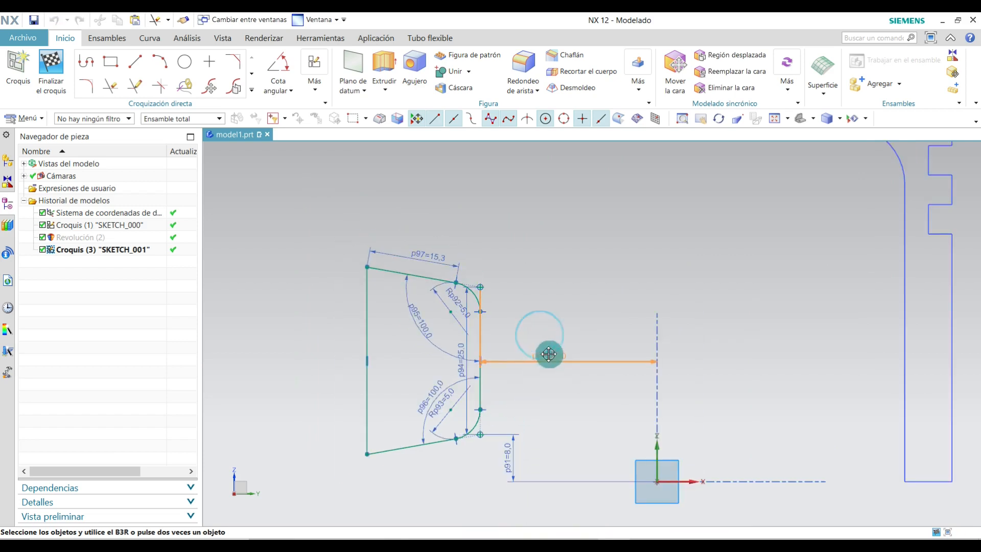
click(421, 326)
click(567, 288)
scroll(454, 387, up, 2)
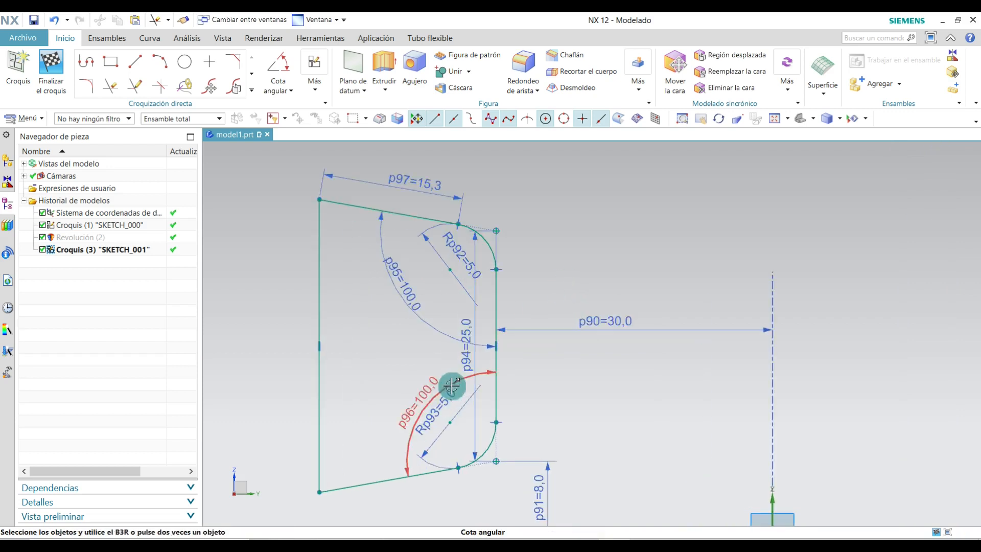
scroll(455, 375, down, 3)
scroll(443, 296, down, 1)
scroll(462, 387, up, 2)
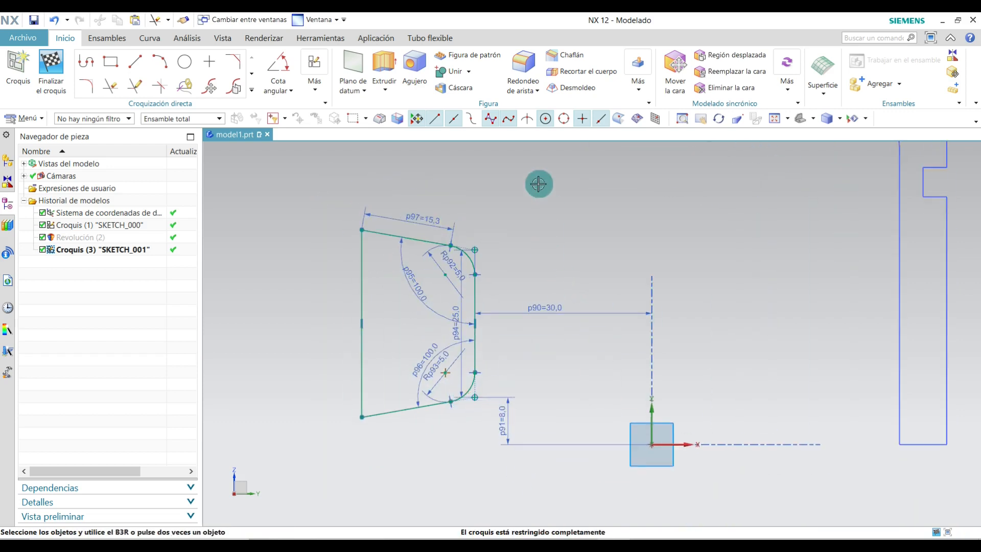
Step: Copy the closed side profile with its dimensions and paste the duplicate on the opposite side of the vertical axis
mouse_move(551, 190)
mouse_down()
mouse_move(519, 322)
mouse_move(449, 387)
mouse_move(324, 450)
mouse_up()
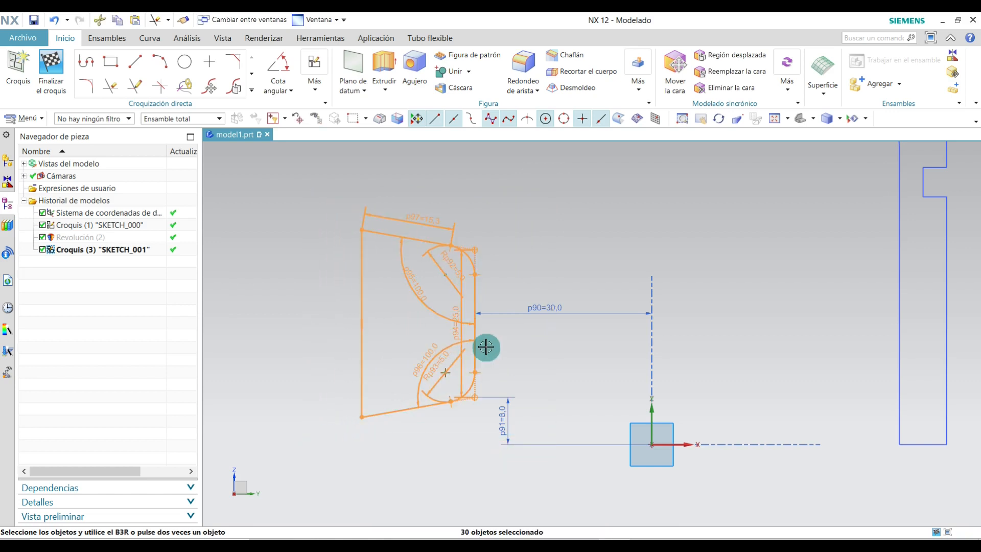
key(ctrl+c)
scroll(321, 400, down, 2)
scroll(565, 393, up, 2)
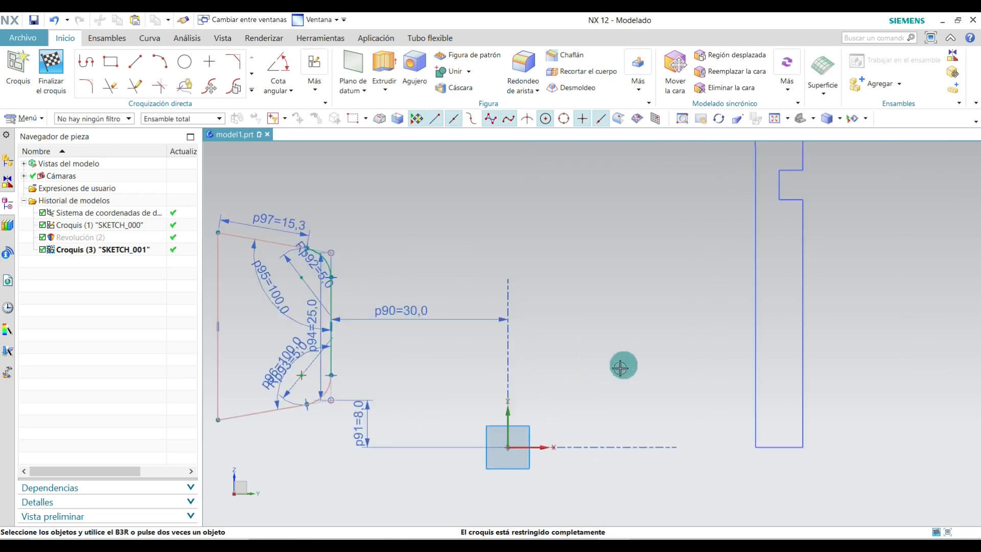
click(643, 353)
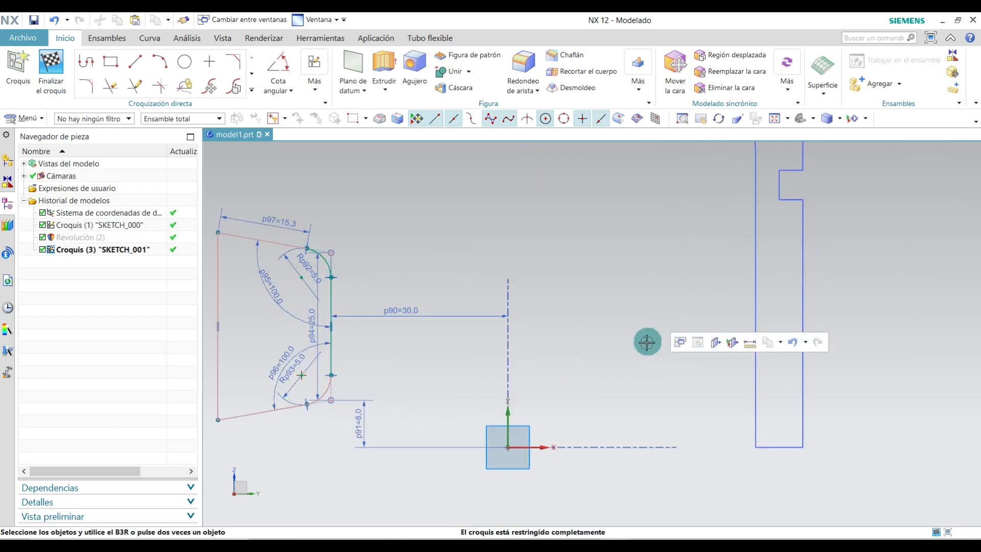
key(ctrl+v)
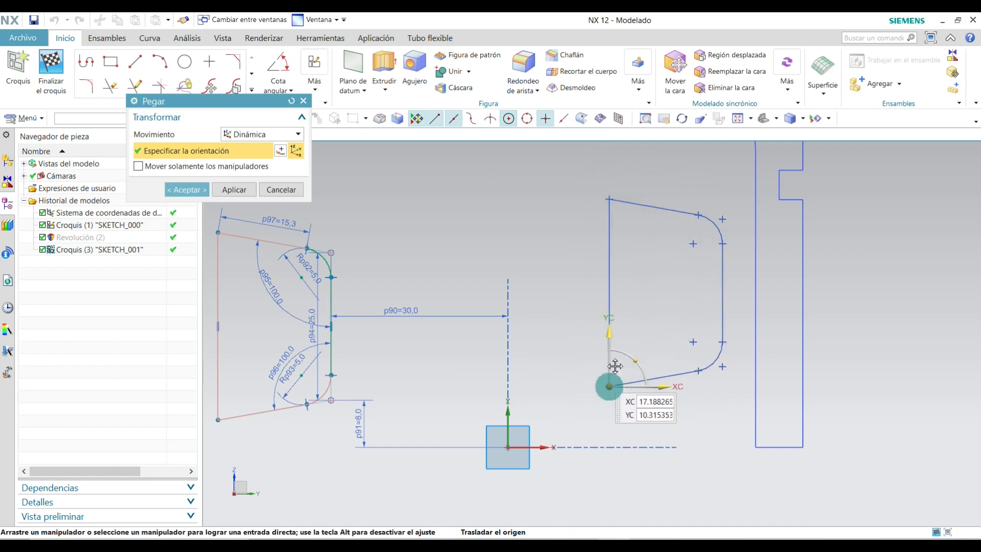
click(597, 377)
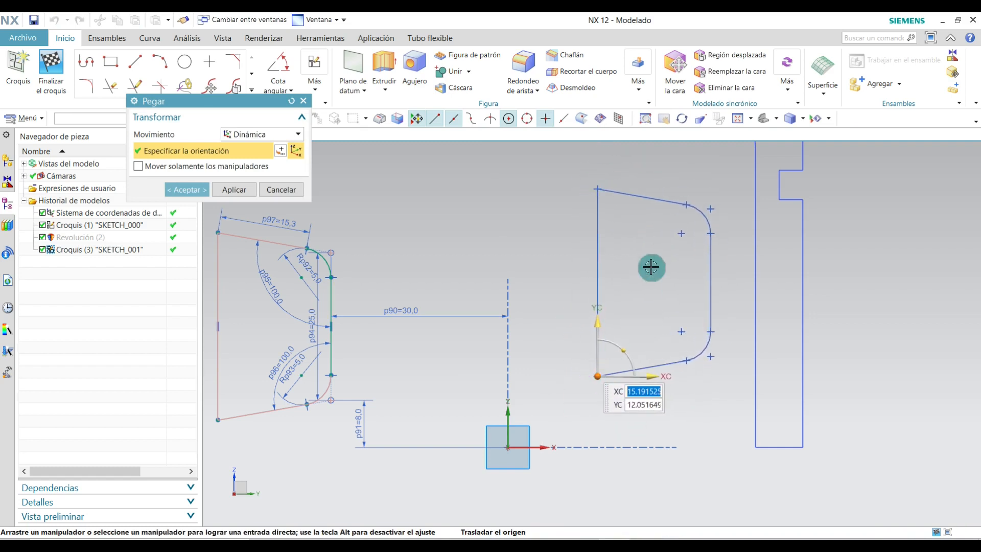
Step: Rotate the pasted profile by half a turn so its rounded side faces the vertical axis
scroll(600, 222, up, 2)
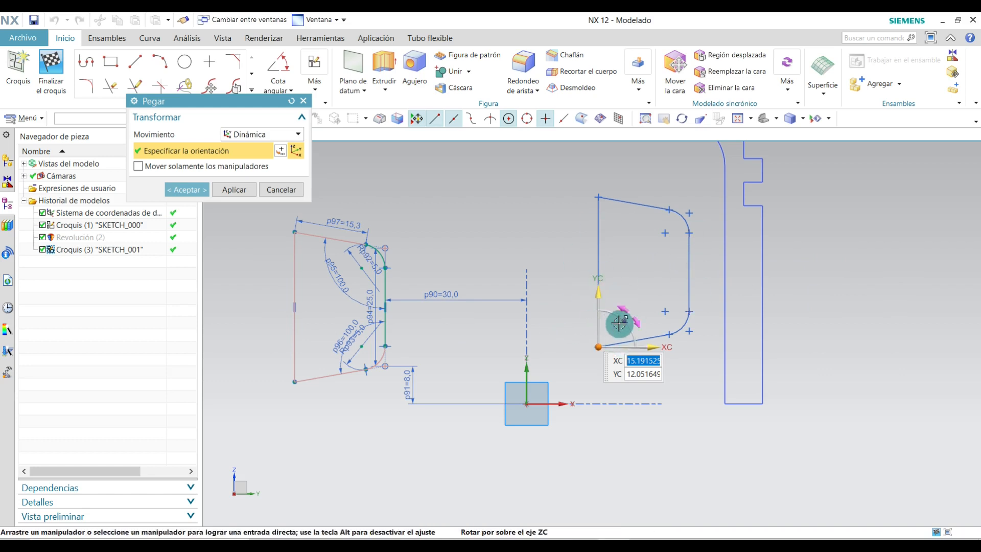
scroll(619, 325, down, 3)
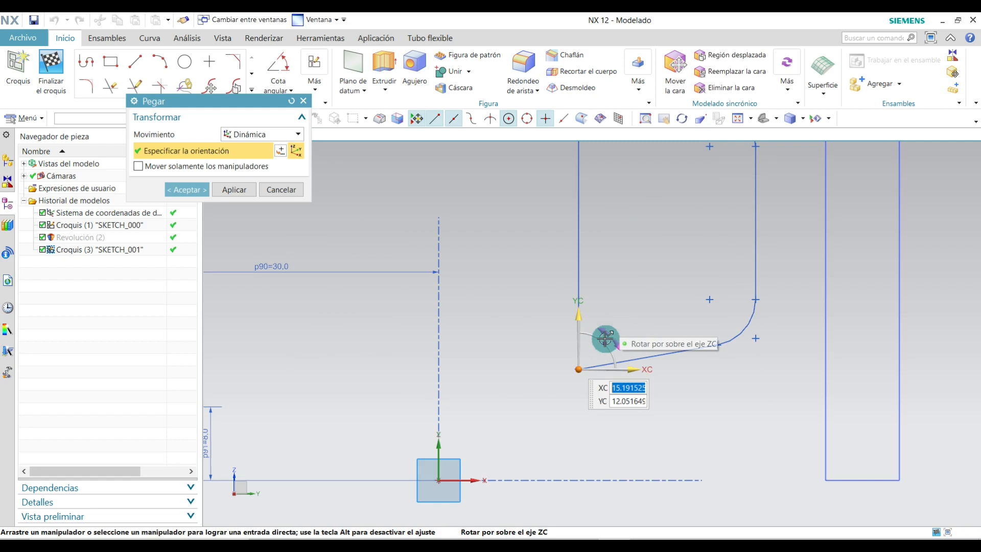
mouse_move(606, 343)
mouse_down()
mouse_move(581, 329)
mouse_move(554, 342)
mouse_move(550, 385)
mouse_up()
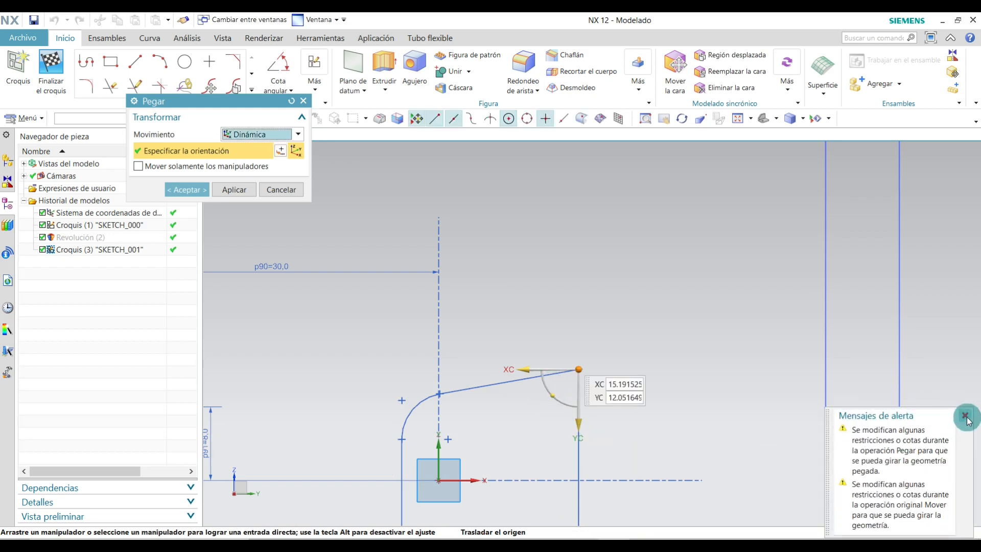
click(966, 416)
scroll(567, 378, down, 2)
Step: Move the pasted profile's origin to about XC 38.5, YC 38.4, beside the piston wall, and accept the paste
mouse_move(565, 389)
mouse_down()
mouse_move(692, 191)
mouse_move(726, 162)
mouse_move(756, 160)
mouse_up()
scroll(732, 371, down, 2)
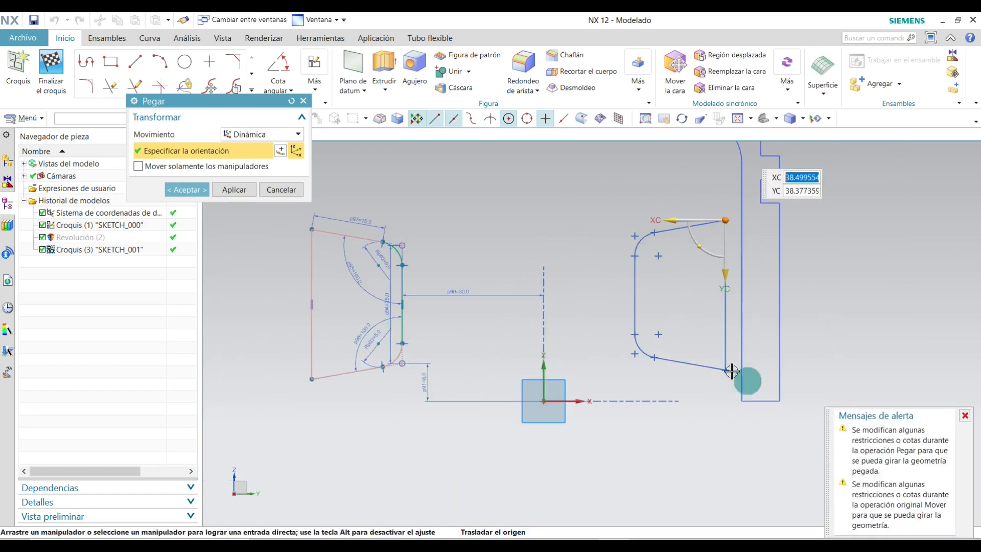
click(965, 416)
scroll(771, 221, up, 2)
scroll(661, 242, down, 2)
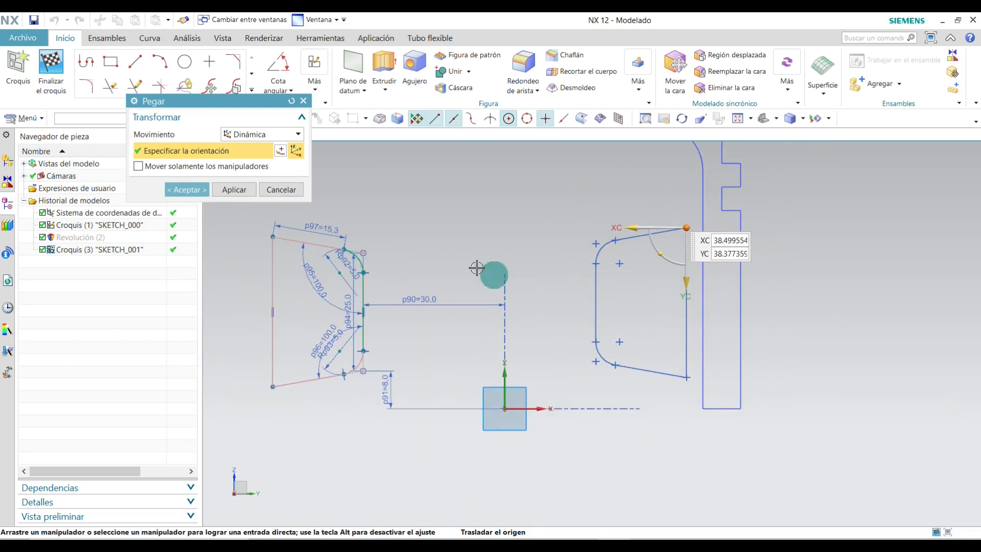
click(187, 189)
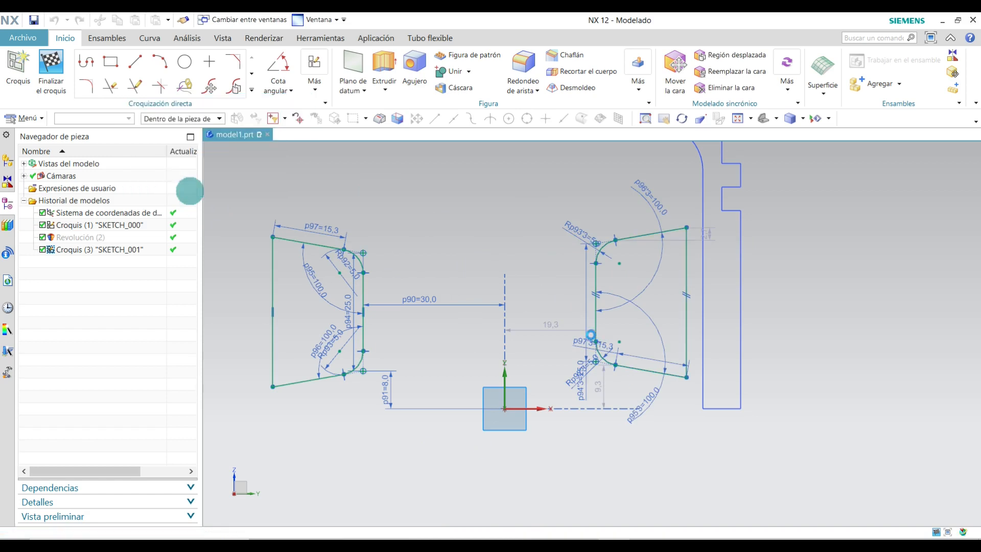
Step: Set the horizontal distance from the vertical axis to the copied profile's inner vertical line to 30 mm
mouse_move(535, 321)
mouse_down()
mouse_move(545, 320)
mouse_move(545, 306)
mouse_up()
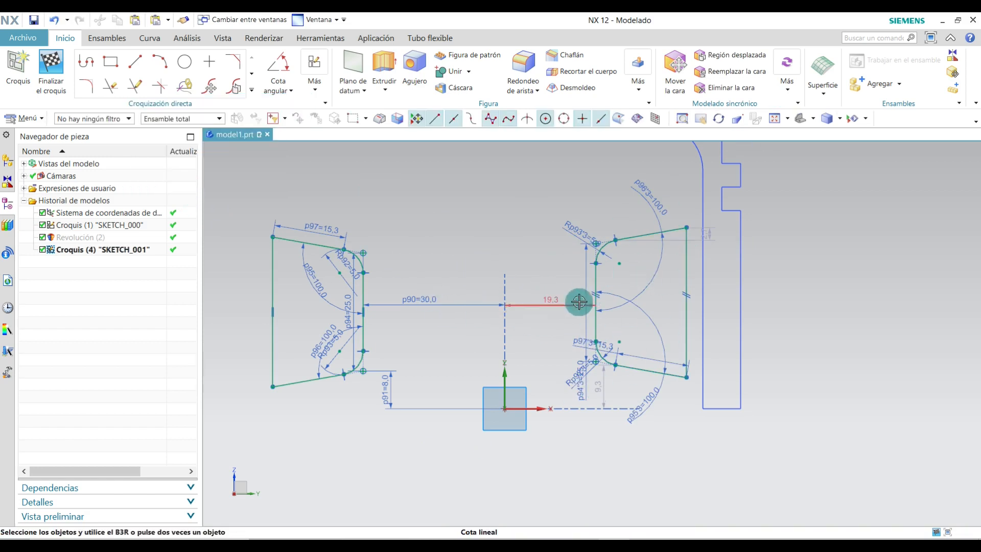
scroll(572, 301, up, 2)
double_click(541, 296)
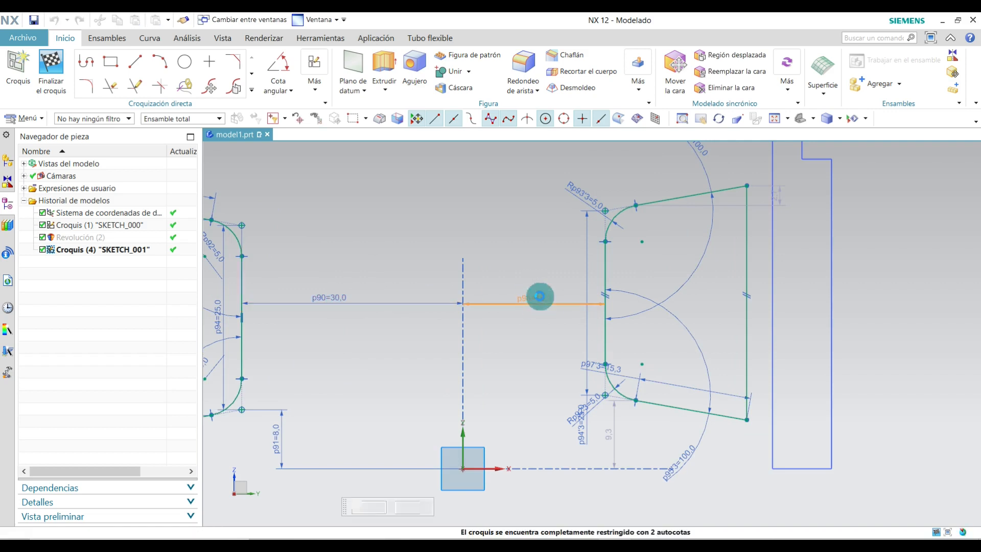
key(Return)
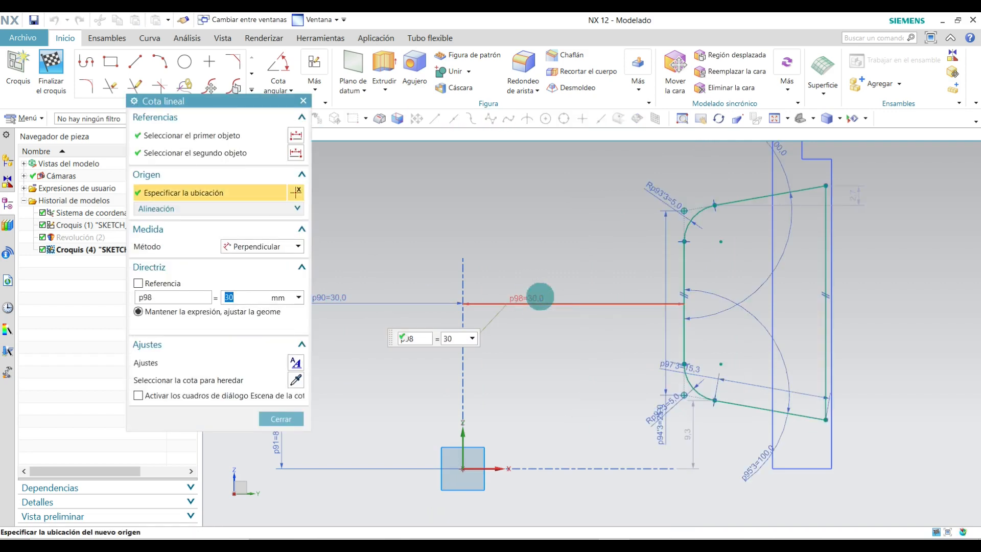
click(262, 418)
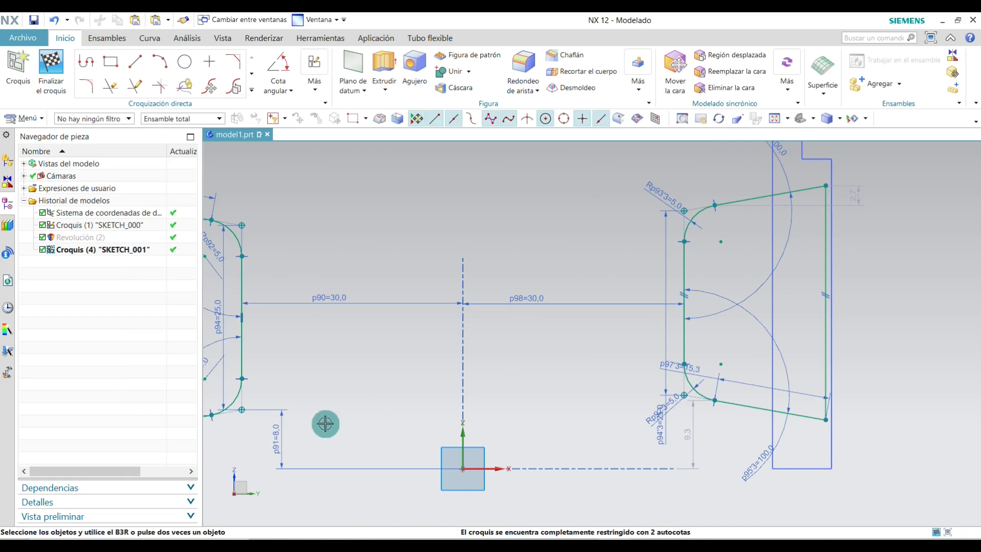
Step: Move the copied profile's height dimension clear of the geometry and set its distance above the horizontal axis to 8 mm
click(273, 436)
click(682, 425)
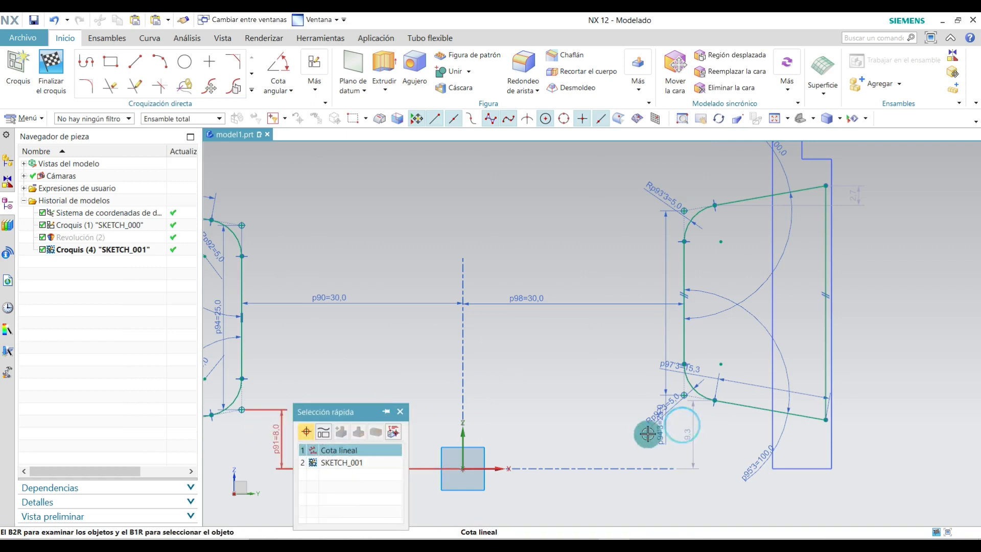
click(400, 412)
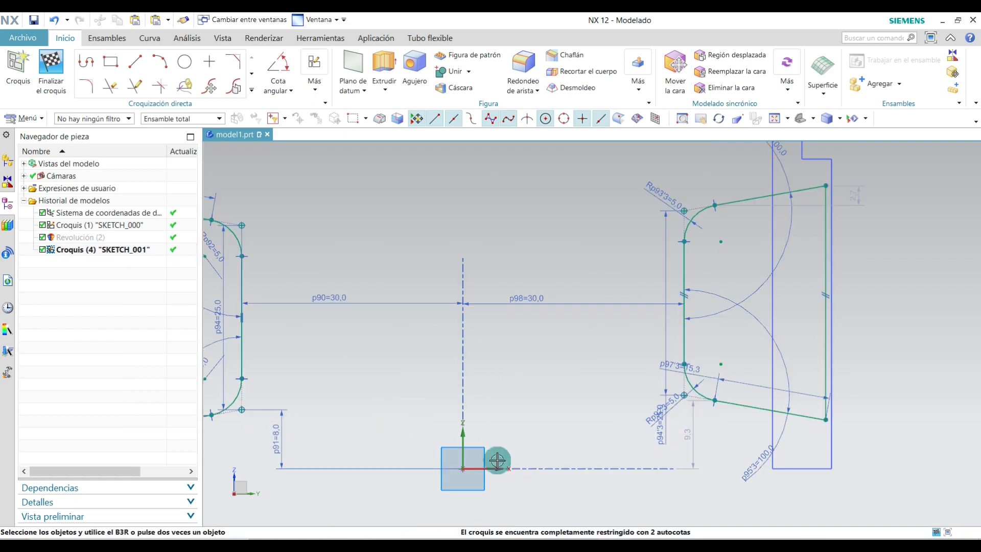
drag(685, 434, 612, 434)
double_click(612, 434)
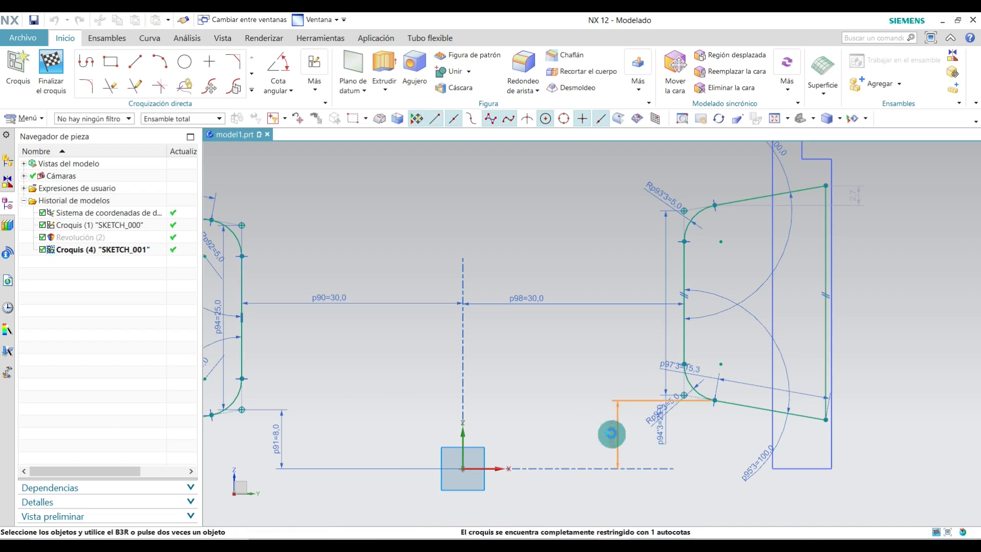
text(8)
key(Return)
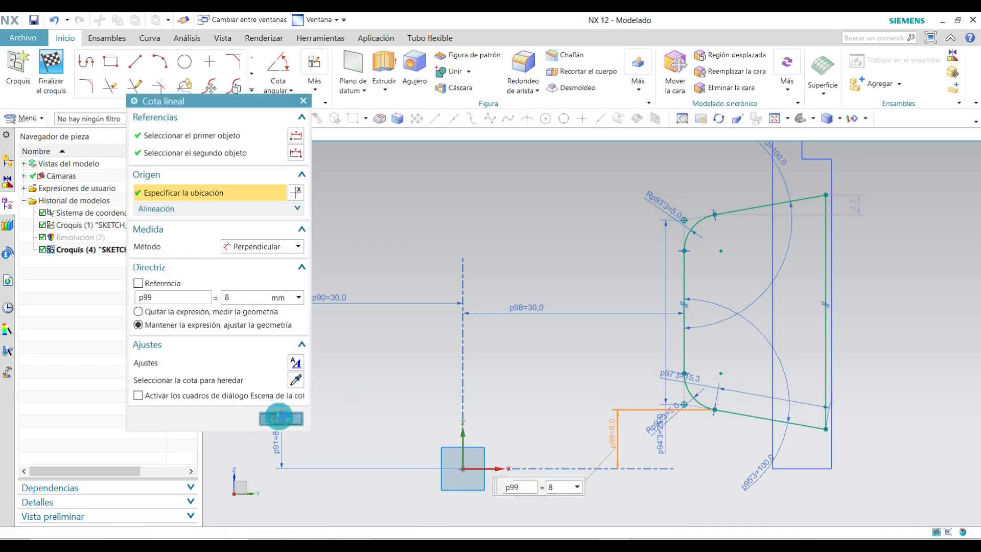
click(281, 419)
Step: Finish the sketch and show the hidden revolved piston body again
scroll(607, 409, down, 2)
scroll(676, 381, up, 3)
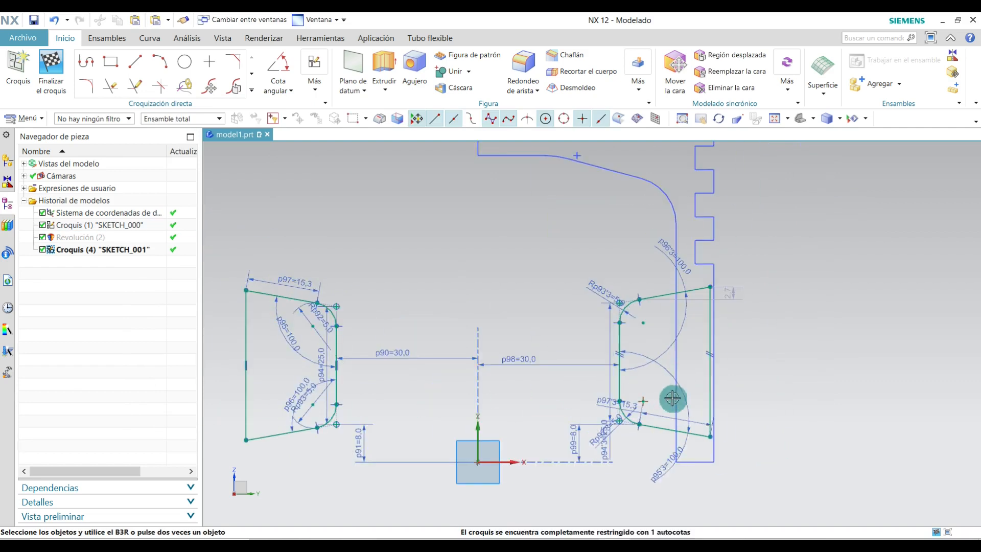
scroll(674, 399, down, 2)
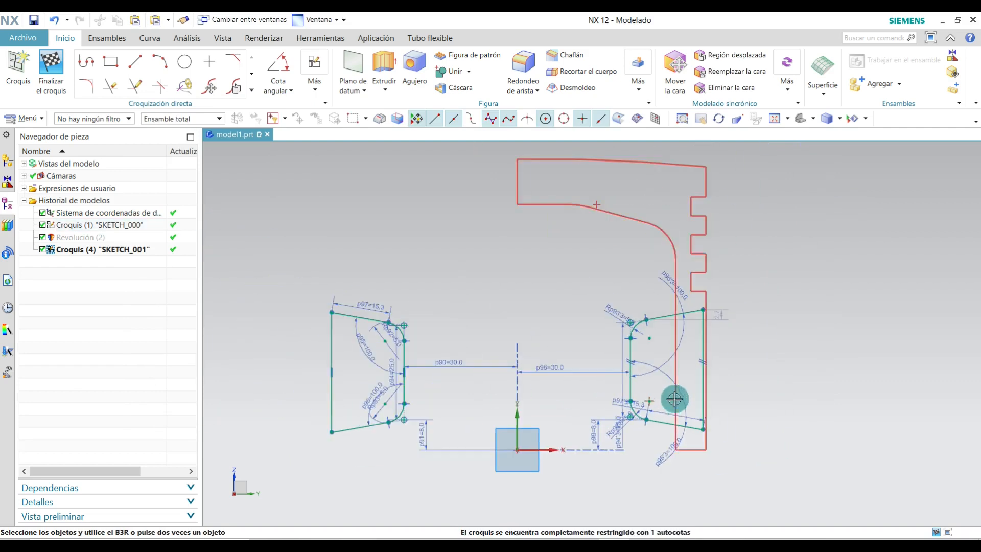
click(52, 64)
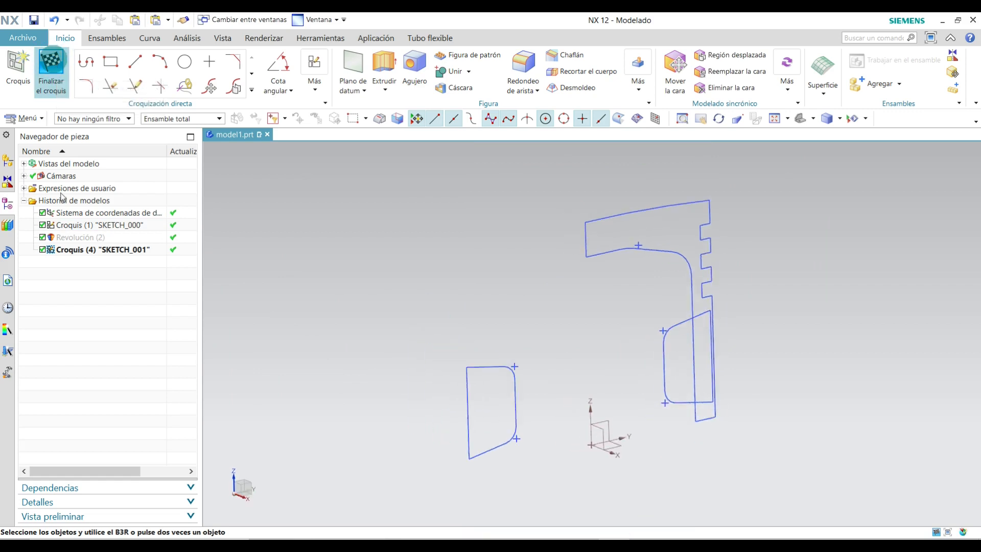
right_click(69, 240)
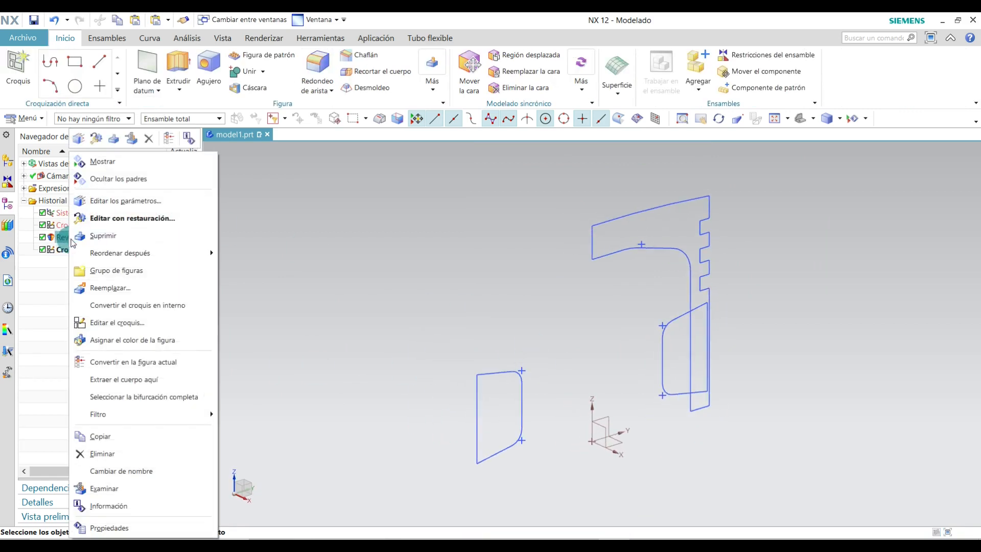
click(125, 164)
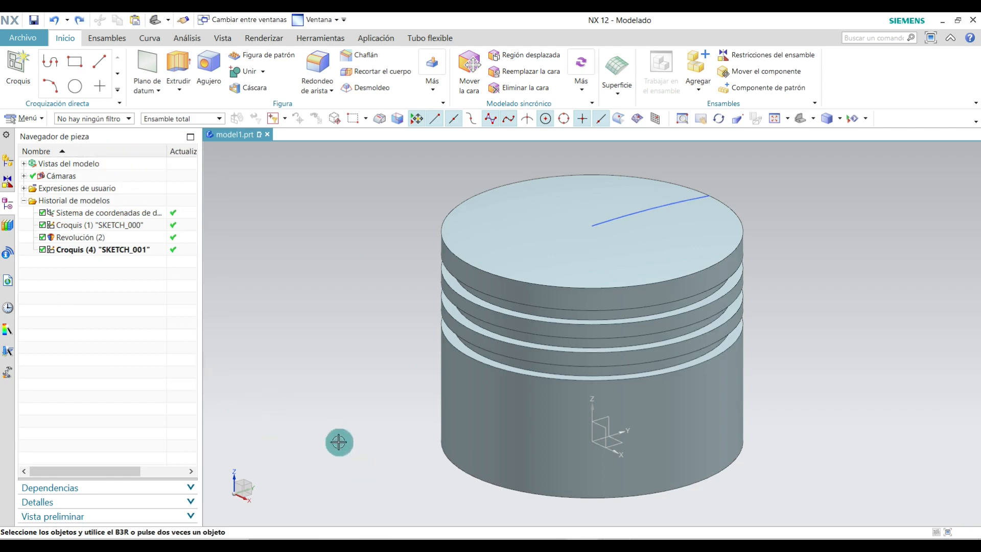
Step: Extrude the sketch with both side profiles from -79 mm to 82 mm, united with the piston body
mouse_move(401, 452)
middle_down()
mouse_move(399, 396)
mouse_move(493, 416)
mouse_move(467, 432)
mouse_move(445, 409)
middle_up()
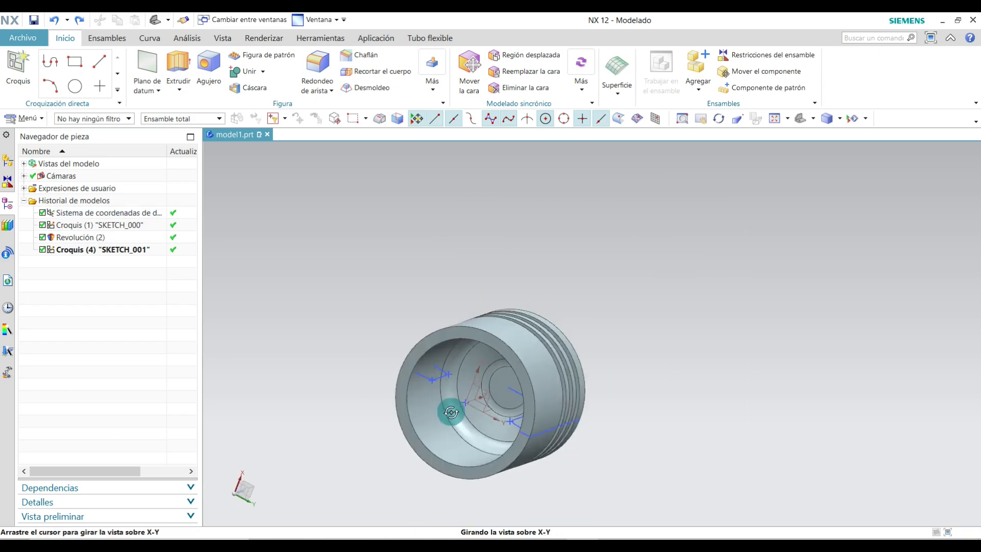
scroll(441, 382, up, 3)
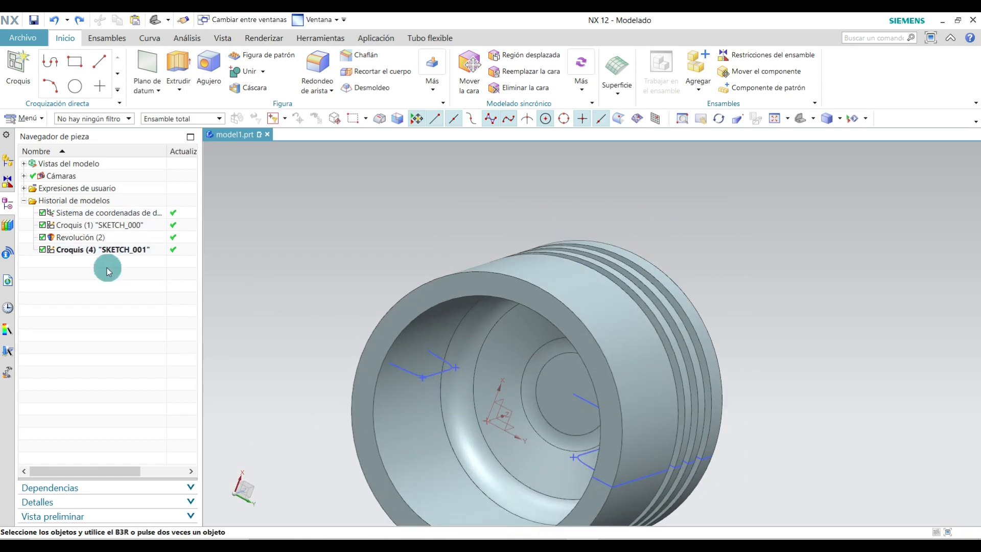
mouse_move(435, 372)
middle_down()
mouse_move(460, 394)
mouse_move(444, 378)
middle_up()
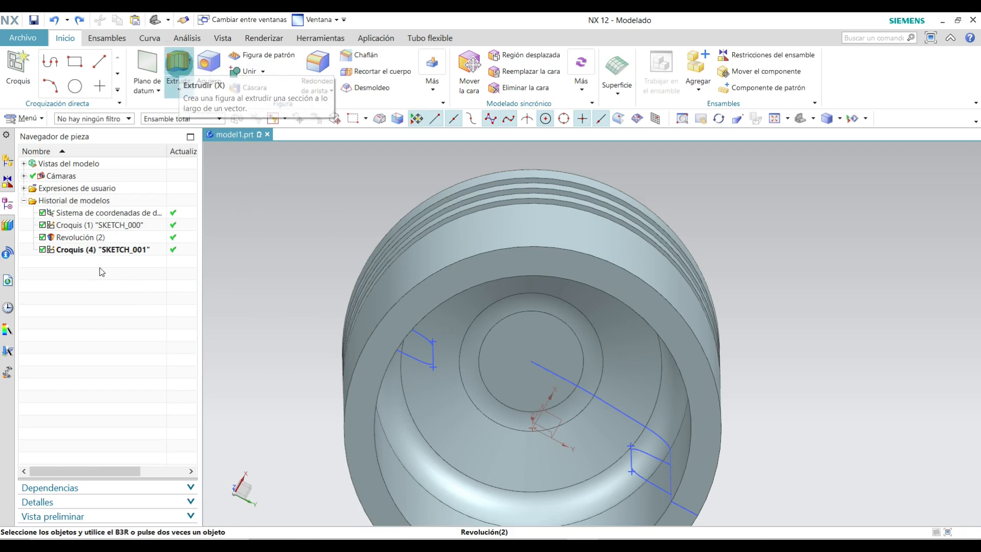
right_click(90, 254)
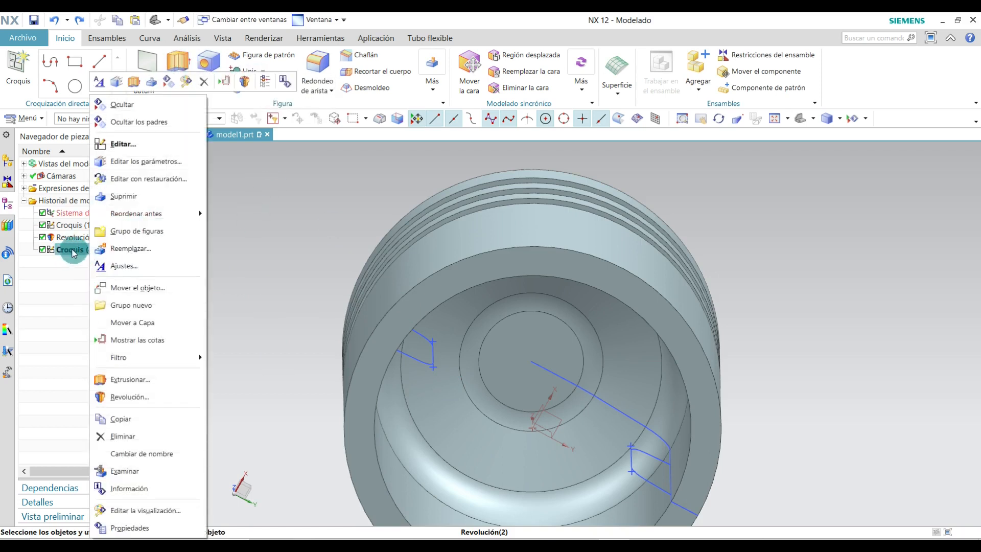
click(128, 379)
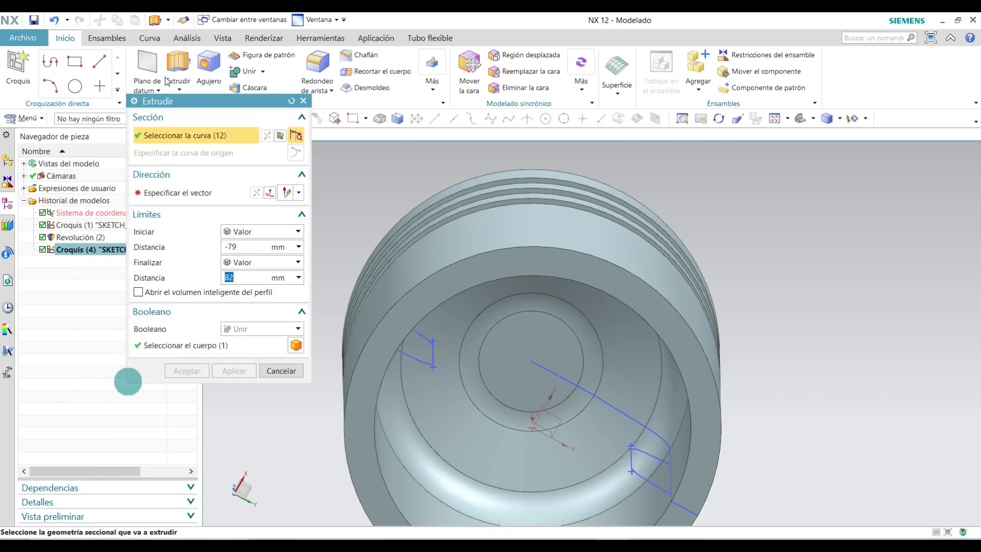
middle_drag(558, 355, 561, 320)
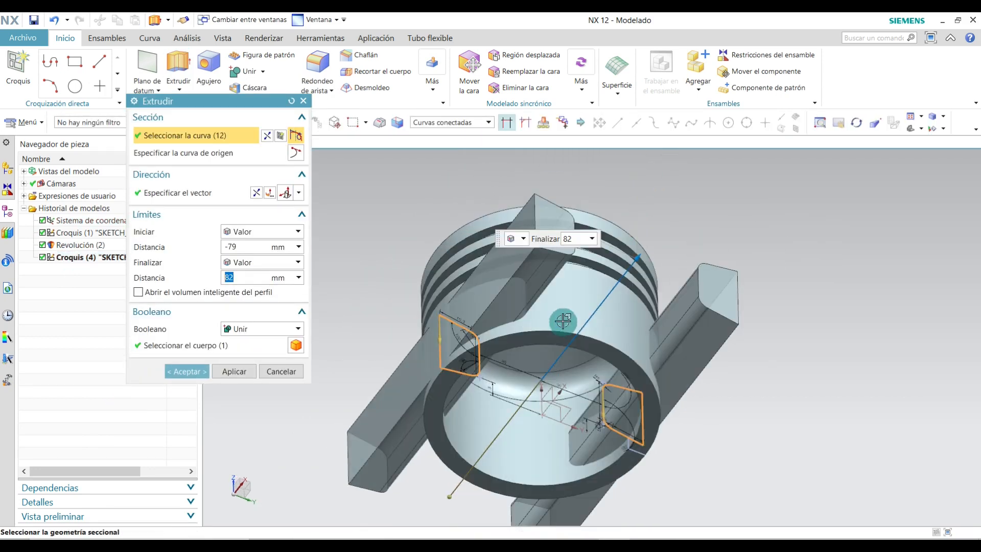
middle_click(765, 448)
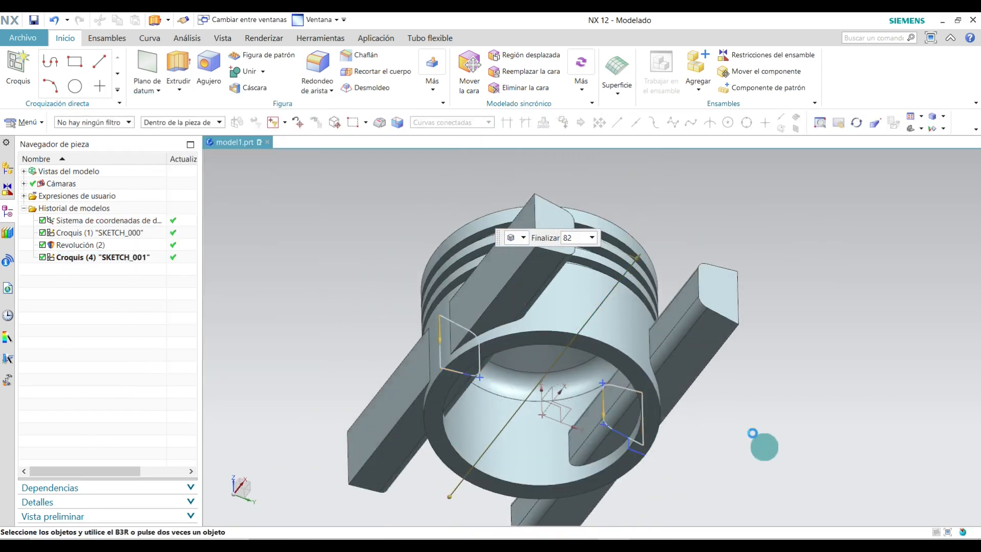
Step: Edit the extrusion of the two side profiles and set its start limit to Hasta siguiente
scroll(737, 433, up, 1)
double_click(85, 262)
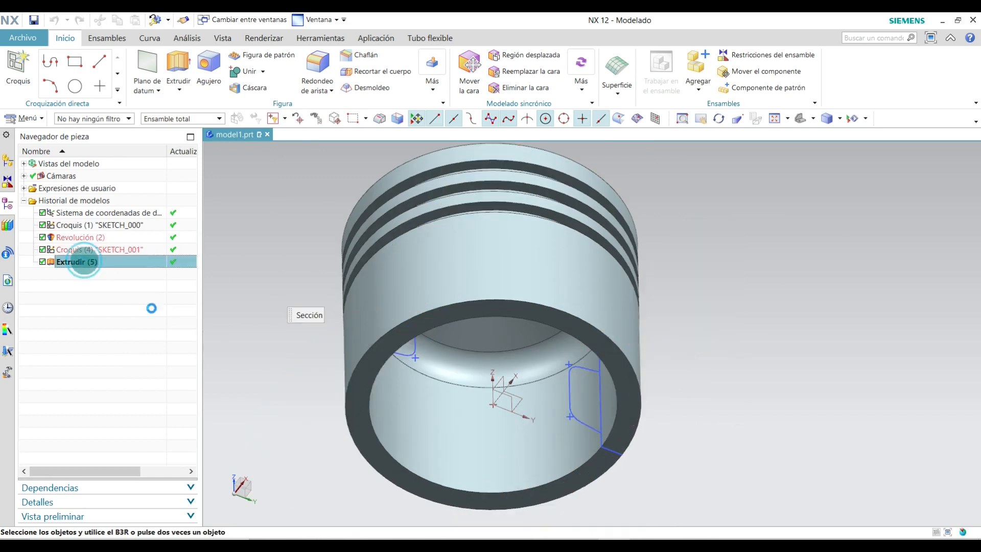
middle_drag(744, 429, 721, 412)
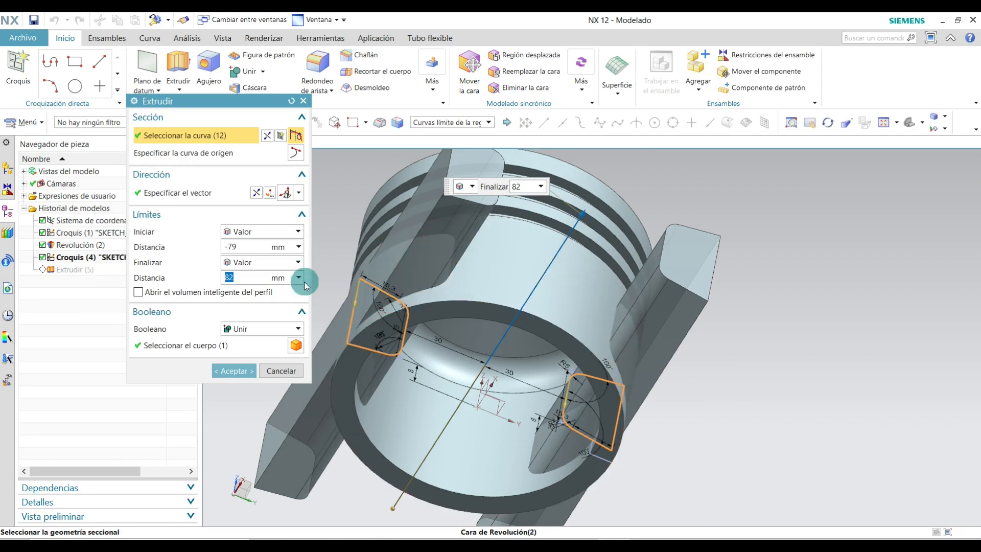
click(262, 233)
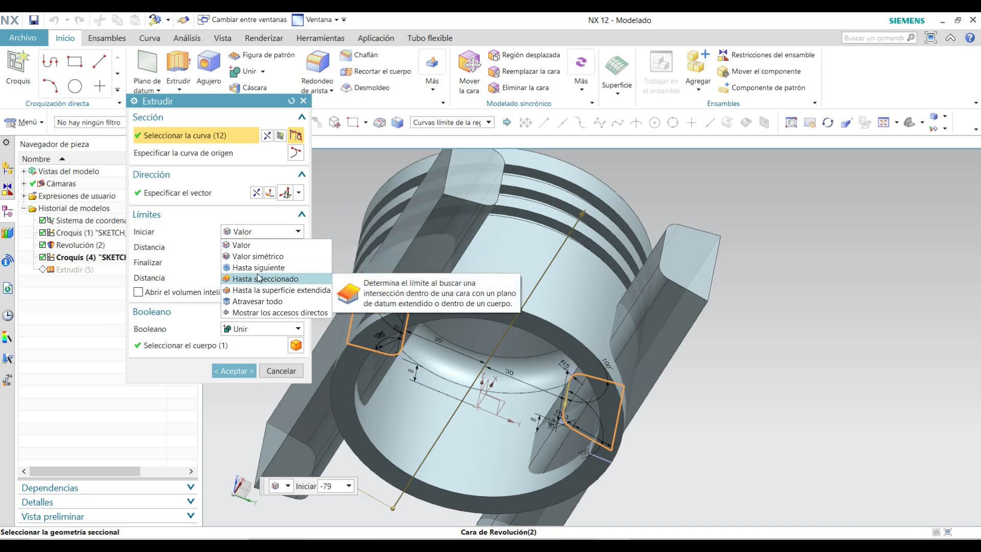
click(256, 267)
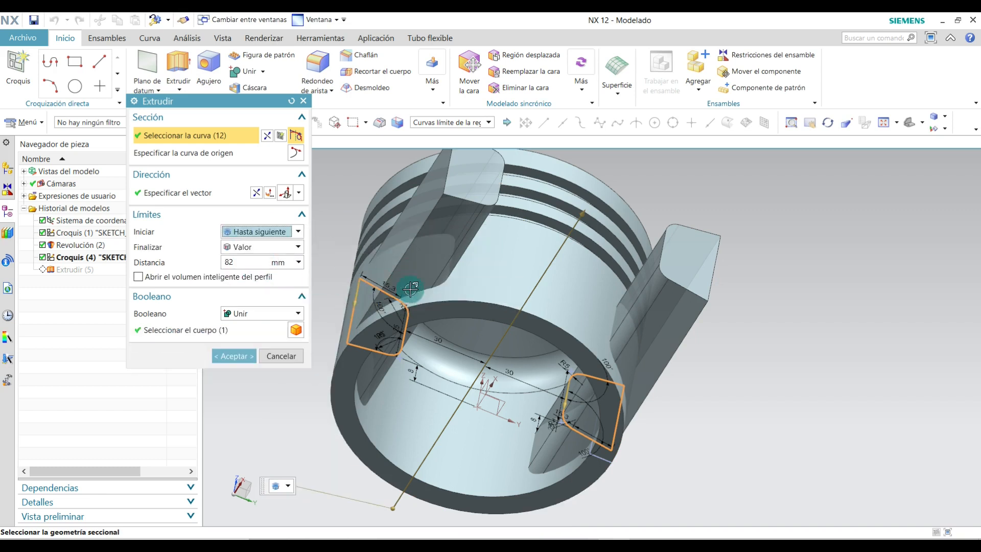
Step: Set the extrusion's end limit to Hasta siguiente and apply it with the Boolean set to Unir
click(245, 262)
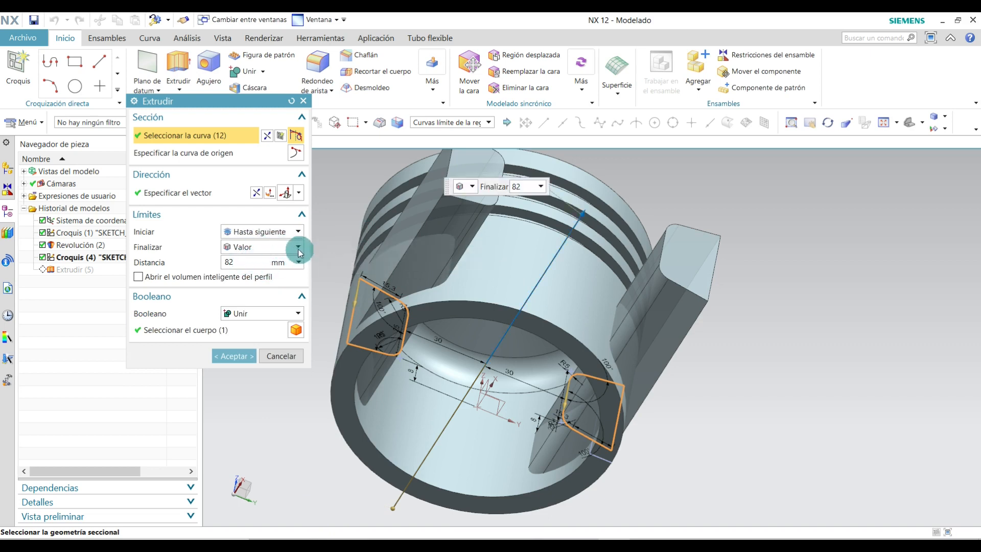
click(299, 248)
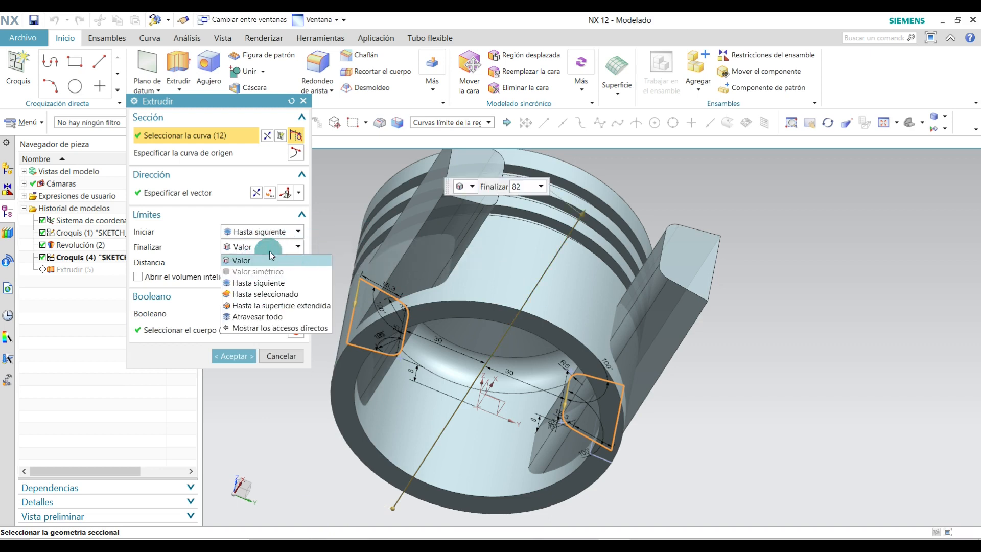
click(259, 284)
mouse_move(701, 427)
middle_down()
mouse_move(673, 388)
mouse_move(703, 408)
middle_up()
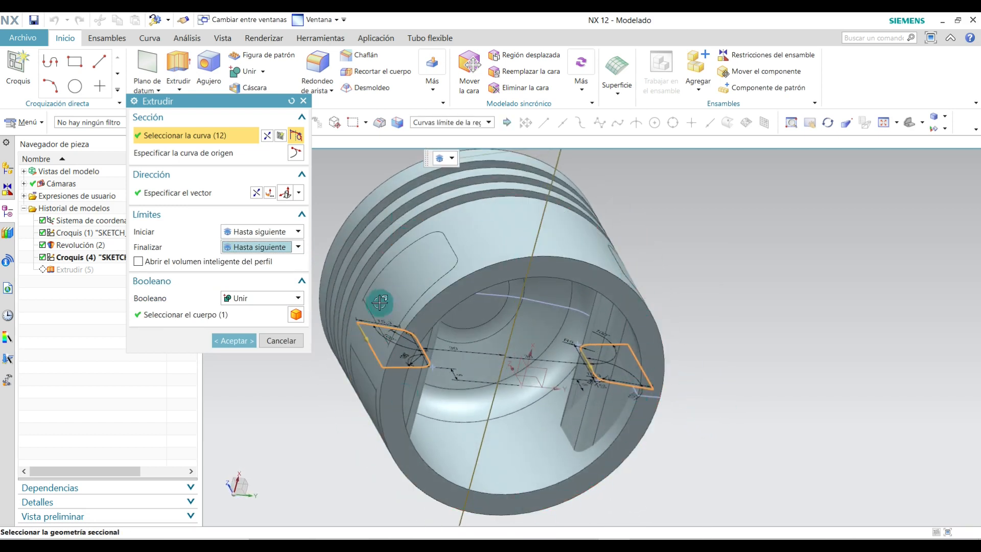
click(247, 302)
click(244, 322)
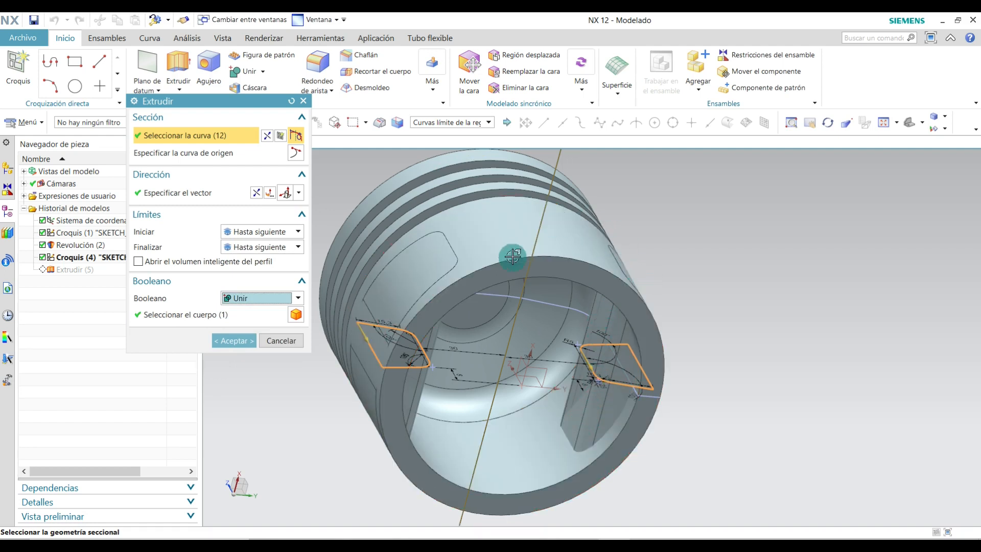
click(247, 329)
Step: Hide the piston body and the sketch with the two side profiles
middle_drag(628, 240, 598, 262)
click(801, 121)
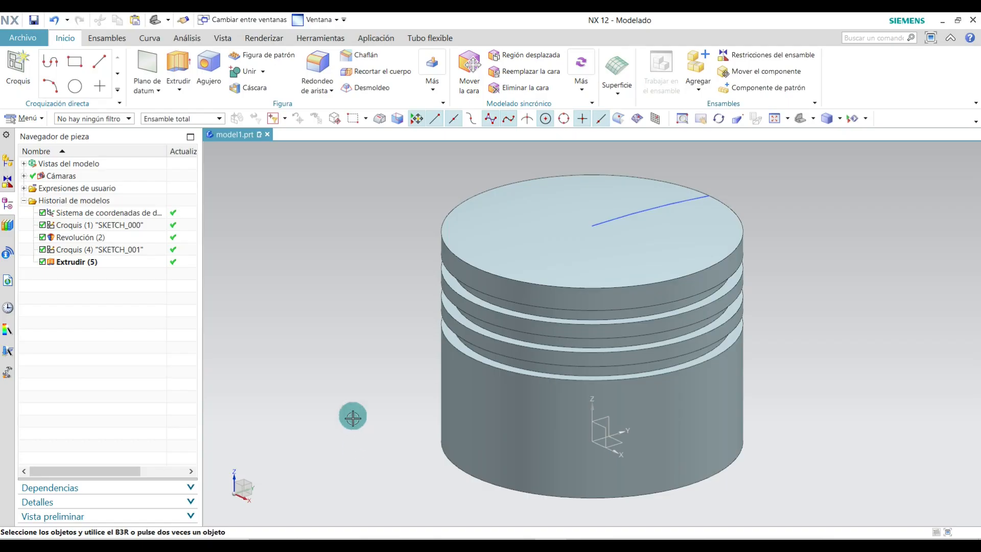
right_click(82, 238)
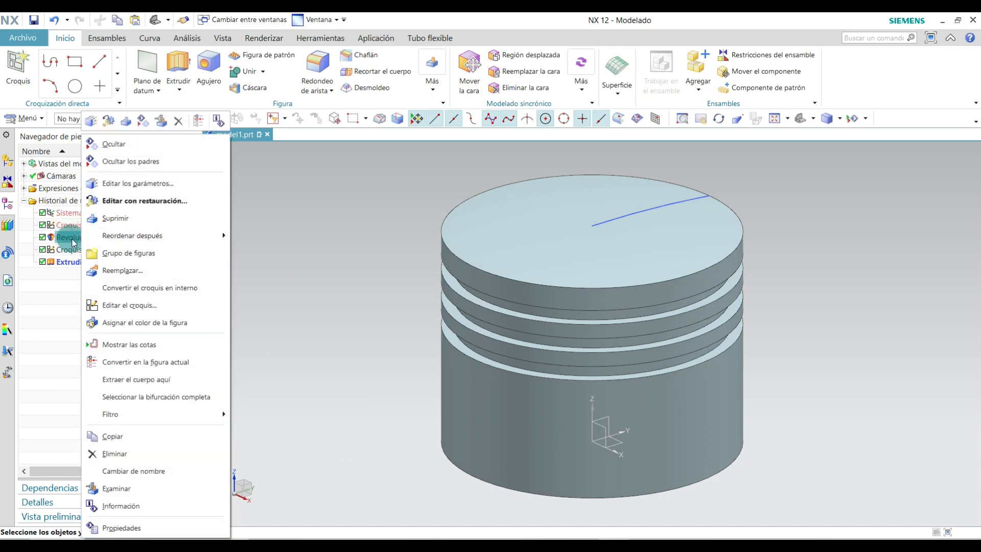
click(113, 143)
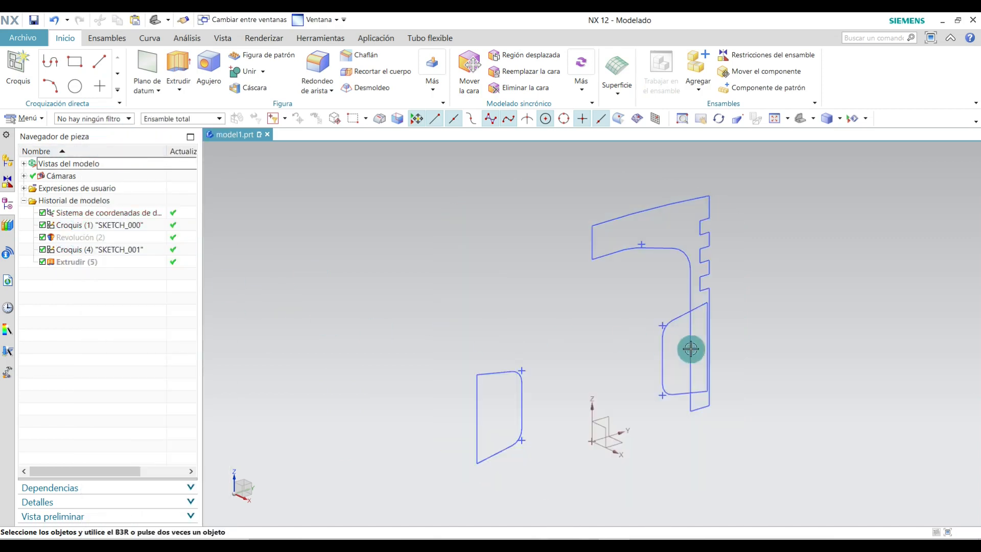
right_click(105, 252)
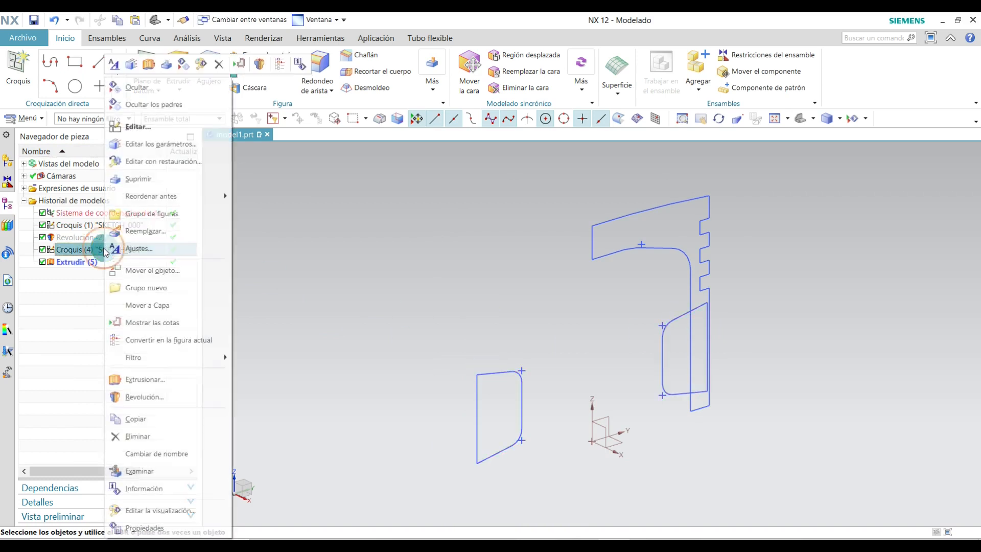
click(137, 88)
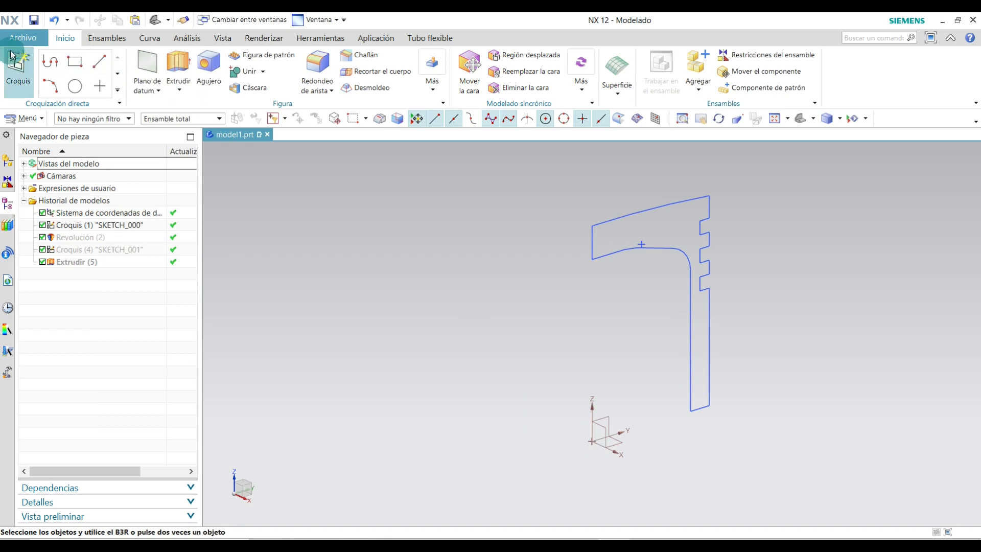
Step: Create a new sketch on the YZ plane of the datum coordinate system
click(18, 66)
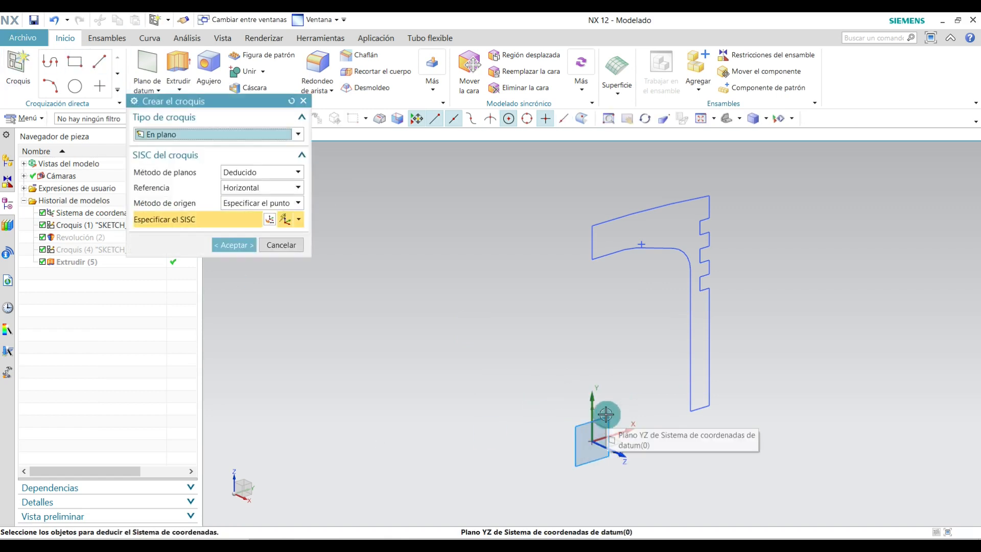
click(606, 414)
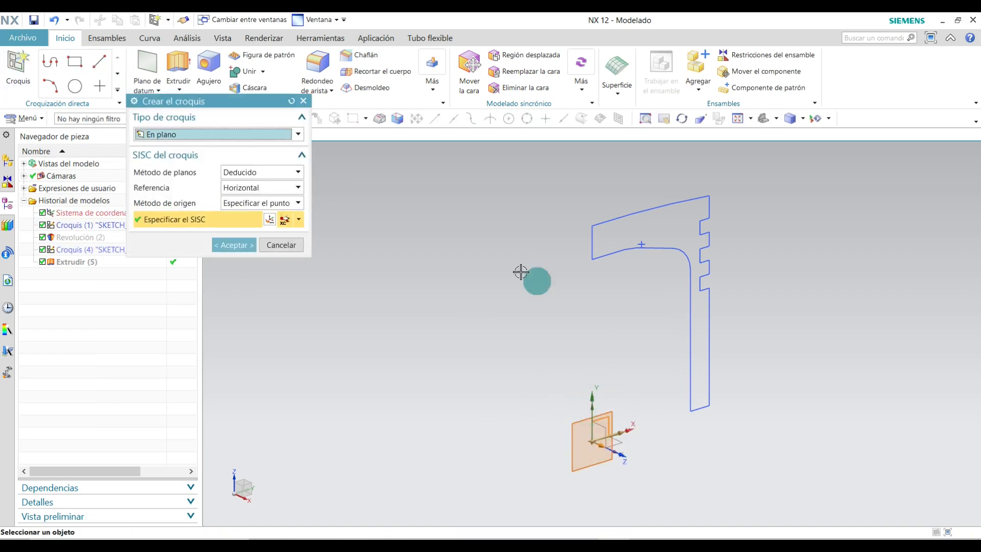
click(248, 247)
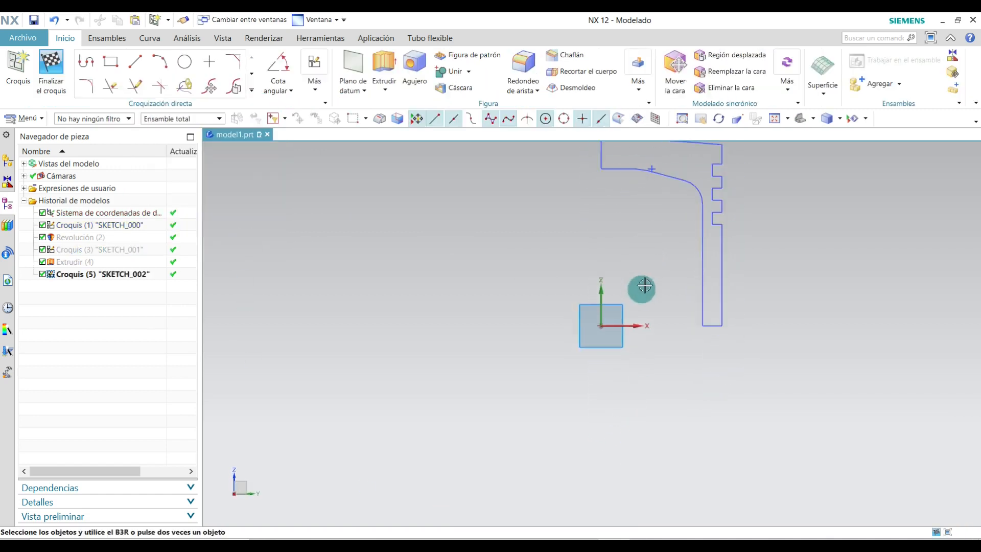
Step: Sketch a vertical line about 20.5 mm long left of the origin, with outward sloping lines about 13.5 mm at its top and 10.8 mm at its bottom
click(136, 61)
scroll(473, 274, up, 1)
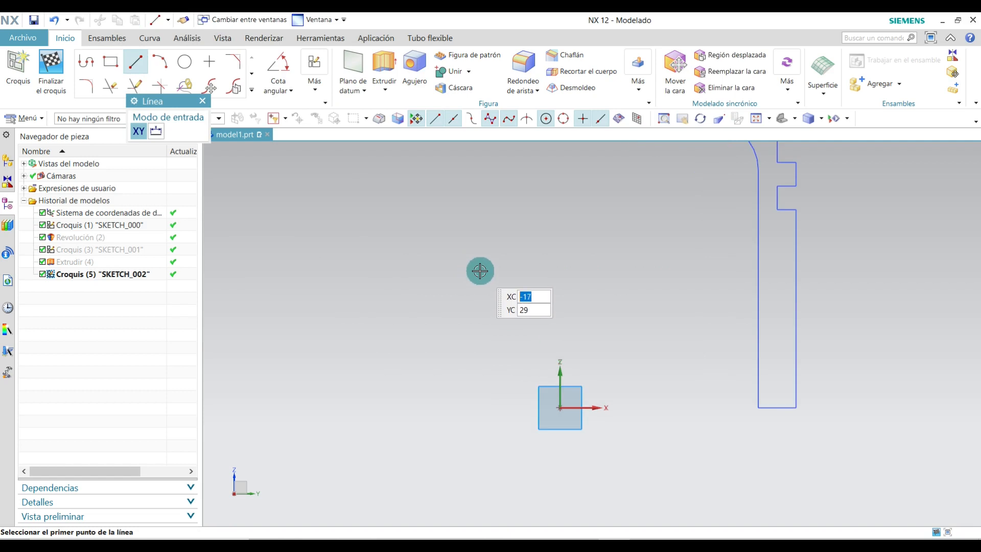
click(480, 272)
click(479, 366)
click(479, 271)
click(424, 239)
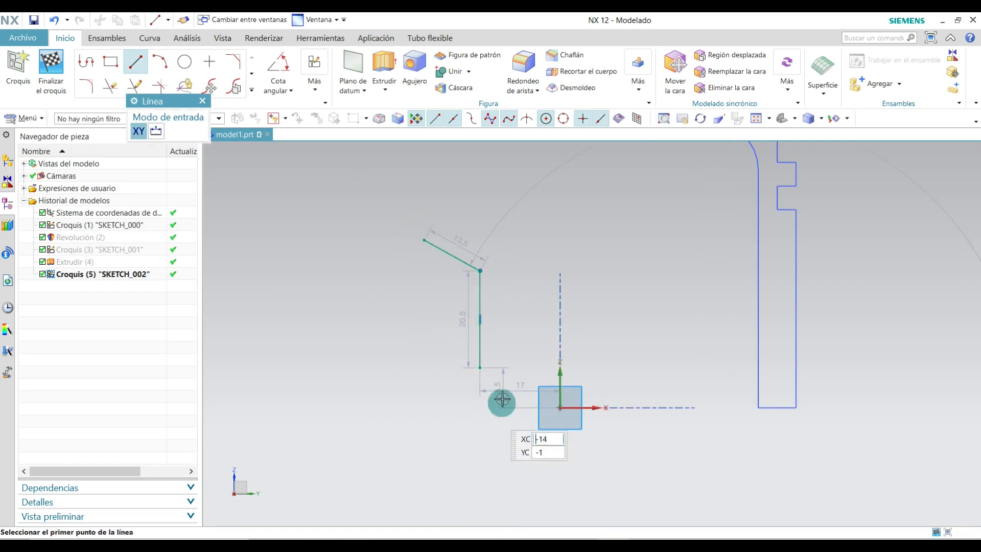
click(479, 368)
click(432, 386)
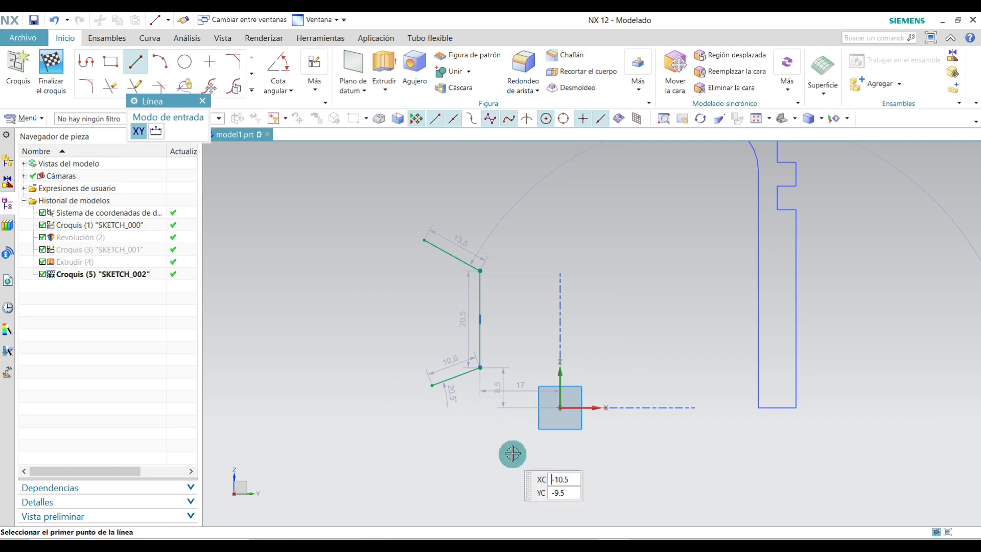
click(203, 103)
Step: Move the horizontal dimension beside the vertical line and set the line's distance from the vertical axis to 37 mm
drag(520, 385, 514, 310)
double_click(516, 311)
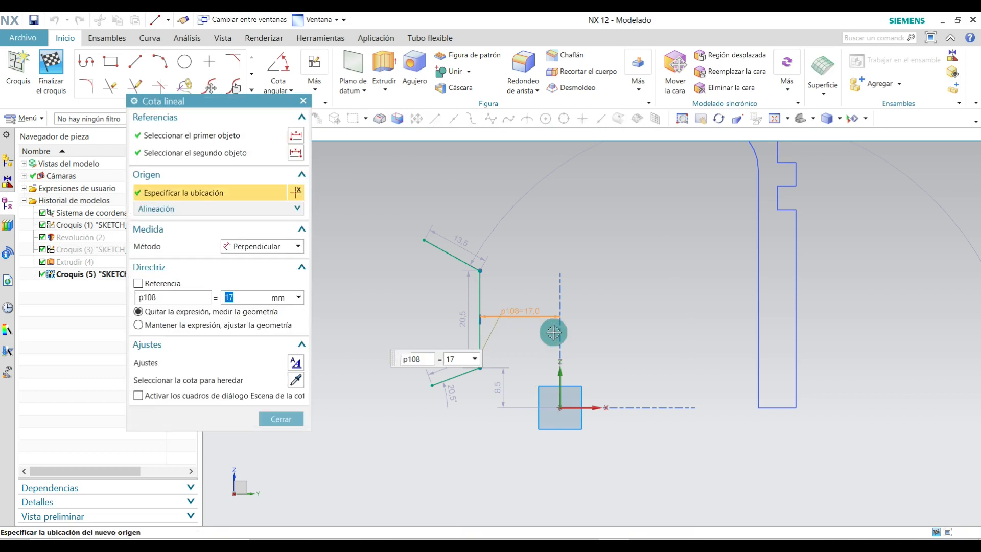
key(Return)
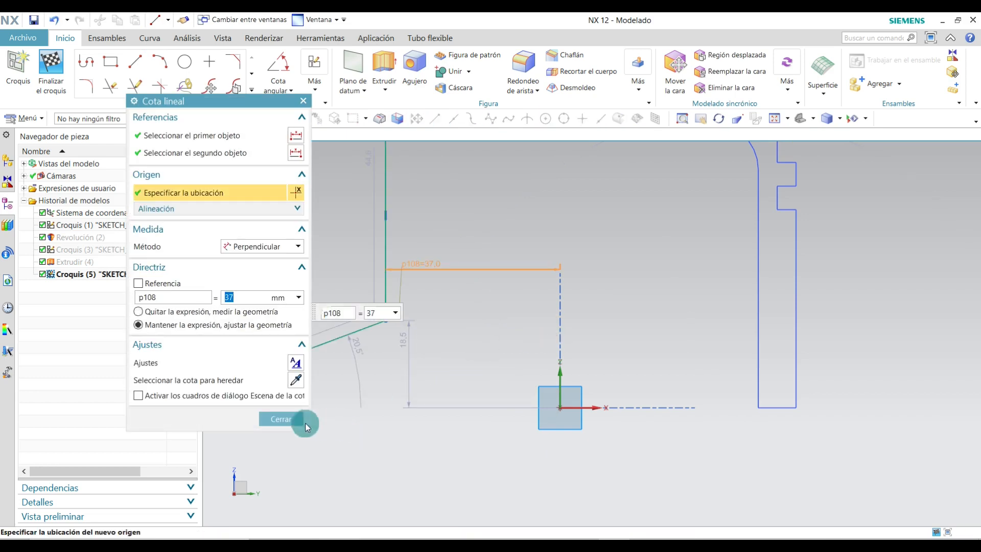
click(306, 424)
Step: Set the height of the vertical line's lower end above the horizontal axis to 12 mm
double_click(397, 383)
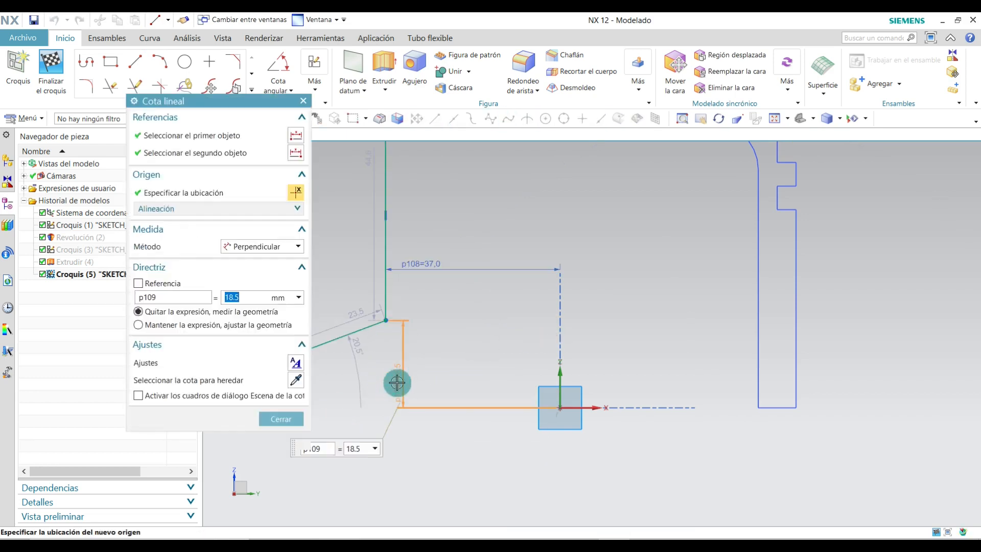
text(12)
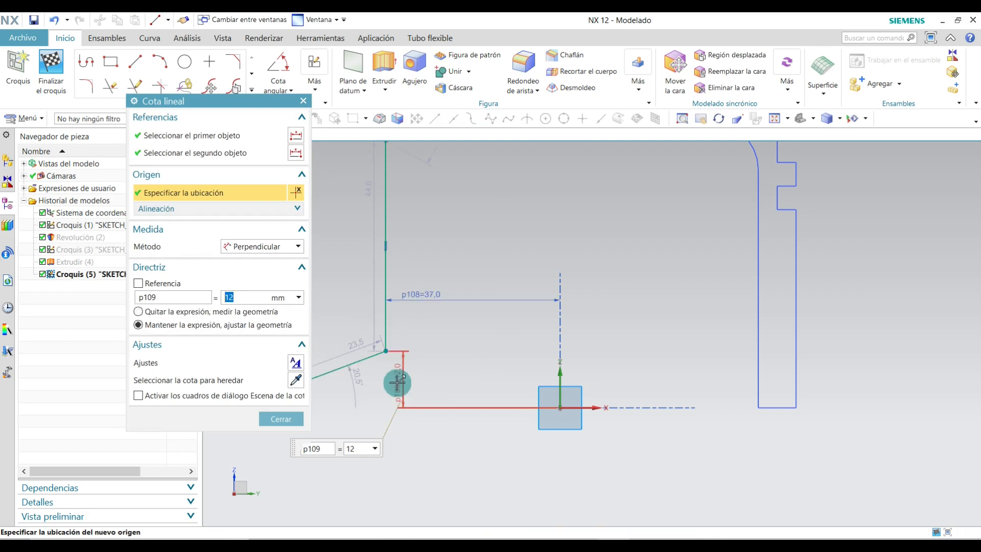
click(274, 419)
Step: Fillet the upper corner between the sloping line and the vertical line with a 5 mm radius
scroll(443, 493, down, 2)
scroll(399, 307, up, 3)
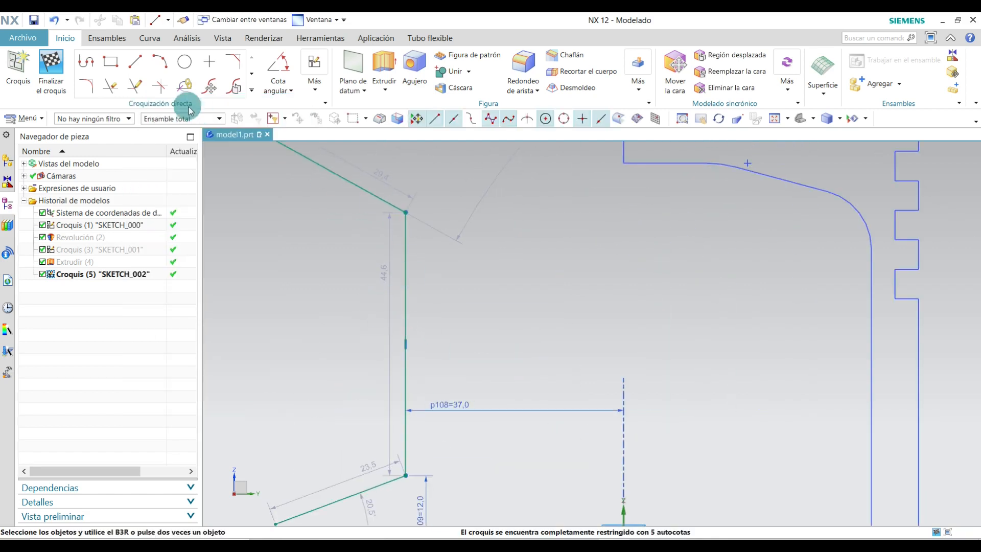
click(90, 94)
click(341, 178)
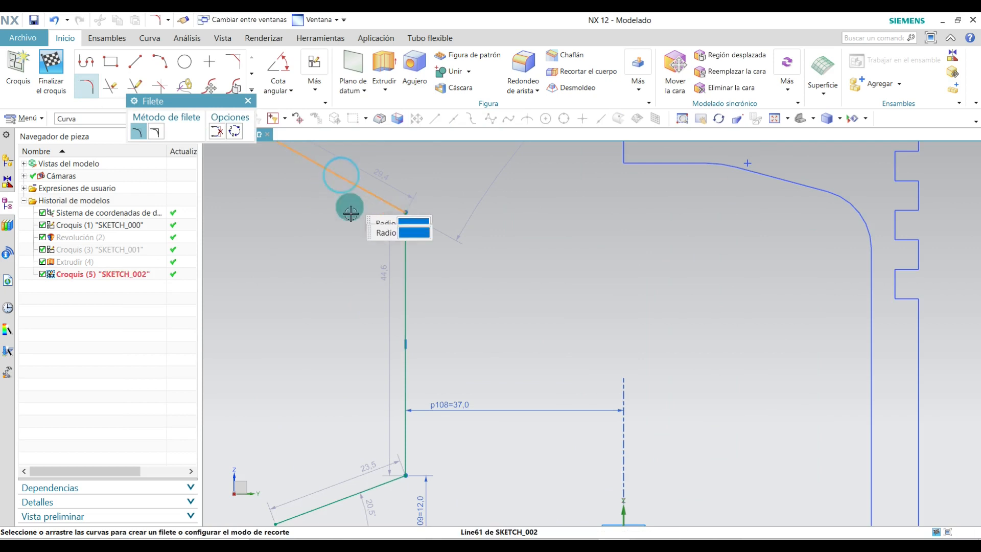
click(410, 250)
scroll(388, 220, up, 2)
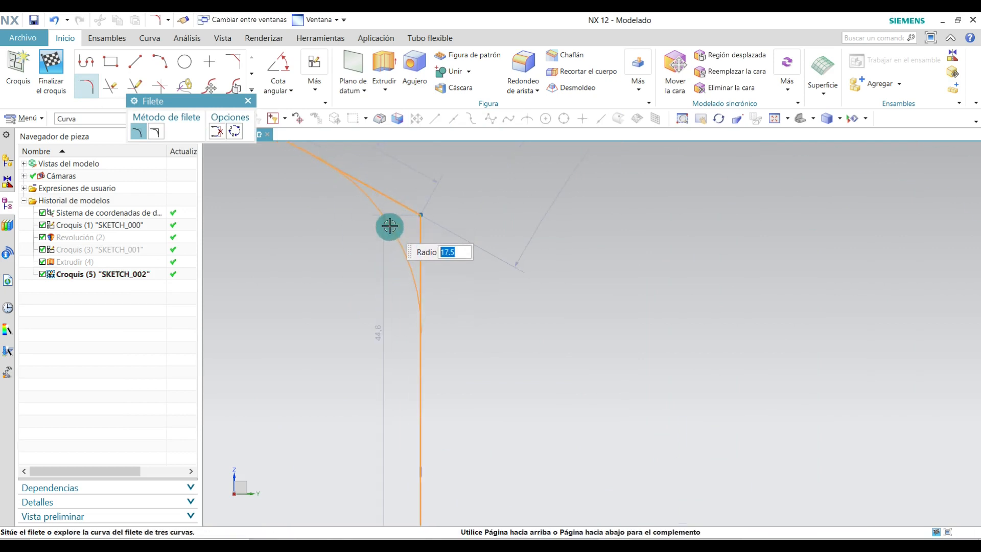
text(5)
click(389, 226)
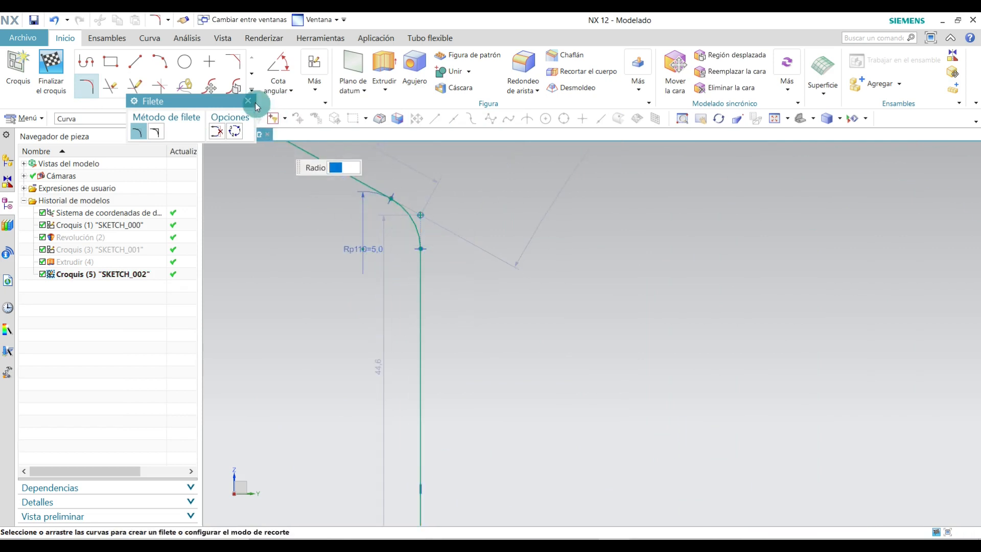
click(249, 100)
Step: Fillet the lower corner between the vertical line and the lower sloping line with a 5 mm radius
scroll(434, 322, down, 3)
scroll(429, 465, up, 4)
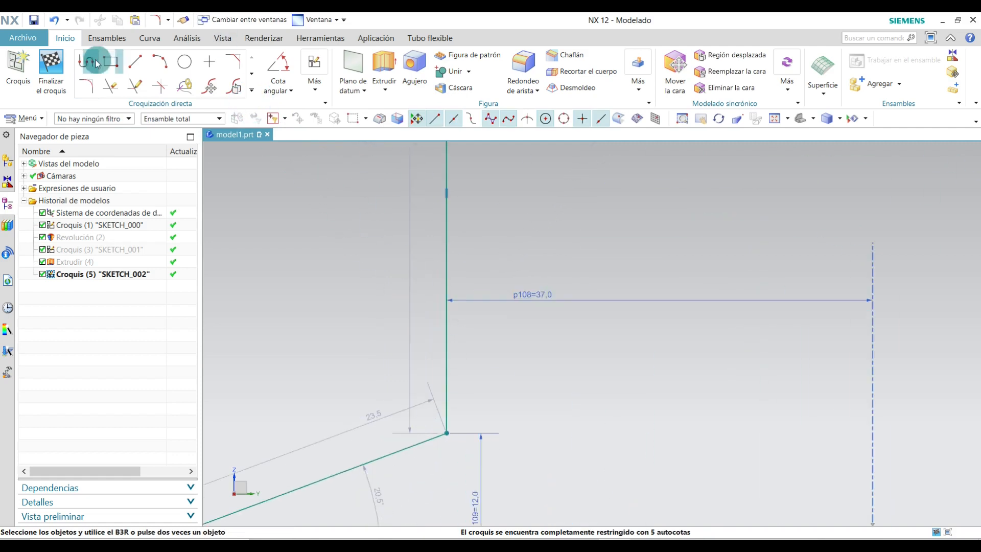
click(95, 90)
scroll(281, 436, up, 3)
click(629, 311)
click(570, 413)
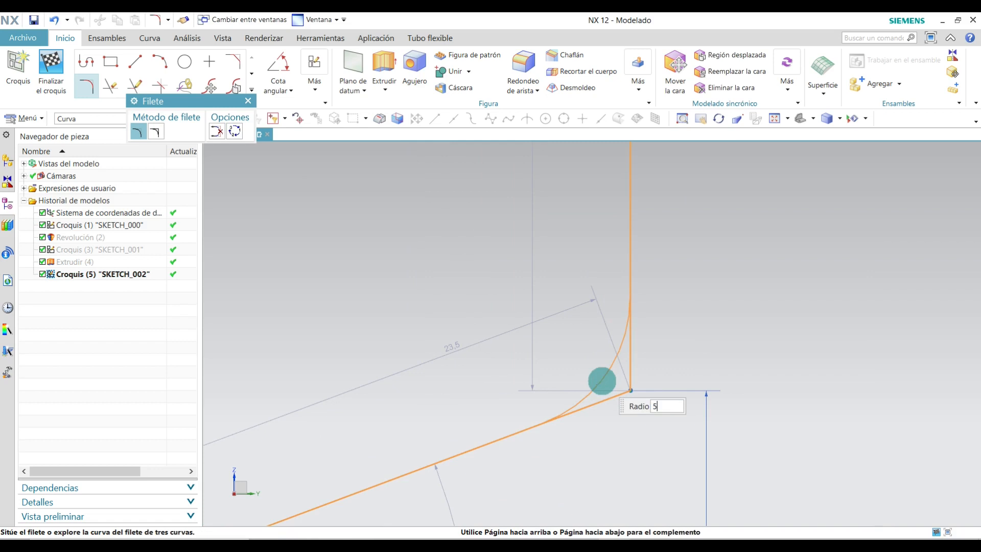
text(5)
key(Return)
click(248, 101)
Step: Set the vertical distance between the profile's upper and lower corners to 22 mm
scroll(459, 422, down, 3)
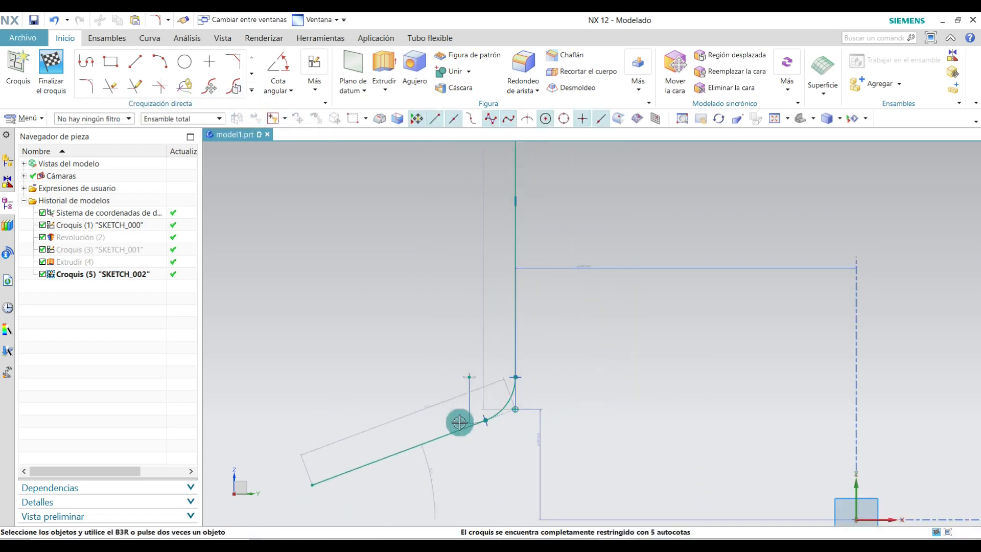
scroll(476, 444, down, 3)
scroll(488, 284, up, 3)
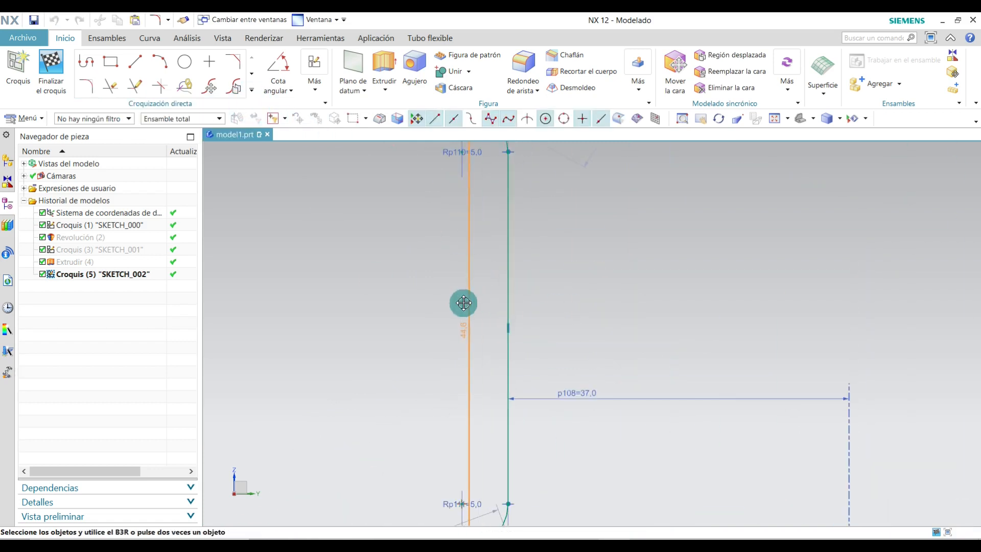
scroll(460, 327, down, 3)
scroll(465, 338, up, 3)
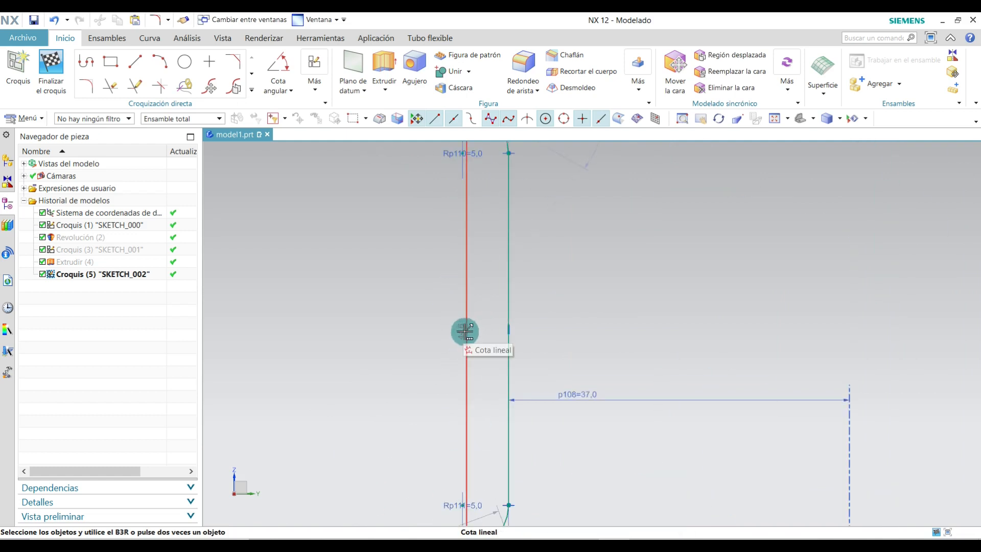
click(463, 334)
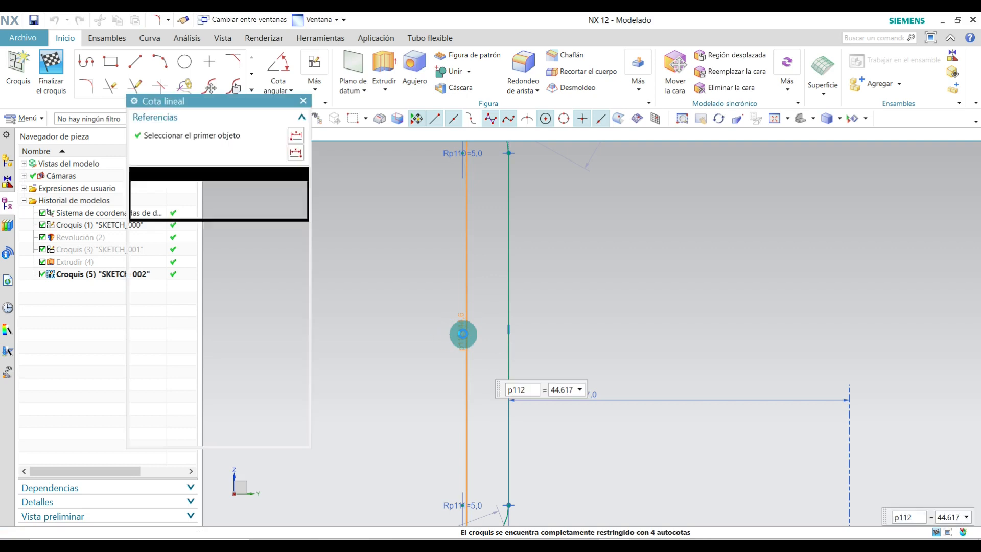
text(22)
key(Return)
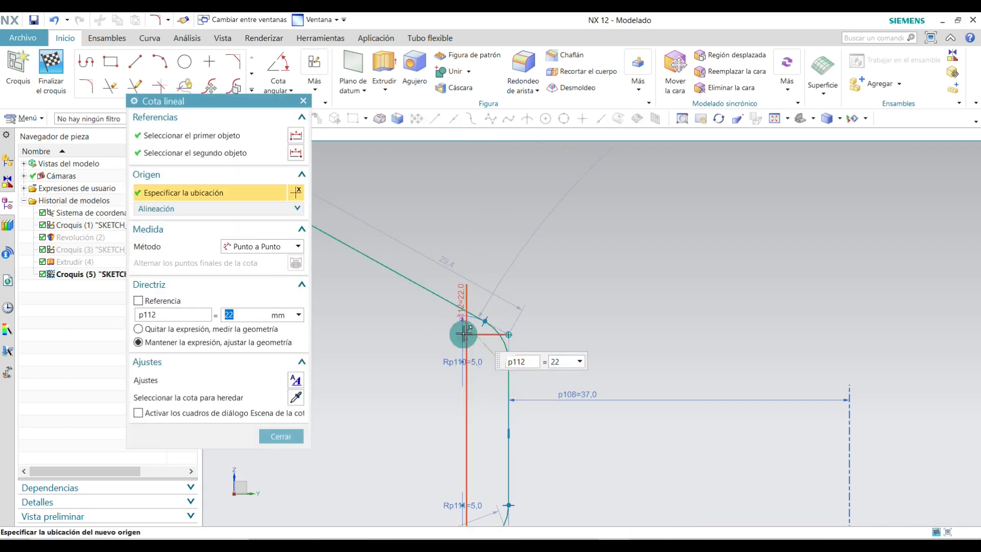
Step: Close the dimension edit and move the 12 mm height dimension's text down, clear of the lower fillet
scroll(483, 377, down, 5)
scroll(486, 376, up, 5)
drag(692, 281, 788, 306)
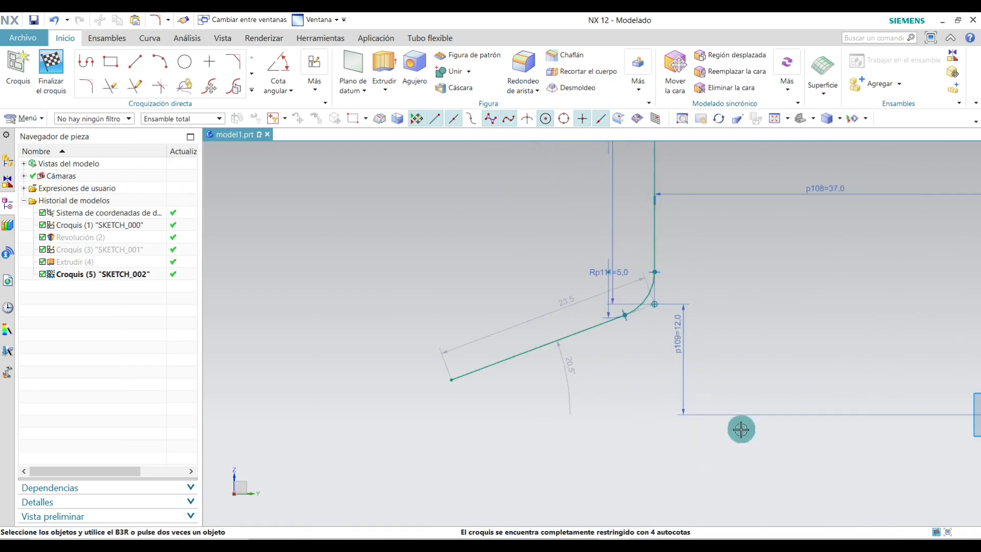
drag(683, 329, 679, 358)
scroll(641, 469, down, 2)
scroll(686, 323, up, 3)
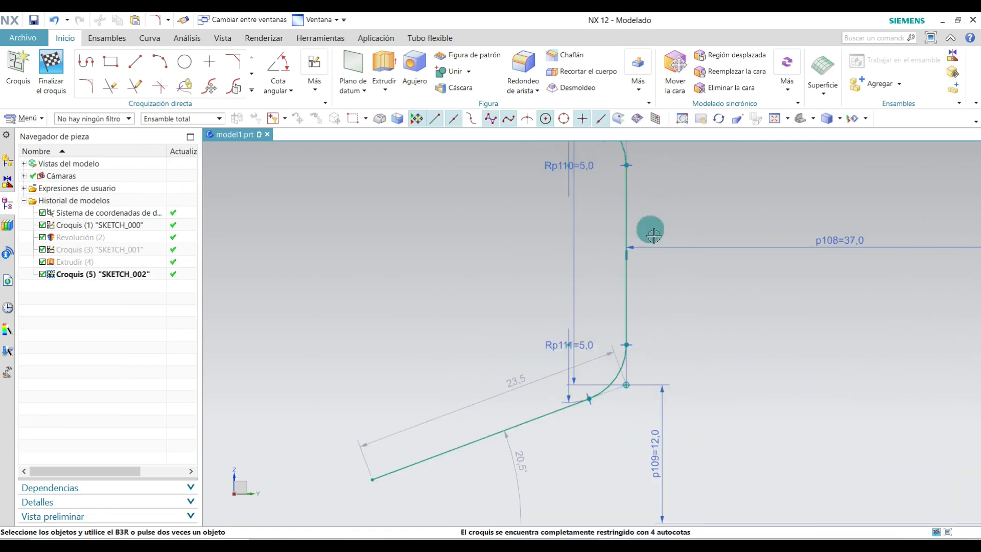
Step: Reposition the upper fillet's radius dimension and the vertical line's 22 mm dimension so they sit apart beside the profile
drag(576, 191, 550, 182)
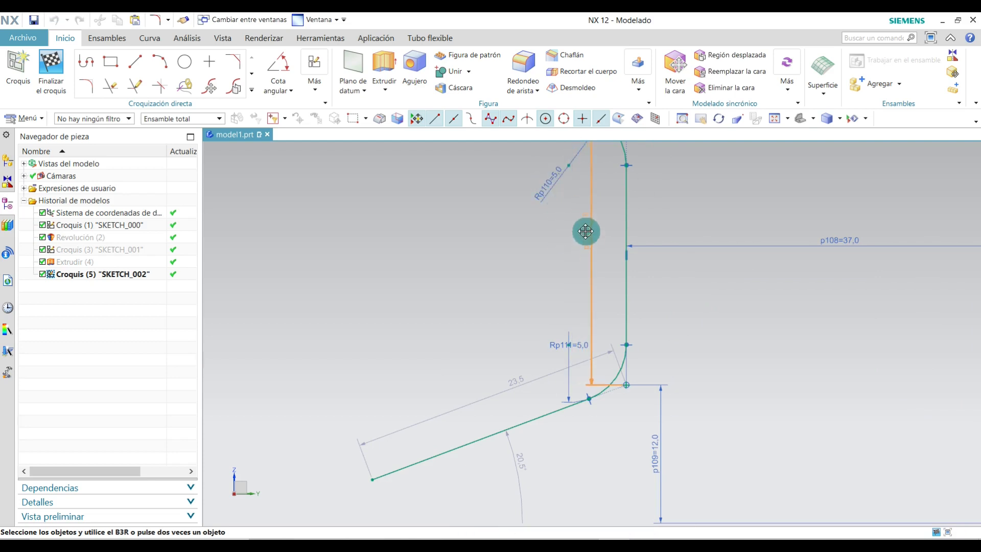
drag(585, 232, 586, 232)
scroll(574, 284, down, 3)
scroll(588, 155, up, 3)
scroll(561, 274, down, 2)
scroll(637, 306, up, 4)
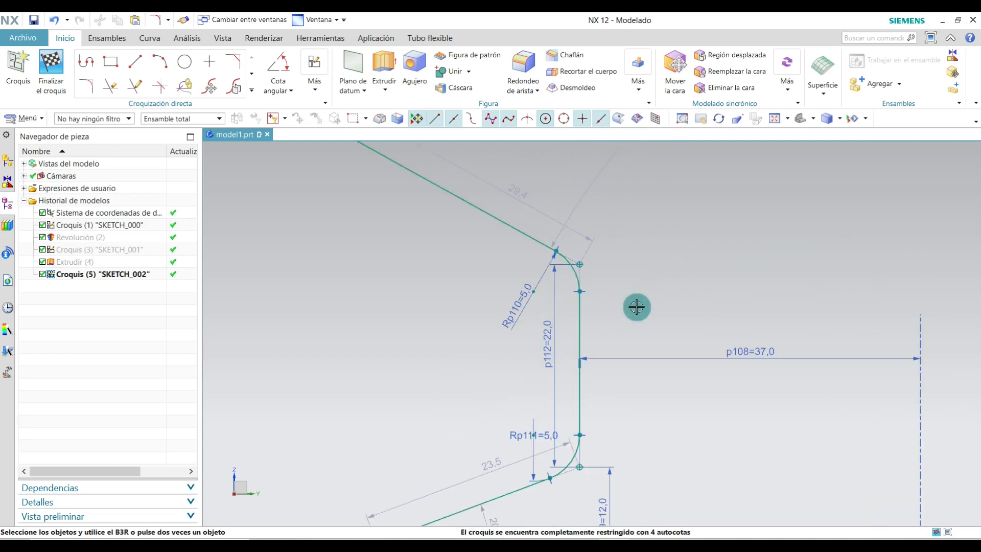
Step: Add a 100° angular dimension between the upper slanted line and the vertical line
click(274, 66)
click(417, 178)
click(516, 309)
click(402, 273)
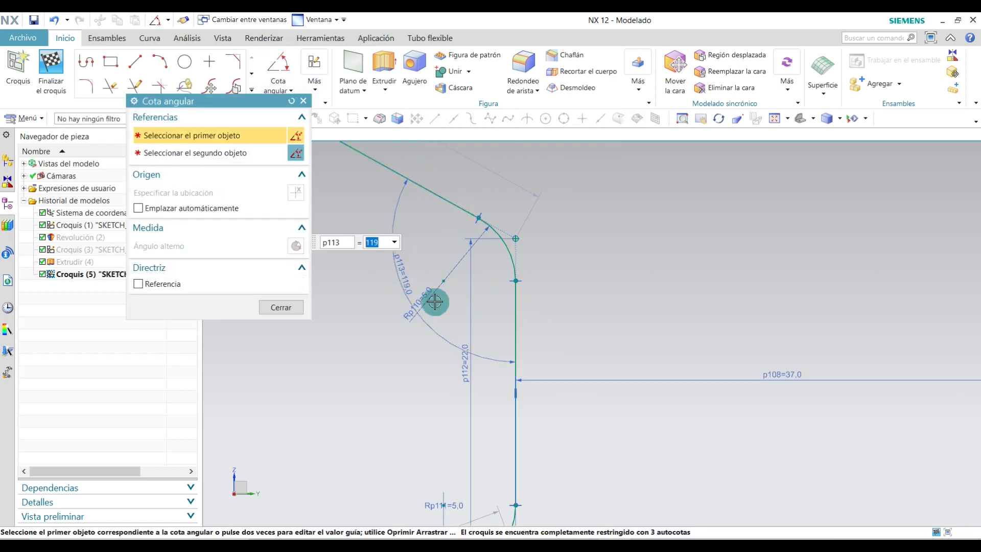
key(Return)
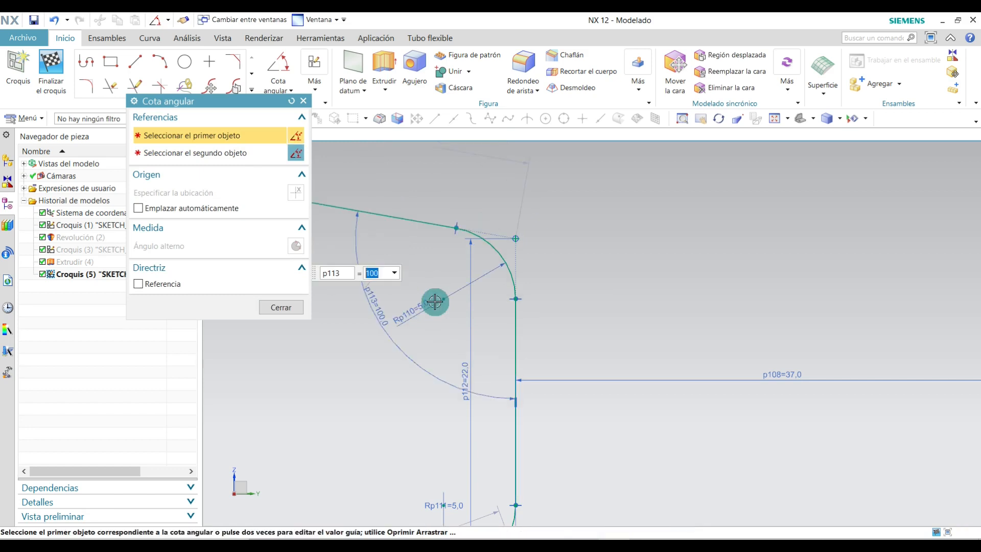
click(299, 307)
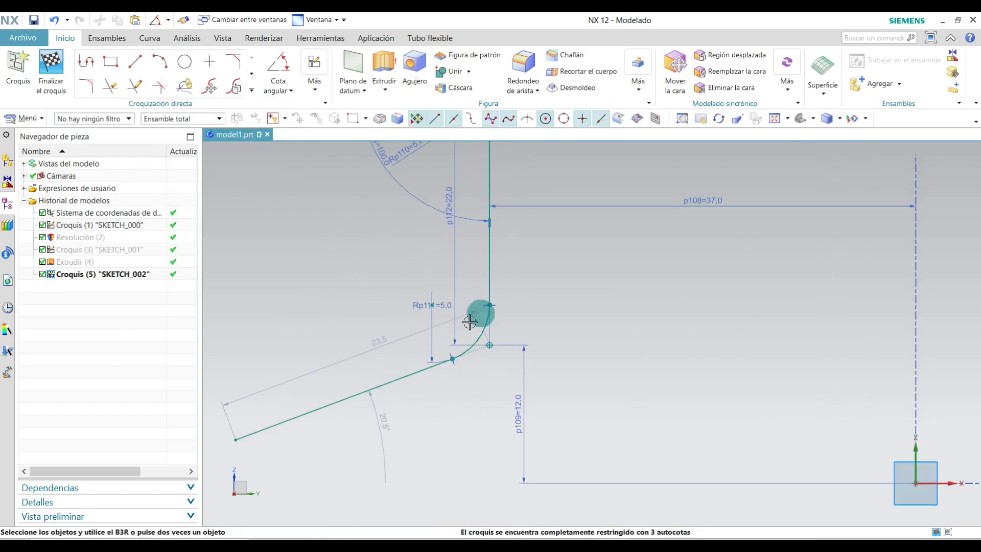
Step: Add a 100° angular dimension between the vertical line and the lower slanted line
click(278, 64)
click(484, 266)
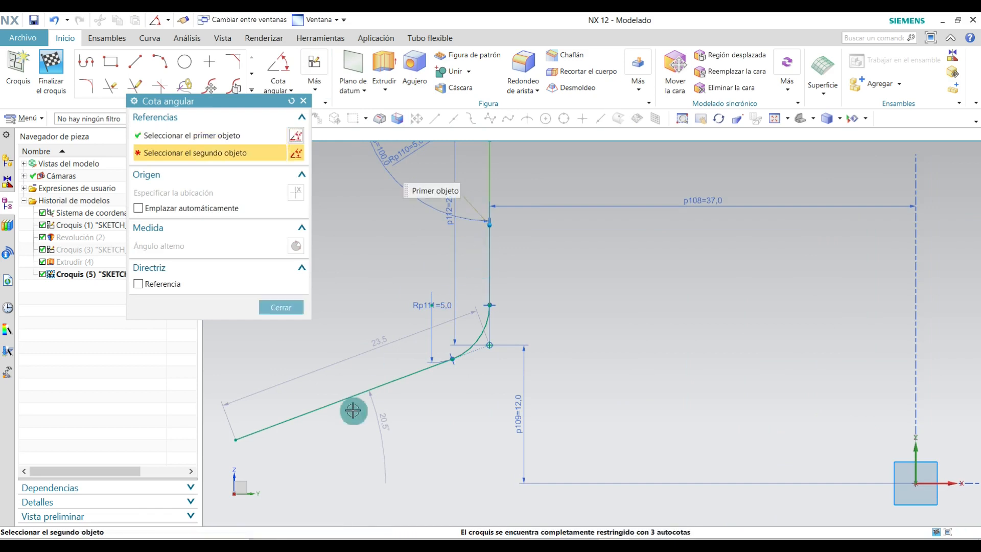
click(390, 385)
click(398, 288)
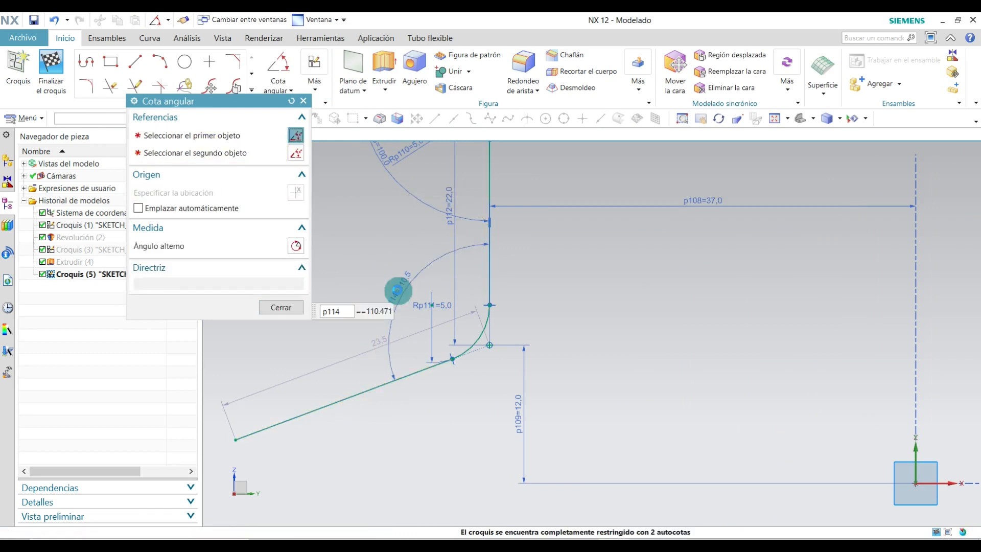
text(100)
key(Return)
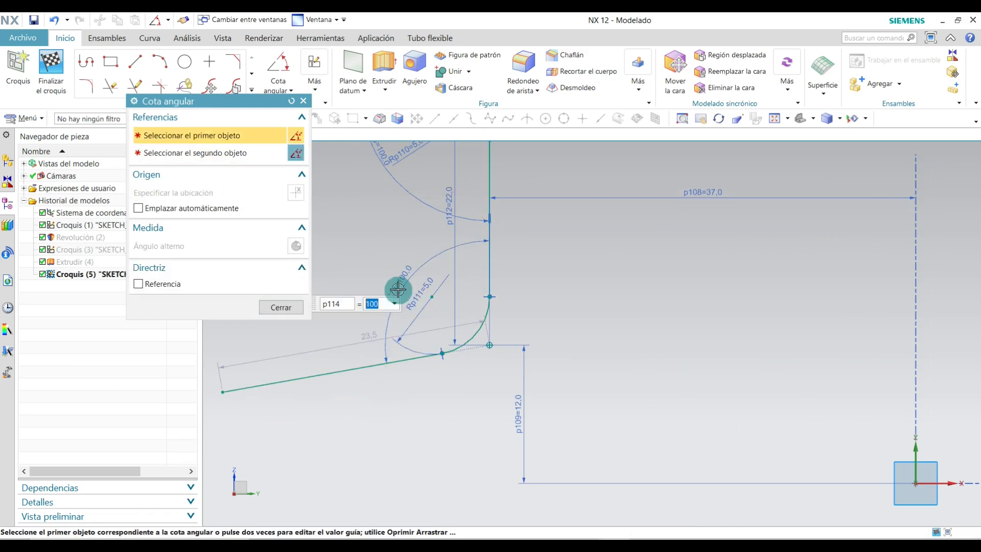
click(285, 304)
Step: Delete the automatic length dimension above the upper slanted line
scroll(309, 373, down, 4)
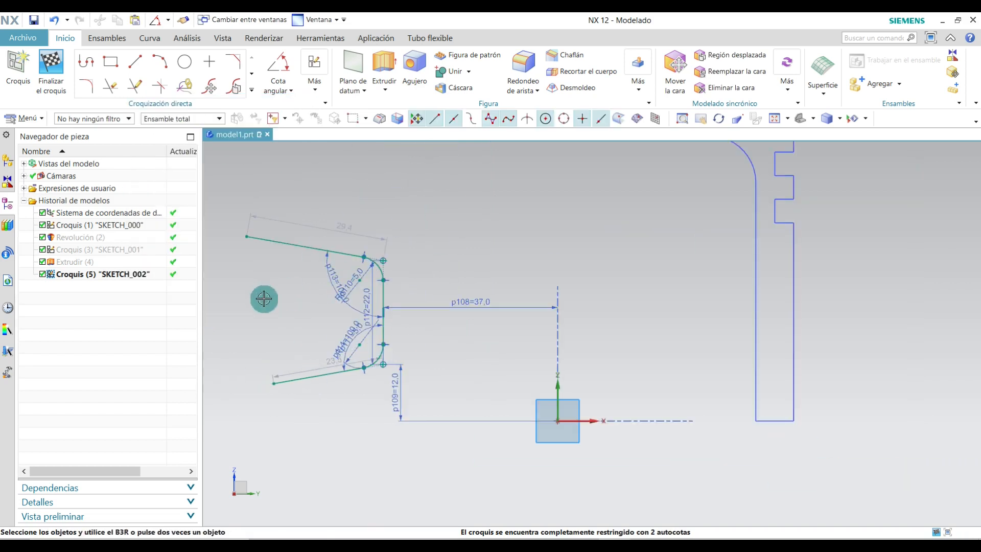
scroll(264, 239, up, 2)
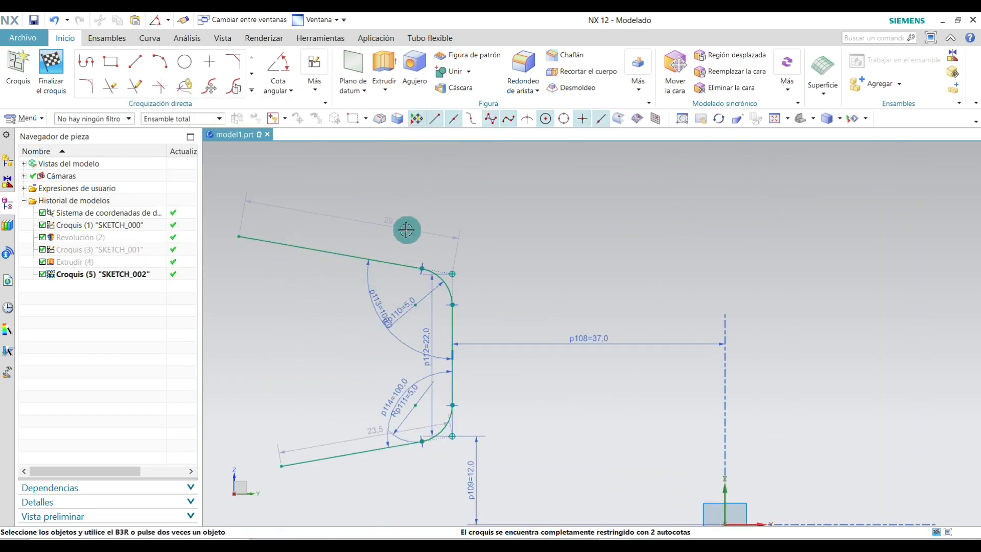
right_click(390, 217)
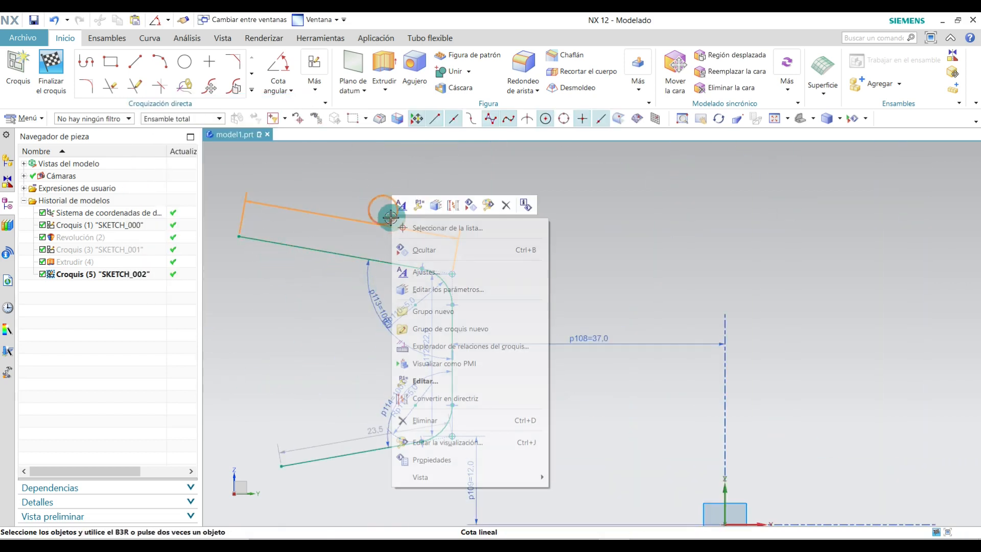
click(437, 415)
click(489, 307)
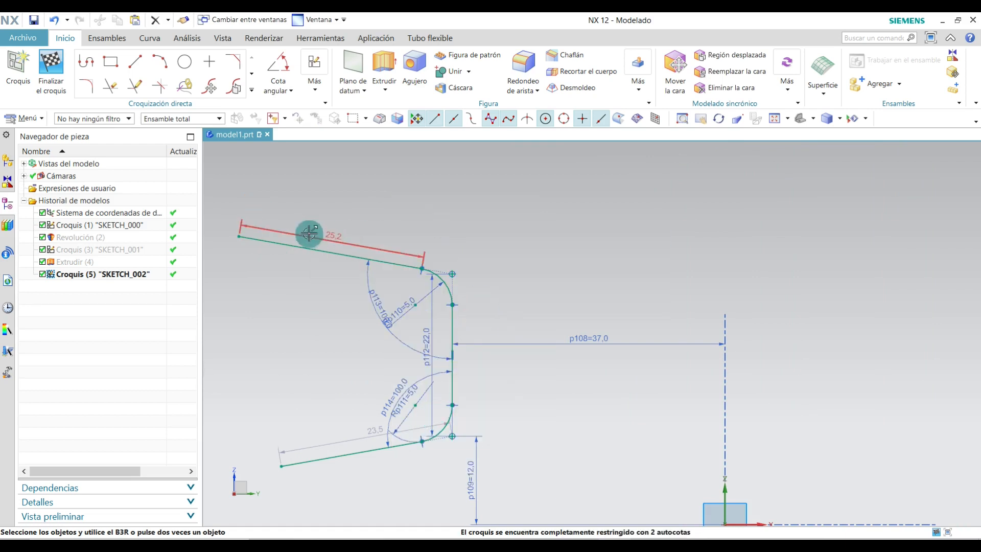
Step: Set the upper slanted line's length to 11.5 mm, measured from the fillet's tangent point, and place the dimension above it
scroll(263, 223, down, 2)
scroll(426, 264, up, 4)
drag(407, 254, 407, 239)
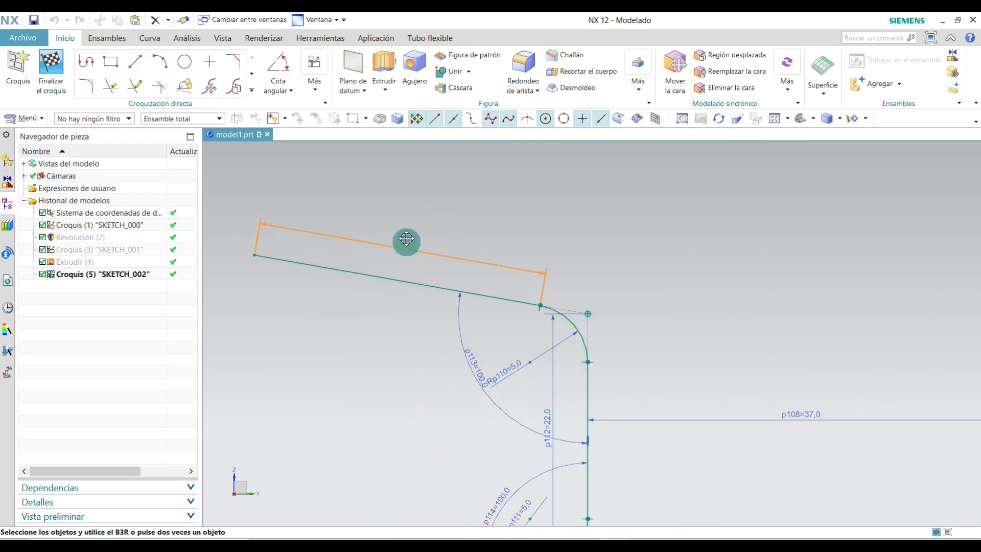
double_click(410, 240)
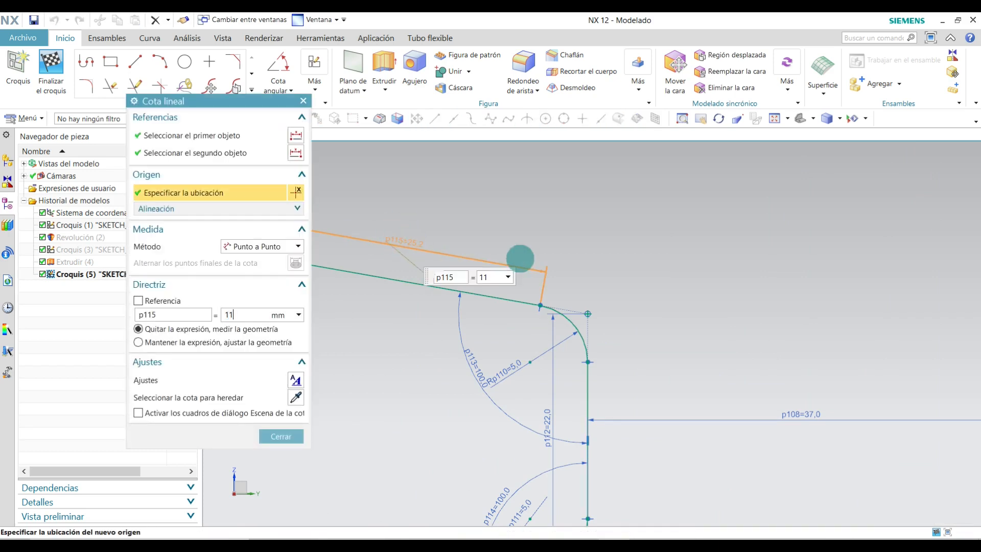
key(Return)
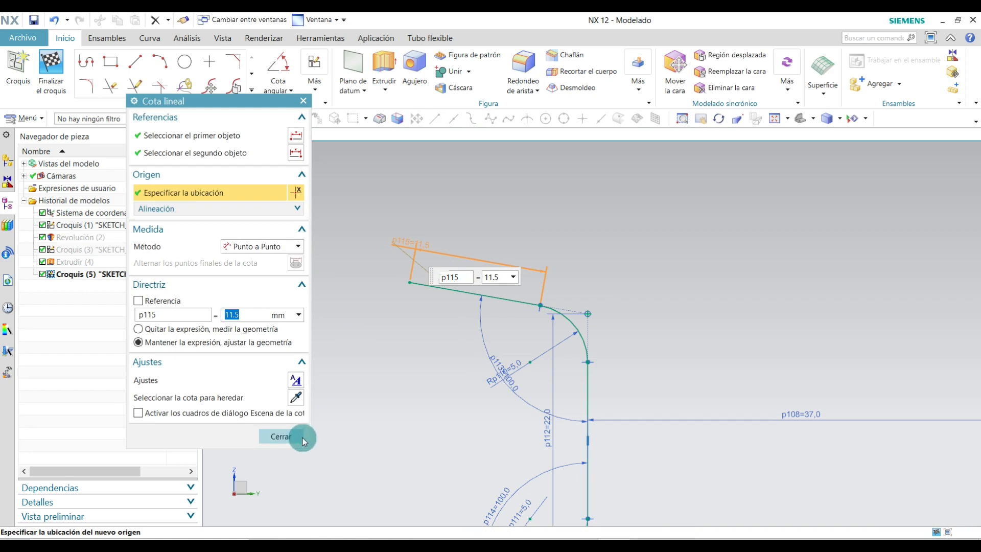
click(283, 437)
drag(426, 239, 493, 247)
Step: Draw a vertical line about 32.5 mm long from the upper slanted line's free end down past the lower slanted line
scroll(497, 257, down, 2)
scroll(509, 293, up, 2)
scroll(461, 242, down, 2)
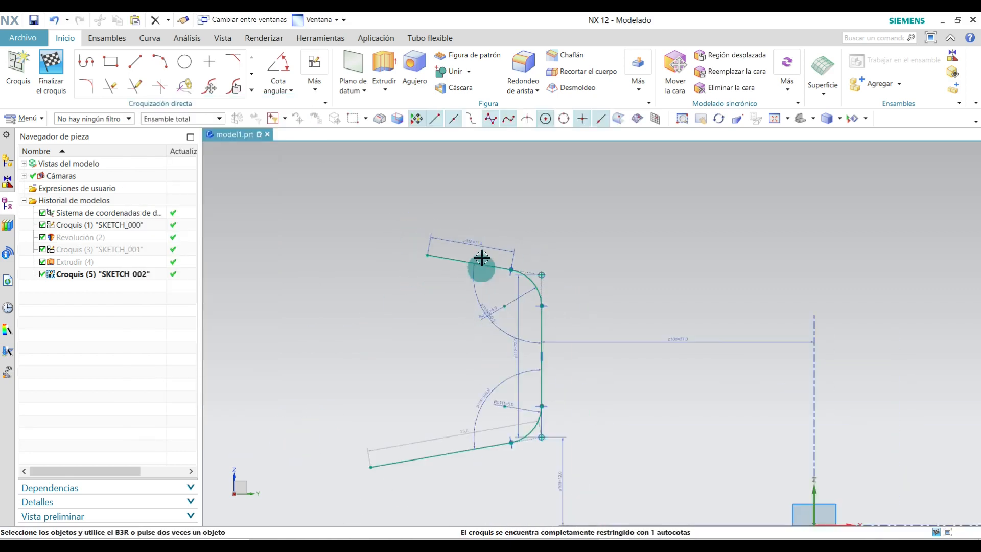
scroll(440, 323, up, 2)
click(136, 63)
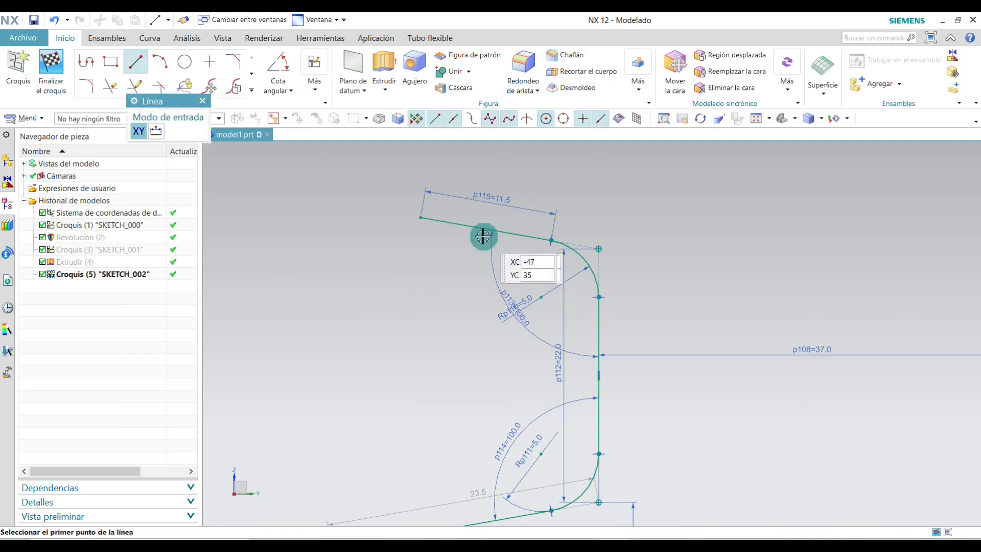
click(420, 218)
scroll(419, 217, up, 2)
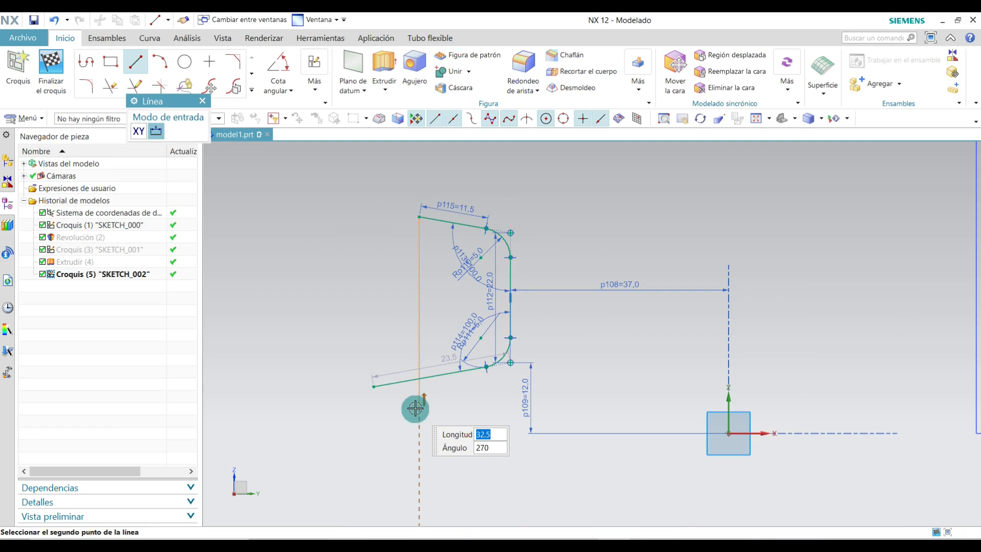
click(415, 409)
scroll(427, 387, up, 3)
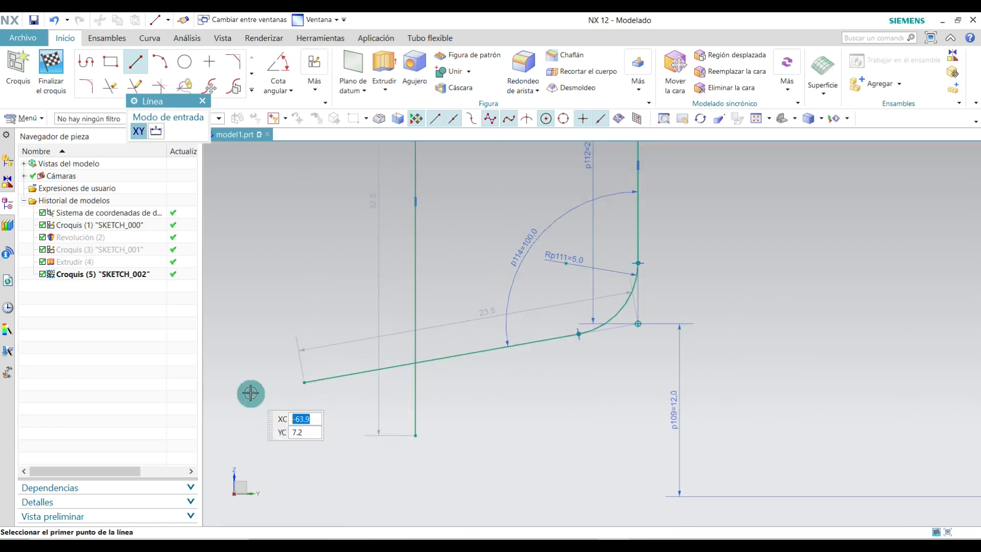
click(203, 102)
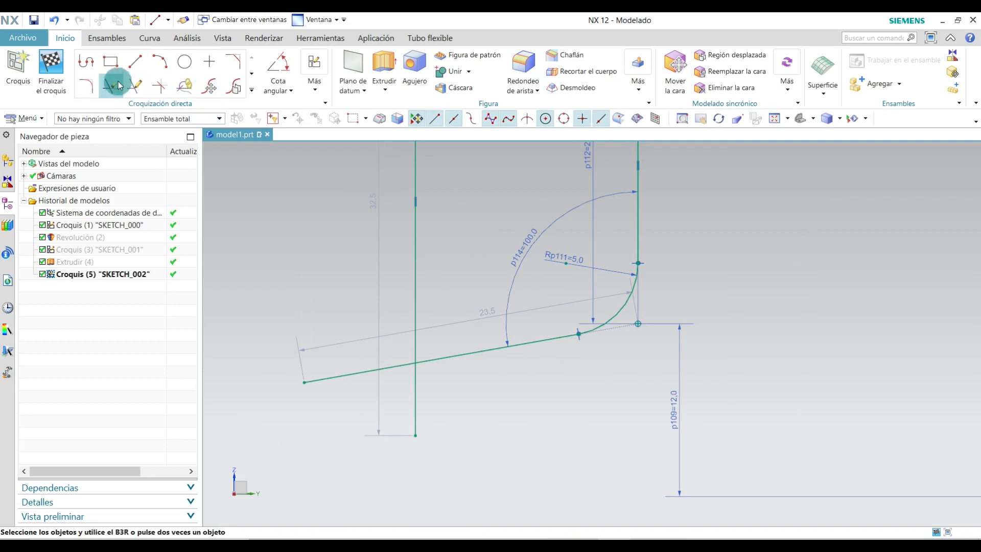
Step: Trim the overhanging ends of the lower slanted line and the new vertical line with Quick Trim to close the profile
click(119, 86)
scroll(408, 457, up, 1)
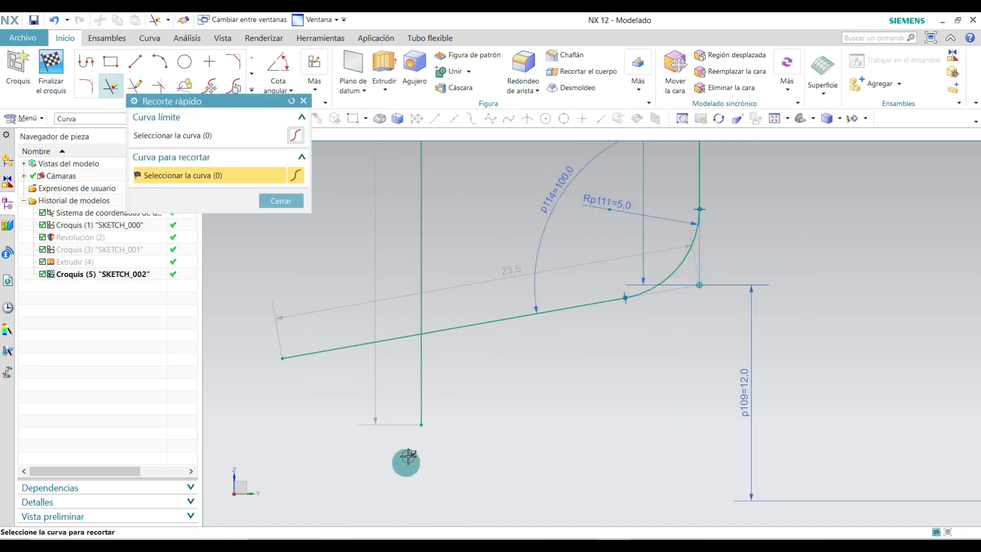
scroll(407, 456, up, 1)
click(392, 310)
click(423, 345)
click(303, 102)
Step: Copy the complete closed profile with its curves and dimensions
scroll(438, 429, down, 3)
scroll(477, 388, up, 3)
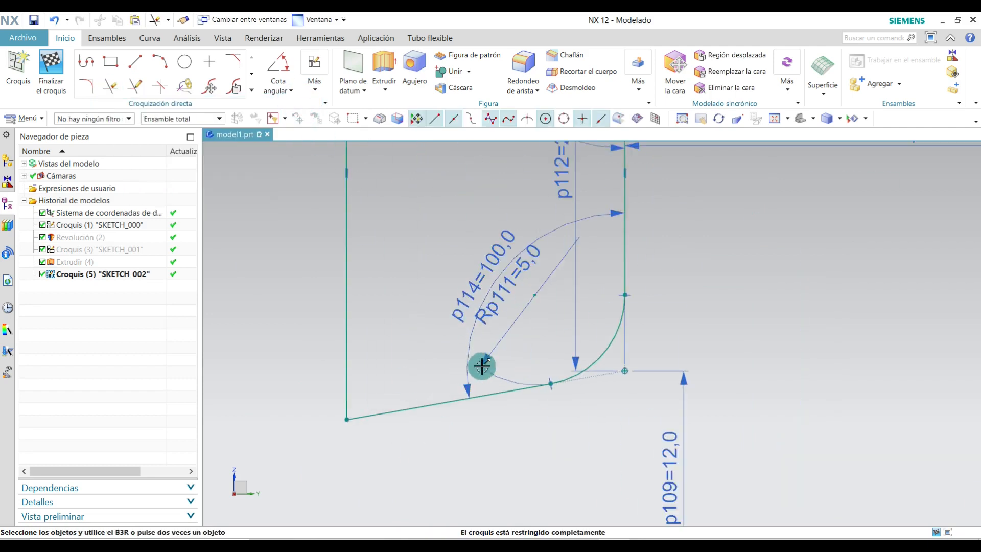
scroll(469, 396, down, 2)
scroll(535, 204, up, 2)
scroll(500, 353, down, 3)
scroll(491, 189, down, 1)
scroll(490, 193, down, 2)
scroll(608, 234, up, 2)
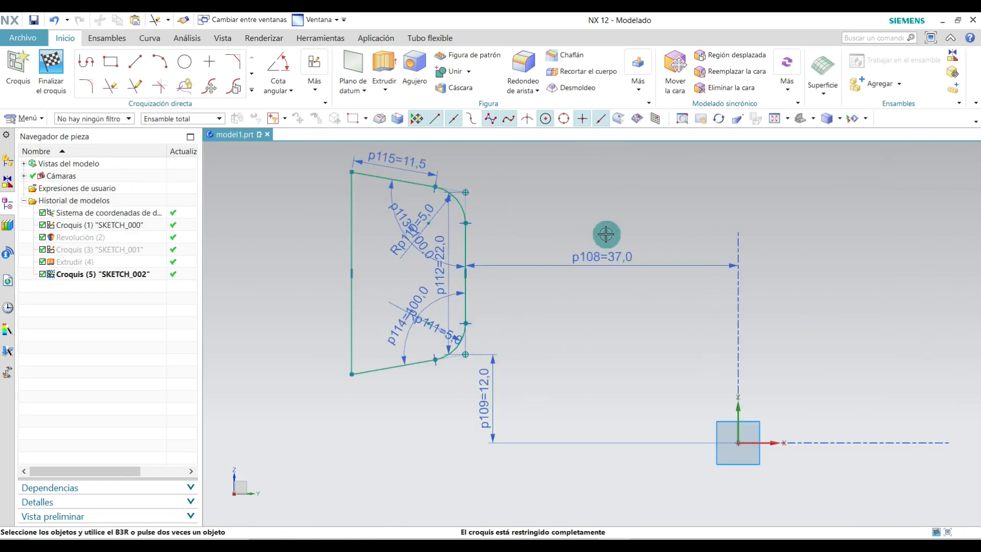
drag(485, 401, 491, 404)
scroll(466, 397, down, 2)
scroll(464, 381, up, 2)
scroll(586, 309, down, 2)
mouse_move(583, 199)
mouse_down()
mouse_move(510, 307)
mouse_move(380, 393)
mouse_up()
key(Escape)
Step: Paste the profile and move it between the vertical axis and the L-shaped section's leg
scroll(348, 402, down, 2)
scroll(504, 382, up, 3)
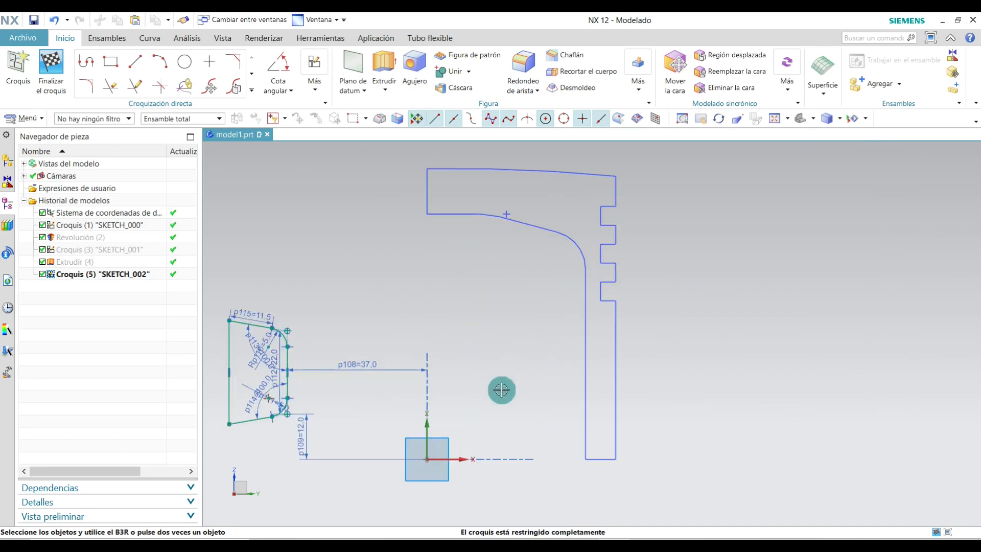
key(ctrl+v)
scroll(484, 403, up, 1)
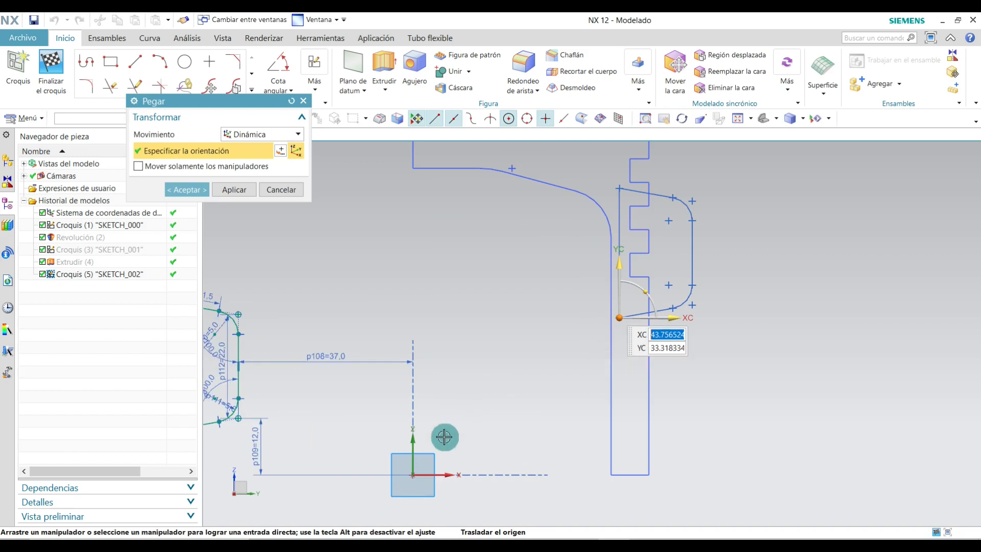
drag(621, 321, 495, 401)
scroll(449, 412, up, 2)
scroll(423, 414, down, 2)
scroll(384, 429, up, 3)
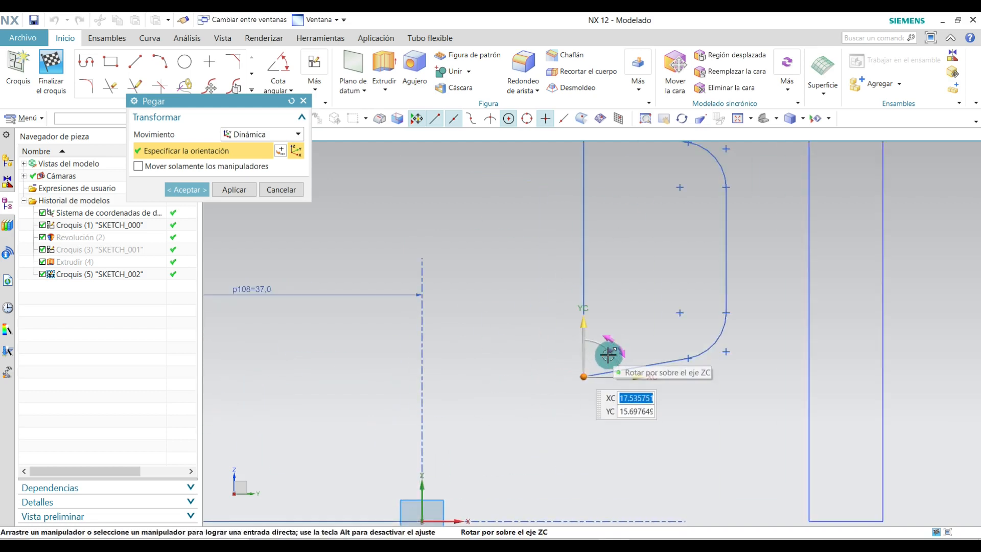
Step: Rotate the pasted profile 180° so its rounded corners face the vertical axis, and accept the placement
mouse_move(610, 351)
mouse_down()
mouse_move(563, 344)
mouse_move(547, 363)
mouse_move(551, 382)
mouse_move(561, 394)
mouse_move(658, 252)
mouse_move(734, 167)
mouse_move(729, 196)
mouse_up()
click(967, 417)
scroll(729, 196, down, 4)
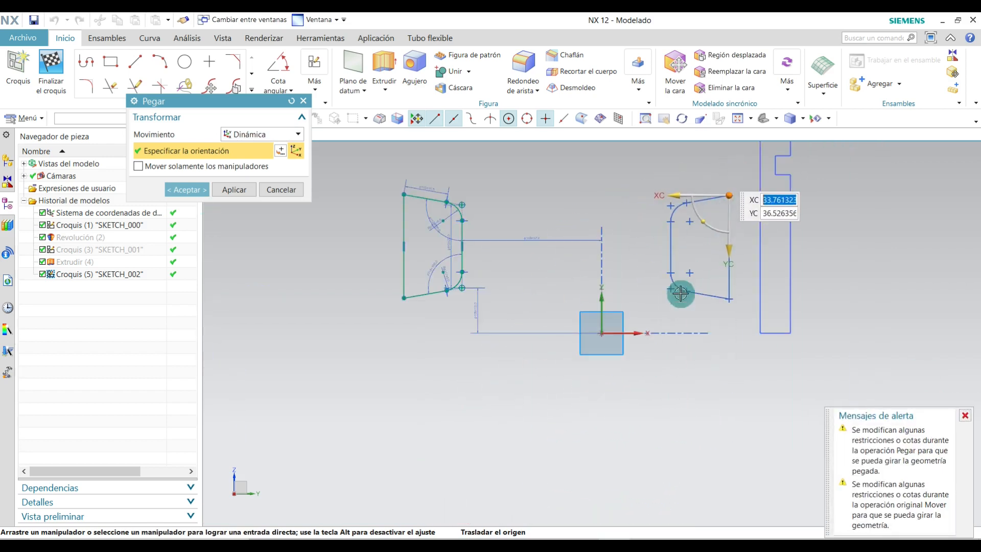
scroll(729, 276, up, 2)
click(966, 416)
mouse_move(705, 232)
middle_down()
mouse_move(675, 237)
mouse_move(404, 181)
middle_up()
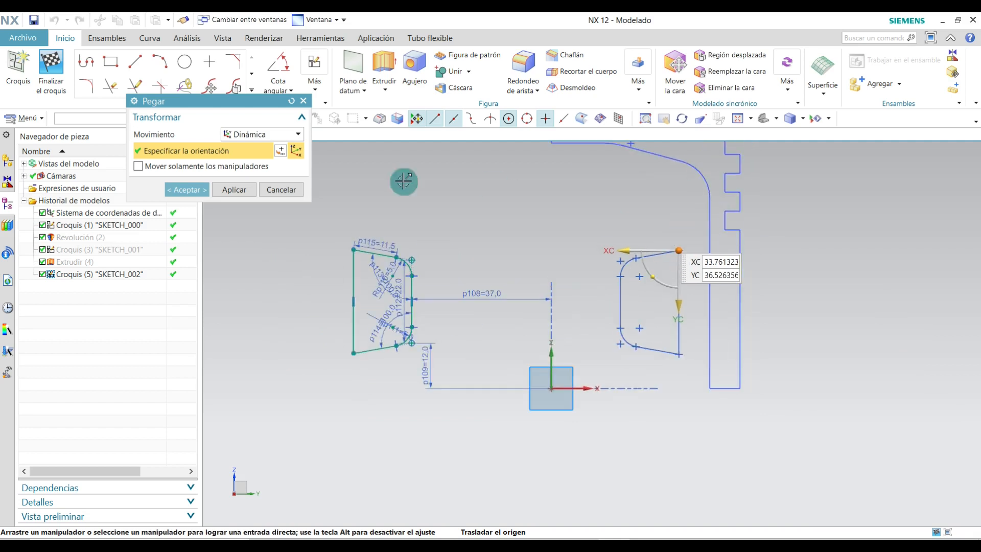
click(189, 191)
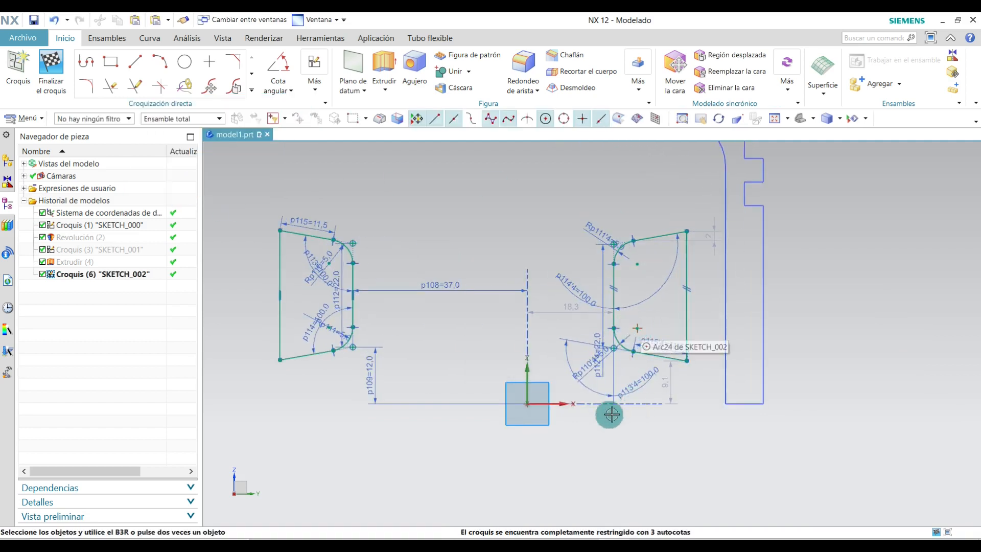
Step: Set the distance from the vertical axis to the pasted profile's near vertical edge to 37 mm
scroll(611, 414, down, 3)
scroll(616, 343, up, 4)
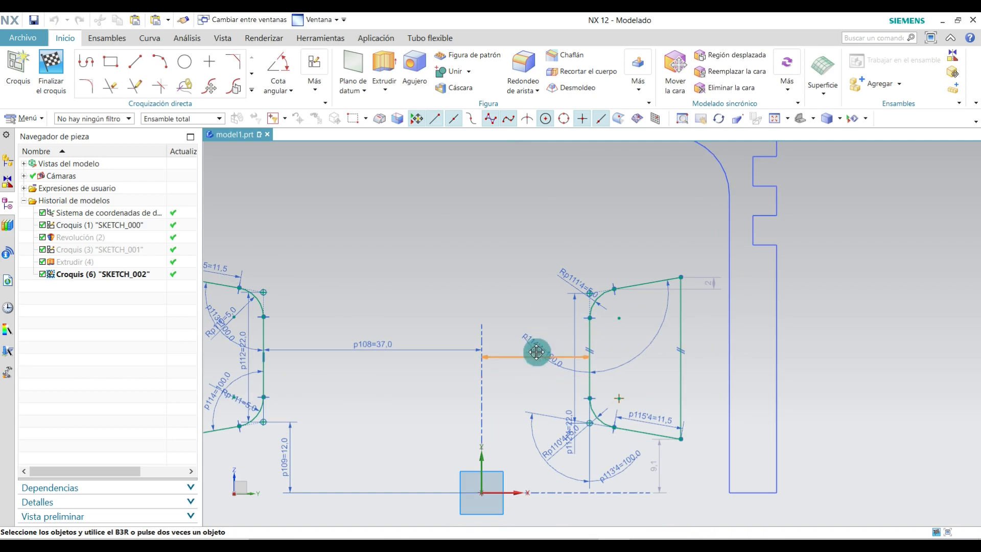
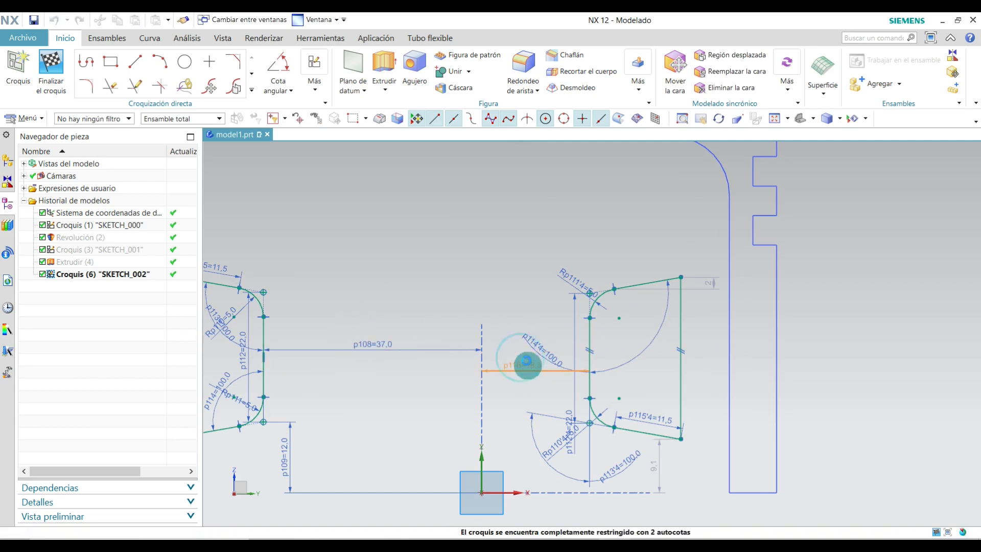
double_click(528, 366)
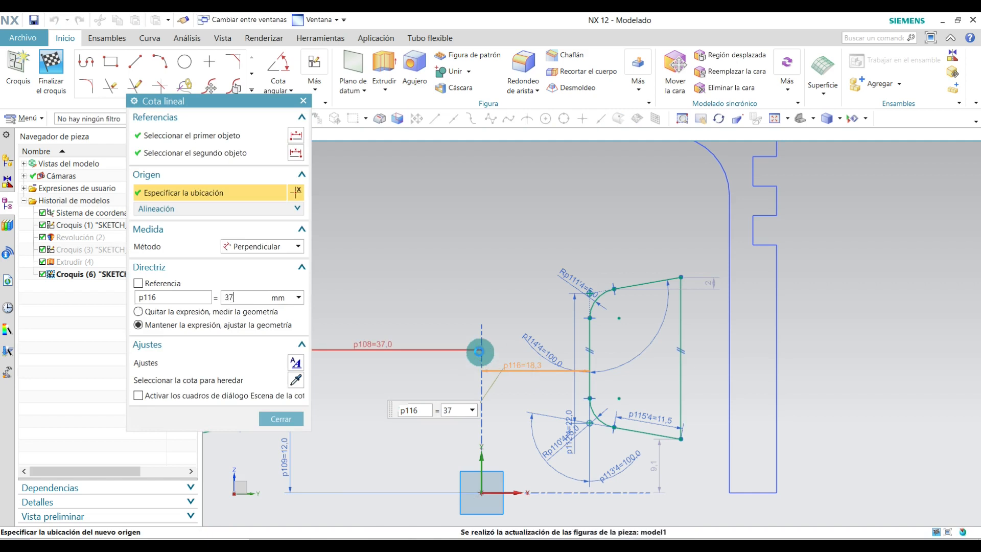
key(Return)
click(284, 418)
click(689, 368)
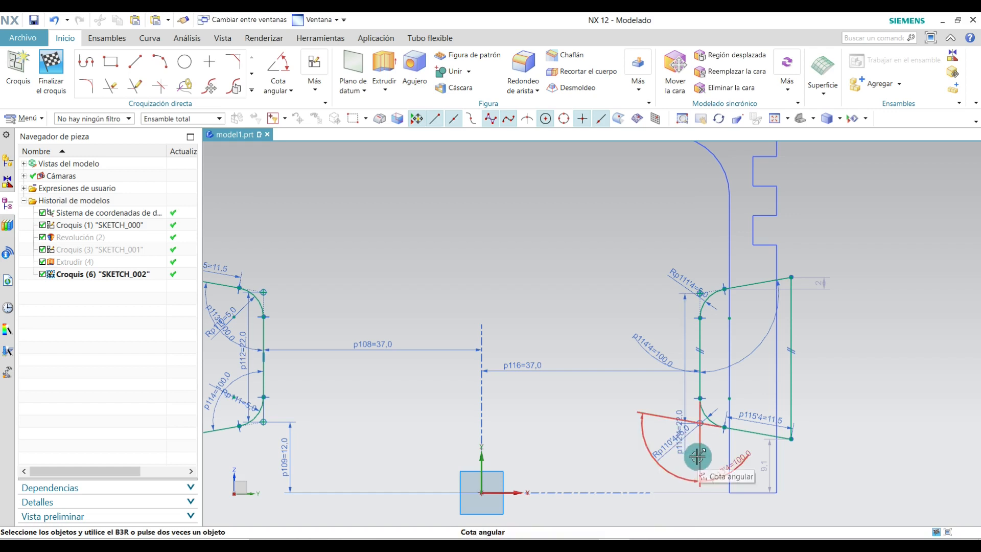
Step: Reposition the angular and radius dimensions at the lower rounded corner of the pocket profile over the section's leg so they no longer crowd together
scroll(679, 454, up, 5)
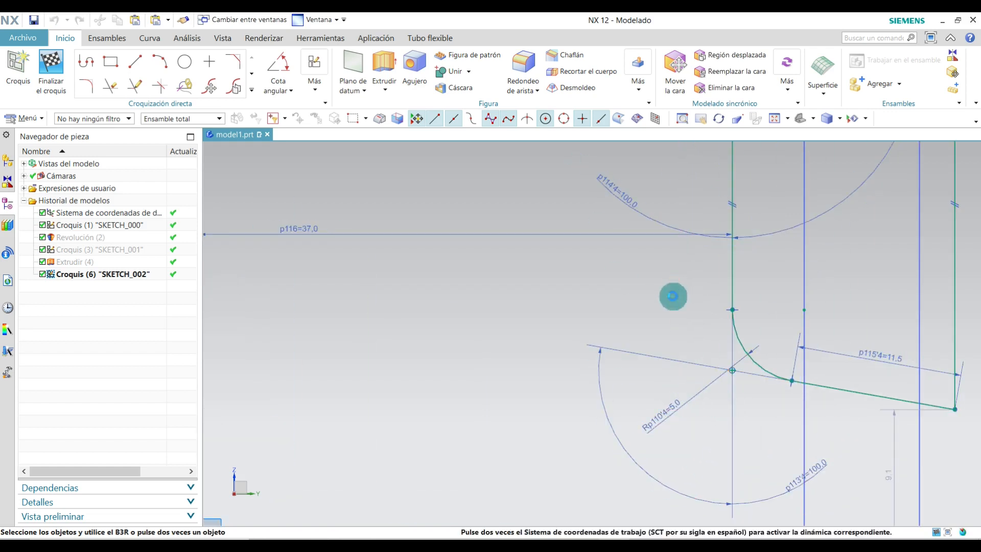
scroll(744, 347, down, 2)
drag(767, 434, 701, 364)
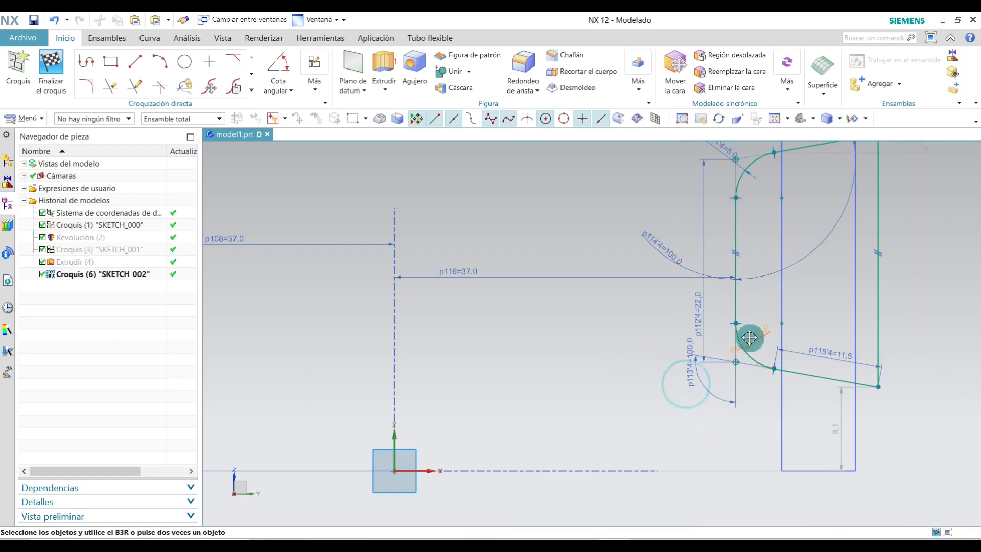
scroll(766, 358, down, 3)
scroll(782, 409, up, 2)
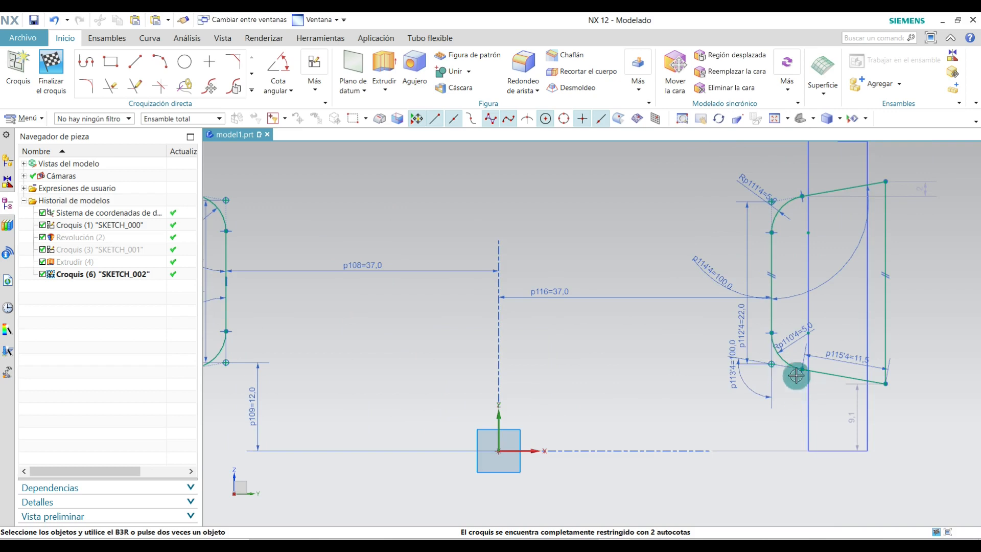
scroll(773, 377, up, 3)
scroll(764, 357, down, 3)
scroll(801, 394, up, 2)
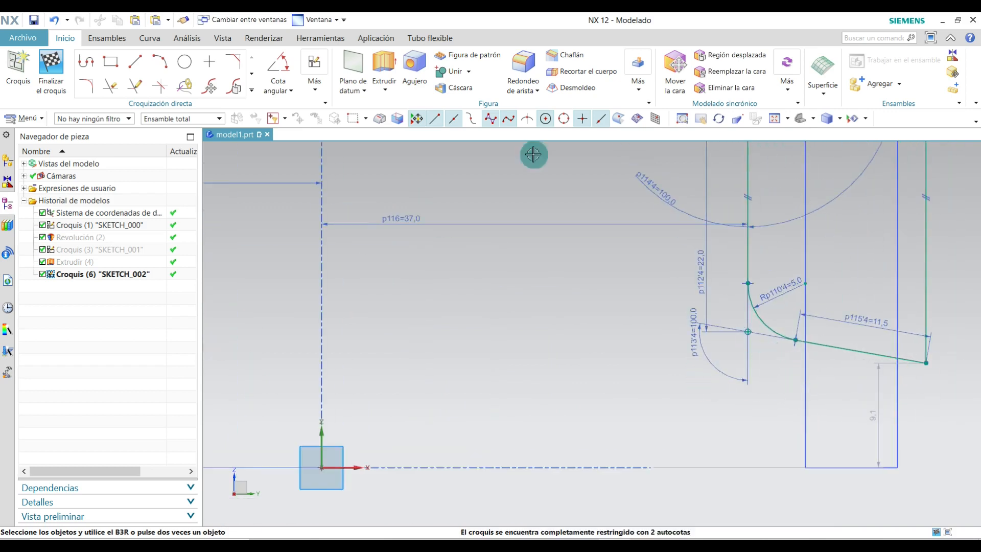
Step: Try a rapid dimension between the pasted profile's lower arc centre and the sketch origin, and undo it
click(285, 62)
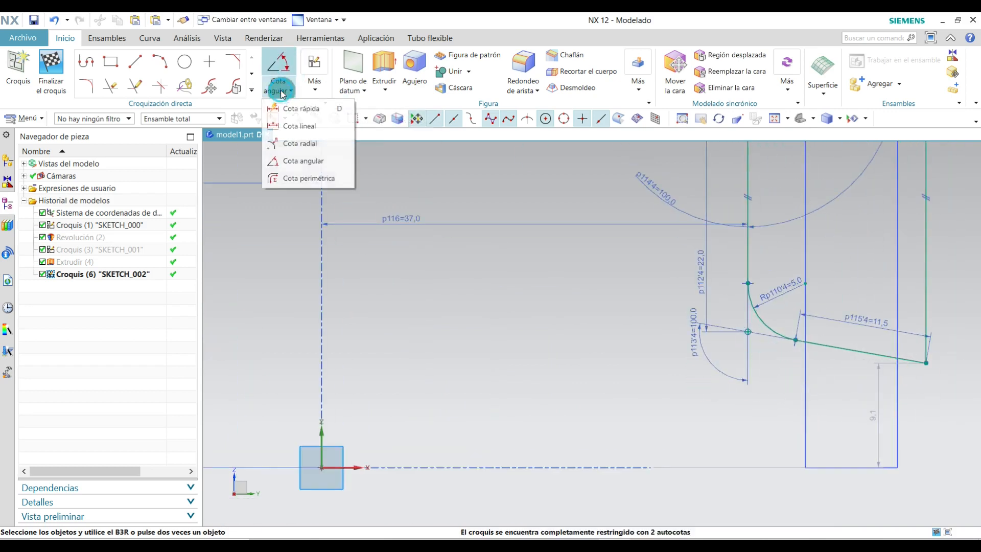
click(283, 108)
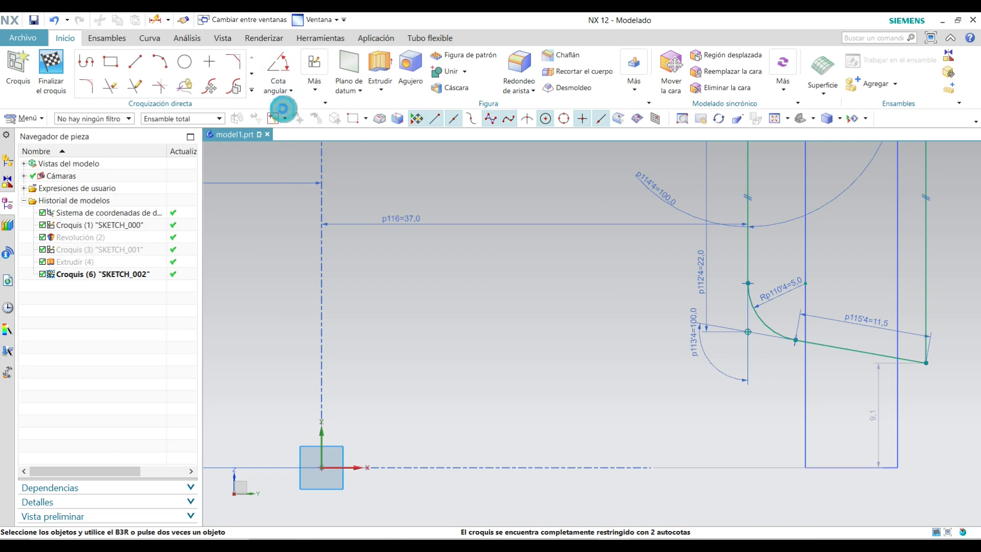
click(748, 332)
click(323, 468)
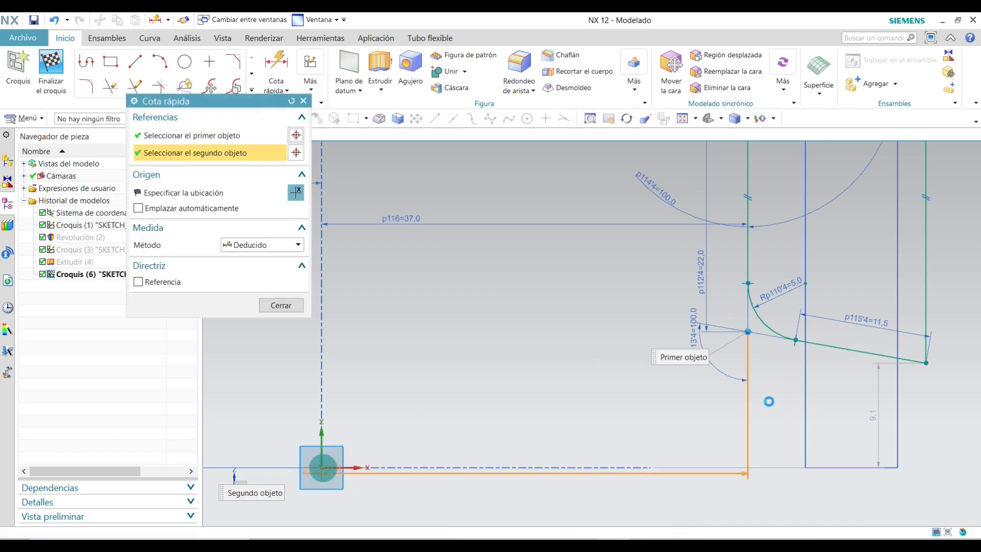
click(745, 391)
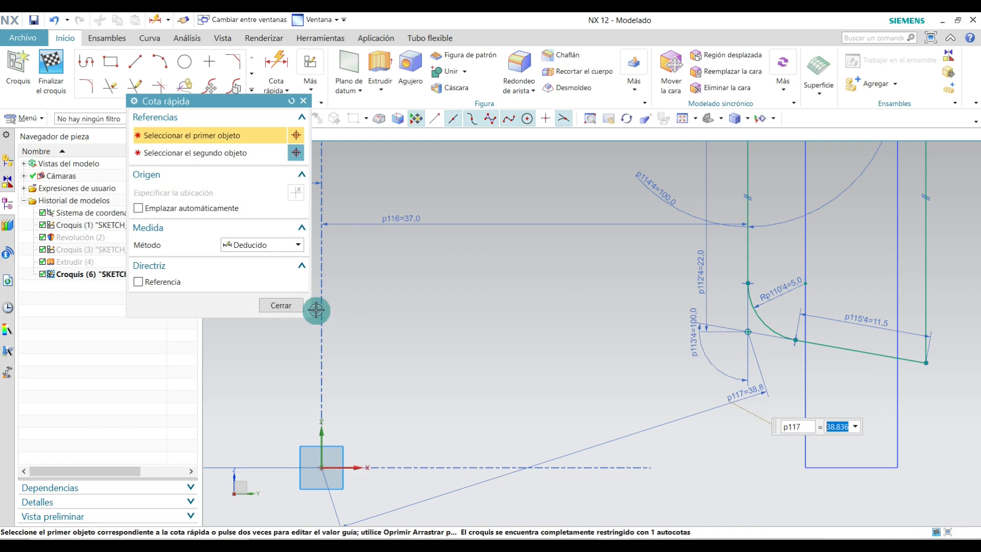
click(289, 305)
click(50, 23)
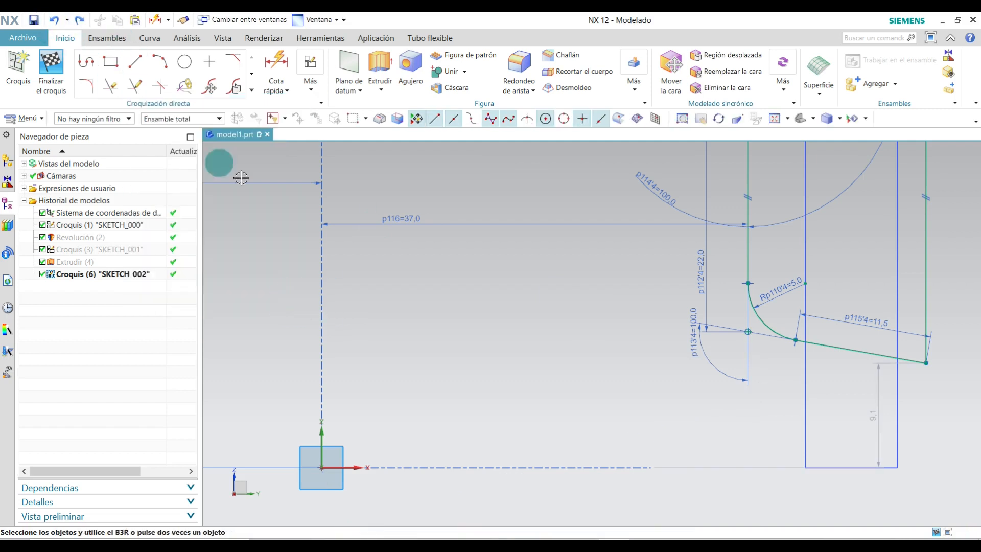
Step: Delete the automatic vertical dimension between the horizontal axis and the pasted profile's lower outer corner
scroll(698, 422, down, 4)
scroll(817, 297, up, 3)
scroll(814, 309, down, 3)
scroll(805, 453, up, 4)
scroll(715, 366, down, 1)
right_click(716, 366)
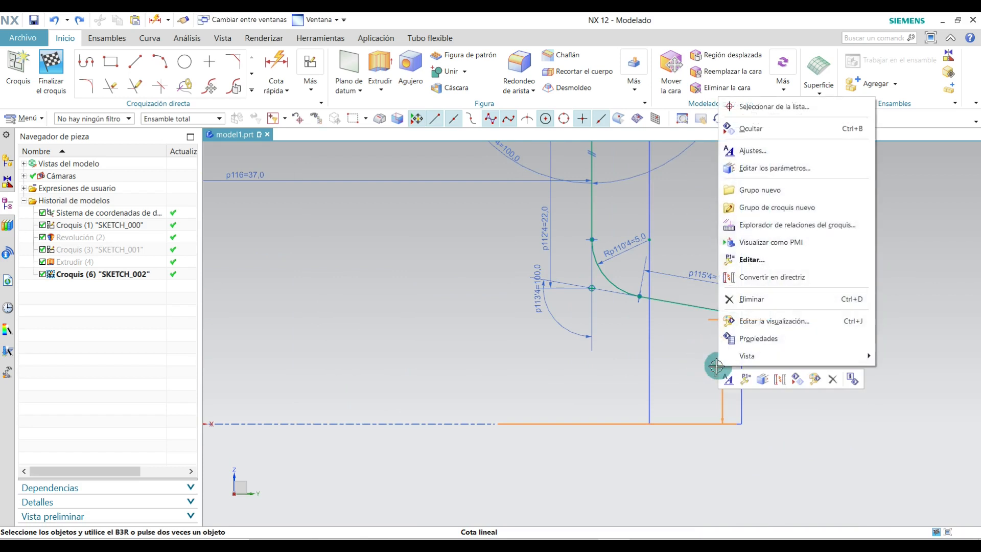
click(745, 300)
click(492, 305)
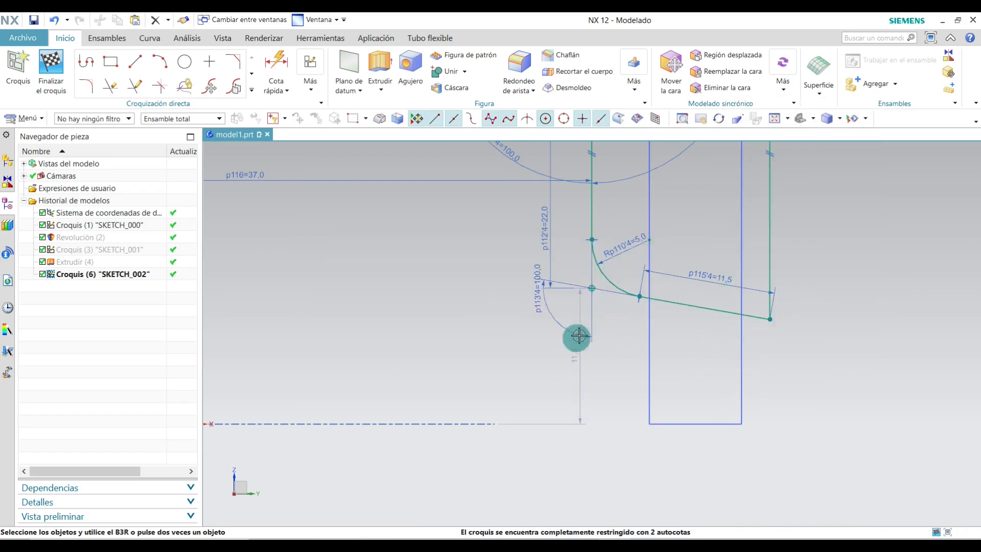
Step: Set the vertical distance from the horizontal axis to the pasted profile's lower arc centre to 12 mm
scroll(377, 410, down, 4)
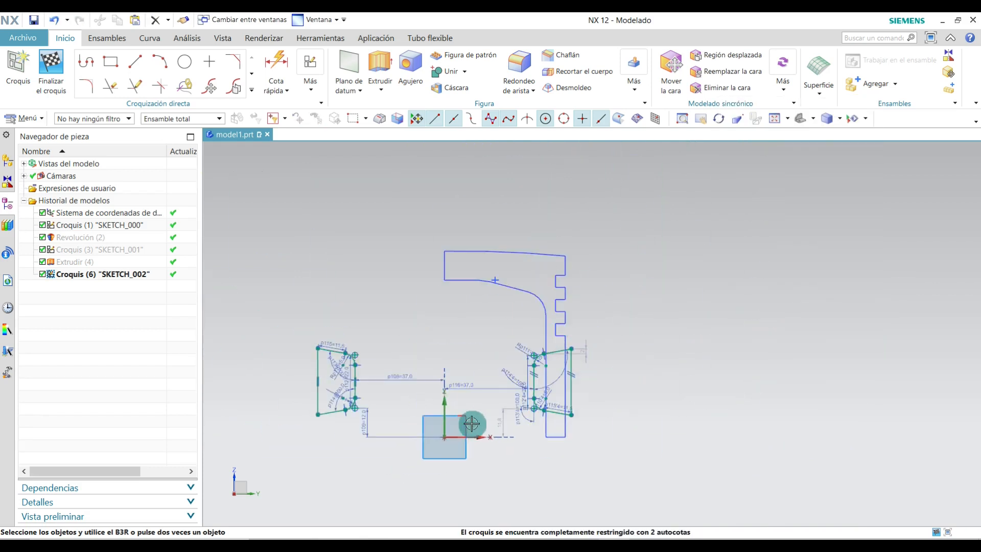
scroll(371, 426, up, 2)
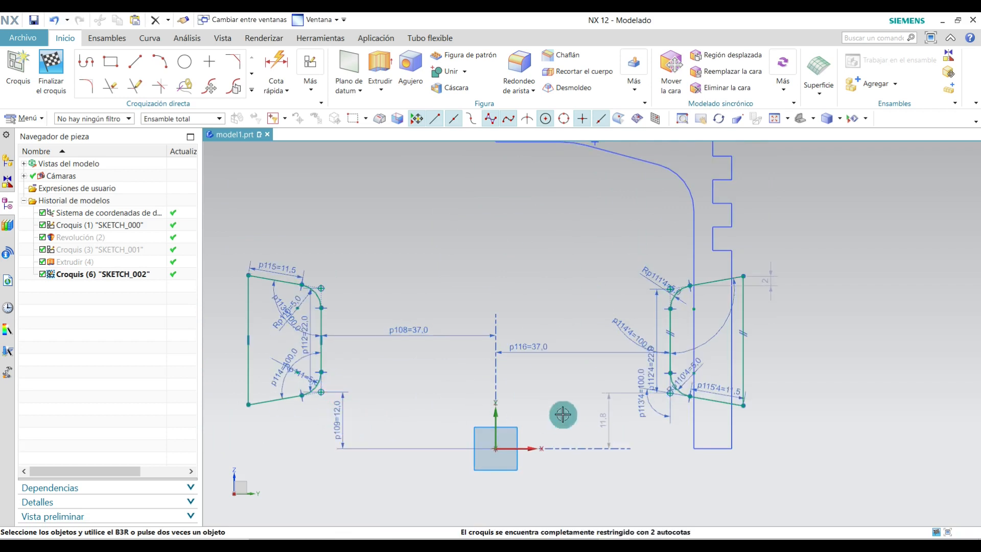
double_click(607, 422)
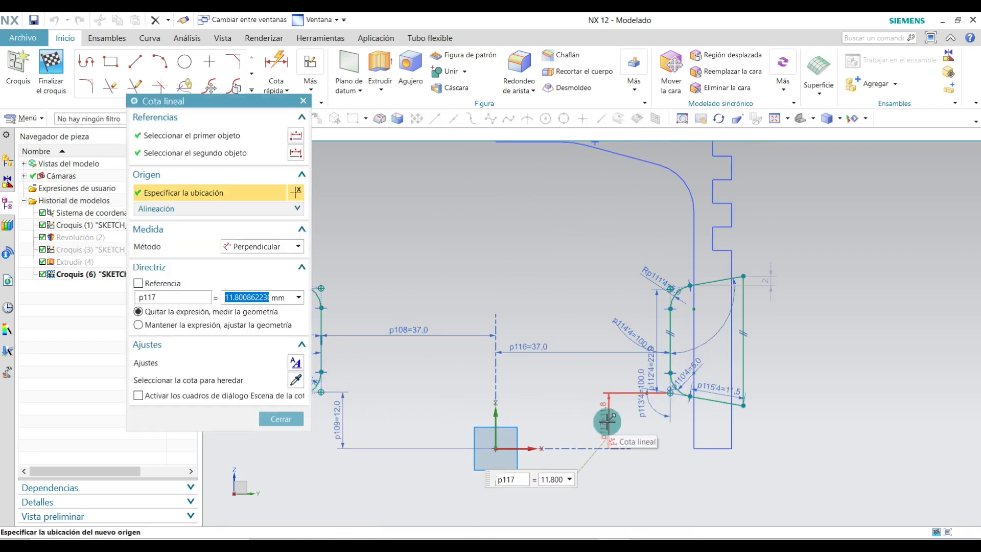
text(12)
key(Return)
click(281, 419)
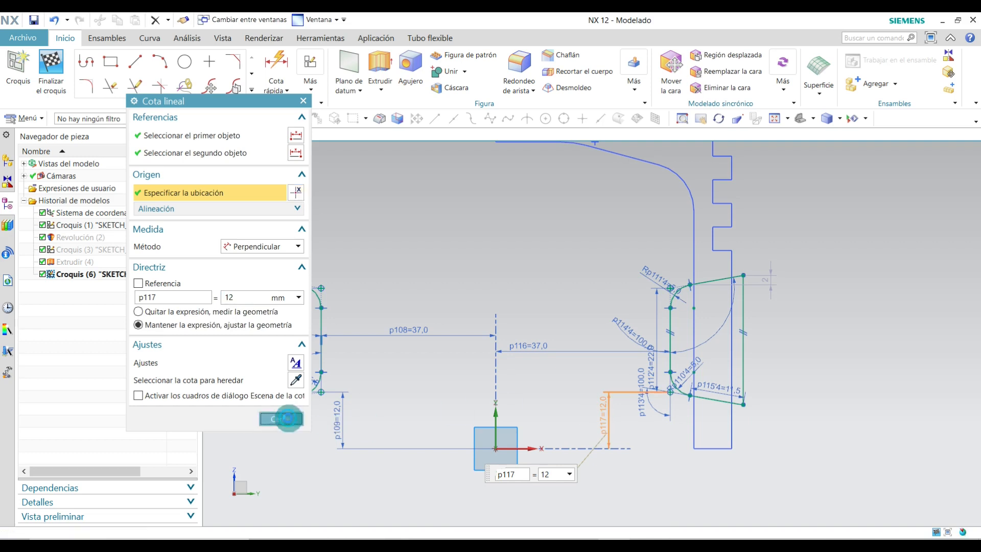
Step: Line up the pasted profile's 37 mm dimension with the opposite profile's 37 mm dimension and finish the sketch
scroll(716, 320, up, 2)
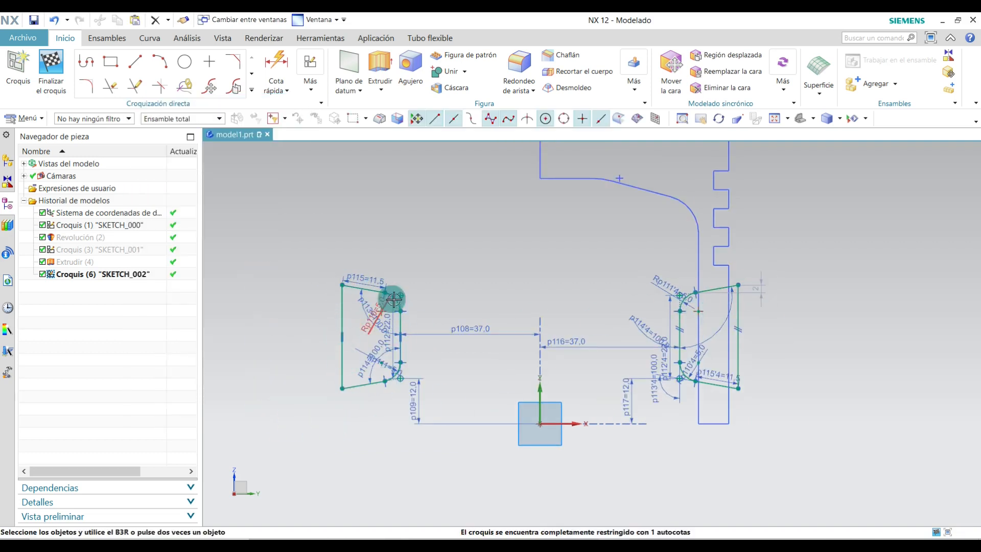
scroll(716, 336, down, 2)
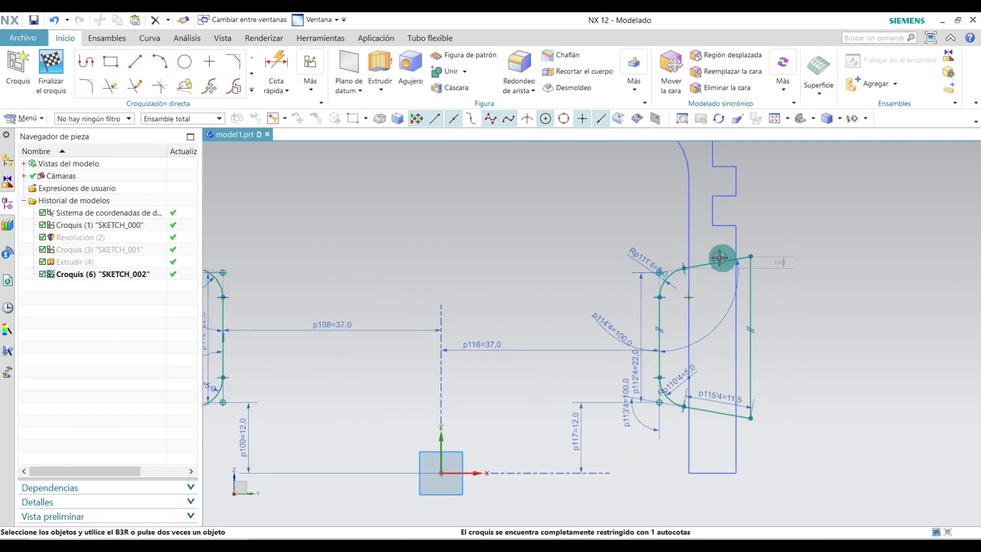
scroll(781, 344, up, 2)
drag(567, 346, 623, 332)
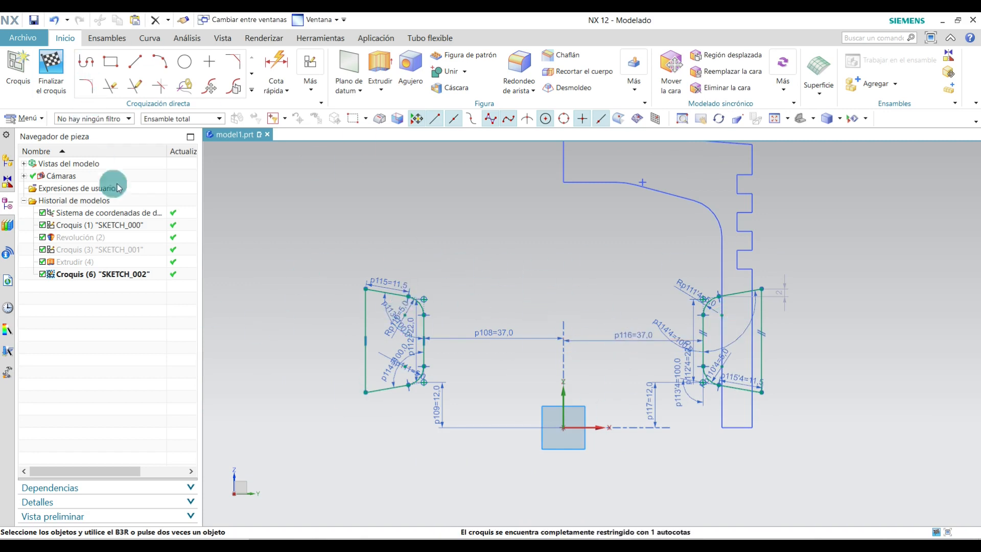
click(62, 64)
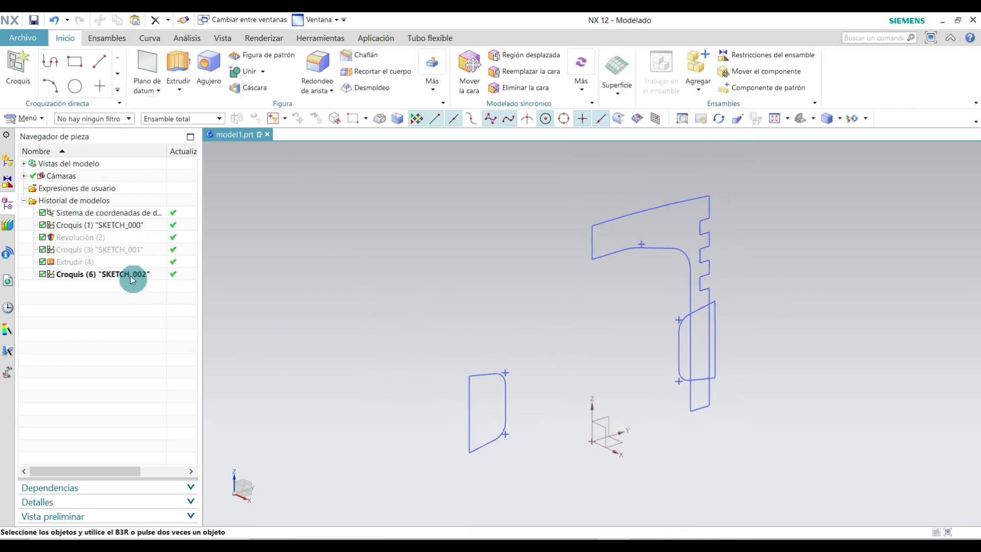
Step: Show the hidden revolved body and the hidden sketch SKETCH_001 in the model
right_click(82, 238)
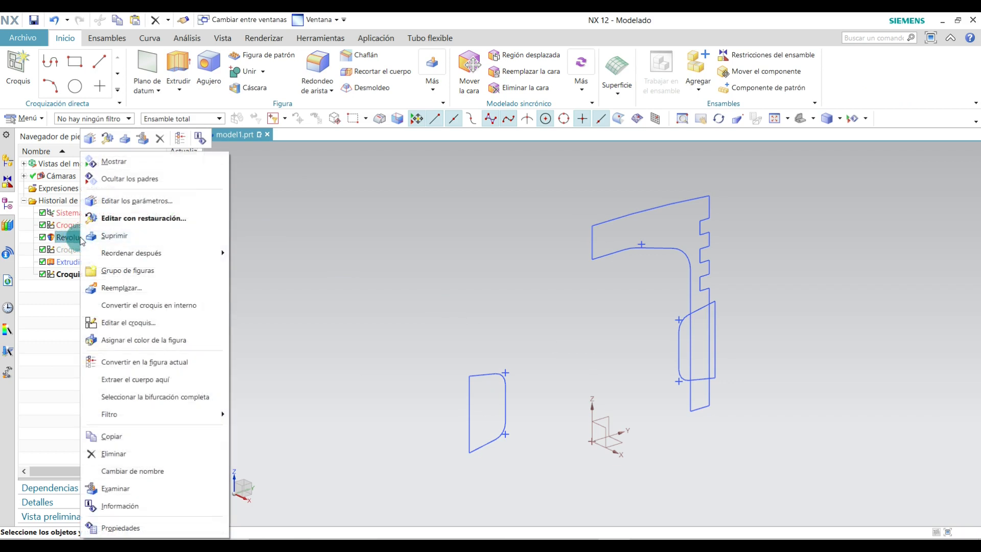
click(122, 163)
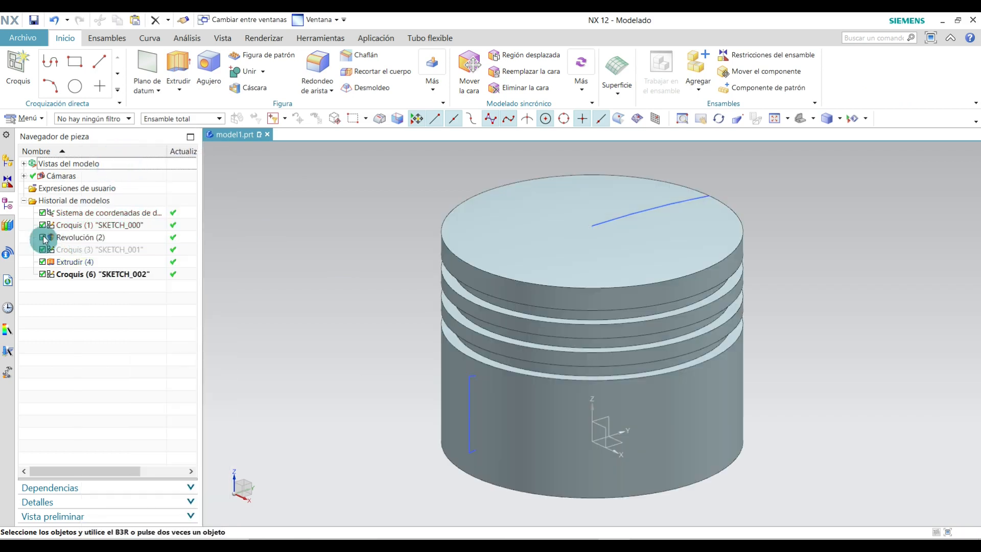
click(85, 251)
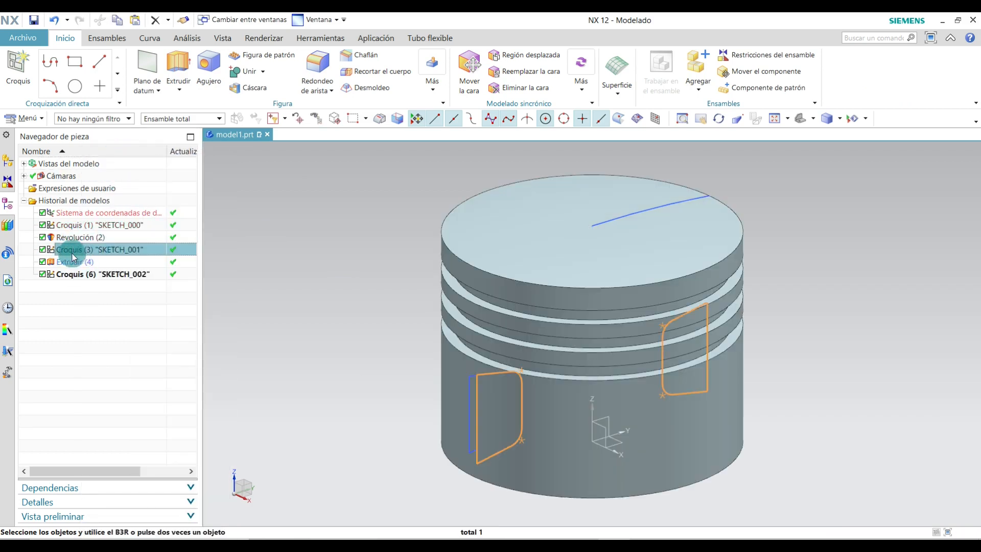
right_click(92, 254)
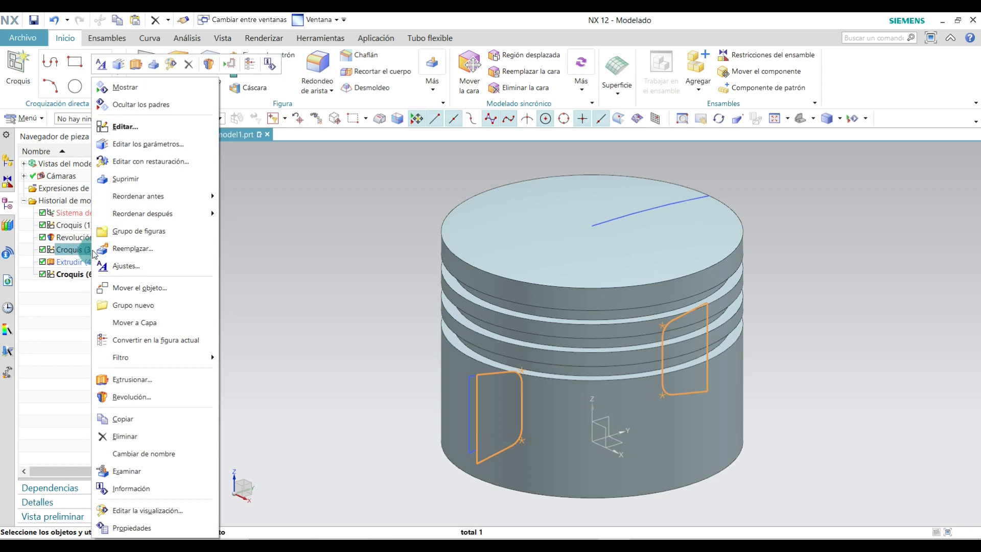
click(136, 86)
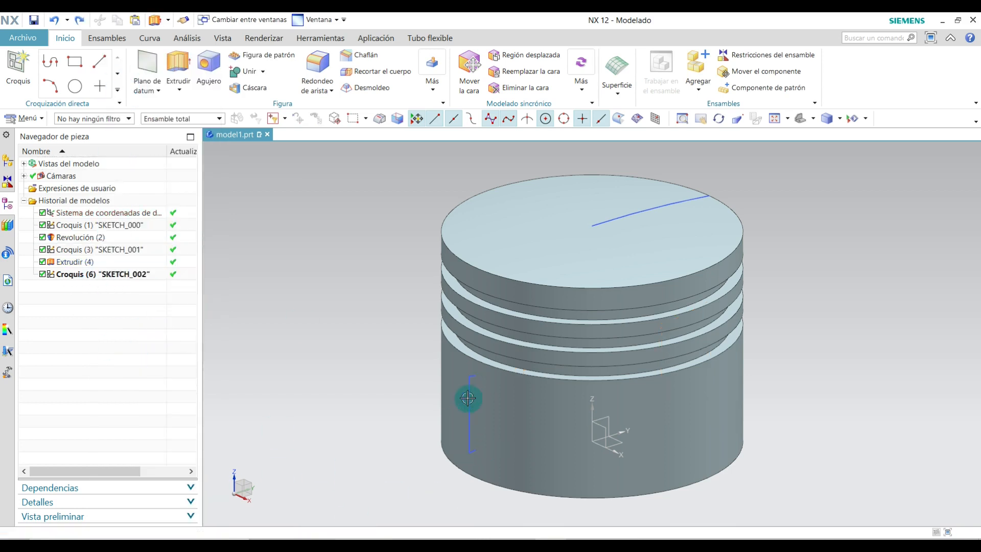
Step: Extrude the two pocket profiles of SKETCH_002 from -79 to 82 mm, subtracting them from the revolved body, and inspect the cuts
middle_drag(803, 359, 843, 388)
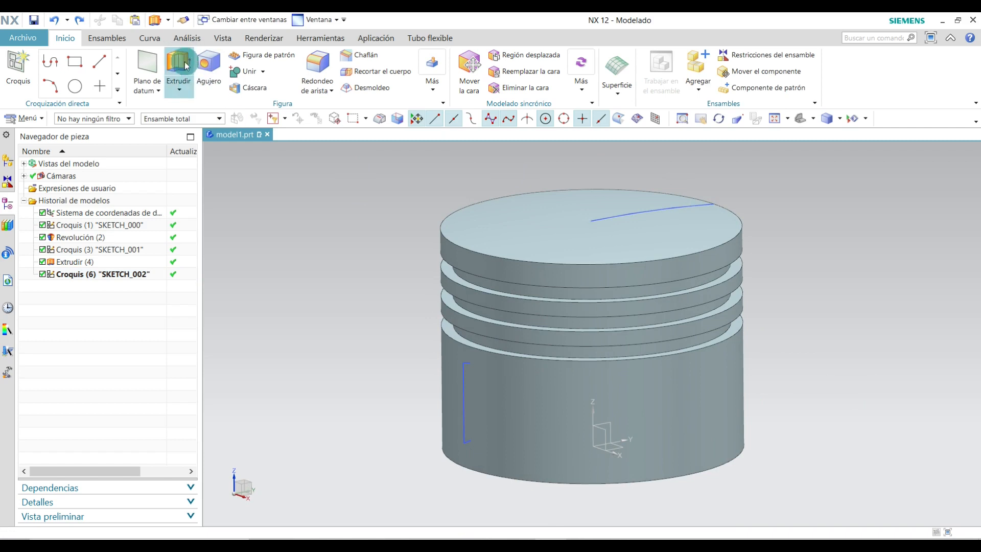
right_click(104, 280)
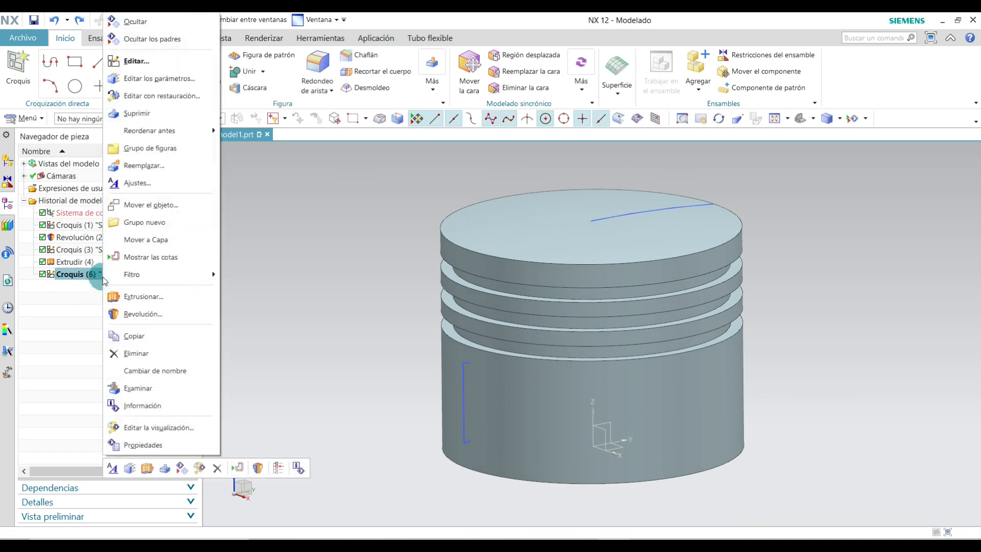
click(135, 296)
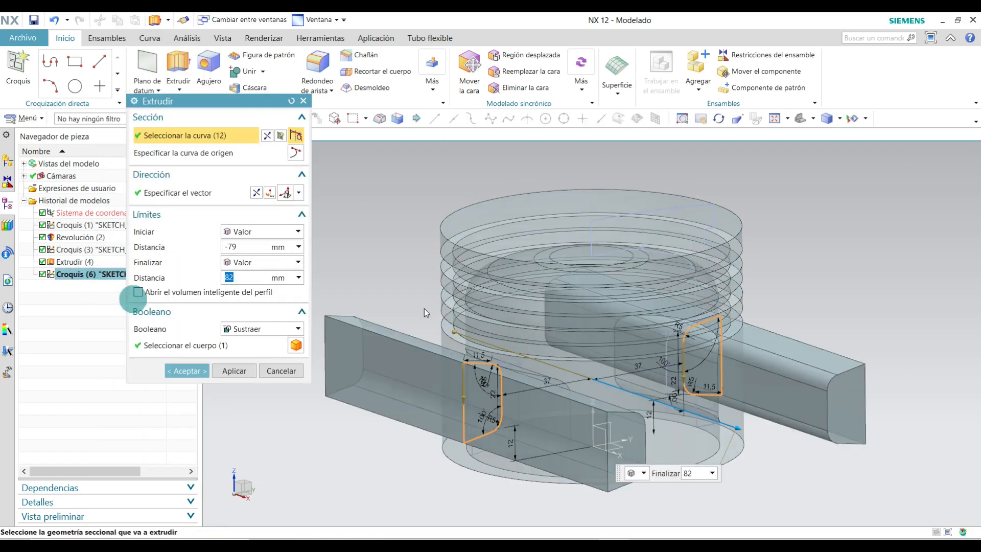
click(276, 328)
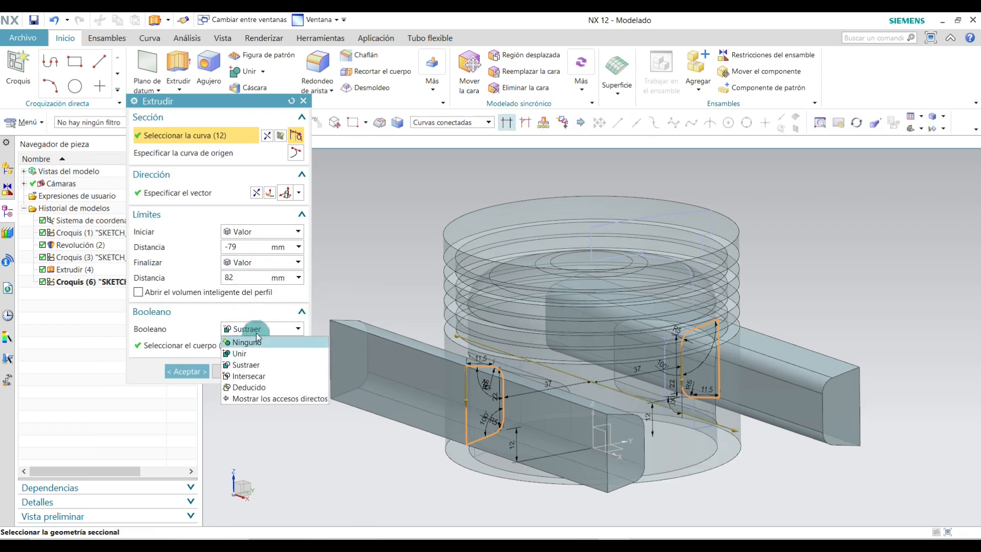
click(244, 361)
click(463, 267)
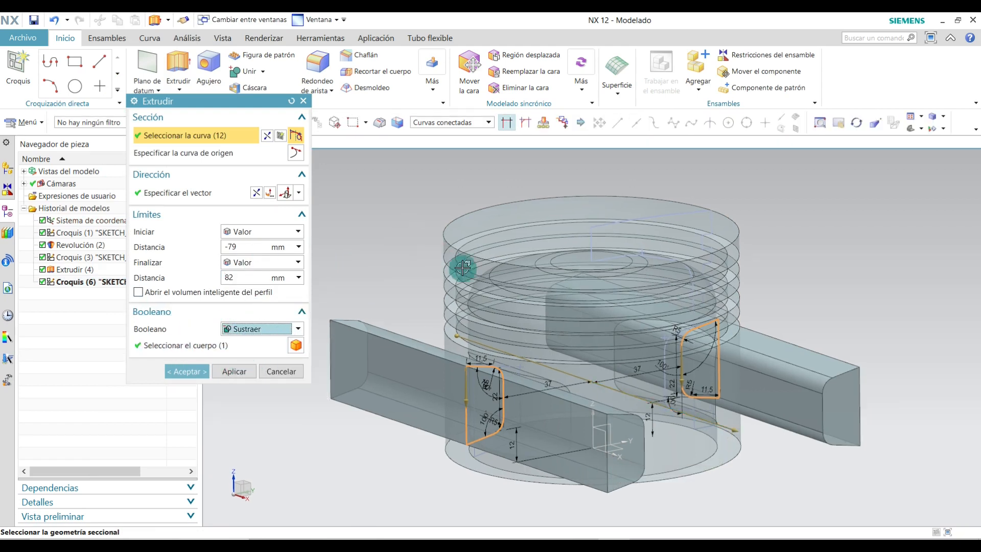
click(176, 346)
click(587, 438)
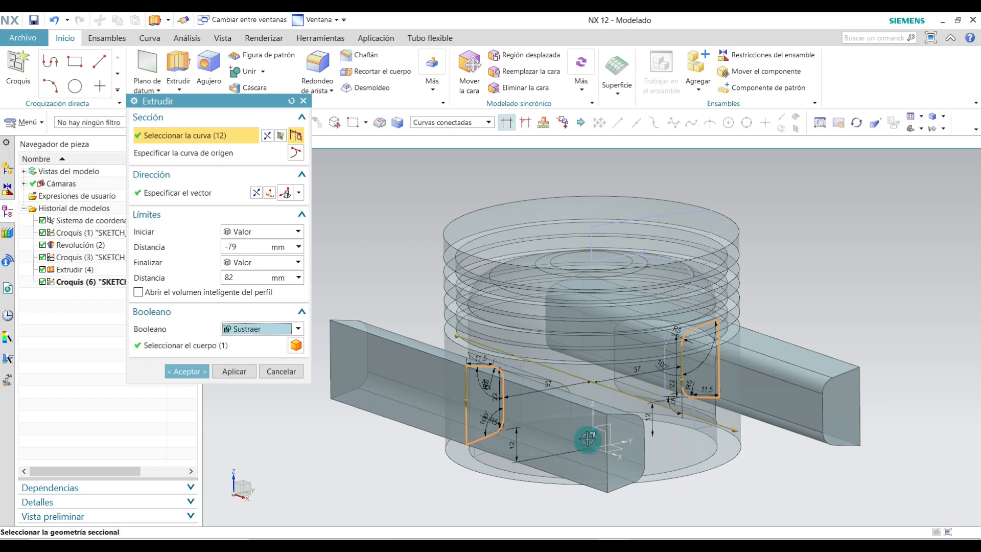
middle_drag(731, 253, 801, 238)
middle_drag(624, 387, 643, 353)
click(247, 239)
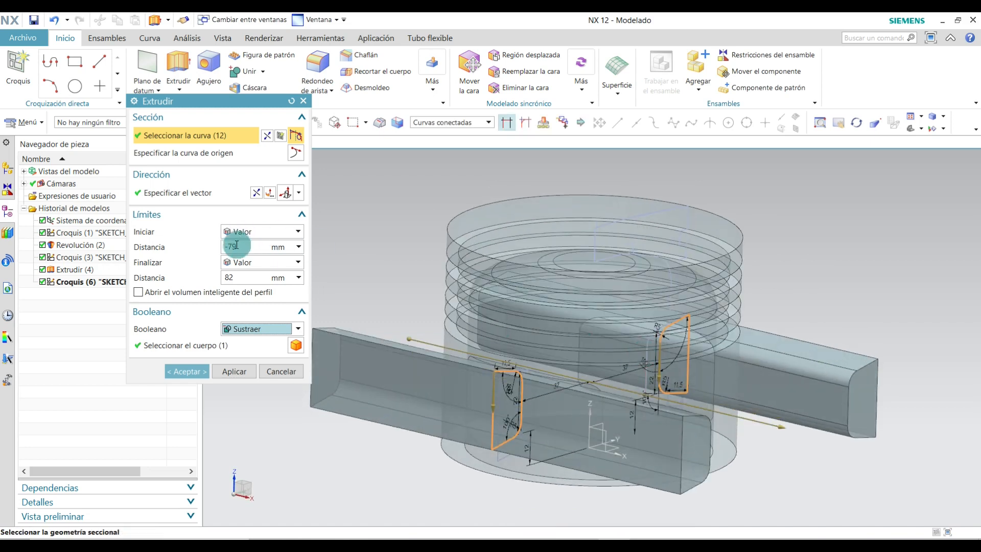
click(224, 261)
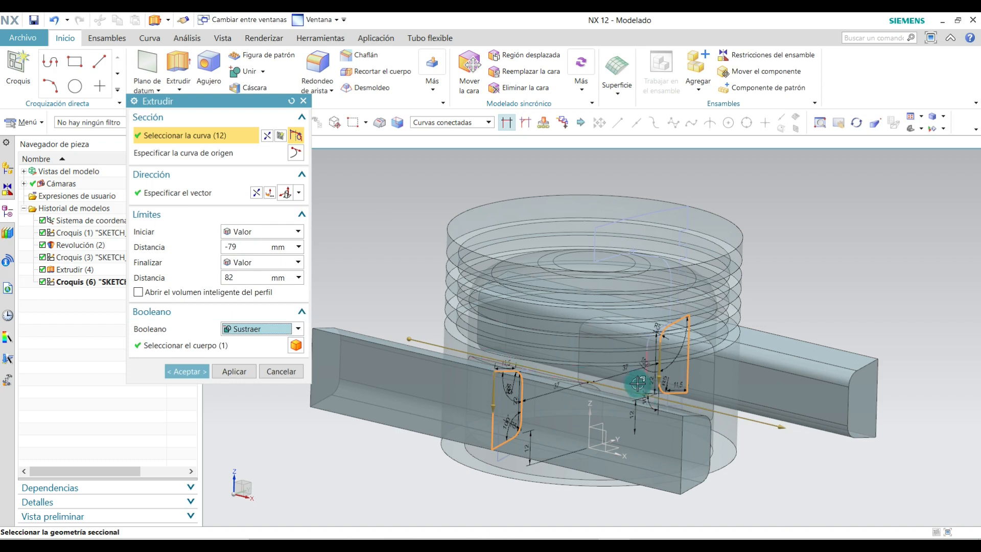
scroll(637, 384, down, 2)
scroll(625, 382, up, 2)
click(187, 372)
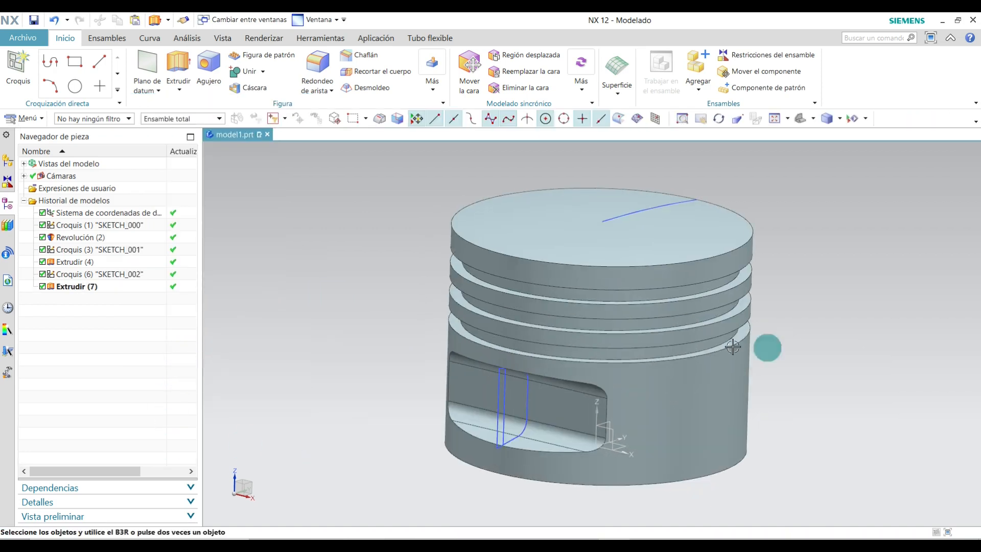
middle_drag(803, 289, 803, 340)
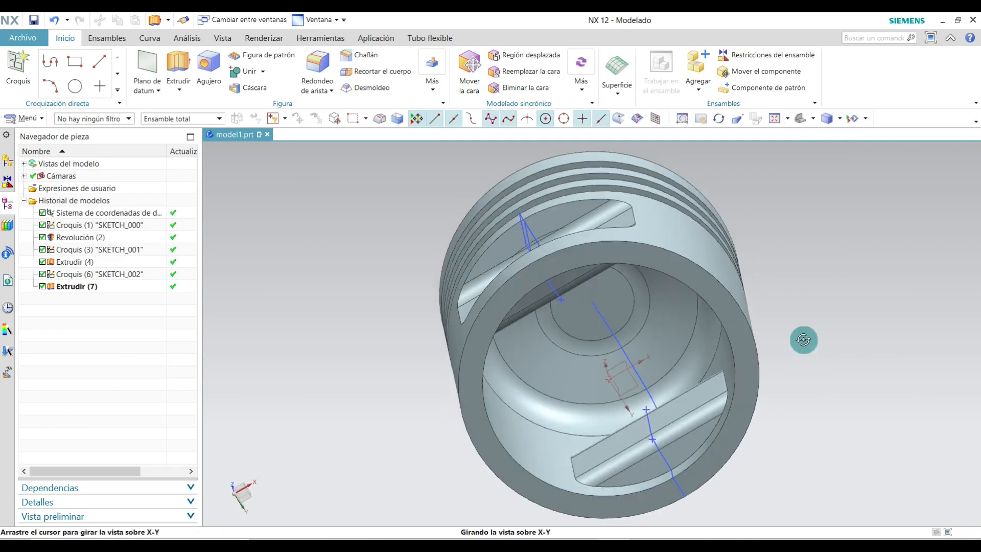
middle_drag(673, 412, 756, 407)
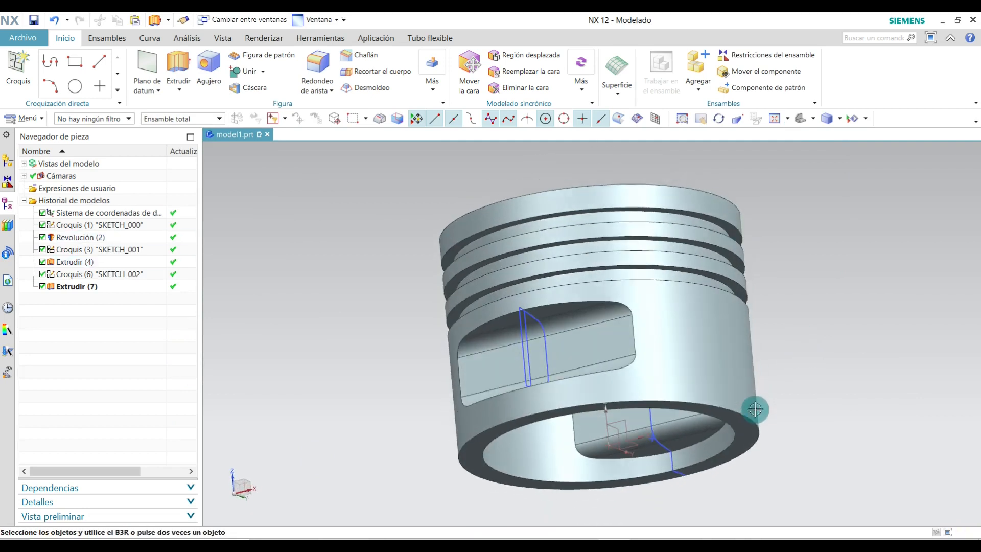
Step: Examine the piston drawing's front view, 3D view and section A-A for the pin bore and boss dimensions
middle_drag(585, 341, 836, 177)
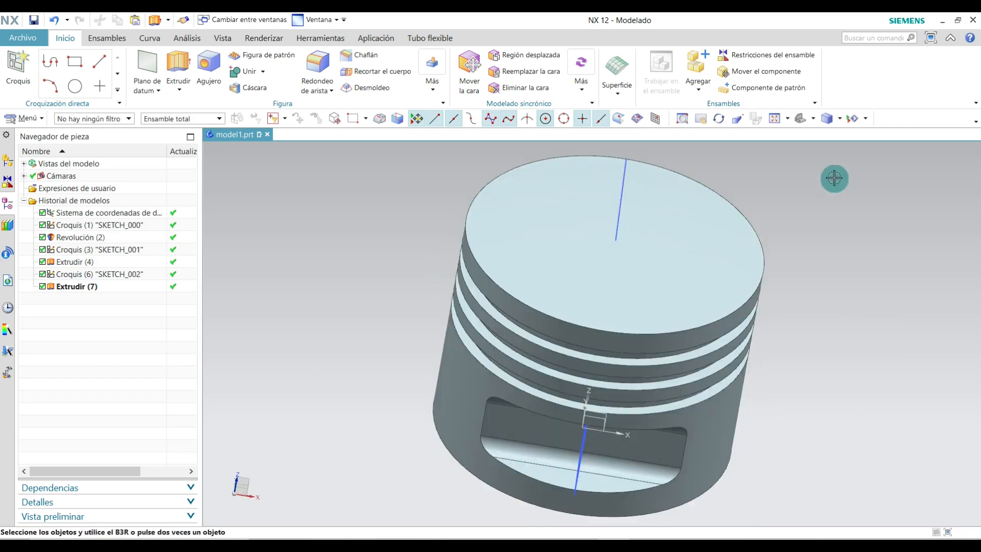
click(801, 124)
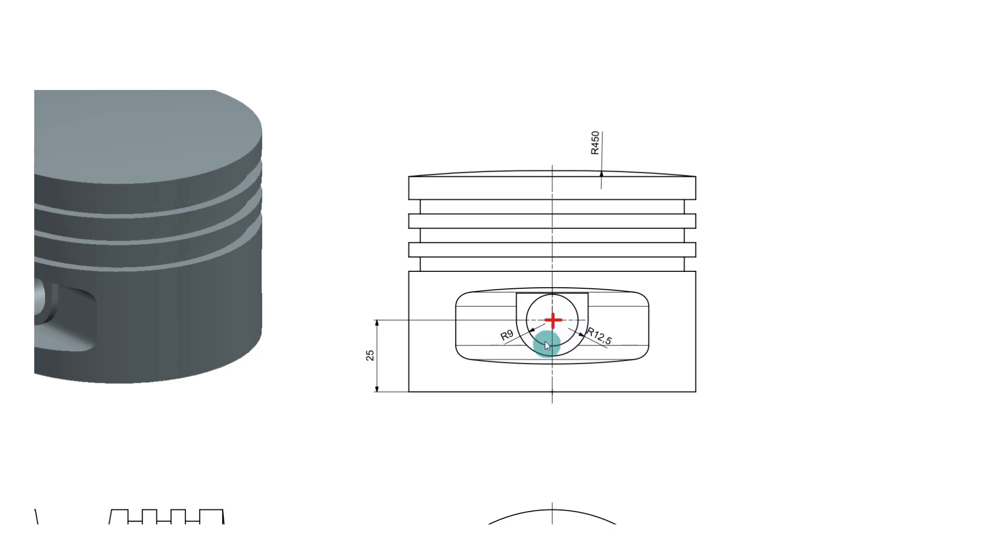
scroll(224, 308, left, 2)
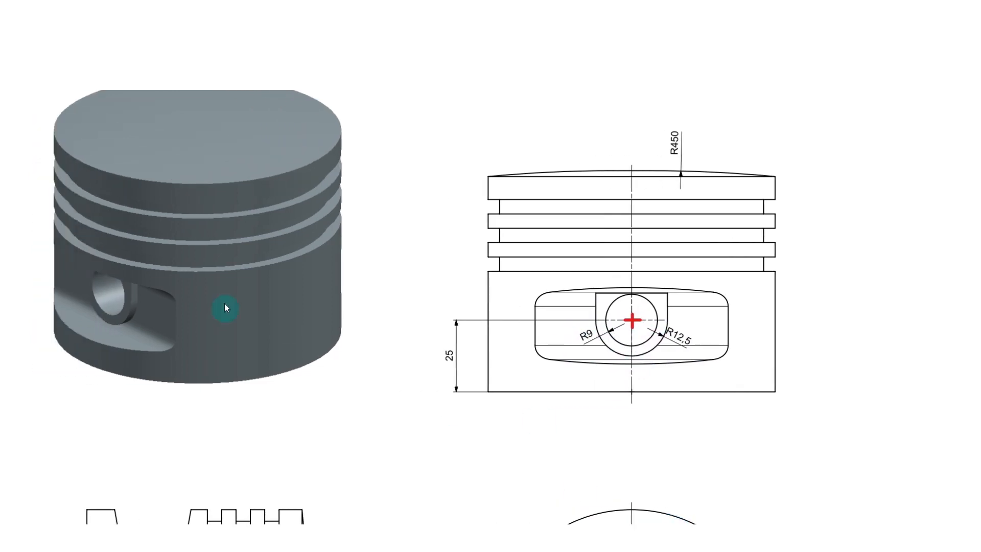
scroll(625, 430, down, 5)
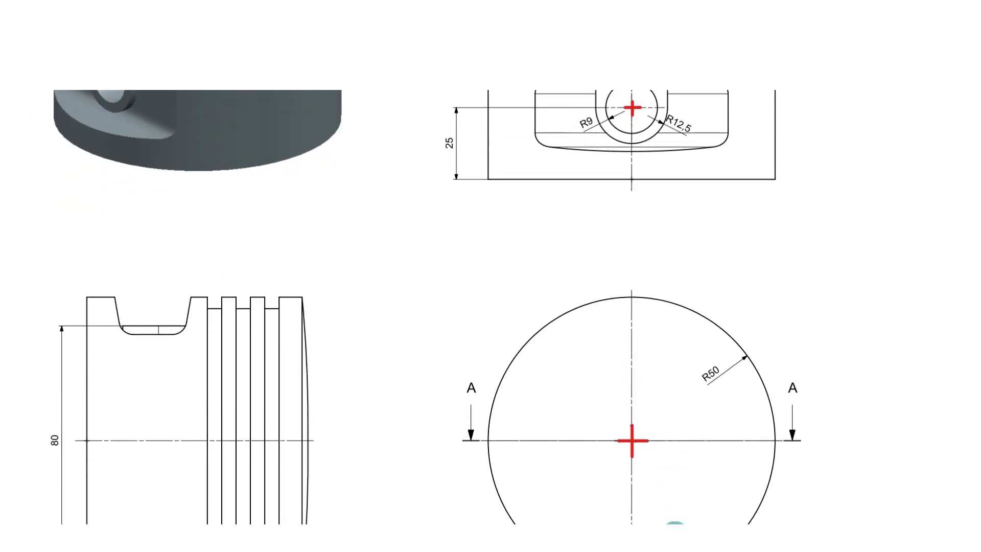
scroll(674, 522, right, 1)
scroll(599, 434, down, 11)
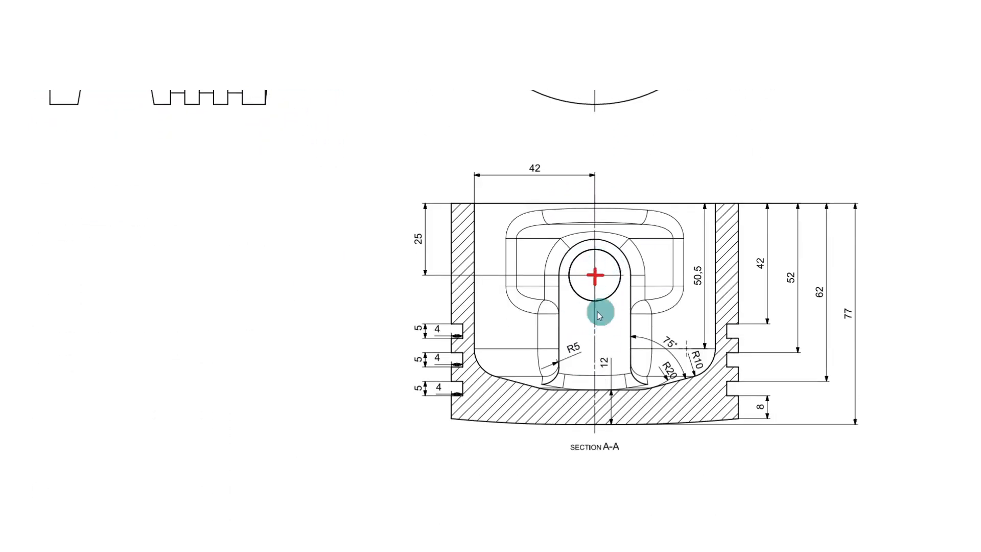
scroll(594, 326, up, 1)
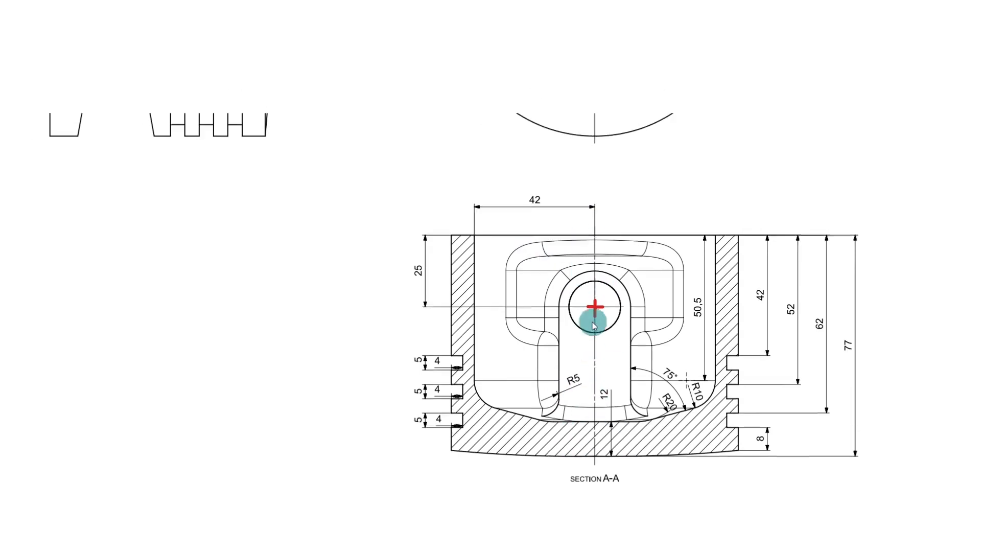
scroll(594, 326, up, 4)
scroll(603, 280, down, 2)
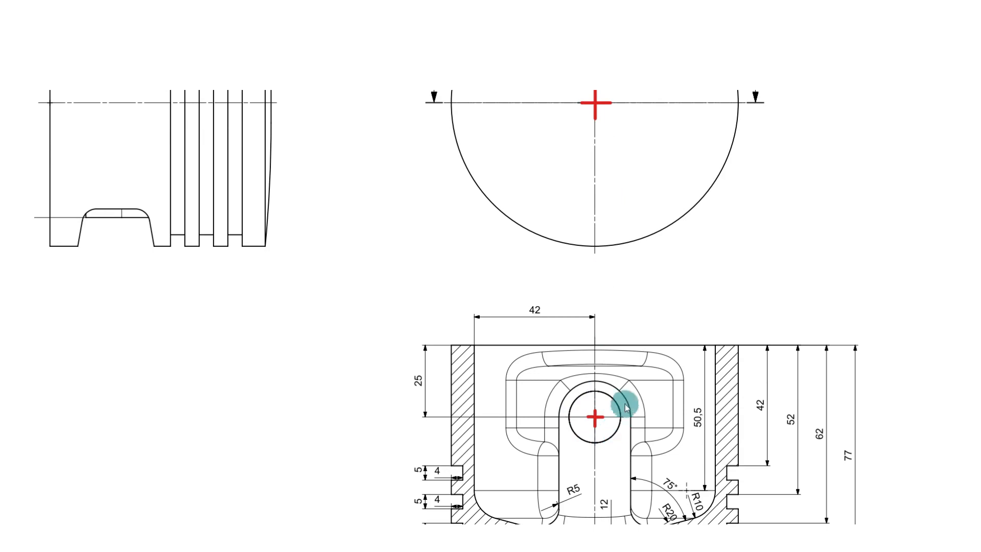
scroll(624, 419, up, 10)
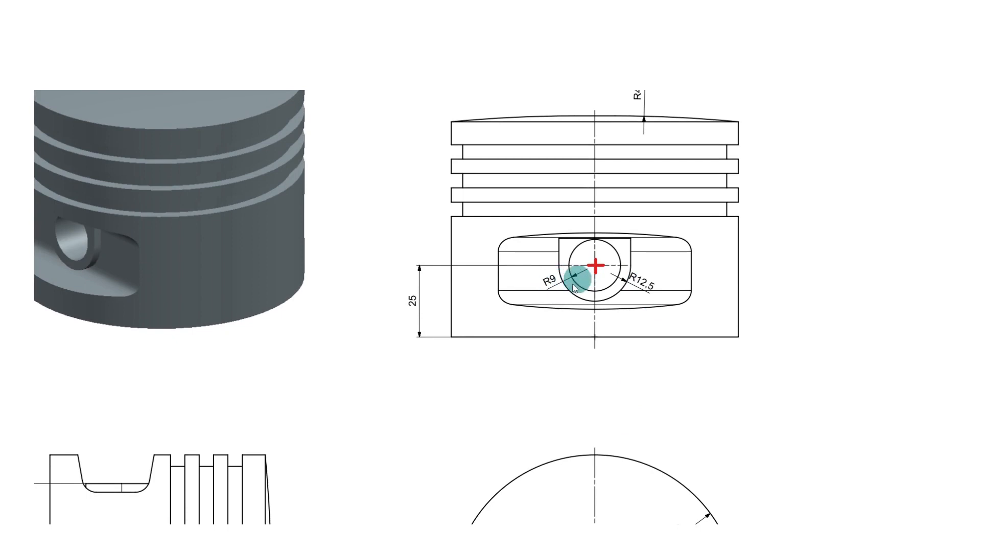
scroll(575, 310, down, 10)
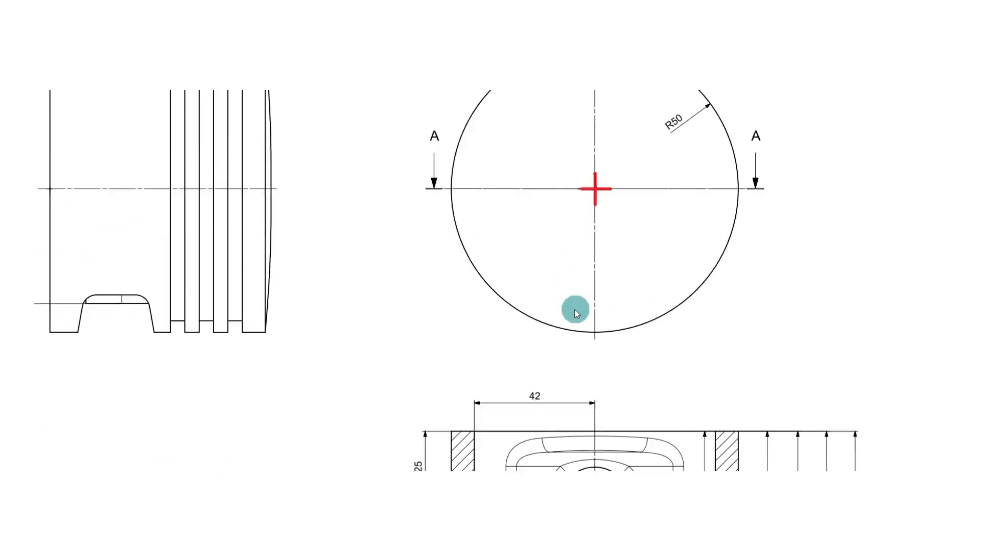
scroll(575, 310, down, 1)
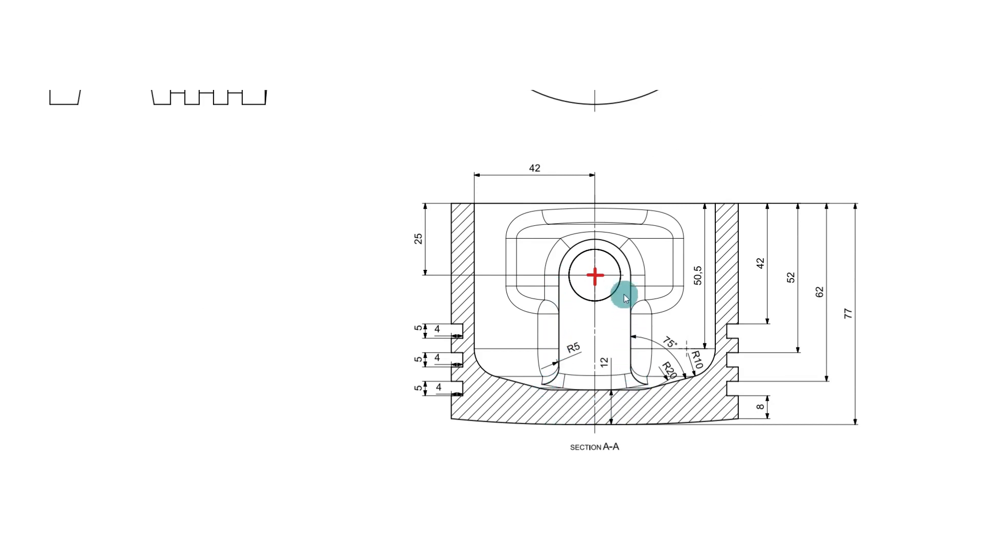
scroll(613, 334, up, 10)
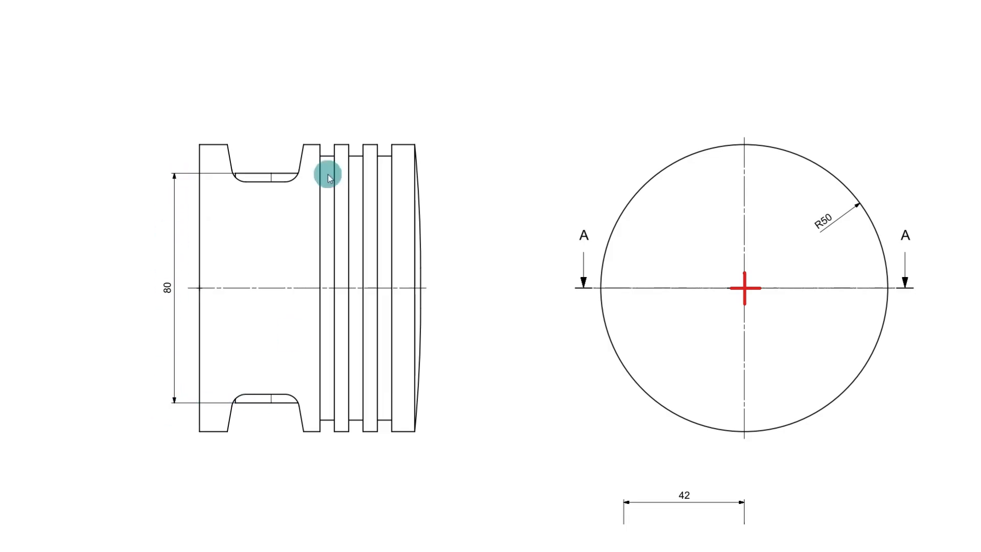
scroll(338, 230, up, 5)
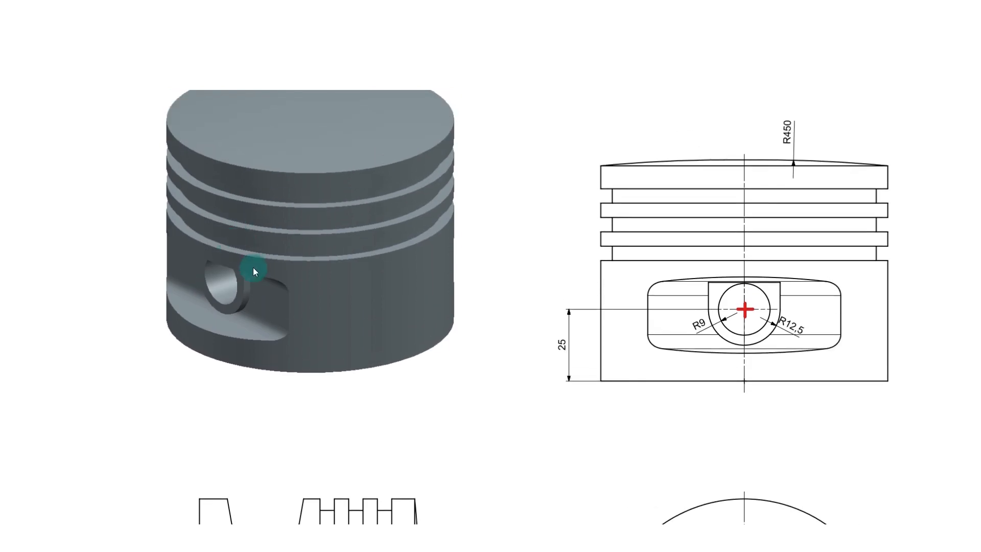
scroll(460, 260, down, 4)
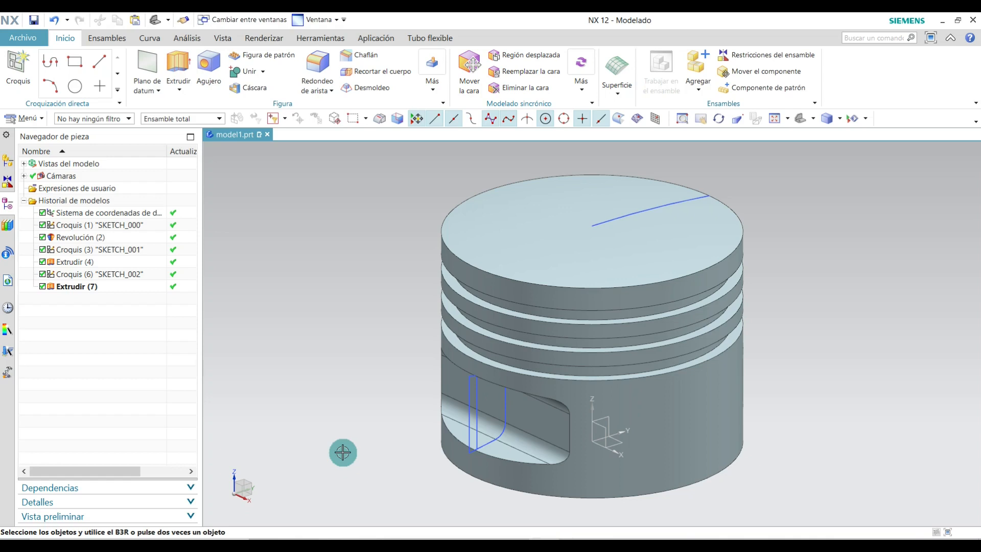
Step: Create a datum plane on the coordinate system's XZ plane with 0 mm offset, stretched upward to about 75 mm long
click(146, 64)
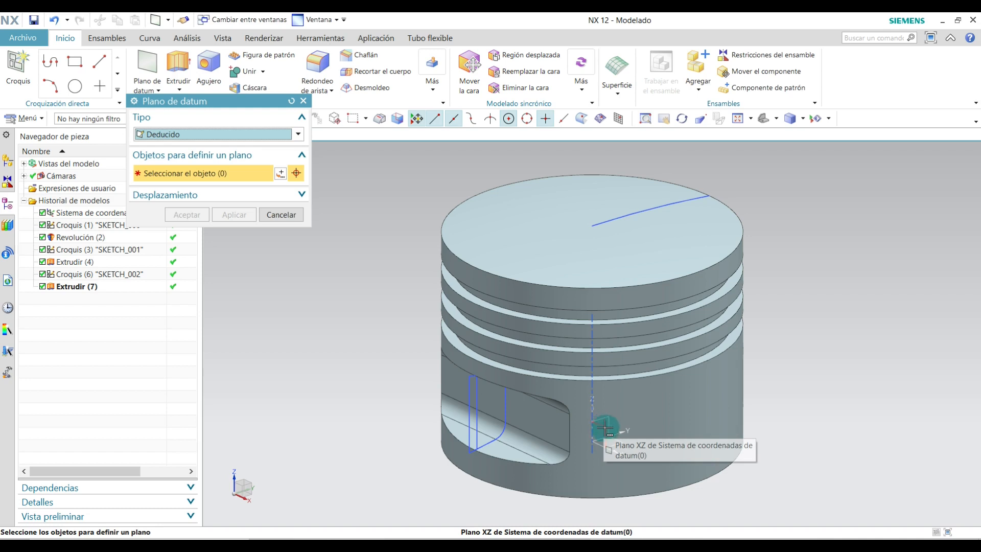
click(605, 429)
click(659, 425)
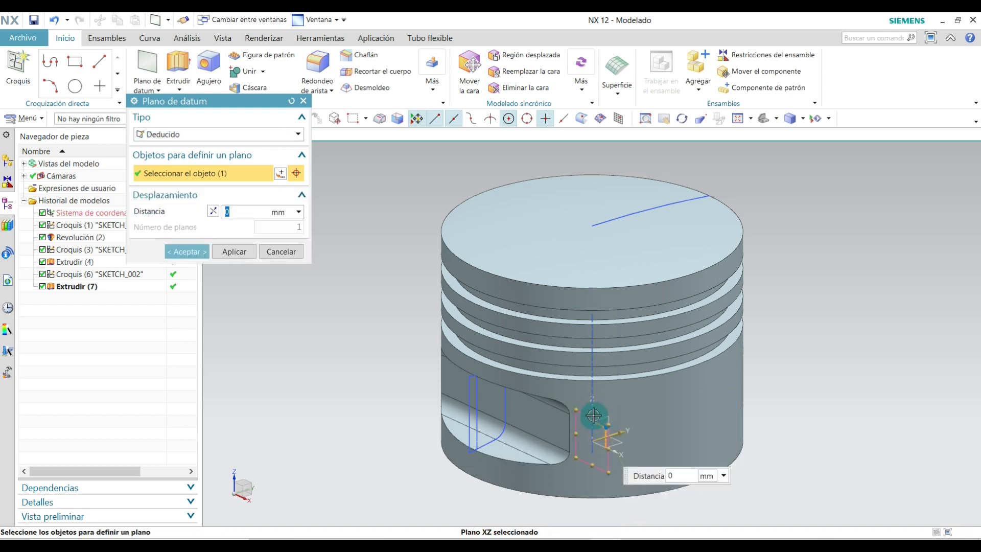
drag(593, 415, 600, 252)
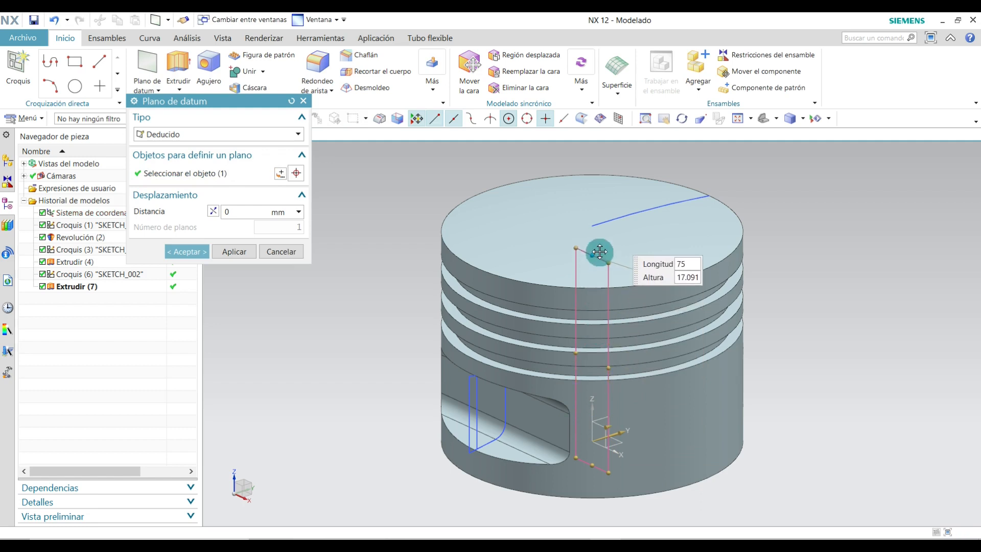
click(186, 251)
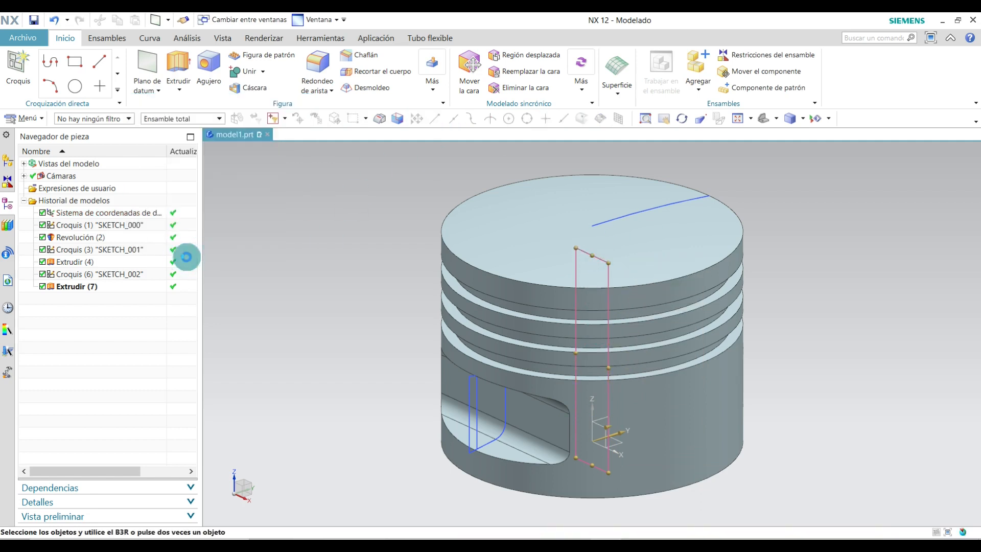
Step: Hide the revolved body and the sketches SKETCH_000, SKETCH_001 and SKETCH_002, leaving the datum plane visible
right_click(76, 240)
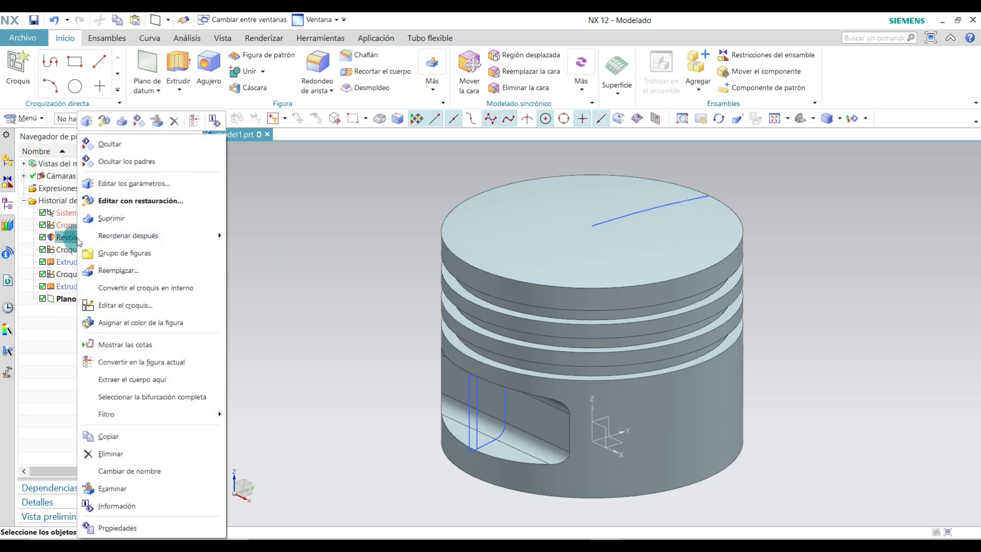
click(123, 144)
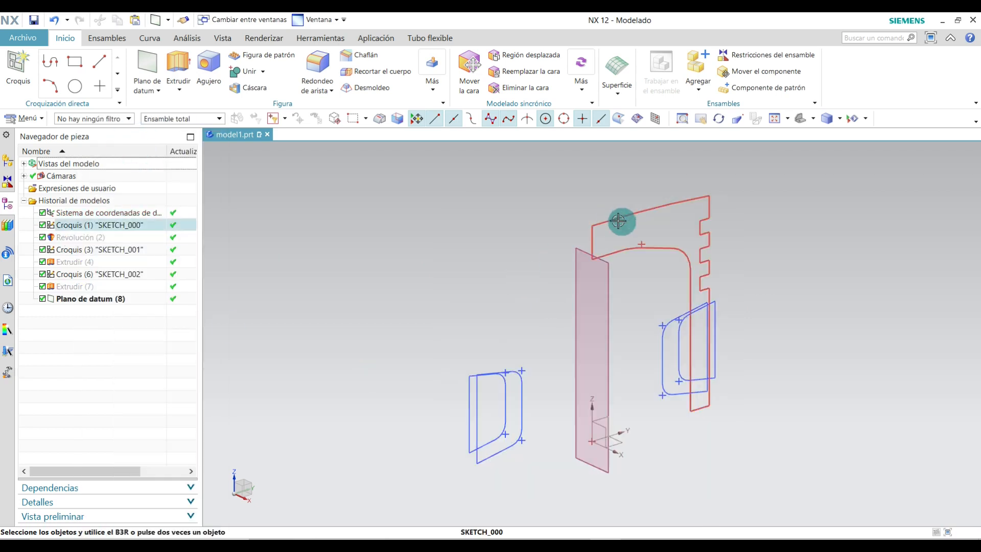
right_click(87, 229)
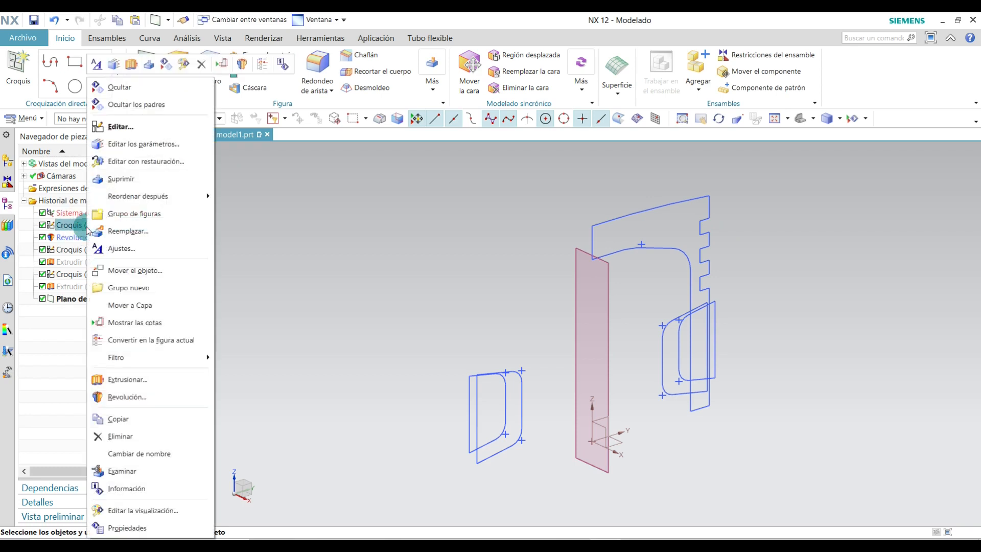
click(119, 89)
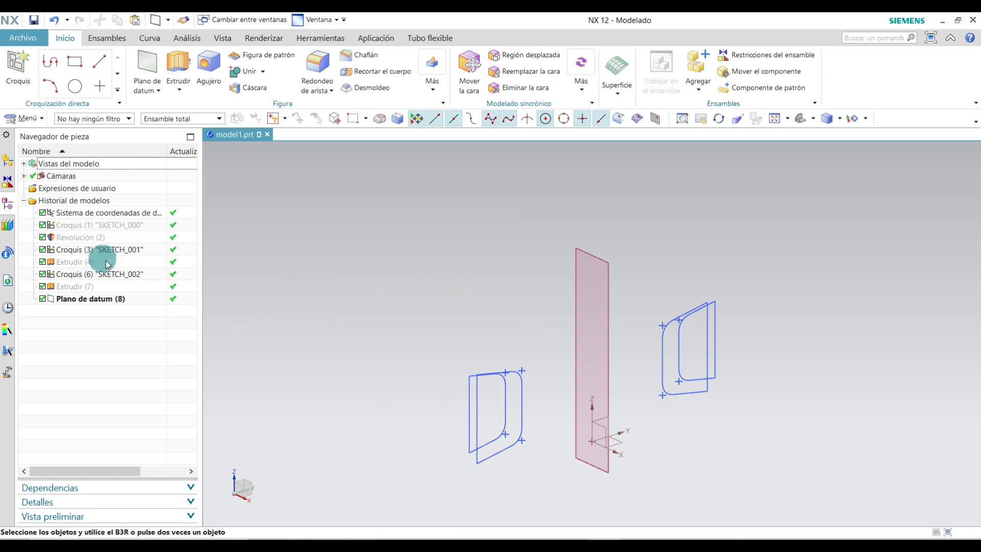
right_click(103, 257)
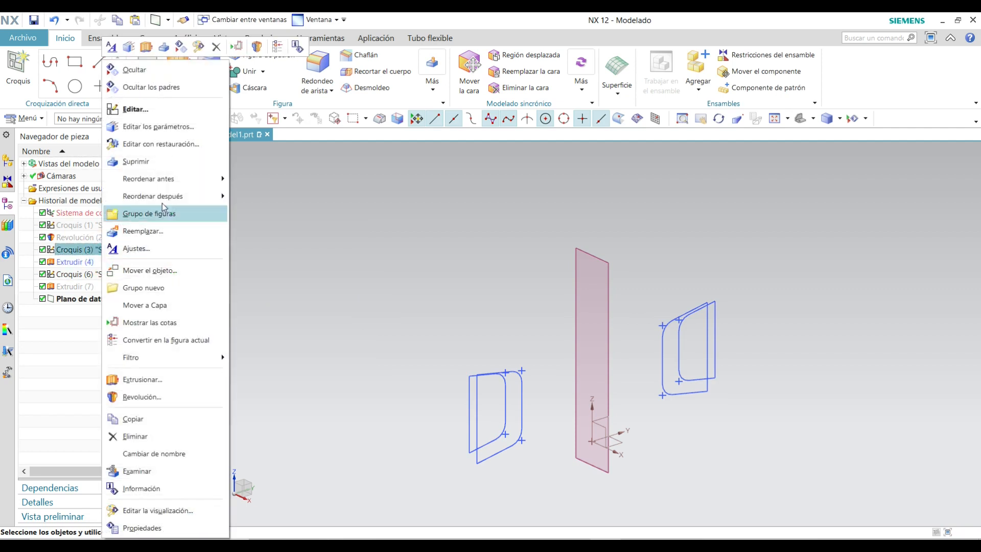
click(186, 68)
right_click(477, 378)
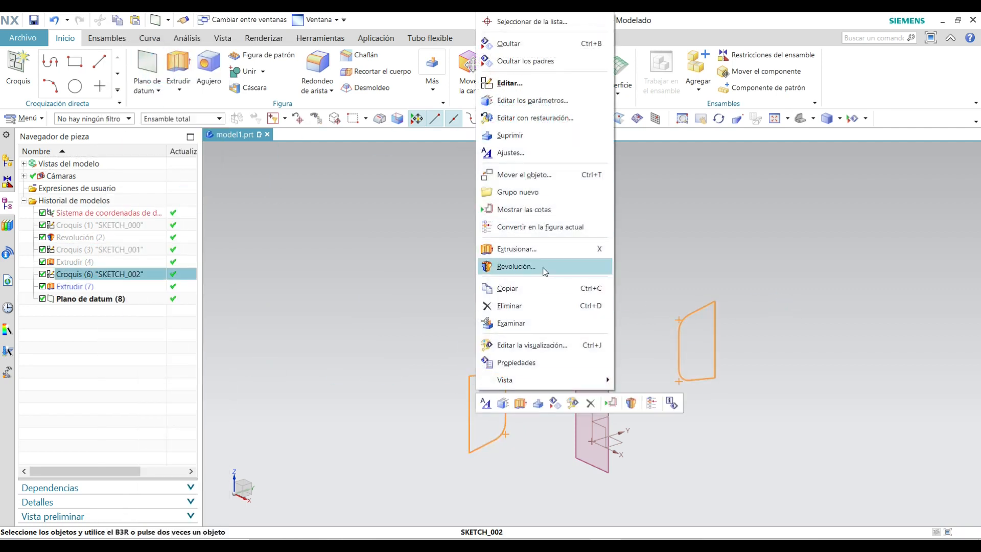
click(509, 44)
Step: Start a new sketch on the XZ datum plane with the inferred orientation
click(18, 66)
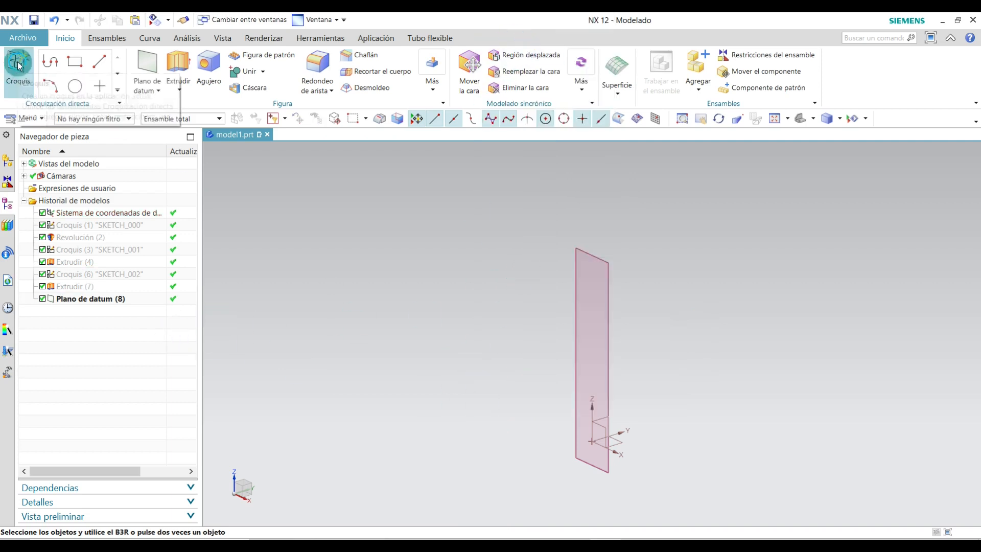
click(593, 260)
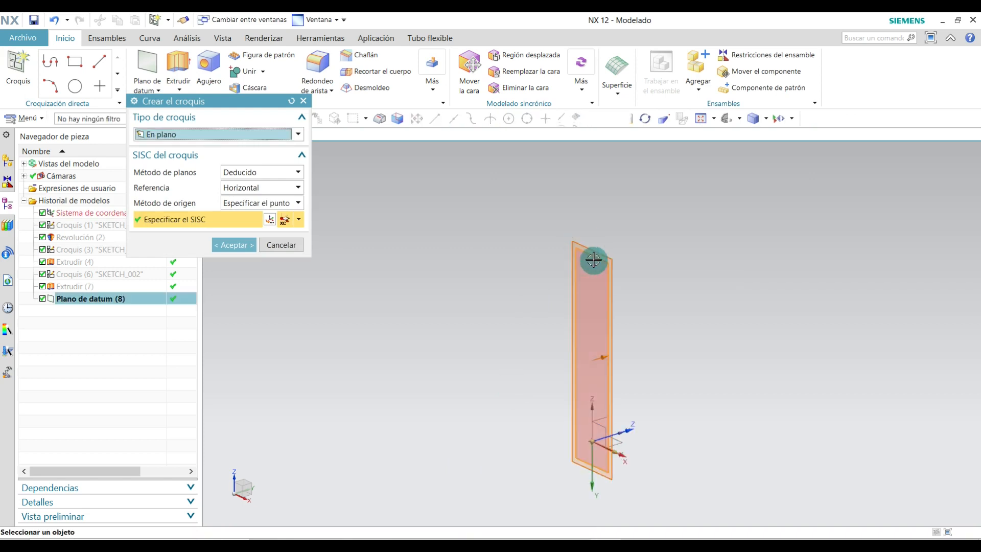
click(238, 243)
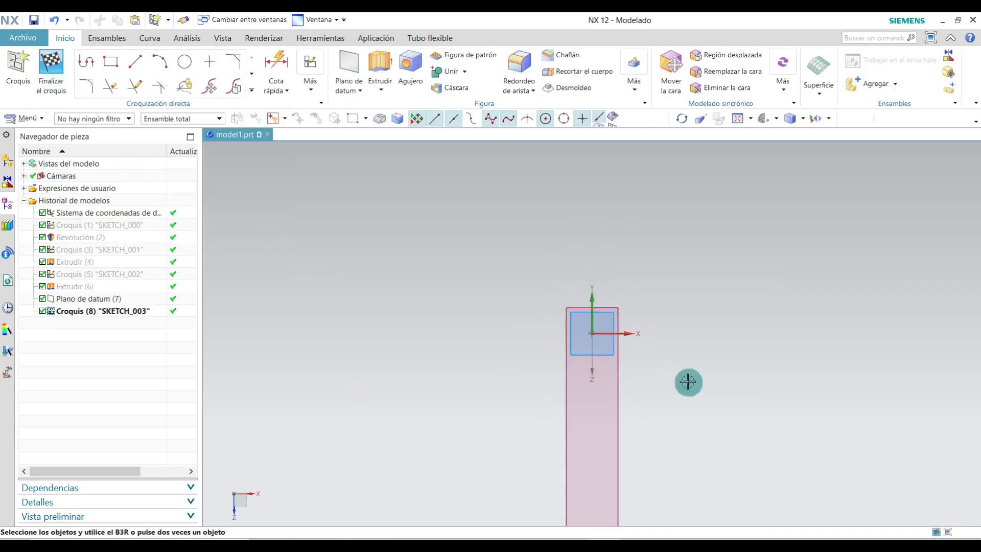
Step: Draw a 25 mm vertical line at 270° from the sketch origin along the model's Z axis
click(146, 65)
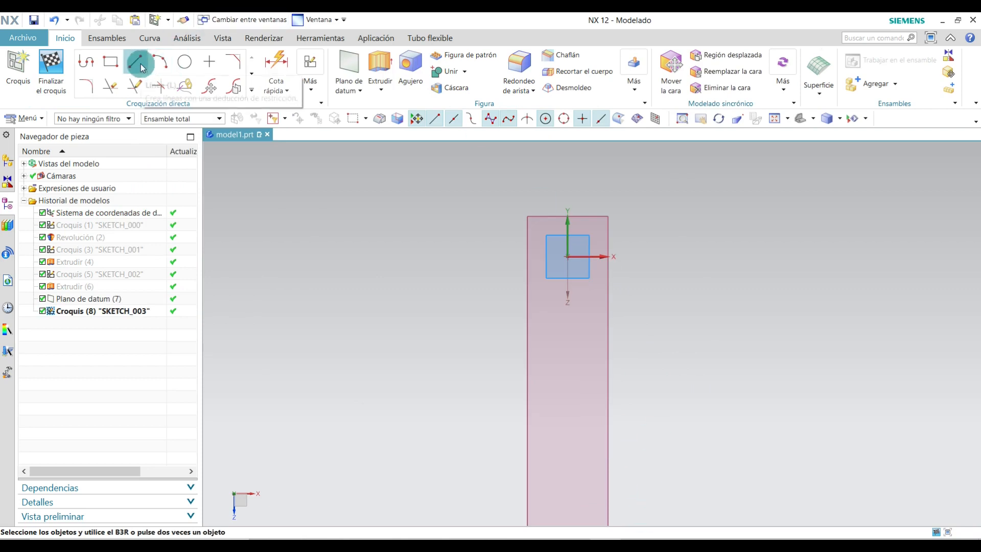
click(567, 257)
scroll(565, 355, up, 3)
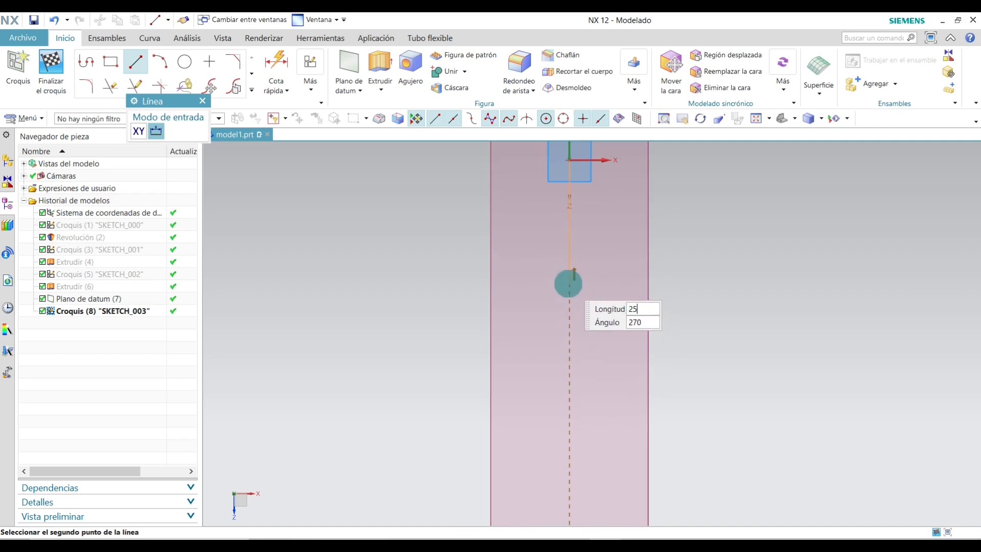
key(Return)
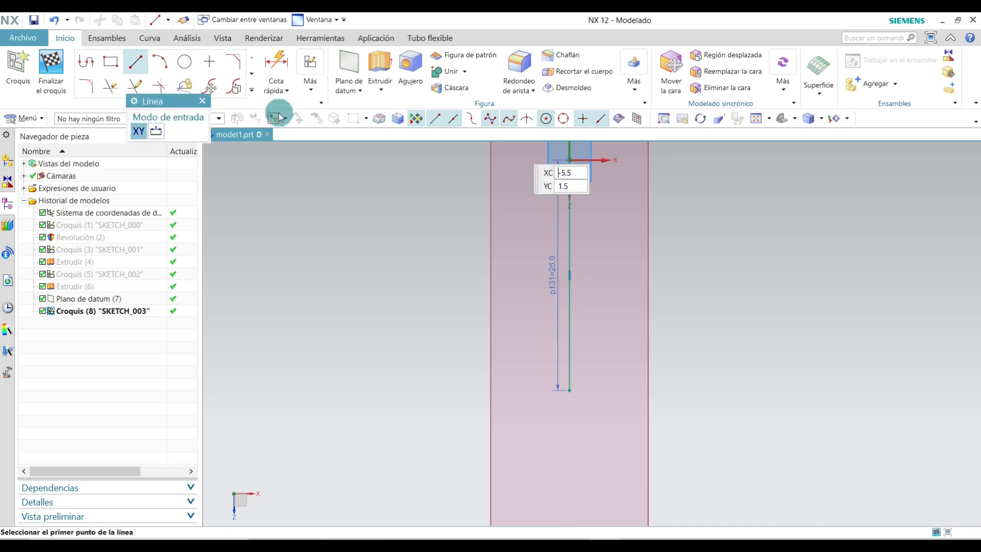
click(202, 100)
Step: Draw a 25 mm diameter circle centred on the free end of the 25 mm line
click(184, 61)
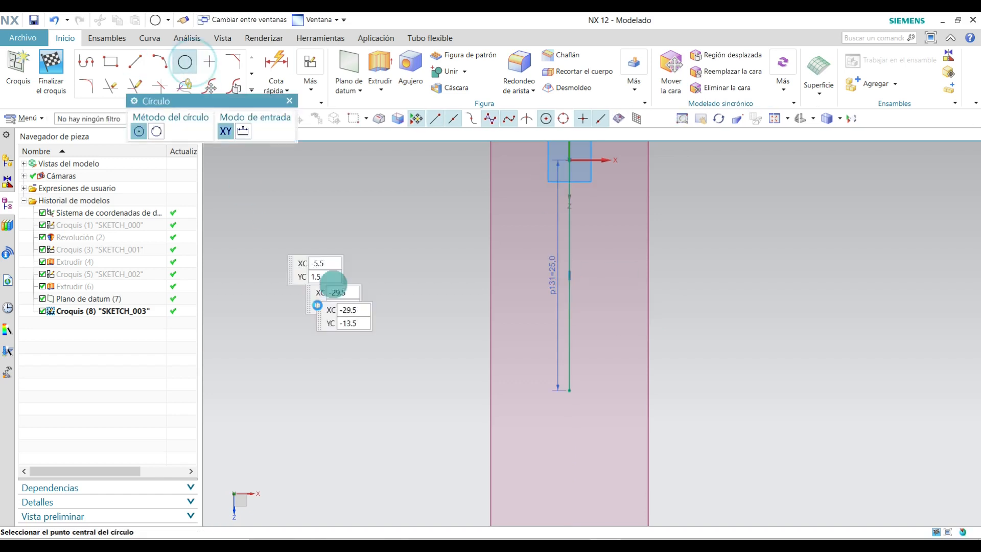
scroll(610, 429, up, 1)
scroll(610, 429, up, 1)
click(547, 368)
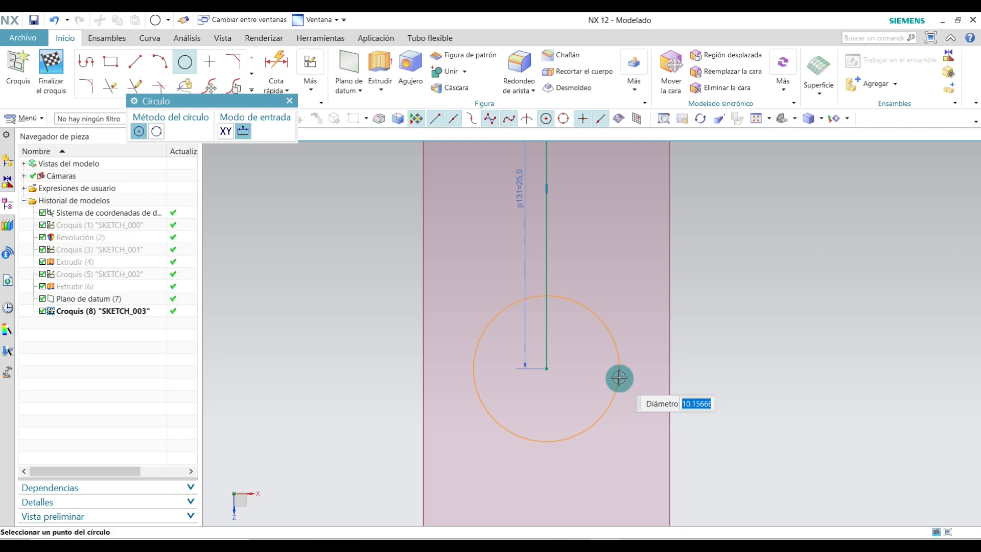
key(Return)
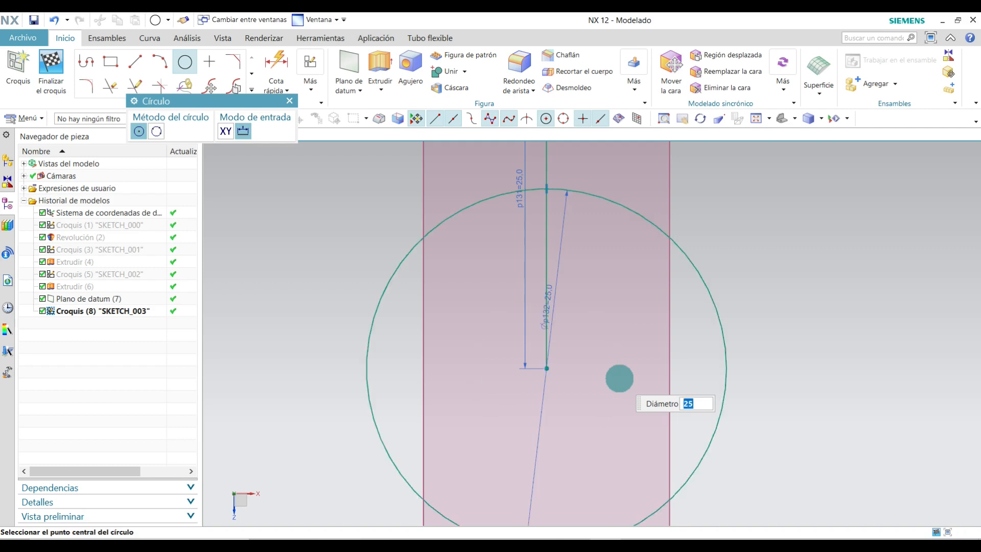
click(290, 101)
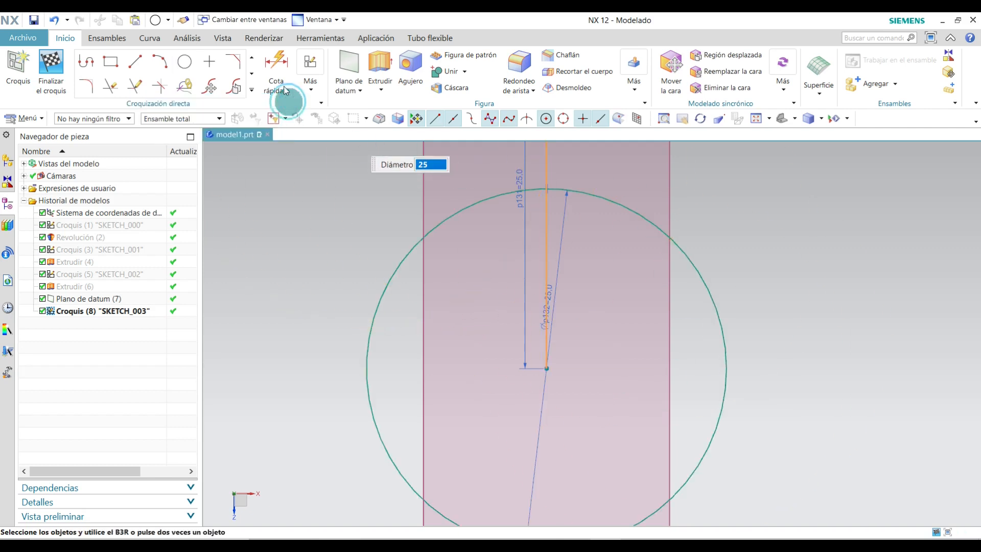
Step: Draw an 18 mm diameter circle concentric with the 25 mm circle
click(198, 62)
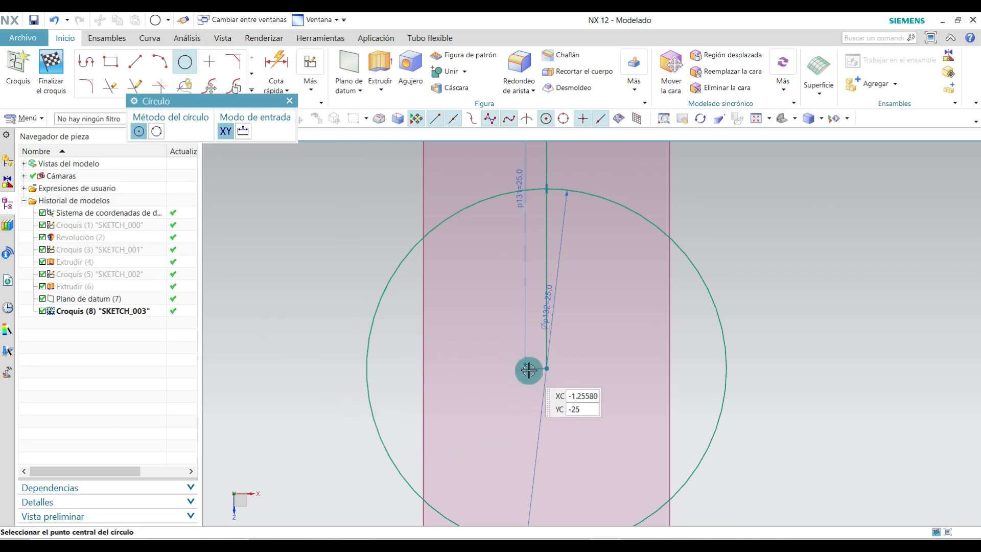
click(546, 368)
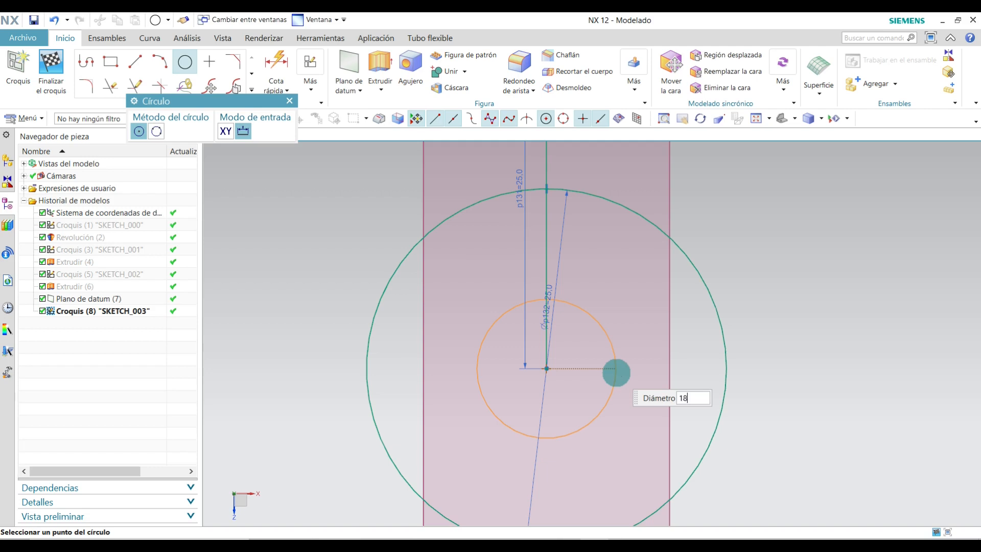
click(616, 372)
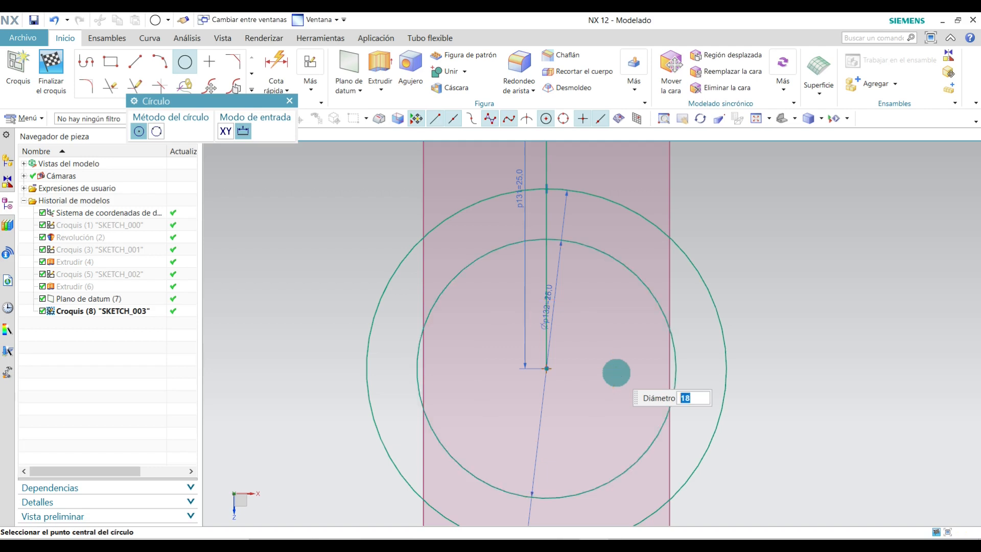
click(290, 100)
Step: Draw a 50 mm vertical line at 270° from the left quadrant of the 25 mm circle
scroll(511, 297, down, 5)
scroll(532, 358, up, 1)
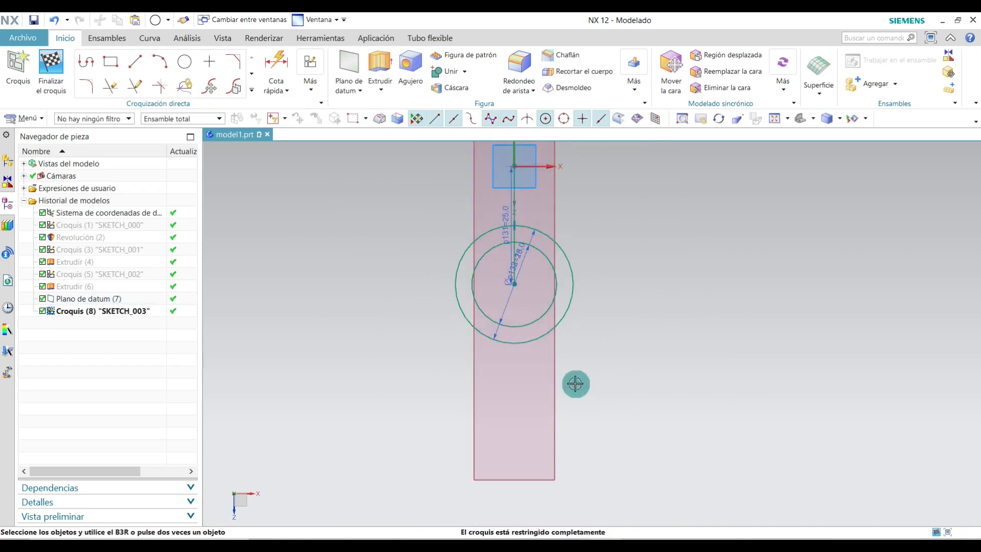
scroll(575, 384, up, 1)
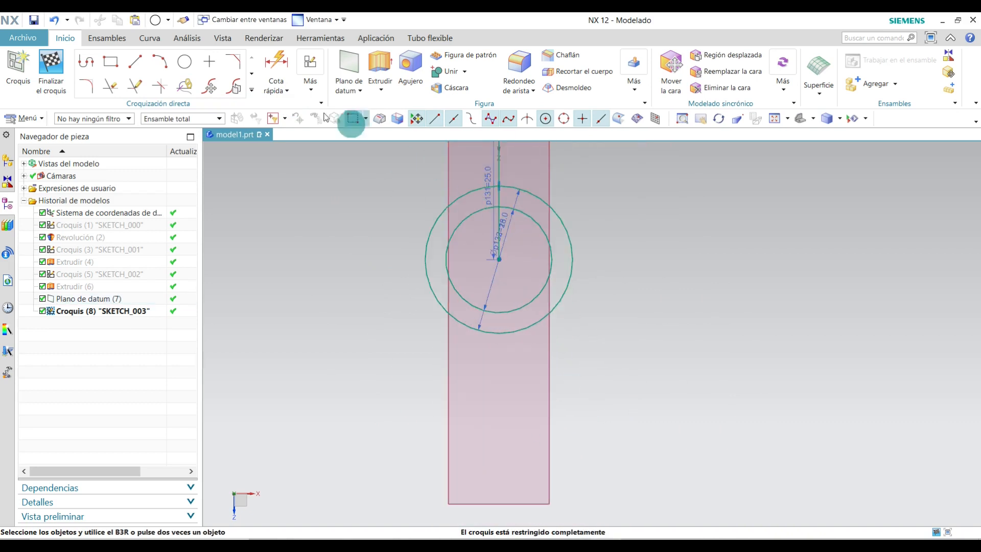
click(138, 63)
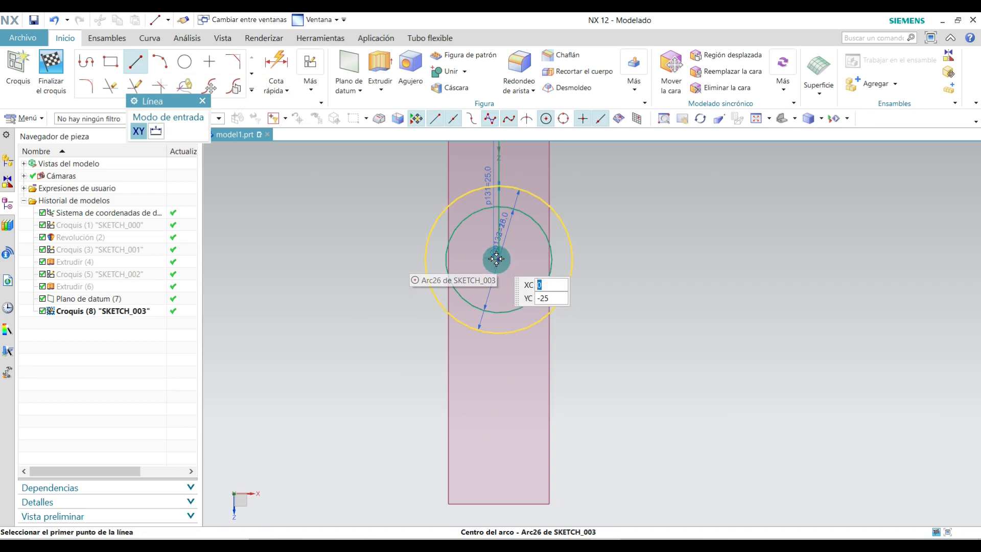
click(425, 261)
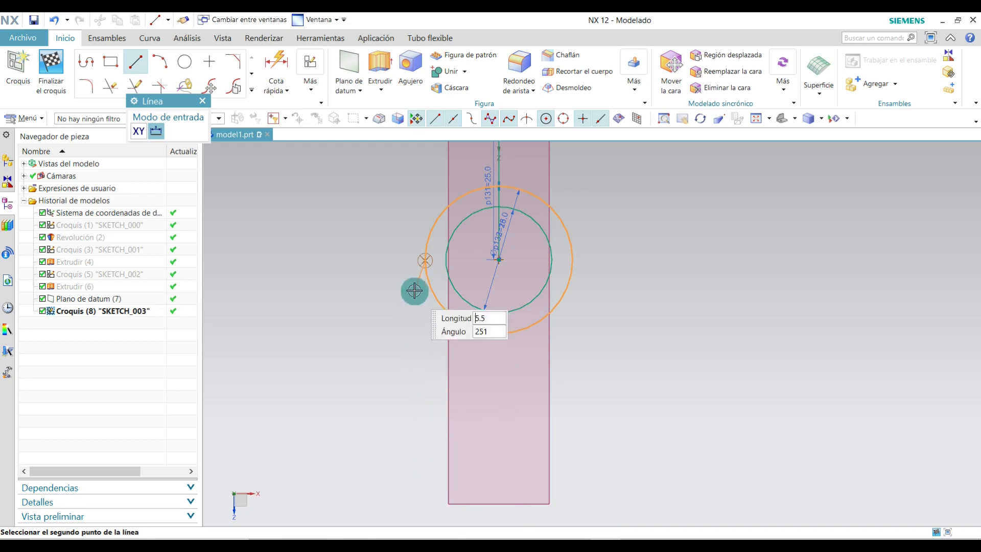
scroll(413, 446, up, 1)
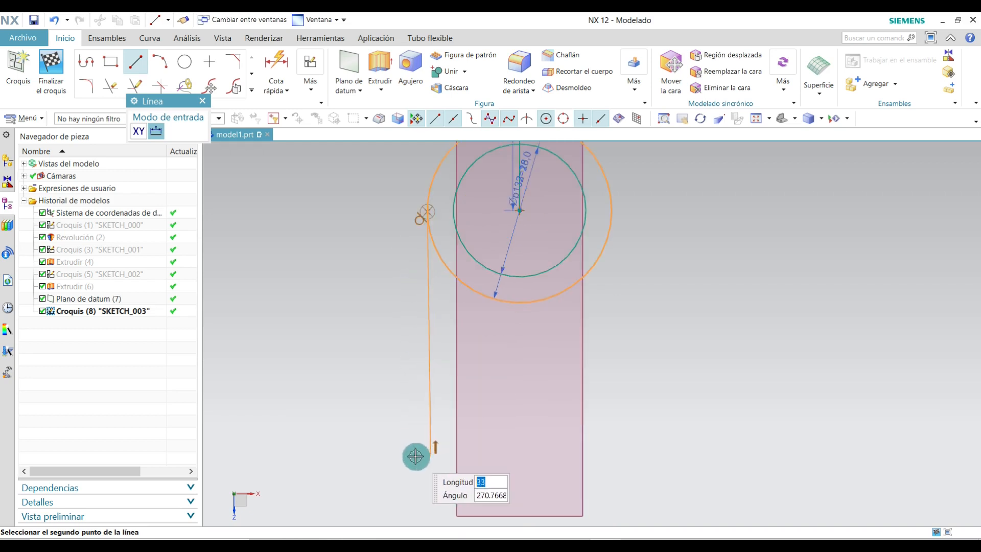
scroll(407, 356, down, 2)
scroll(403, 418, up, 2)
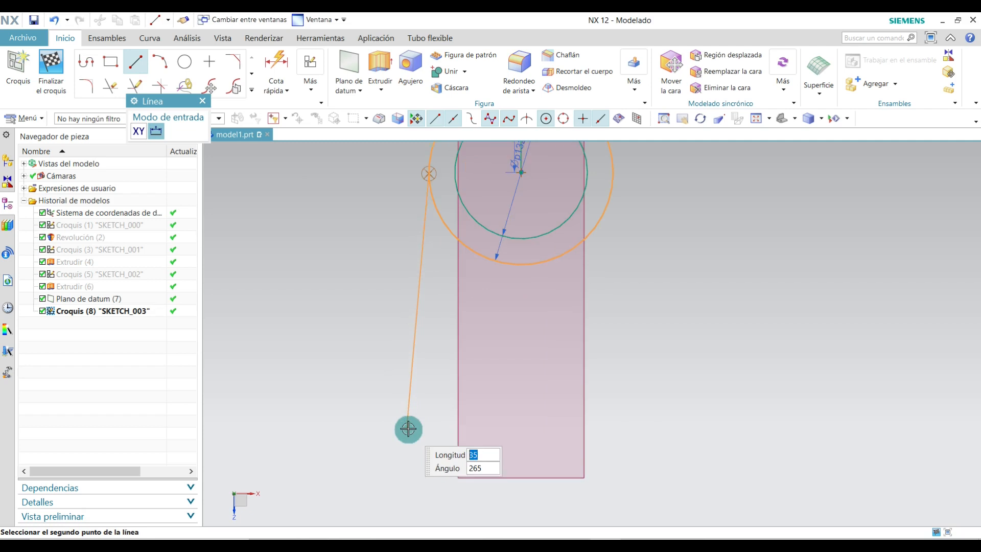
scroll(417, 454, down, 1)
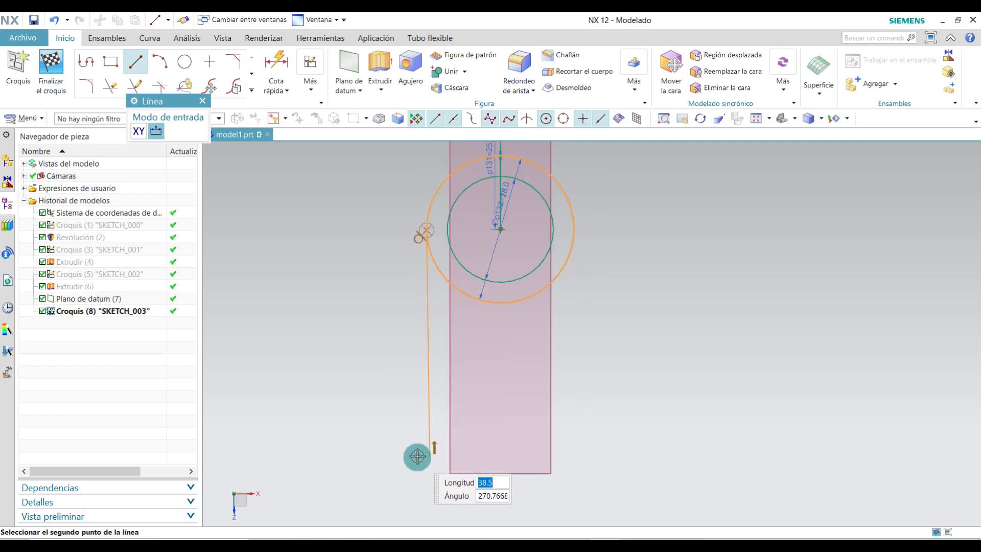
scroll(415, 448, up, 1)
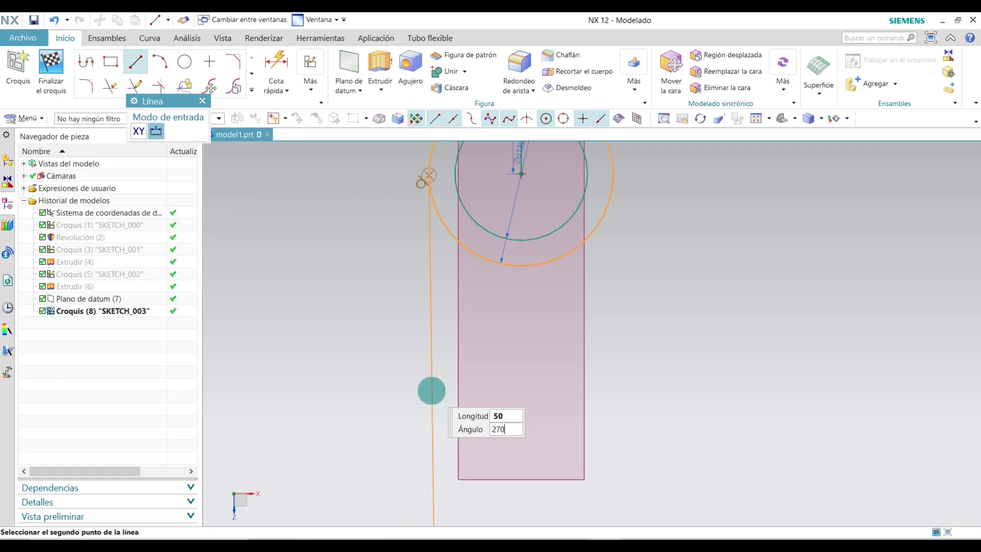
key(Return)
scroll(427, 368, down, 3)
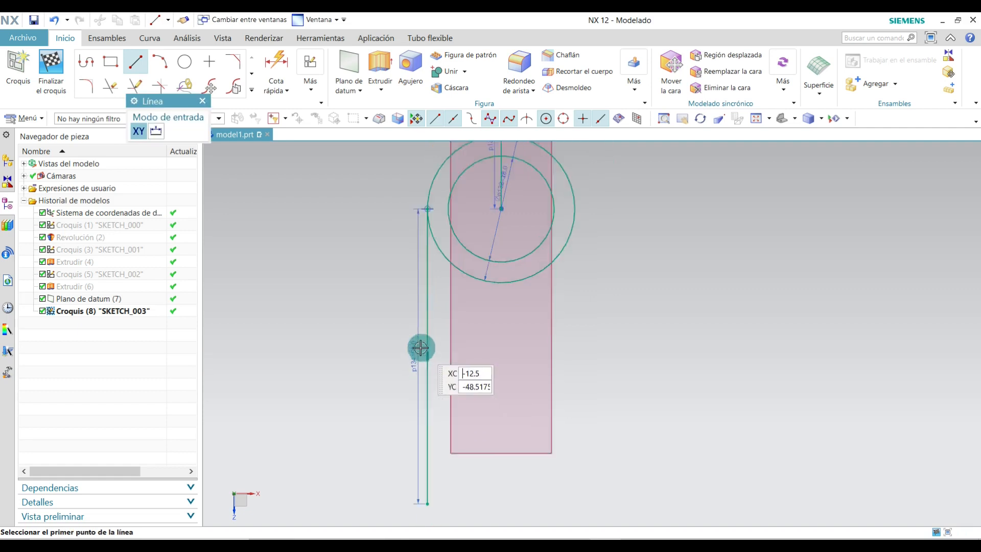
Step: Draw a matching 50 mm line at 270° from the right quadrant of the 25 mm circle
scroll(552, 267, up, 2)
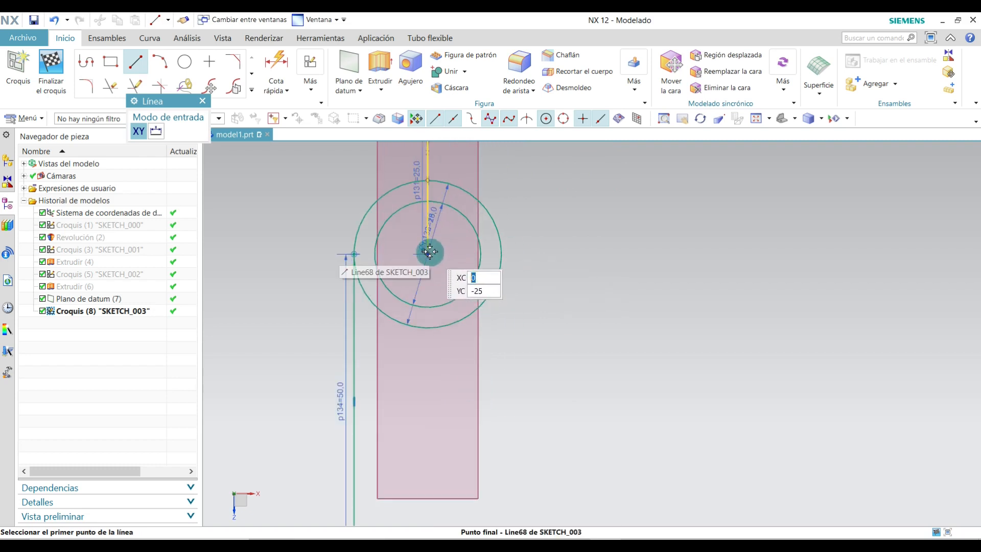
click(505, 254)
scroll(505, 253, down, 1)
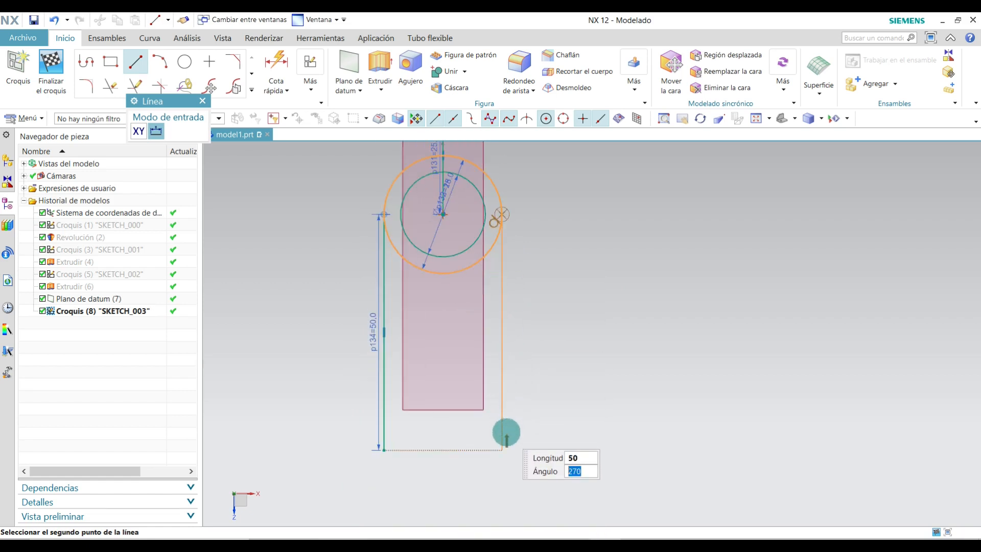
click(506, 434)
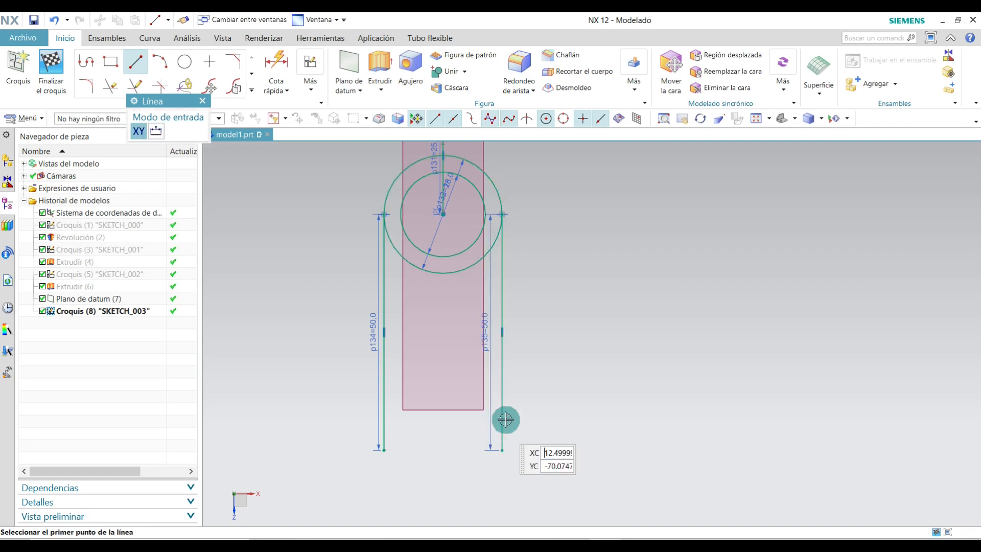
click(201, 102)
Step: Delete the geometric constraint at the midpoint of the right-hand 50 mm line
scroll(471, 363, up, 2)
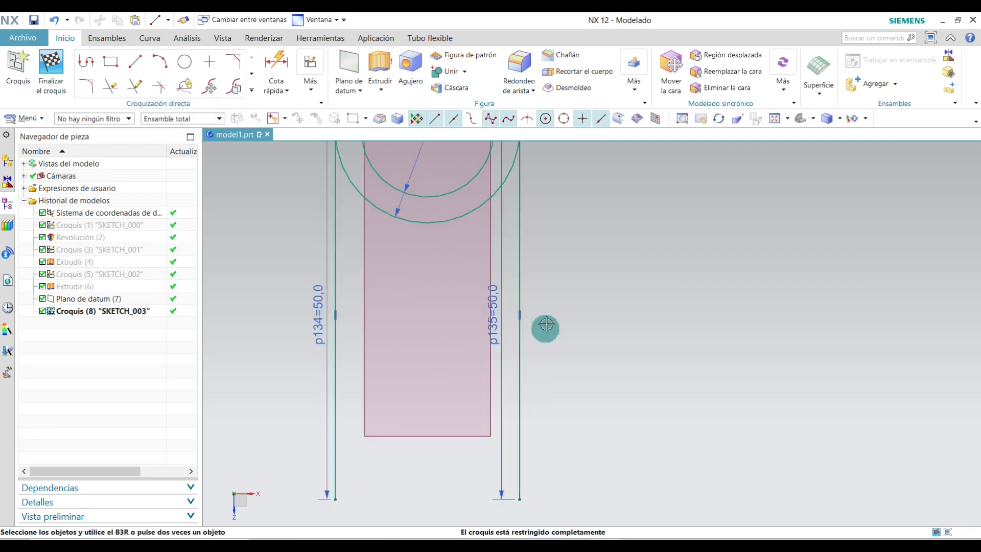
scroll(507, 343, up, 2)
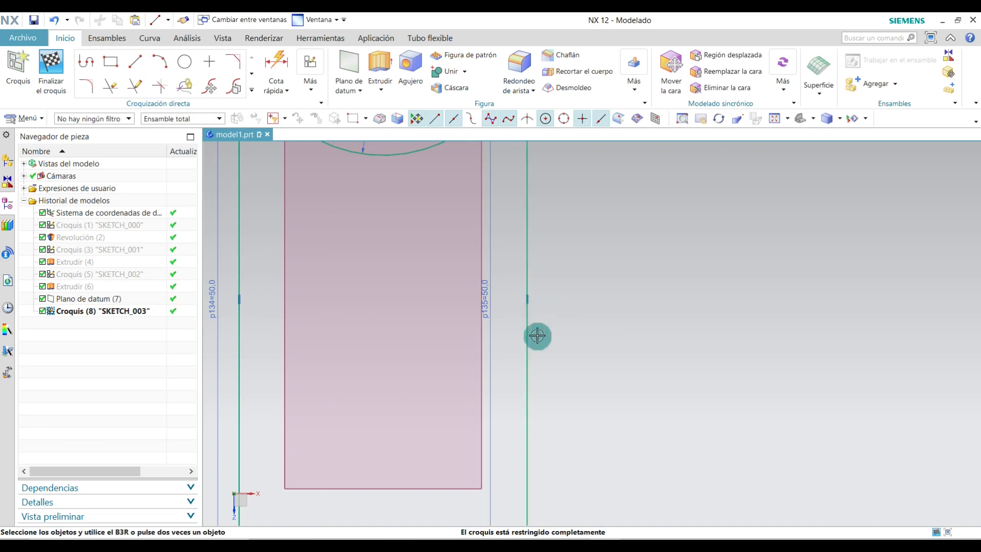
scroll(530, 327, down, 2)
scroll(528, 318, up, 2)
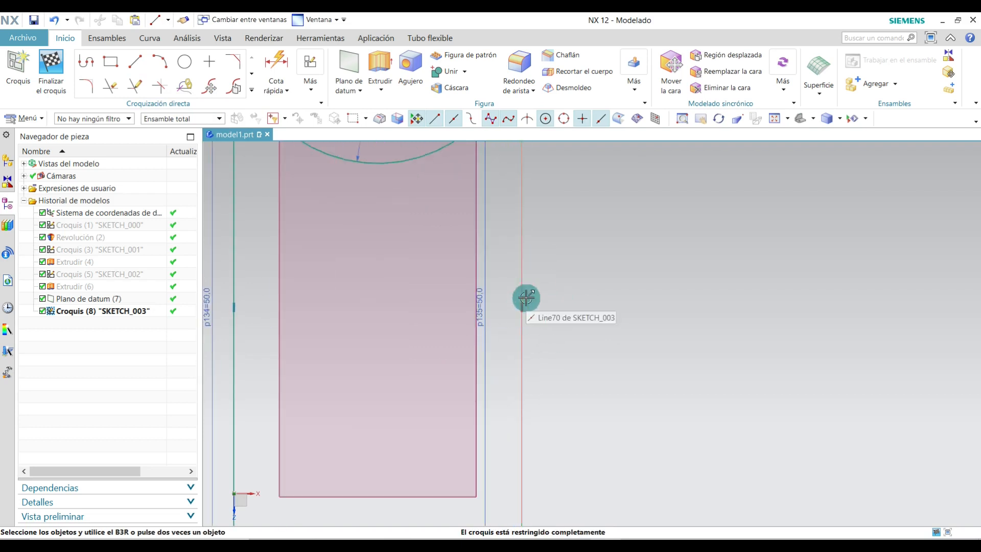
scroll(527, 306, up, 3)
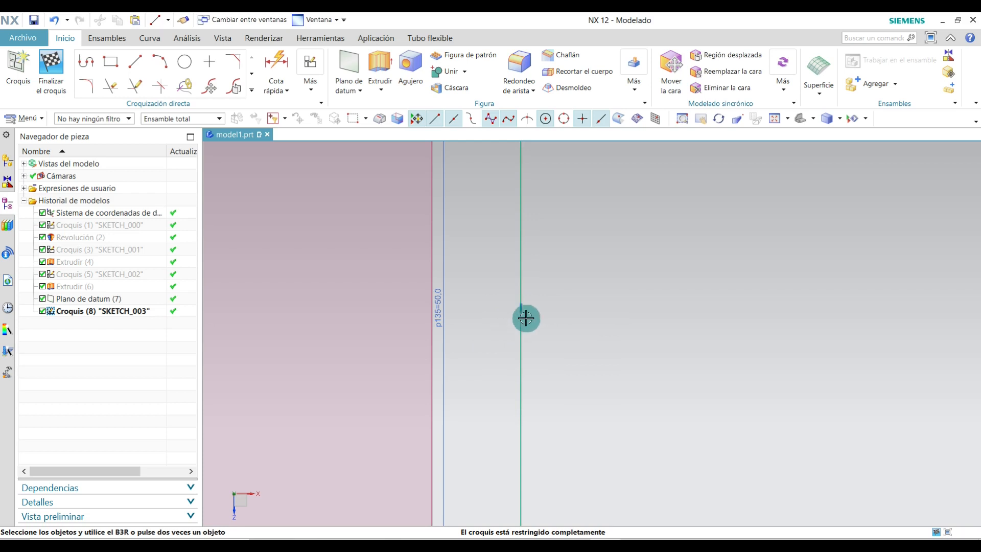
right_click(521, 310)
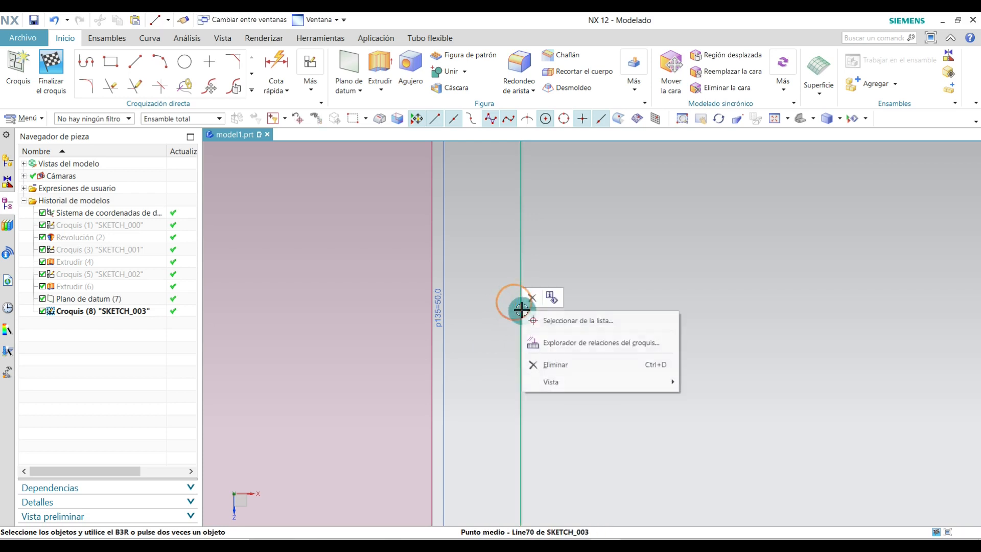
click(556, 364)
Step: Close the profile with a horizontal line joining the free ends of the two 50 mm lines
scroll(602, 379, down, 4)
scroll(584, 409, down, 1)
scroll(585, 374, up, 2)
scroll(595, 283, down, 3)
scroll(580, 361, up, 2)
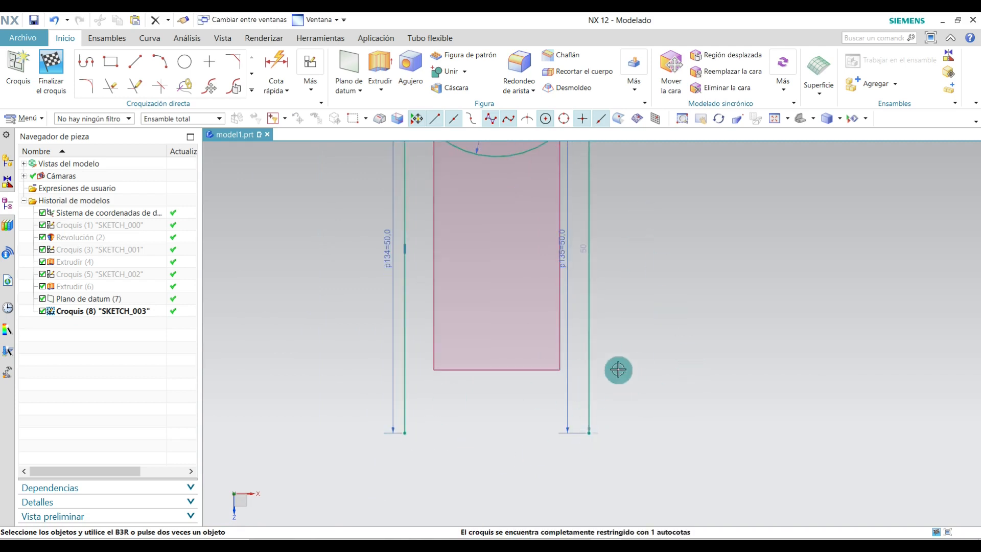
click(139, 66)
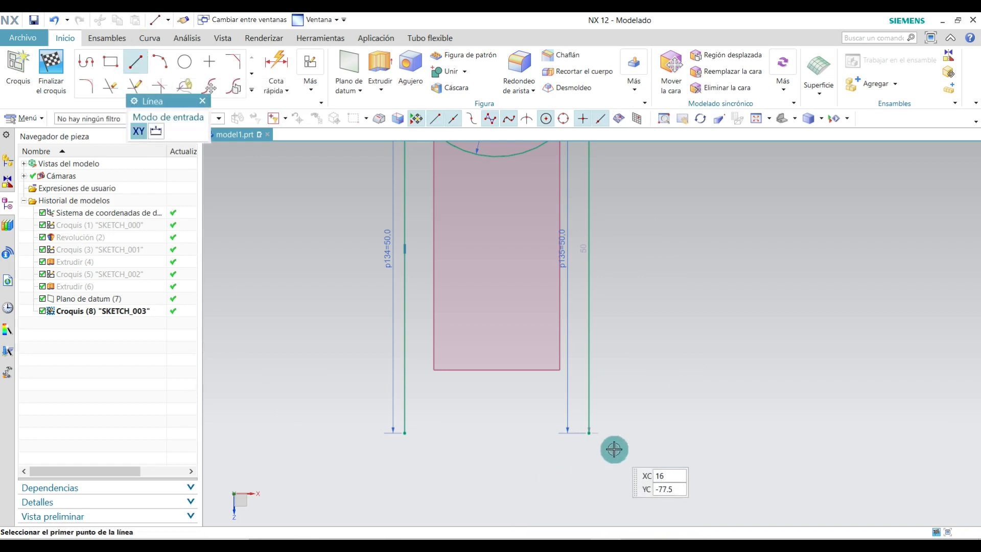
click(587, 433)
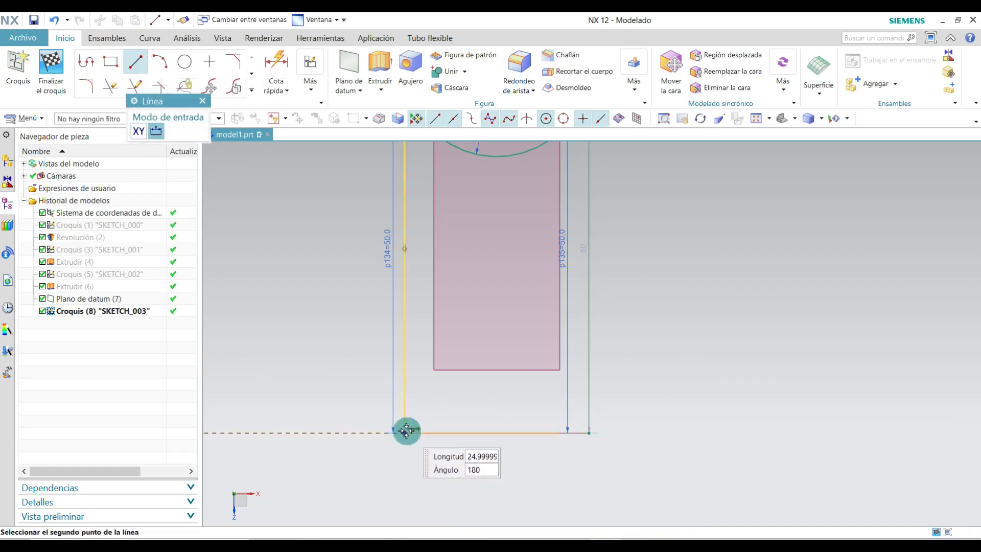
click(404, 433)
click(202, 102)
scroll(456, 437, down, 3)
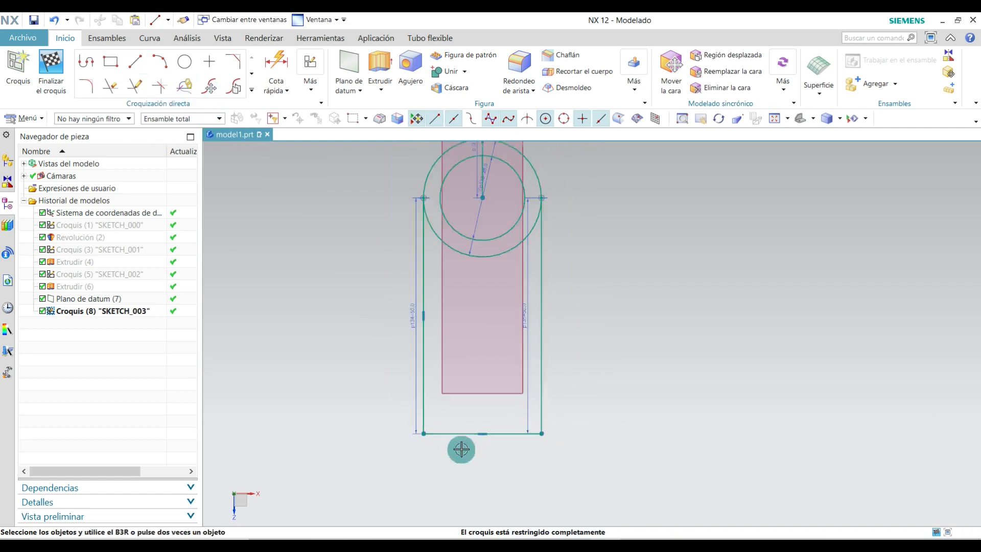
Step: Trim the arc of the 25 mm circle that lies inside the profile between the two parallel lines
scroll(463, 272, up, 3)
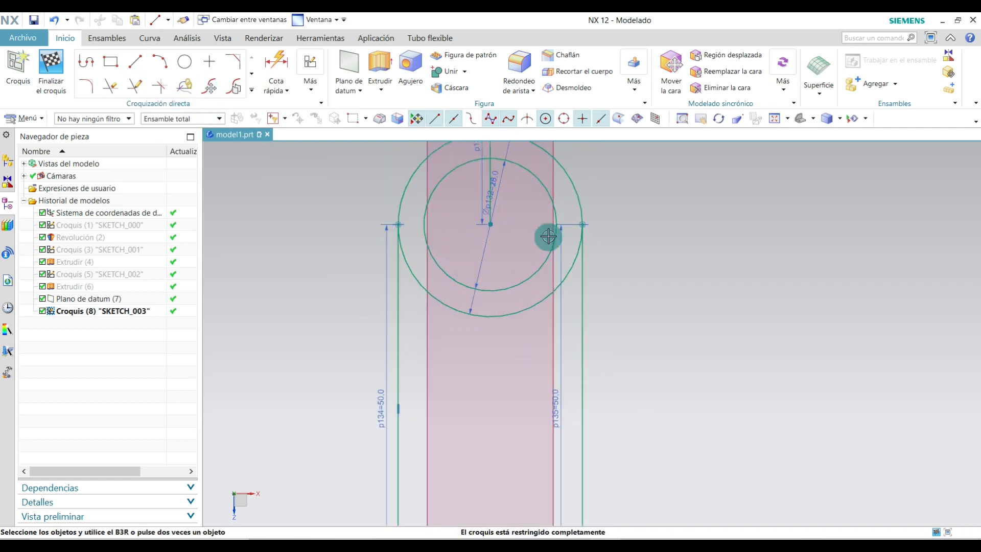
click(115, 87)
click(460, 311)
click(291, 201)
scroll(504, 302, down, 3)
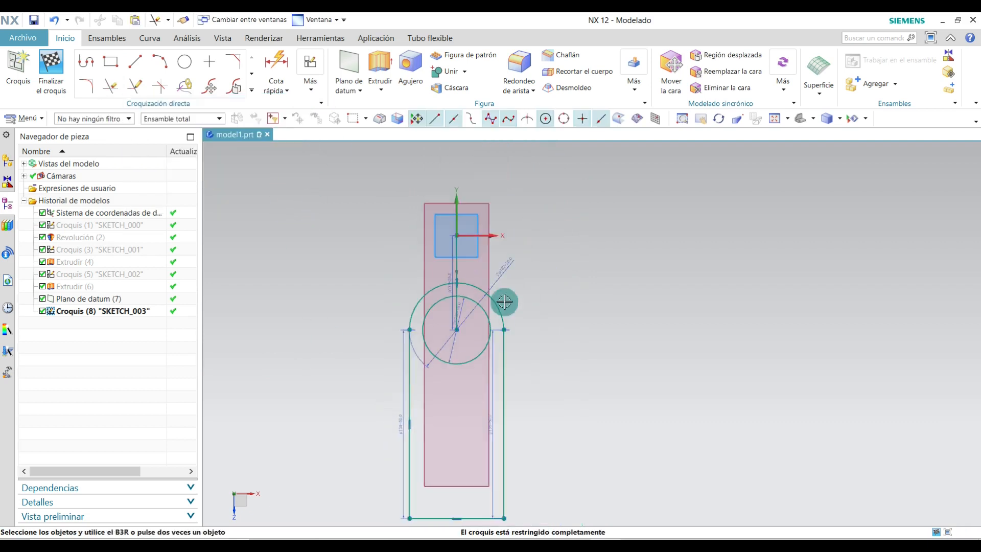
Step: Finish the boss profile sketch and show the revolved piston body again
scroll(504, 302, up, 1)
click(50, 66)
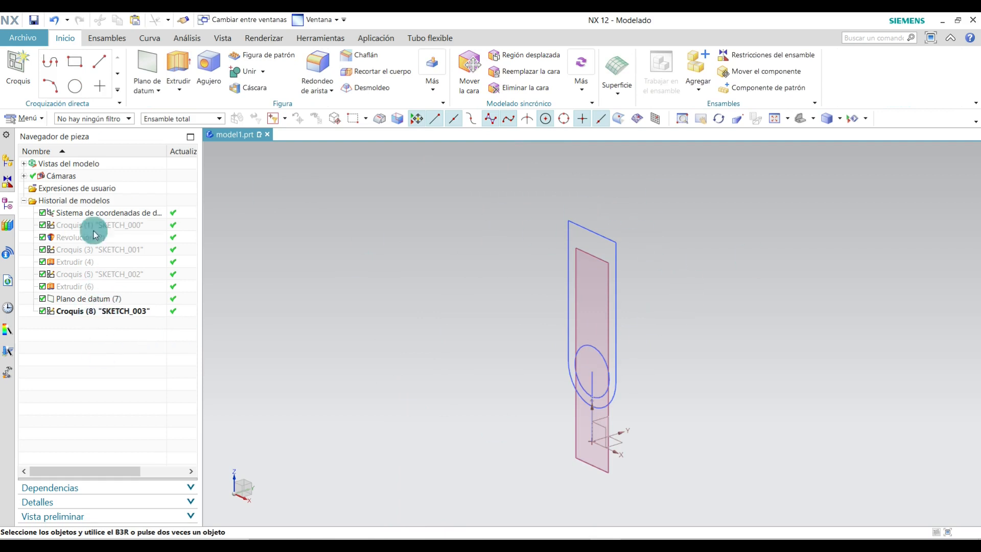
right_click(71, 240)
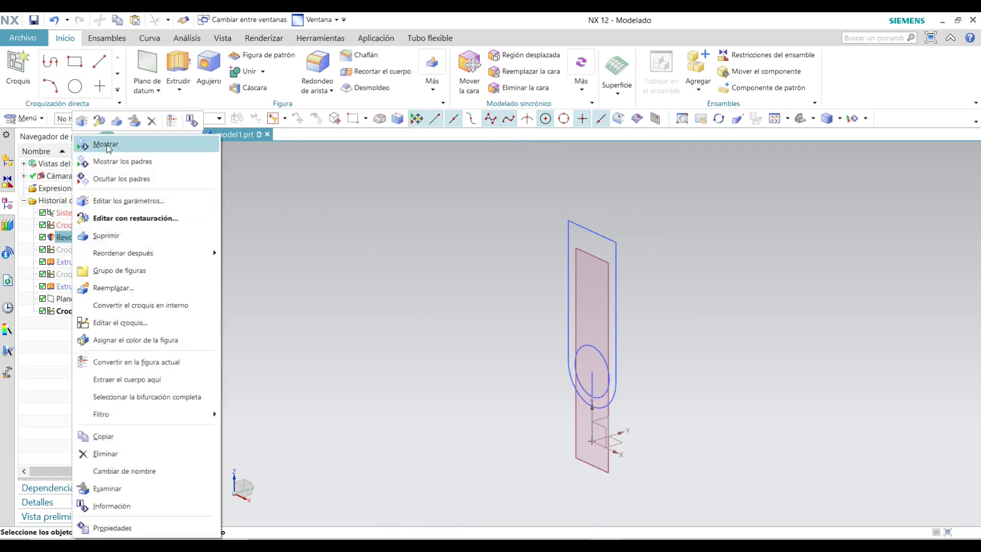
click(106, 145)
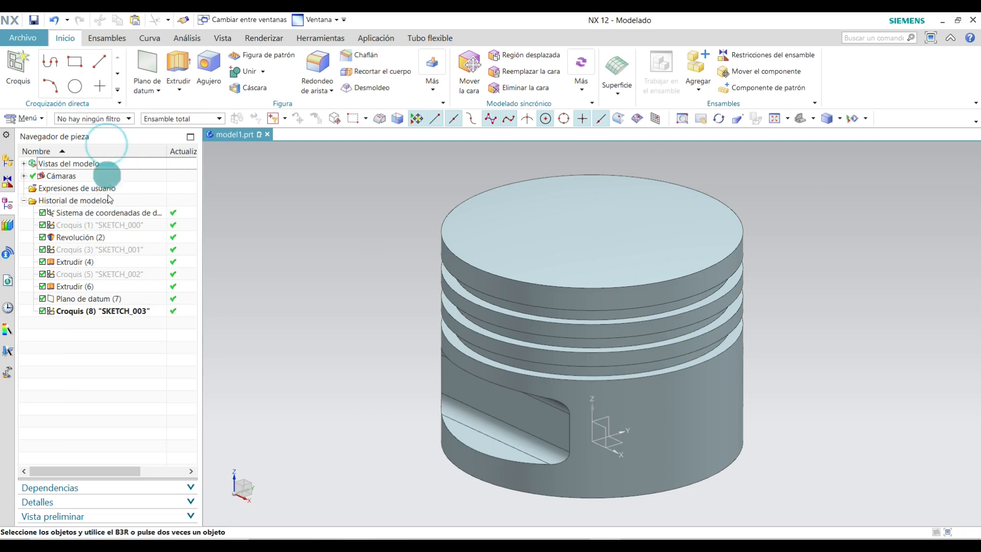
right_click(98, 254)
click(291, 260)
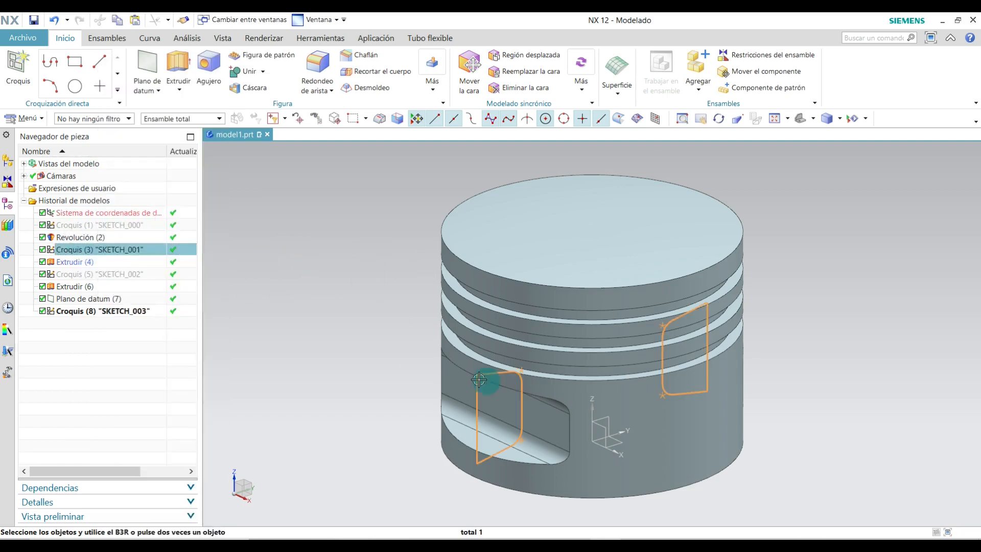
click(297, 296)
Step: Inspect the placement of the boss profile sketch inside the piston's hollow interior from its open end
middle_drag(361, 371, 381, 273)
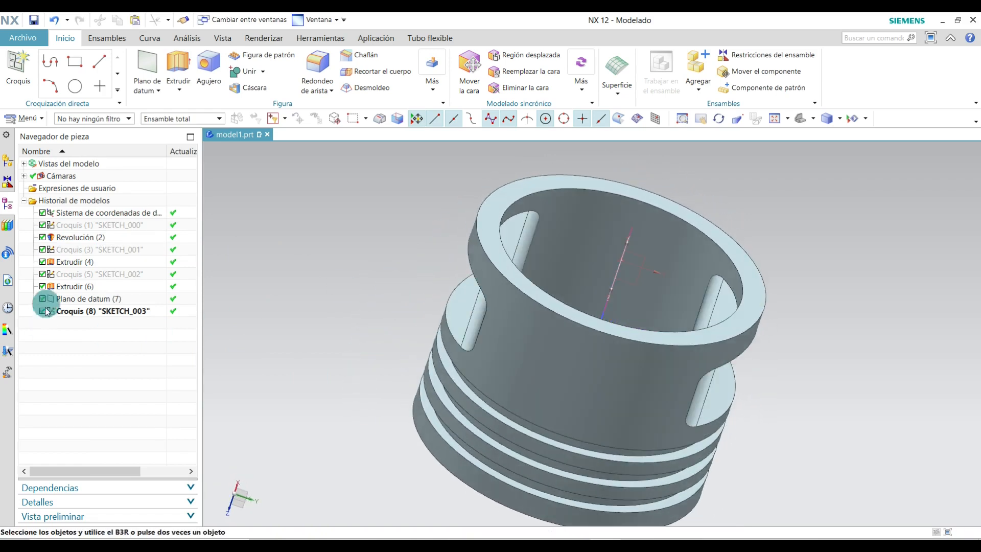
middle_drag(299, 272, 307, 308)
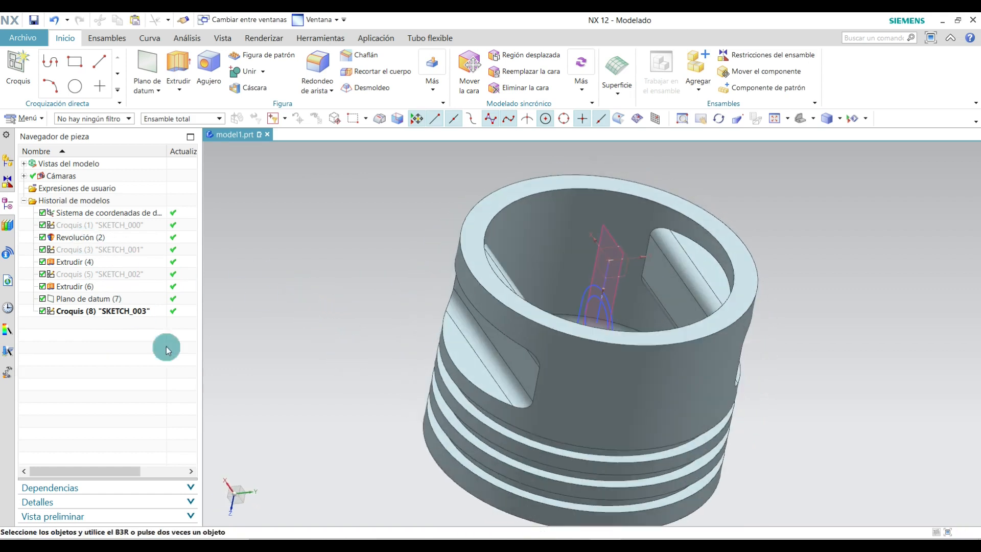
mouse_move(624, 270)
middle_down()
mouse_move(629, 284)
mouse_move(617, 276)
middle_up()
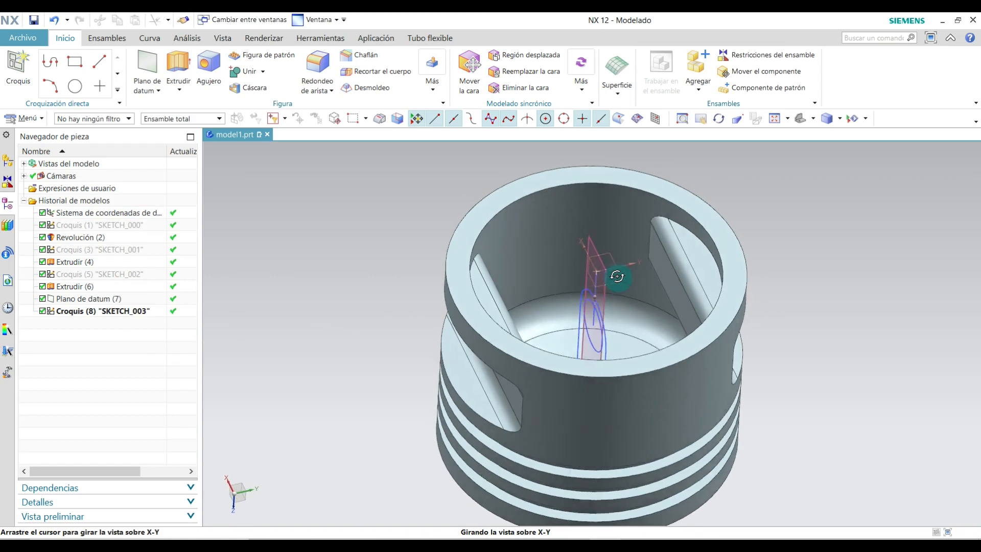
scroll(648, 301, up, 3)
middle_drag(668, 324, 626, 303)
scroll(634, 296, down, 3)
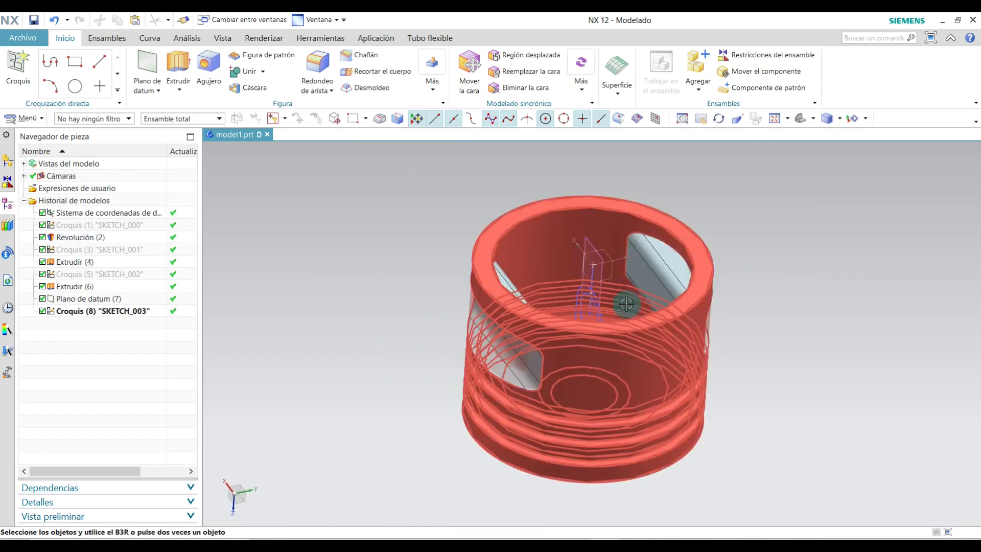
scroll(636, 307, up, 1)
scroll(608, 305, up, 1)
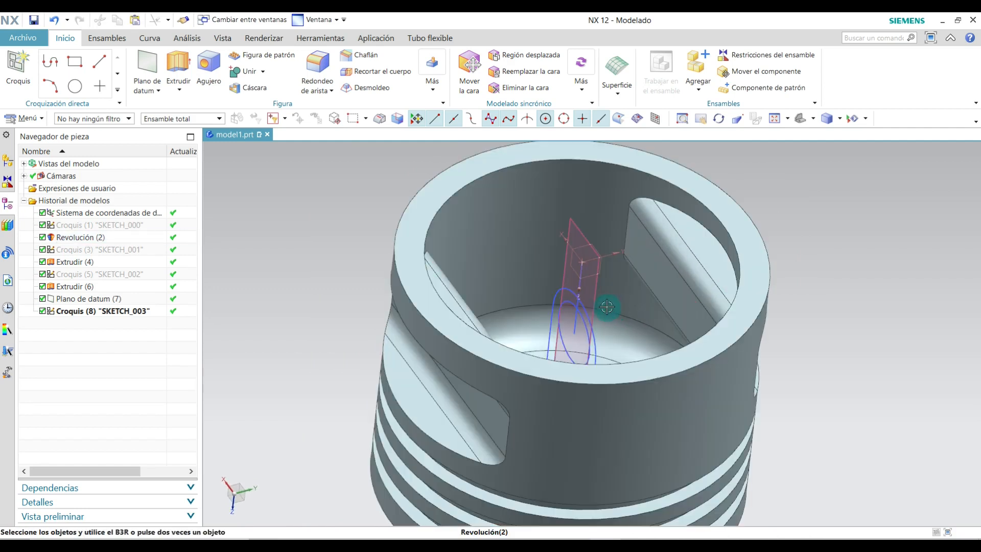
Step: Start an Extrude with the outer pin boss profile and its inner bore circle as the section
scroll(528, 305, down, 1)
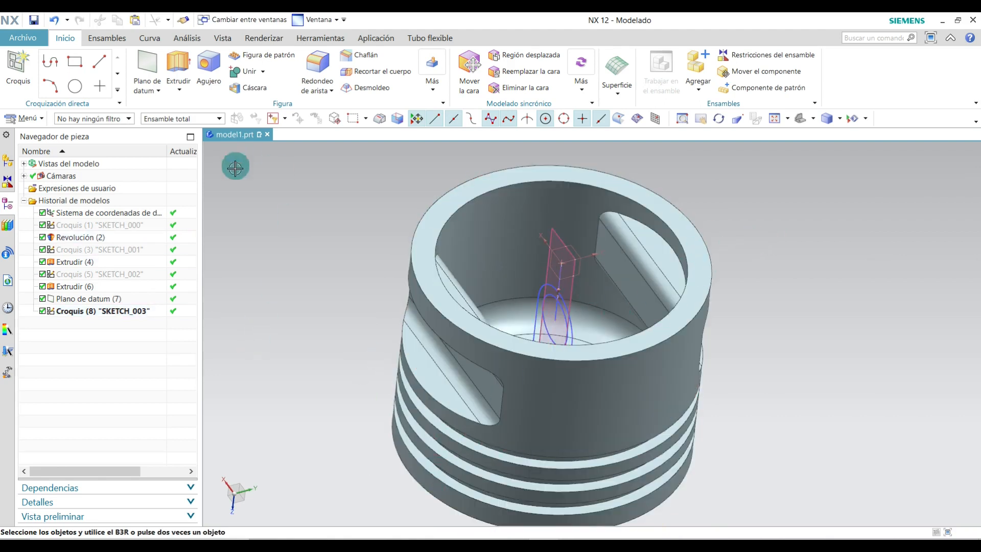
click(179, 69)
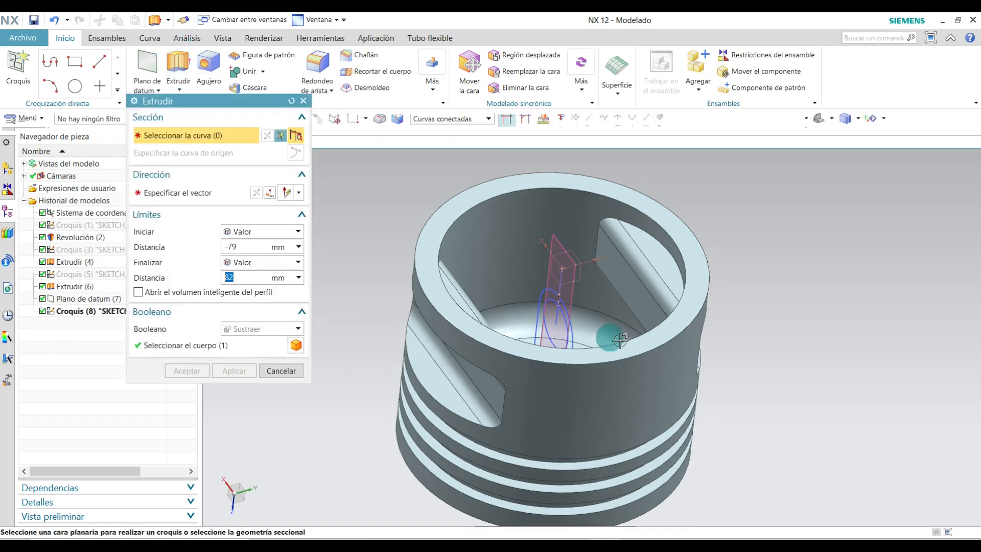
scroll(584, 332, up, 3)
scroll(584, 331, up, 2)
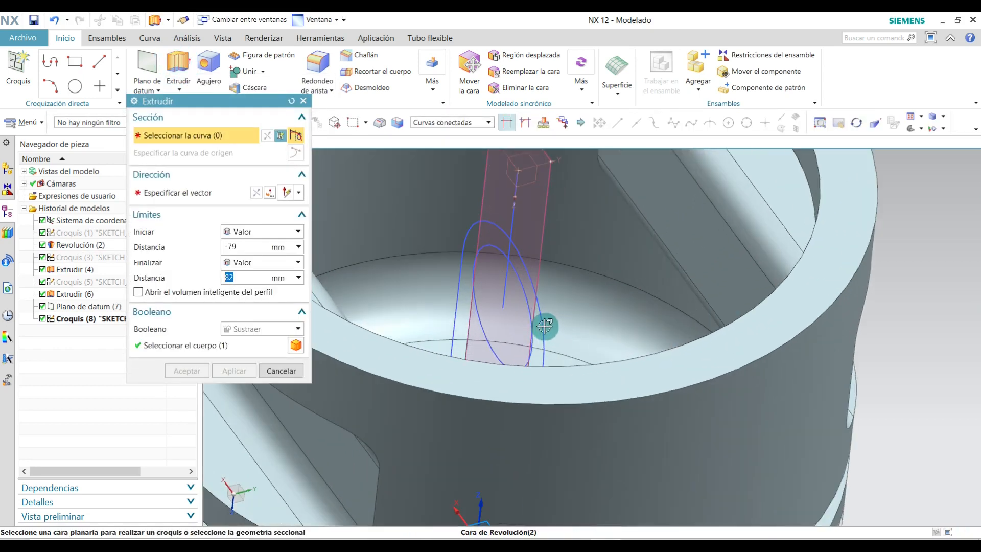
click(543, 325)
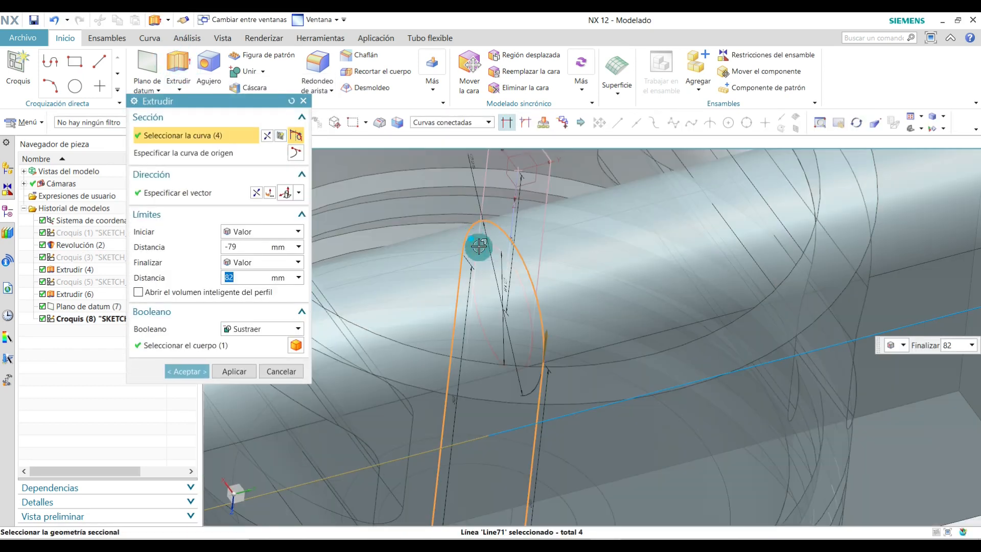
click(479, 247)
scroll(478, 324, down, 5)
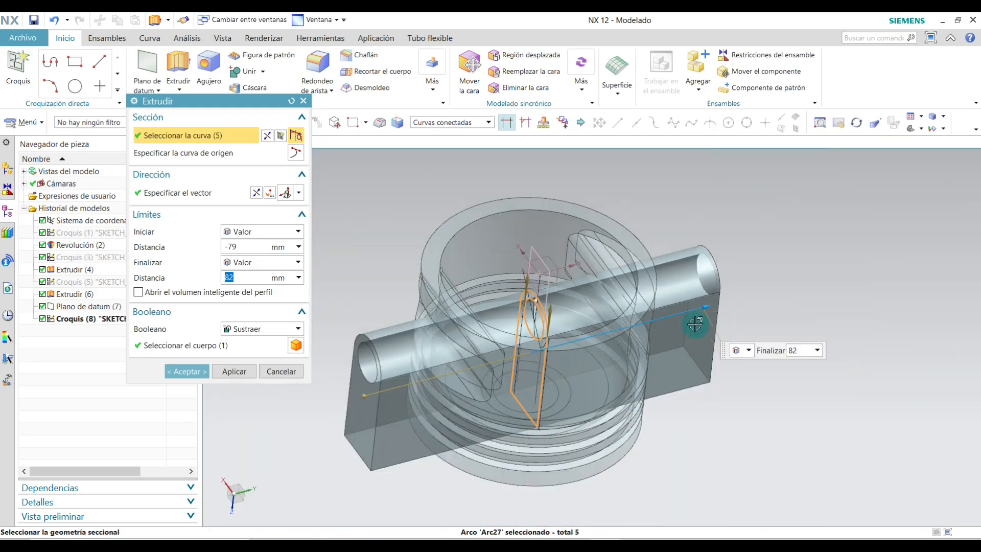
Step: Examine how the boss extrusion preview passes through both sides of the piston wall
scroll(529, 302, up, 3)
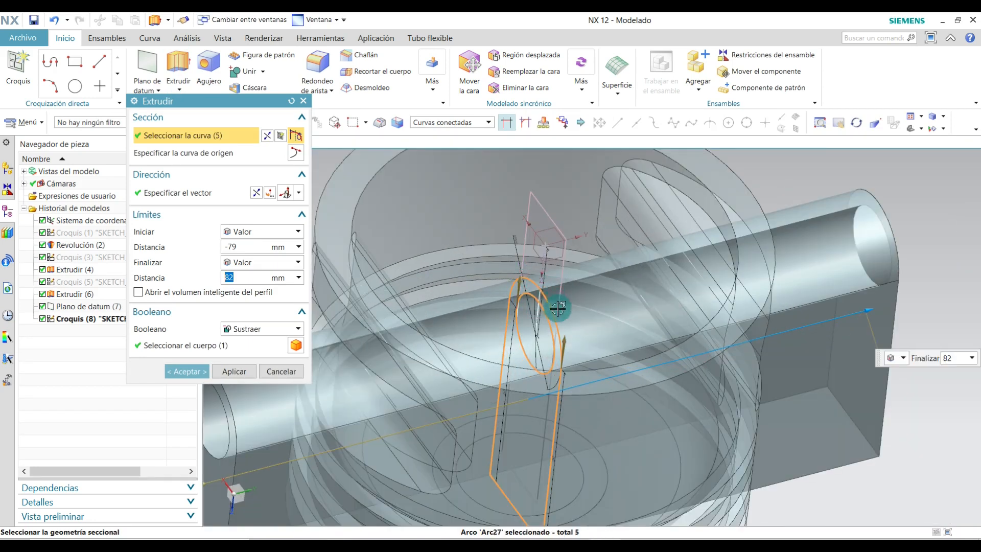
scroll(526, 252, up, 3)
scroll(482, 273, down, 1)
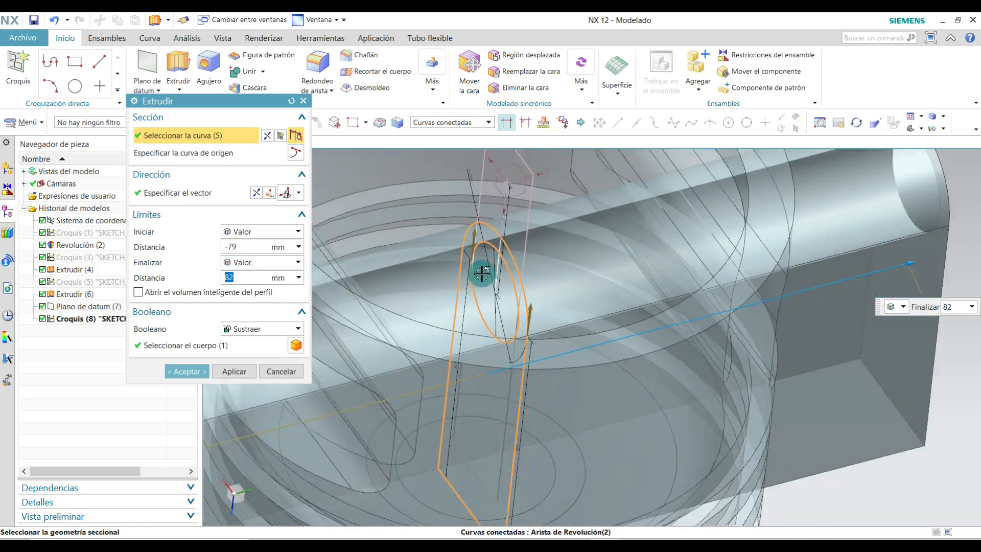
scroll(485, 286, down, 5)
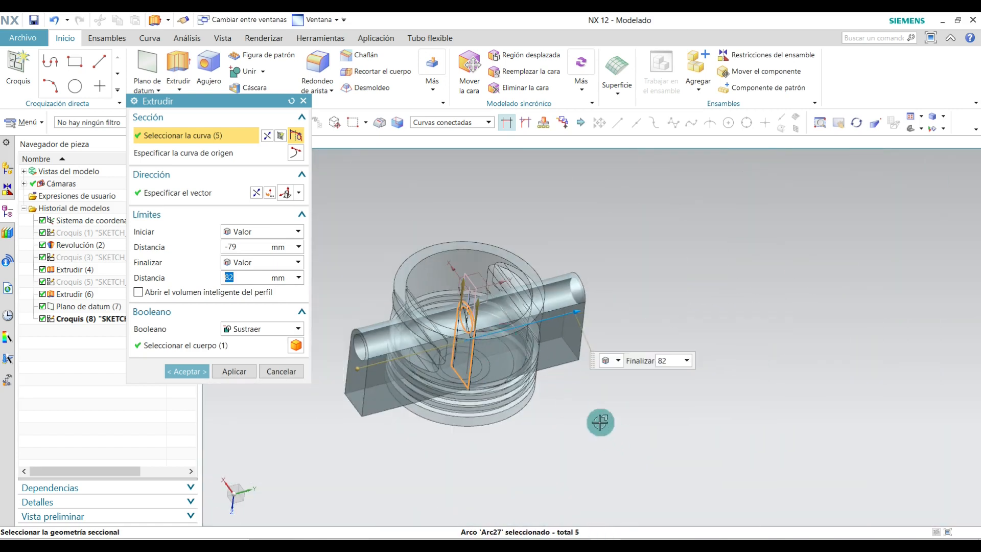
scroll(575, 401, up, 2)
scroll(616, 383, down, 3)
scroll(420, 310, up, 2)
scroll(357, 327, down, 1)
scroll(539, 373, up, 2)
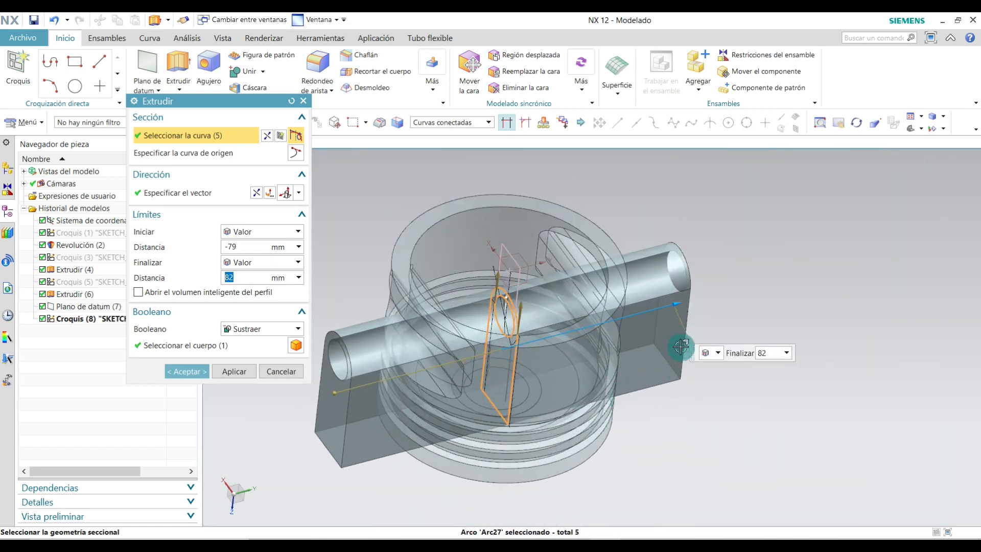
scroll(495, 357, up, 2)
scroll(532, 352, down, 3)
scroll(639, 356, up, 2)
scroll(556, 326, down, 2)
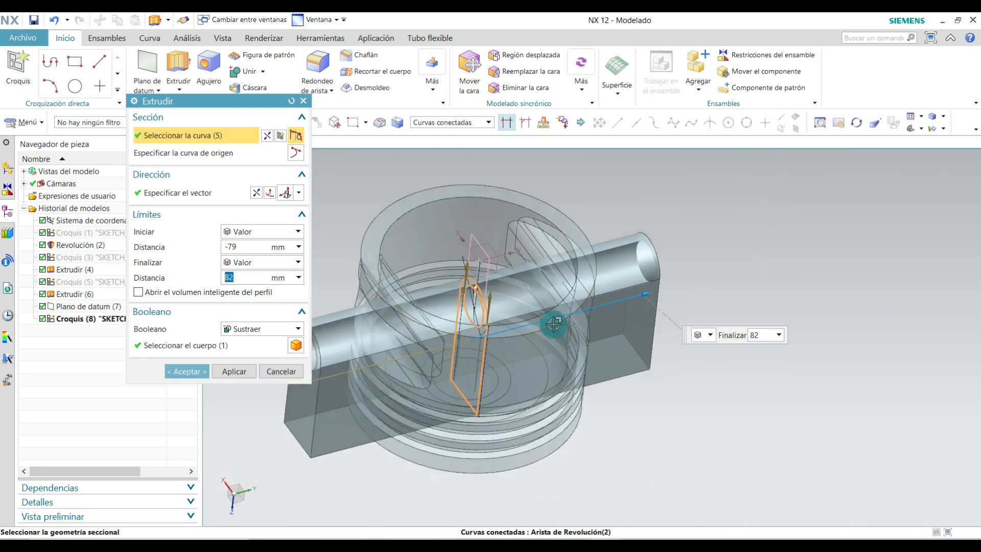
Step: Pull the extrusion's start limit to 36 mm and its end limit to 63 mm on one side of the piston
drag(362, 371, 548, 321)
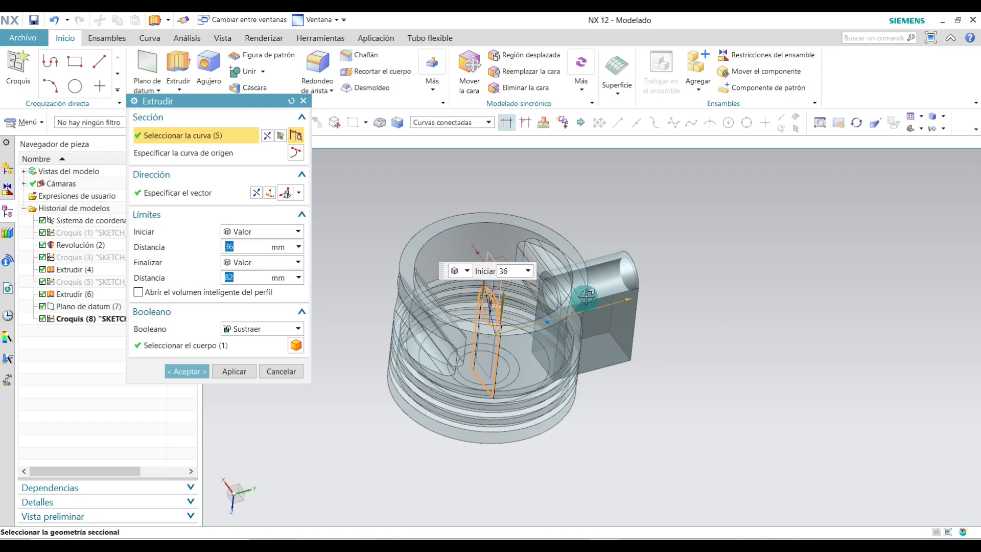
scroll(591, 295, up, 3)
drag(655, 306, 603, 333)
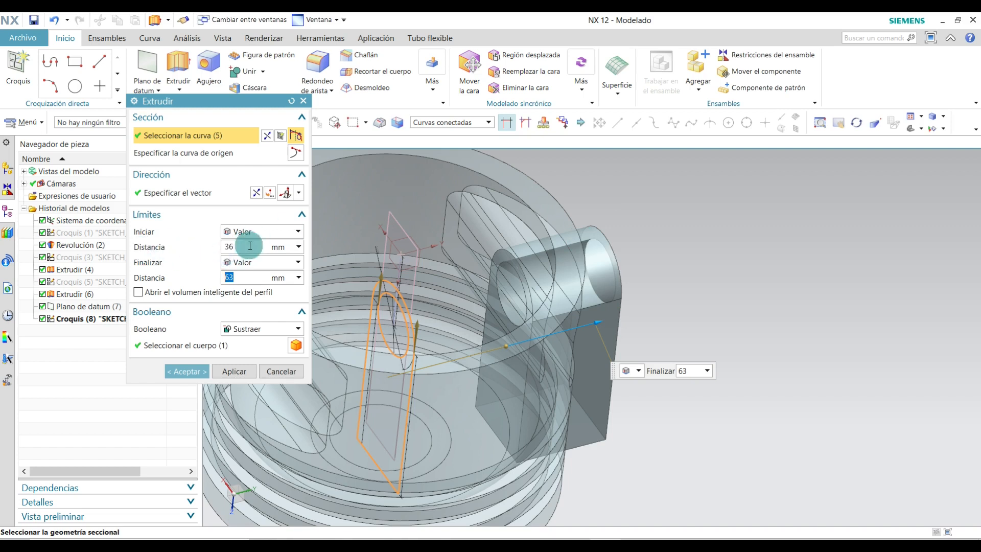
Step: Set the extrusion's start distance to 20 mm and end distance to 40 mm, and create the feature
drag(249, 246, 220, 244)
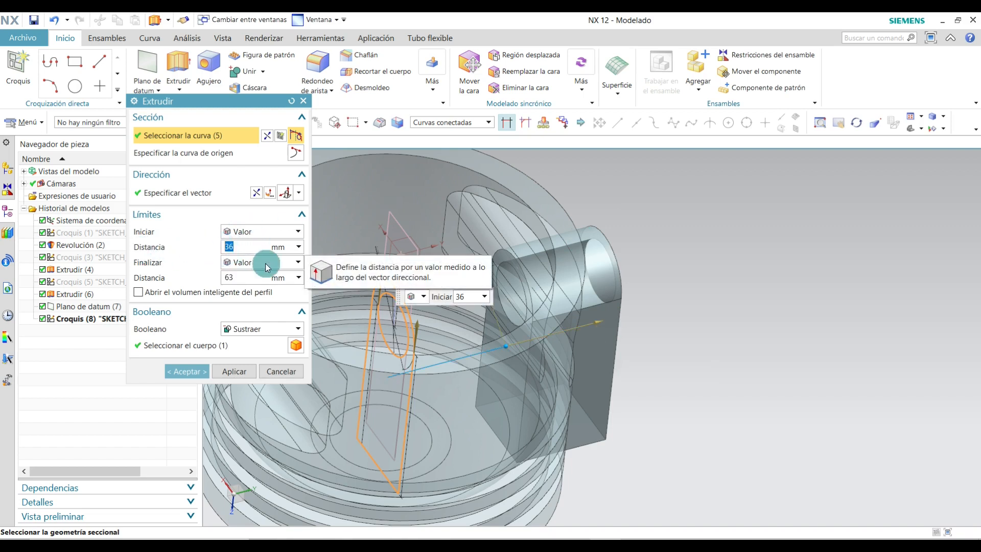
text(20)
key(Return)
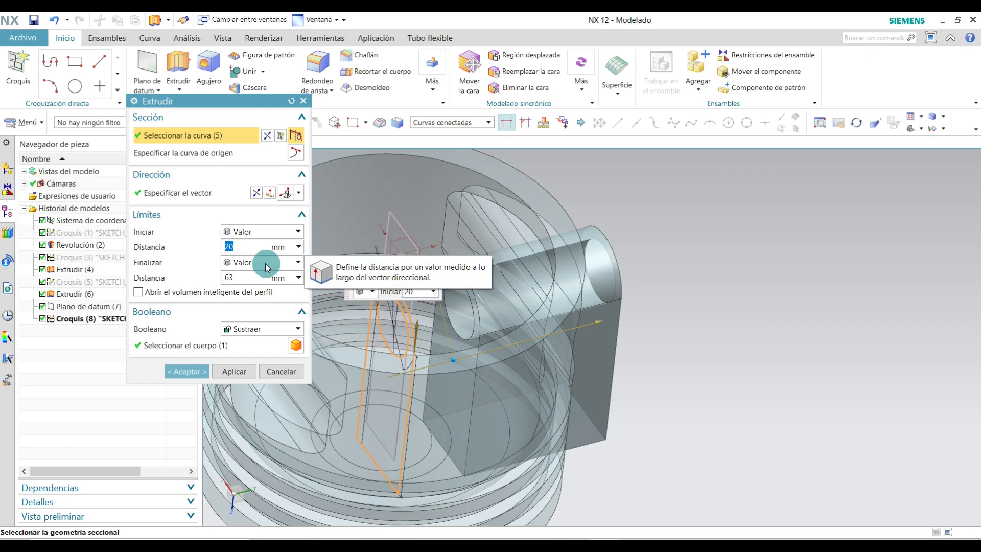
click(228, 278)
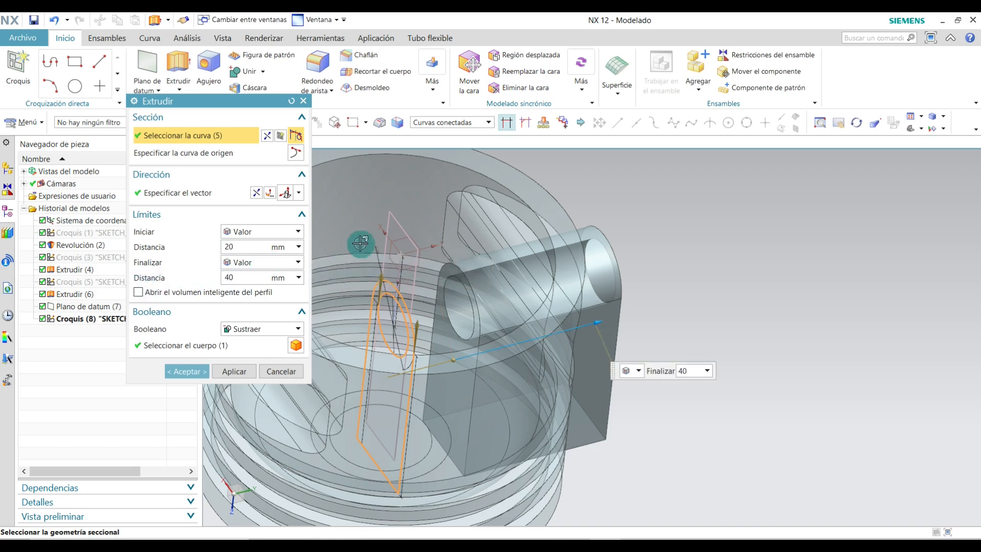
scroll(566, 282, down, 2)
middle_click(596, 294)
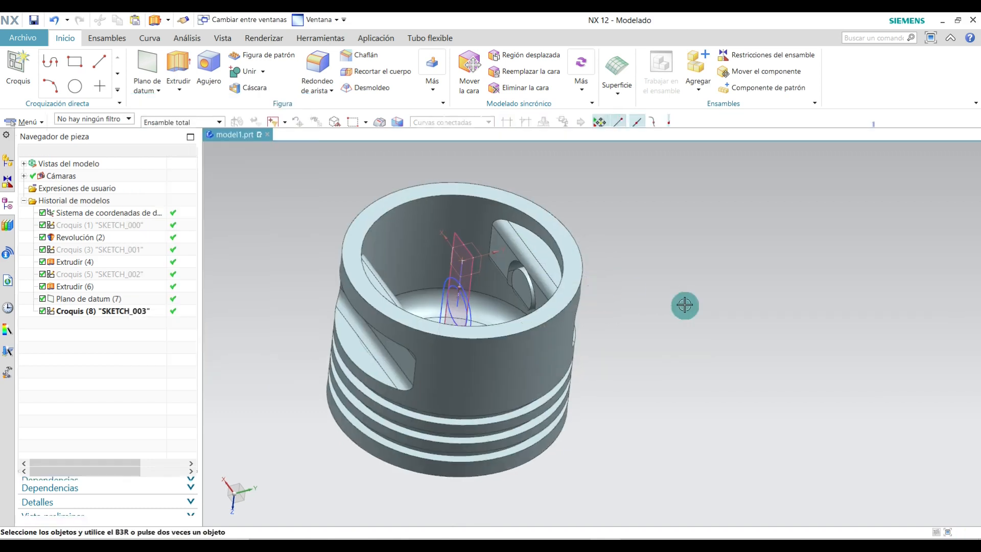
Step: Edit the new boss extrusion so its Boolean operation is Unir (unite) with the piston body
double_click(113, 321)
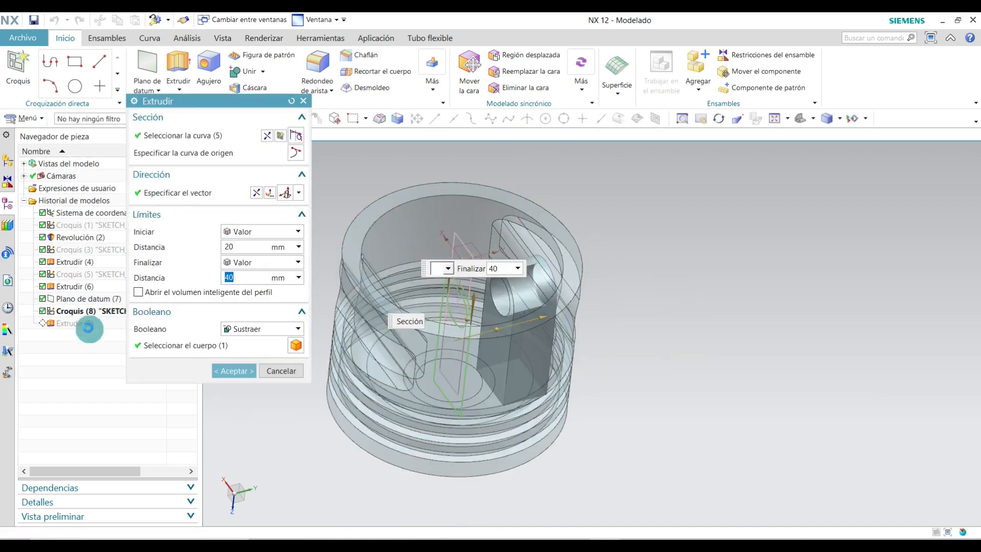
mouse_move(648, 313)
middle_down()
mouse_move(623, 286)
mouse_move(634, 312)
middle_up()
scroll(526, 303, up, 4)
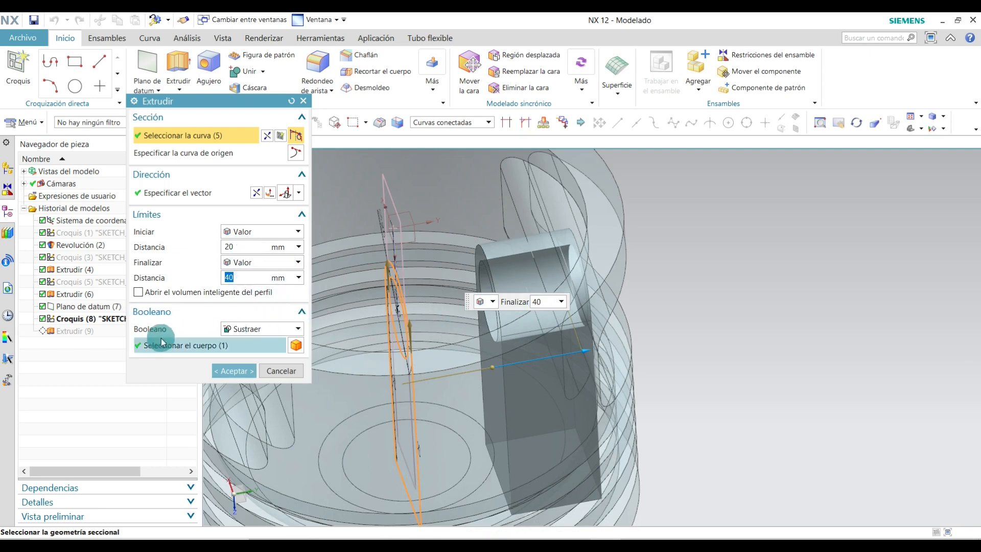
click(264, 330)
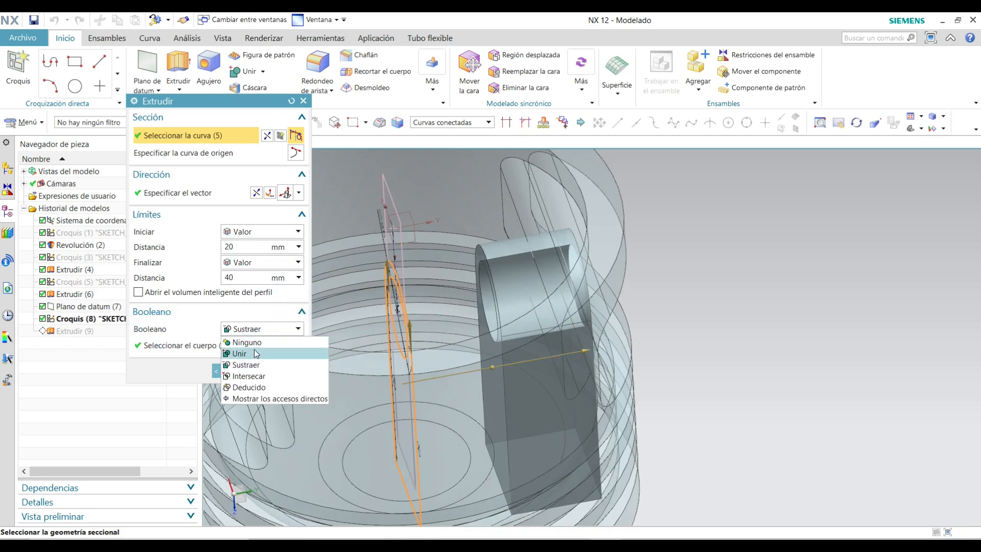
click(253, 352)
middle_drag(645, 298, 683, 320)
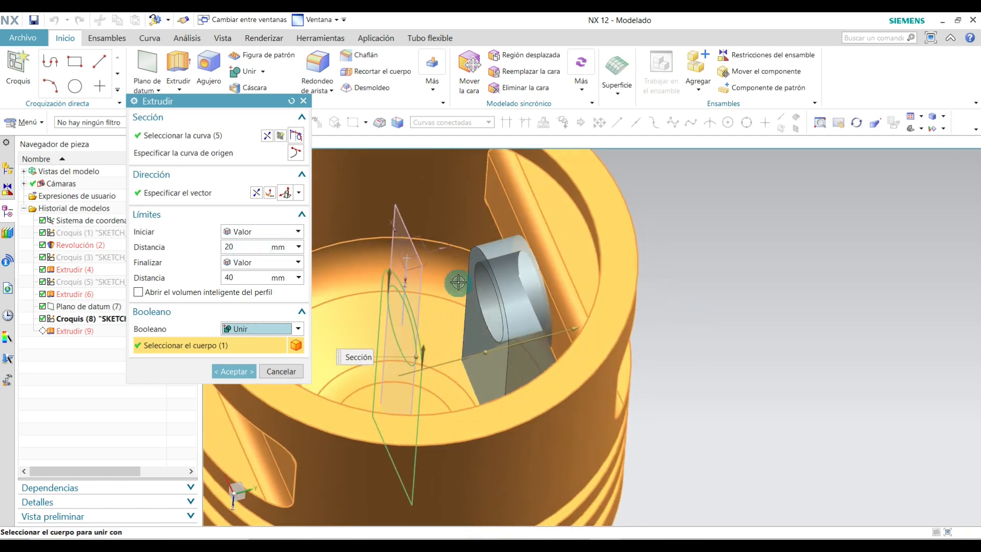
middle_drag(734, 292, 559, 266)
middle_drag(693, 294, 516, 239)
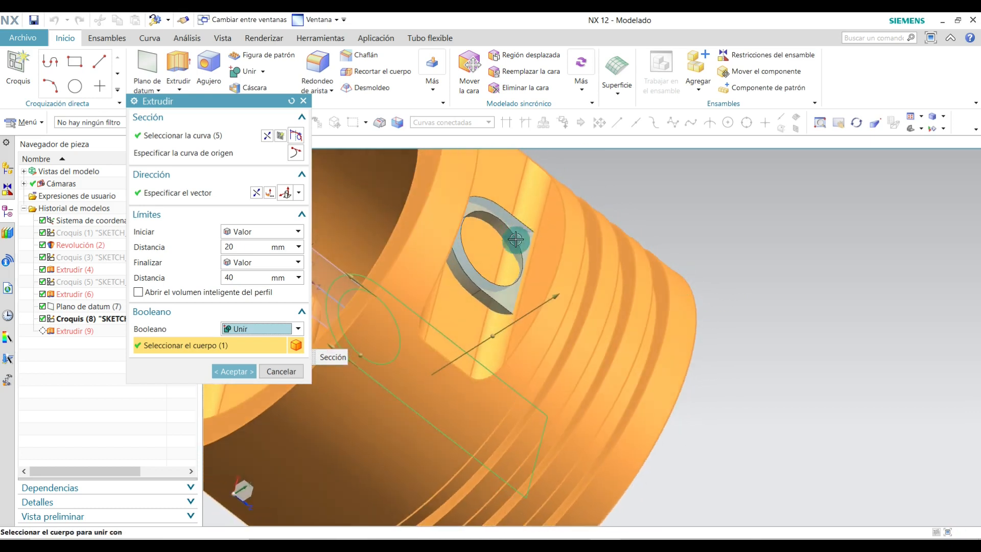
click(245, 371)
middle_drag(761, 287, 845, 298)
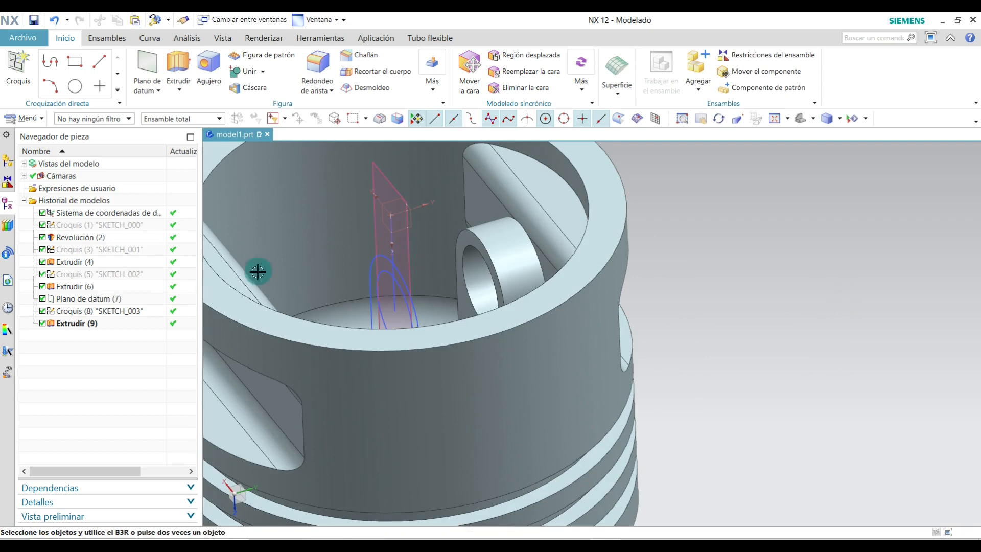
scroll(797, 271, up, 3)
middle_drag(797, 272, 655, 269)
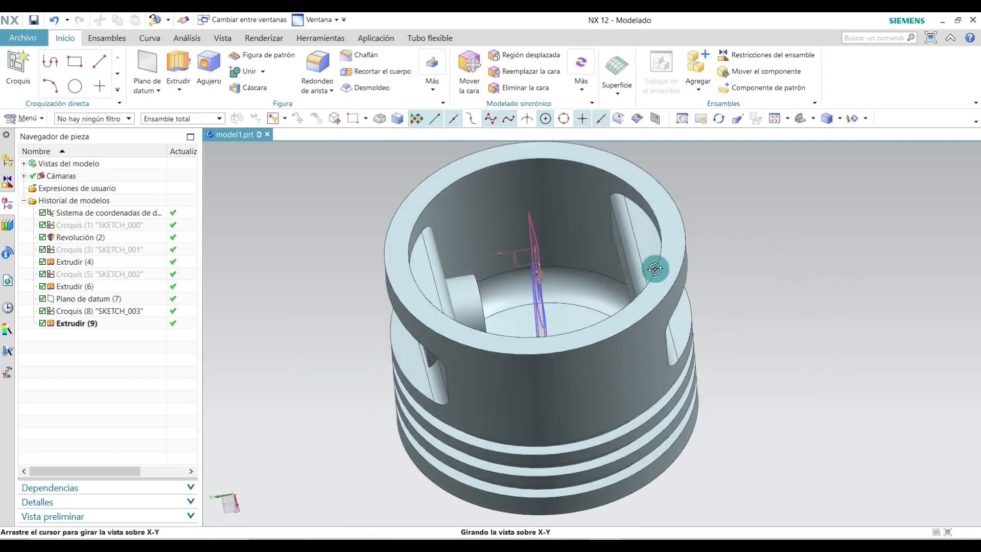
scroll(596, 293, down, 4)
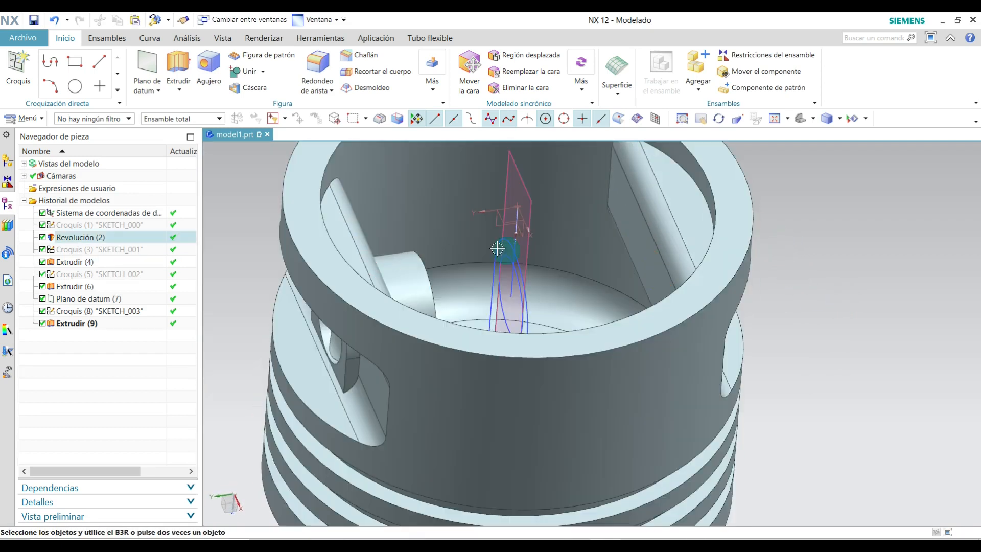
click(178, 64)
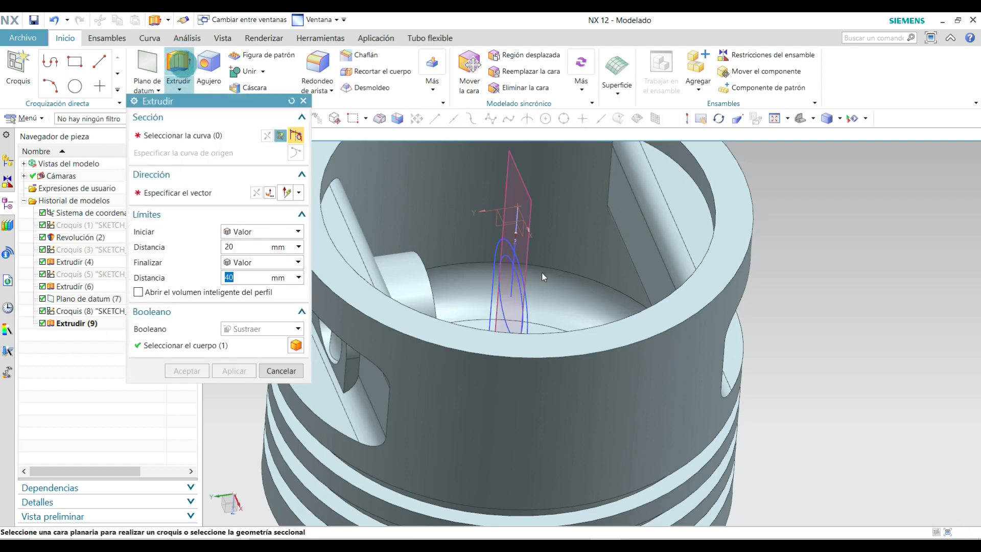
scroll(511, 256, down, 3)
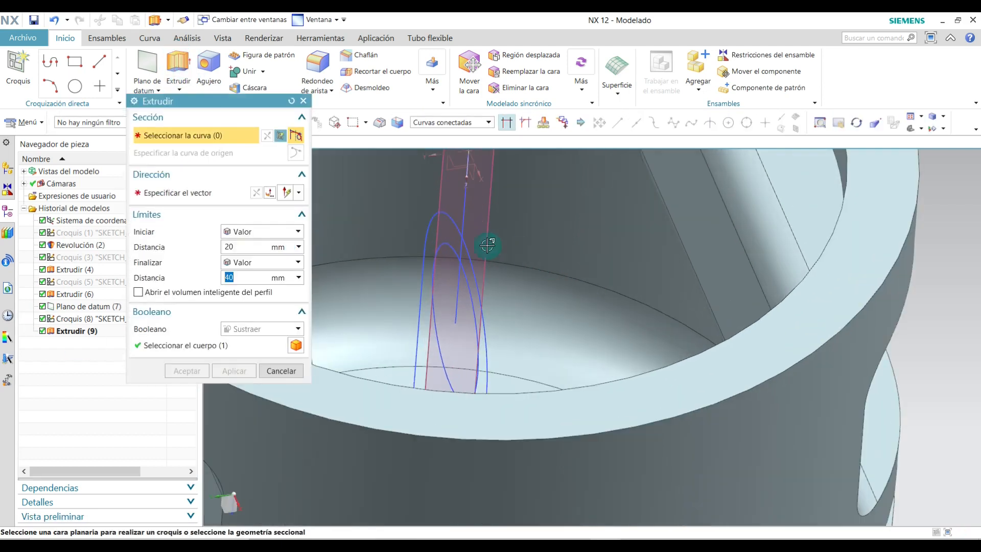
click(428, 225)
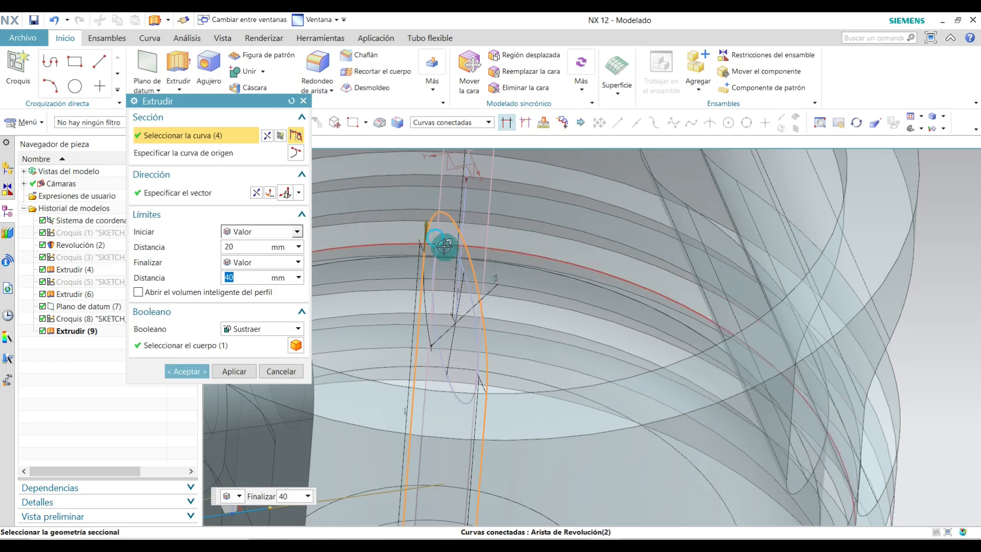
click(443, 247)
click(282, 371)
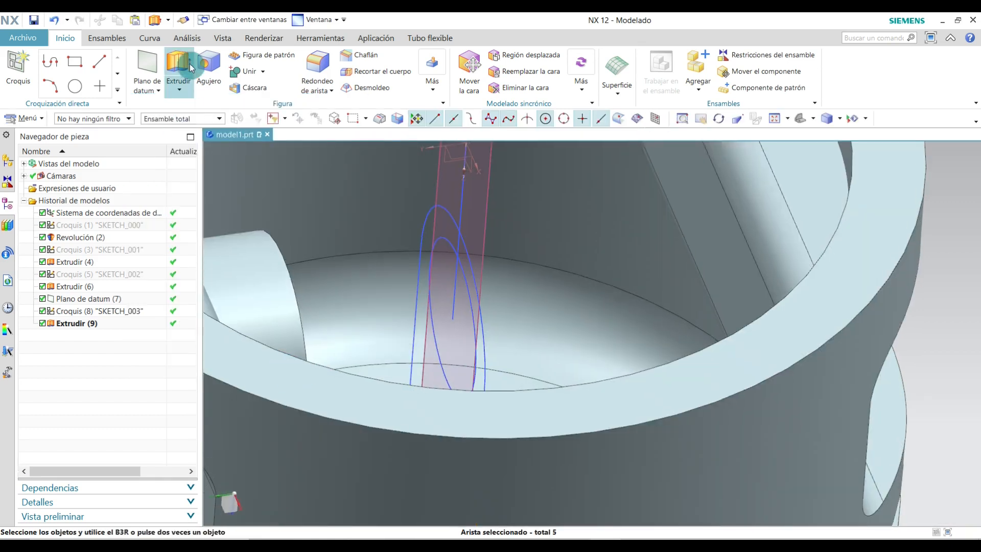
click(178, 64)
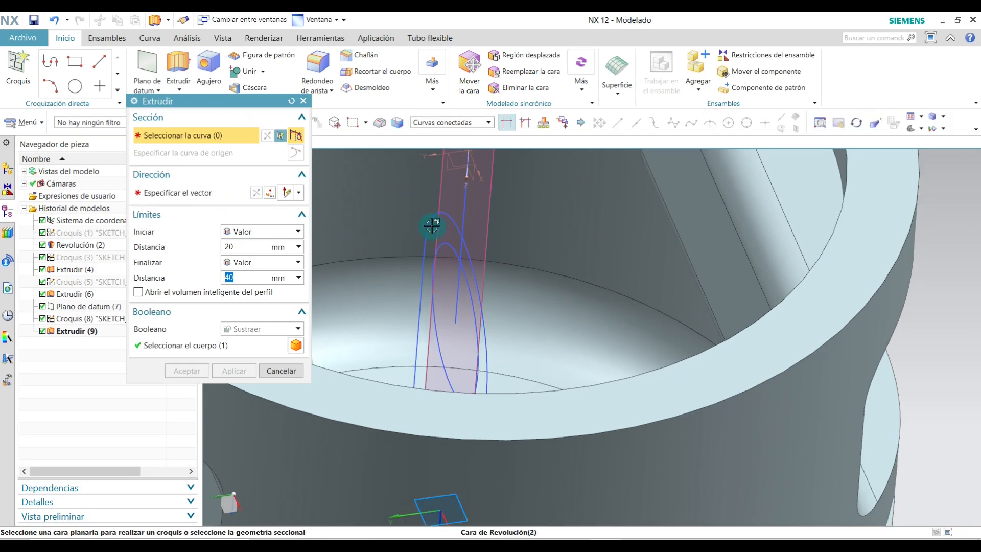
click(300, 371)
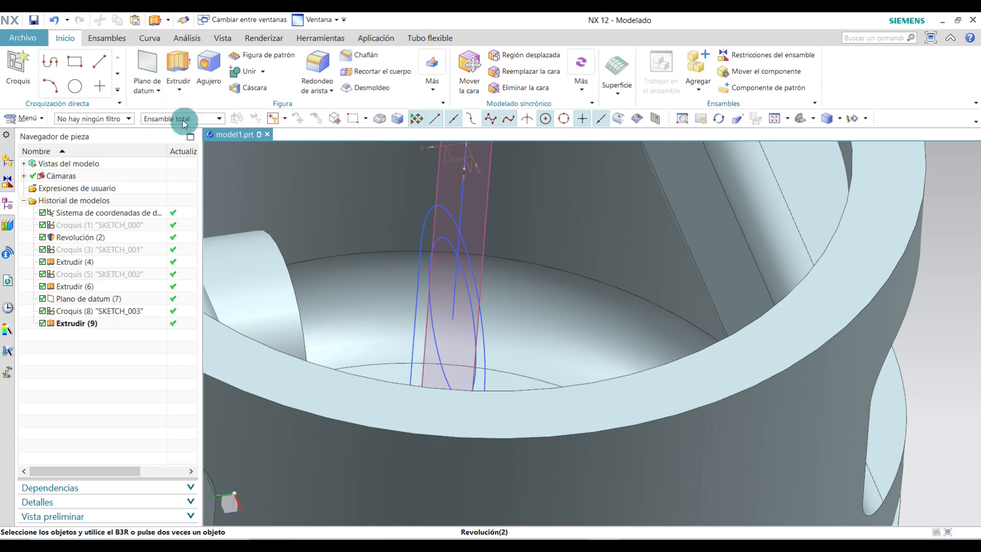
Step: Select the boss sketch's outer profile and inner circle as the section of a new extrusion
click(182, 62)
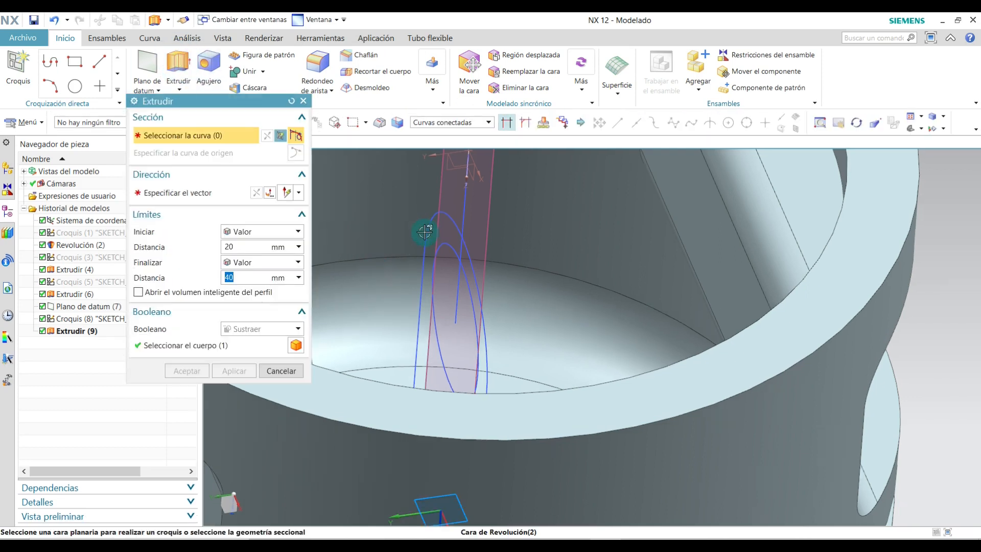
click(427, 234)
click(427, 234)
scroll(427, 234, down, 5)
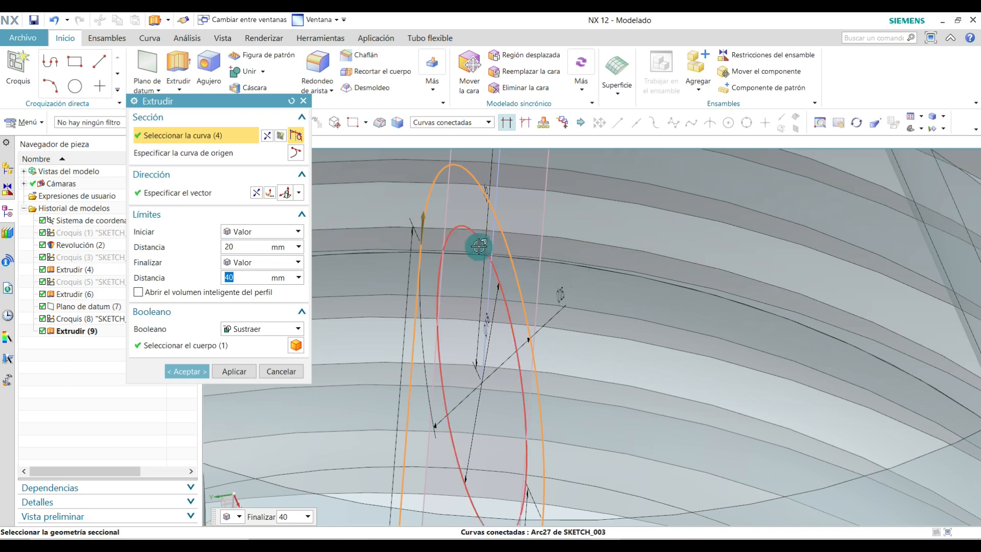
click(479, 237)
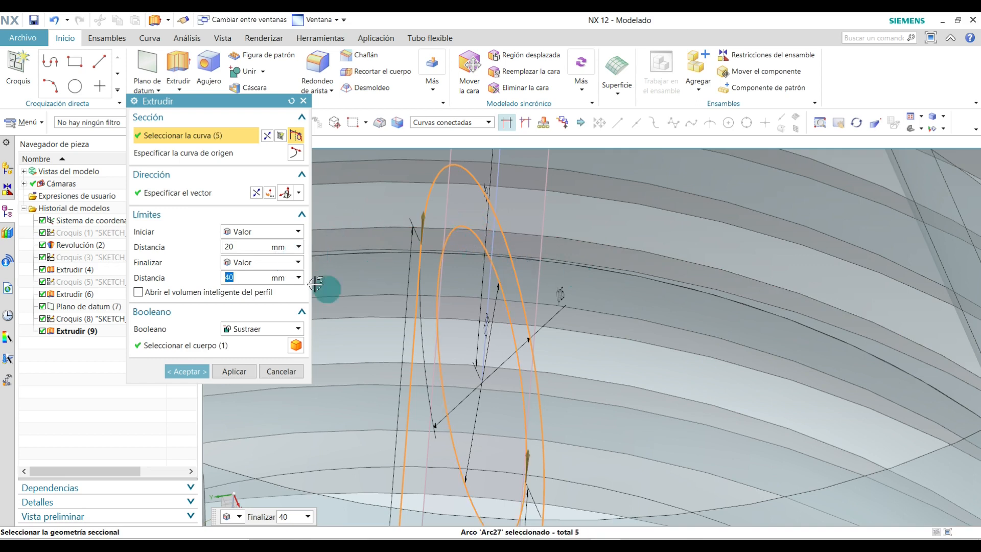
Step: Pull the extrusion's start limit to -82 mm and its end limit to -29 mm on the opposite side of the piston
scroll(402, 299, down, 6)
scroll(401, 301, up, 3)
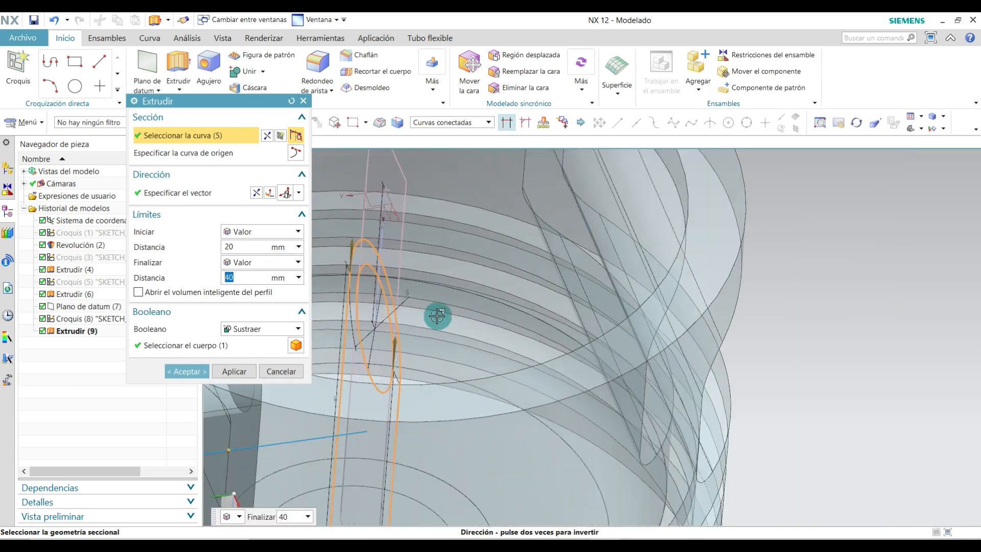
scroll(437, 315, down, 6)
scroll(375, 349, up, 6)
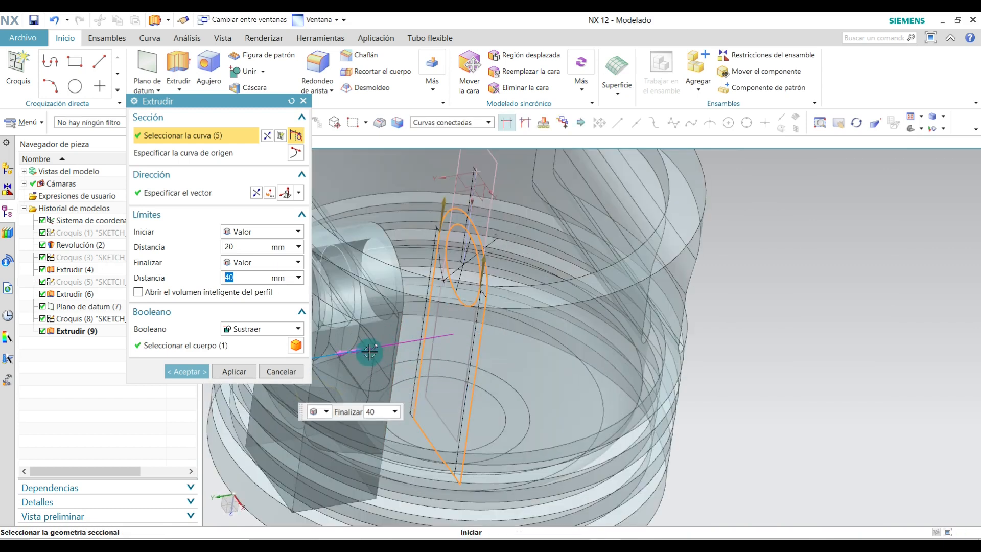
drag(376, 347, 751, 283)
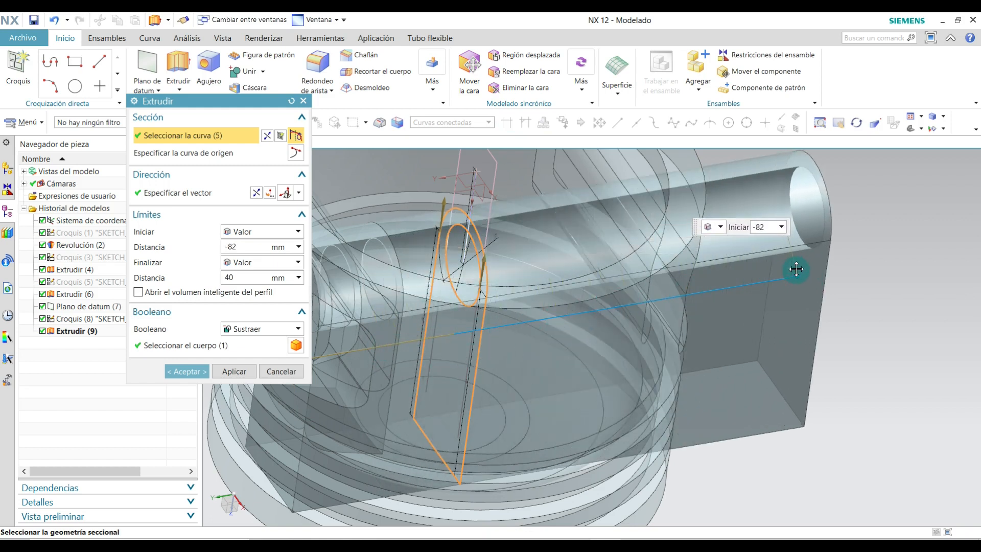
scroll(749, 354, down, 5)
scroll(749, 354, up, 2)
drag(395, 398, 587, 370)
scroll(659, 341, up, 3)
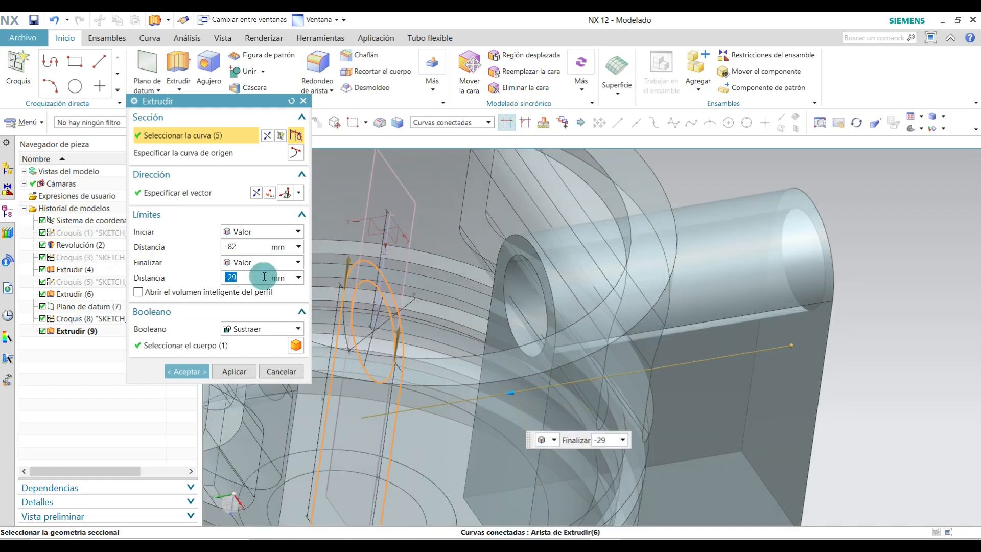
Step: Set the extrusion's start distance to -20 mm and end distance to -40 mm, and create it with the Boolean operation Unir
click(238, 247)
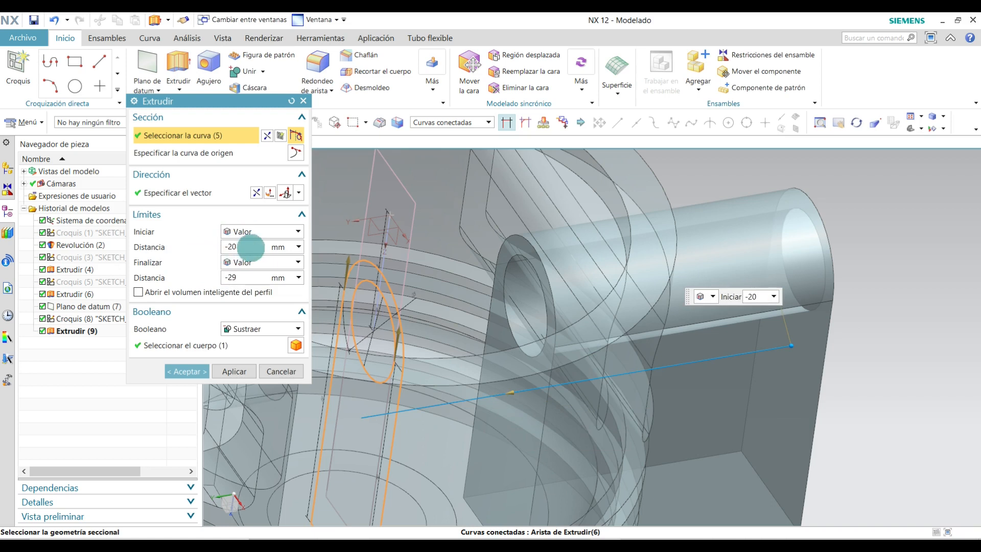
click(246, 280)
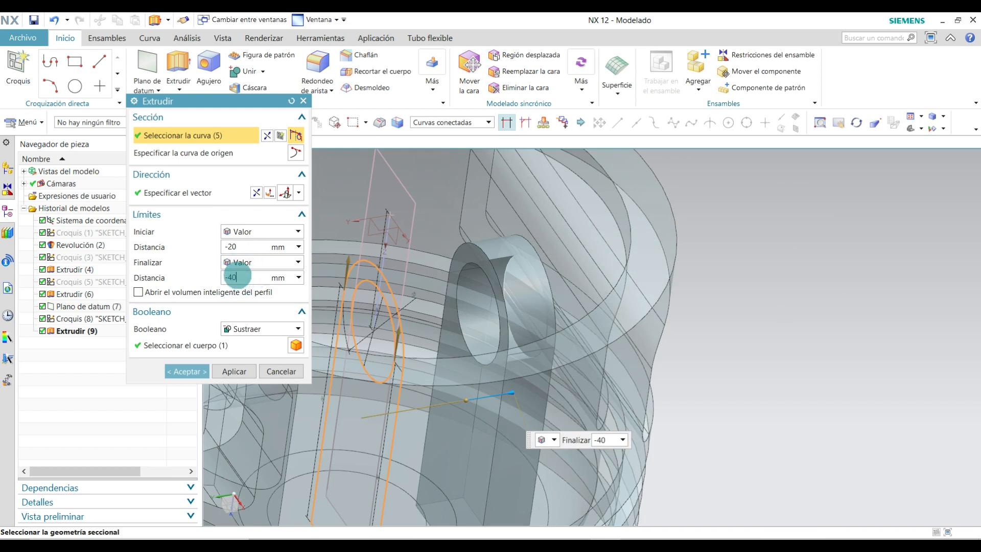
click(262, 330)
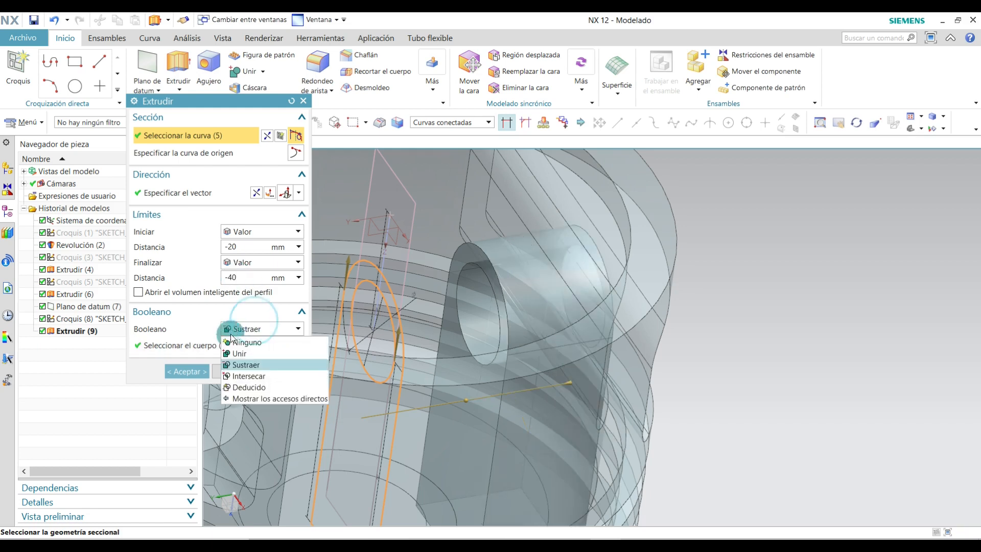
click(244, 353)
middle_drag(807, 291, 693, 291)
click(186, 372)
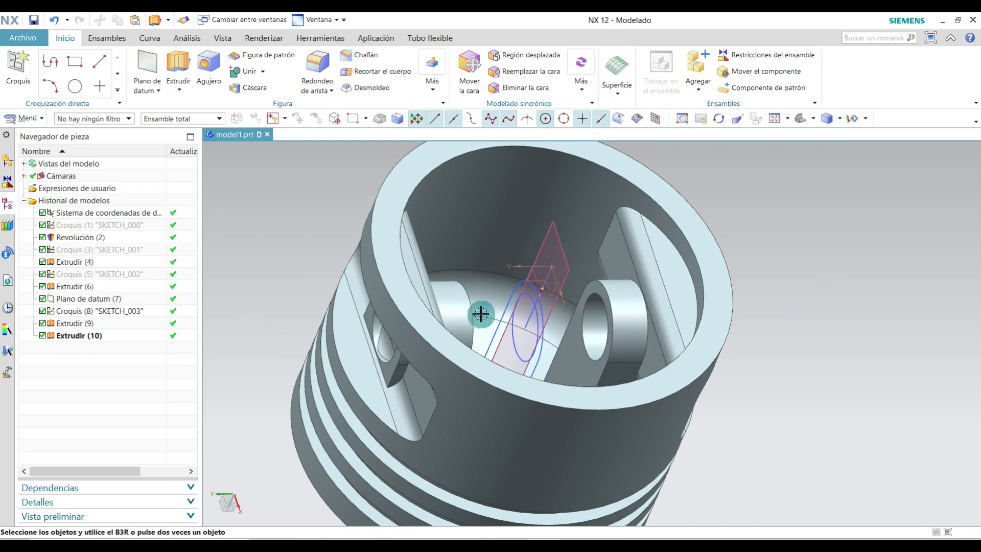
Step: Set up a new extrusion of the boss sketch's inner circle with the Boolean operation Sustraer
click(179, 60)
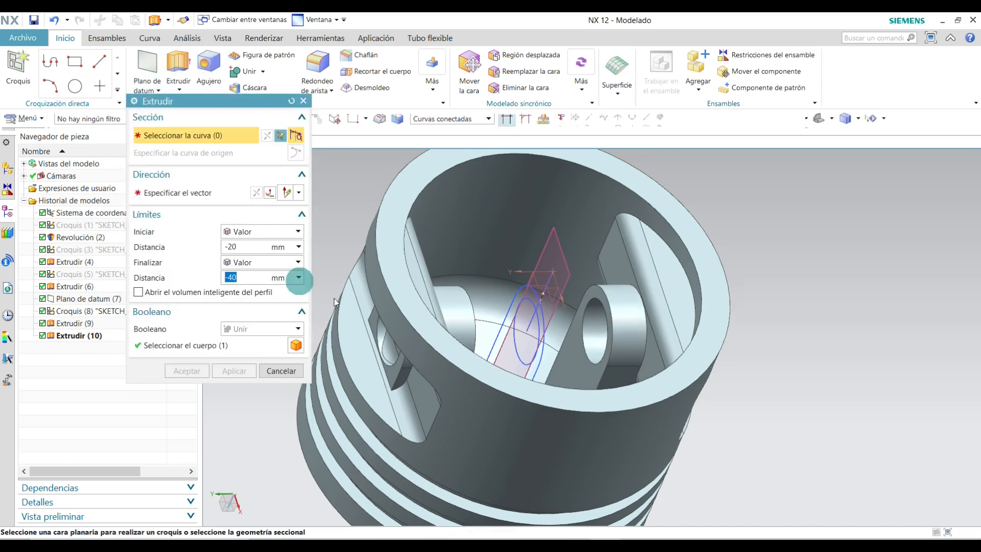
scroll(526, 333, up, 4)
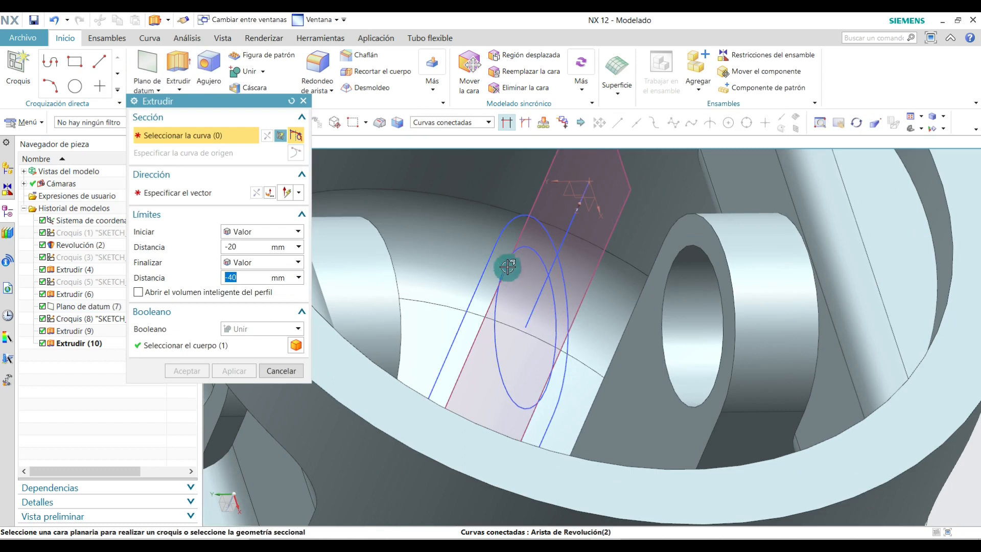
click(506, 261)
scroll(511, 284, down, 5)
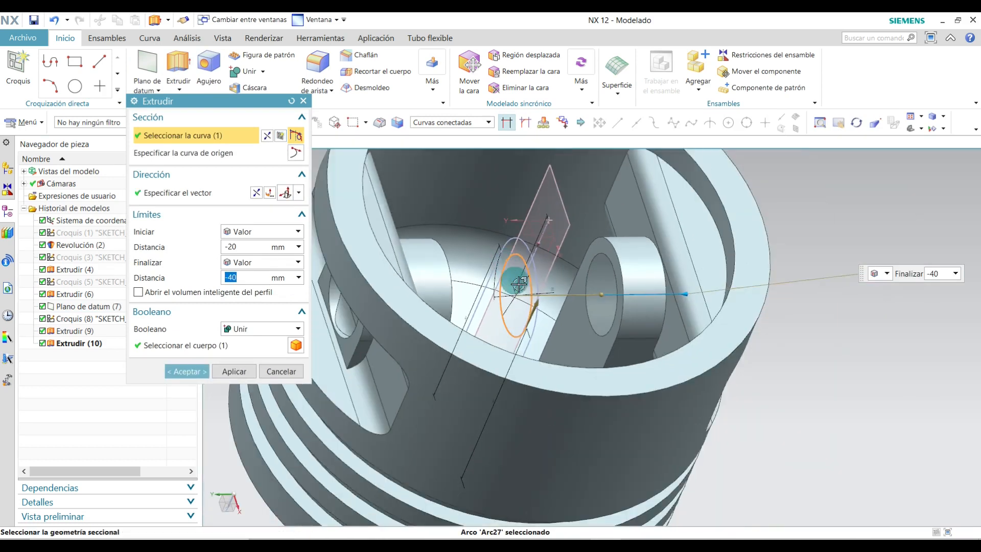
scroll(576, 292, up, 3)
scroll(576, 291, down, 5)
scroll(577, 294, up, 5)
scroll(578, 295, down, 5)
click(285, 327)
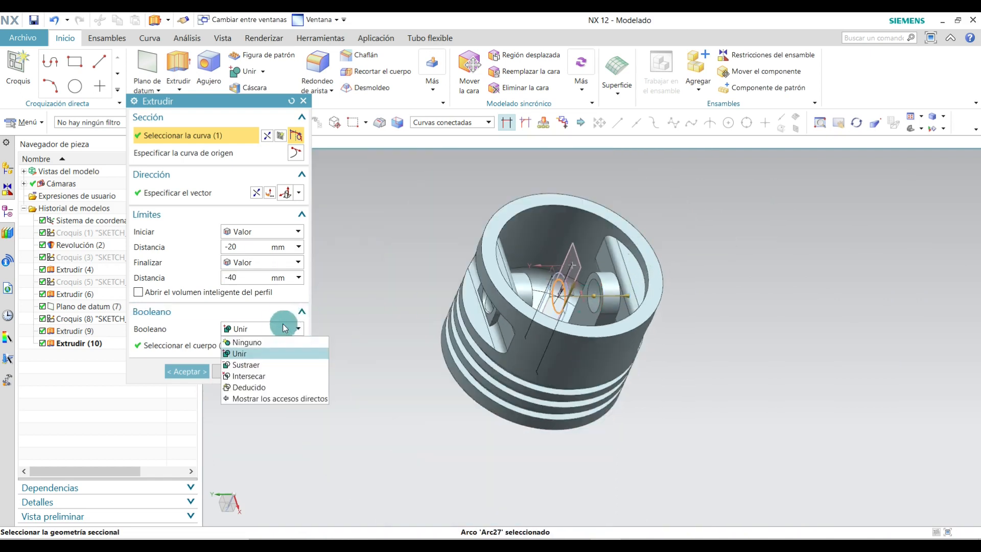
click(257, 365)
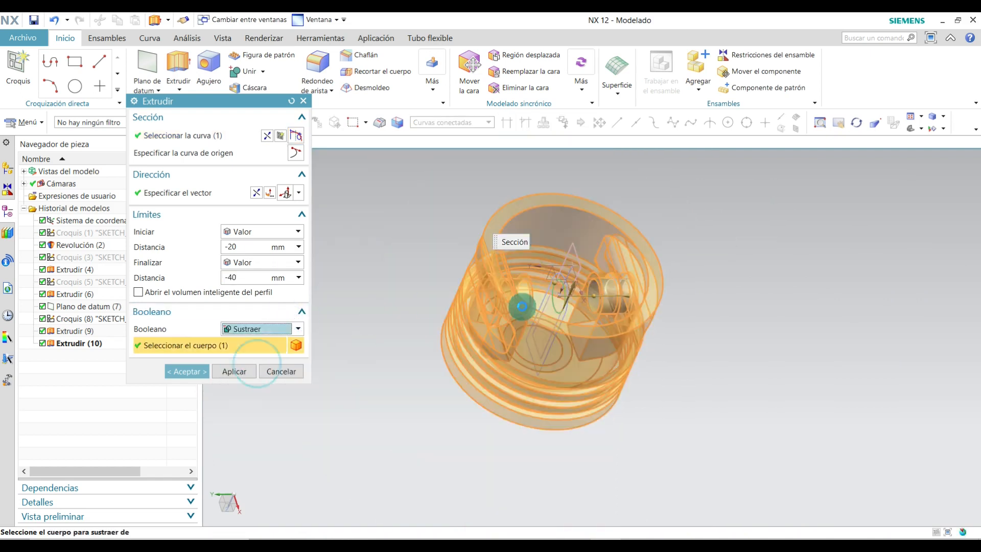
Step: Pull the cut's start limit to 90 mm and its end limit beyond the opposite piston wall, and create the pin hole
scroll(603, 303, up, 5)
scroll(653, 291, down, 3)
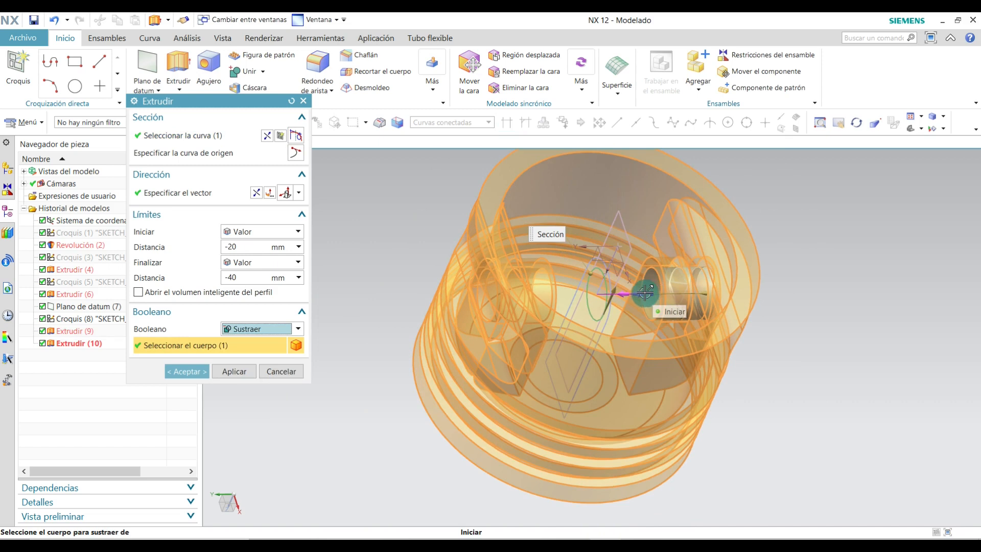
drag(589, 299, 342, 305)
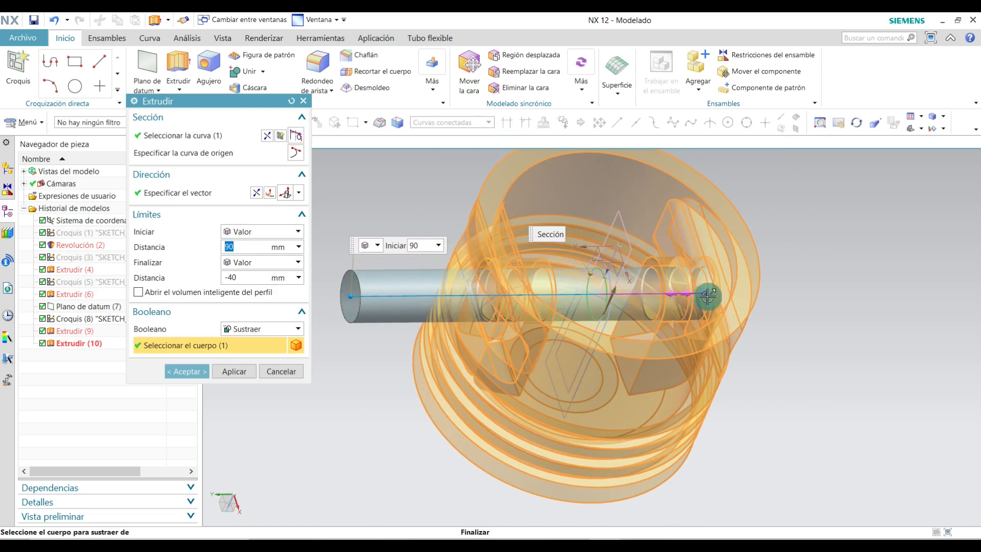
drag(705, 294, 823, 293)
middle_drag(823, 397, 859, 392)
click(187, 371)
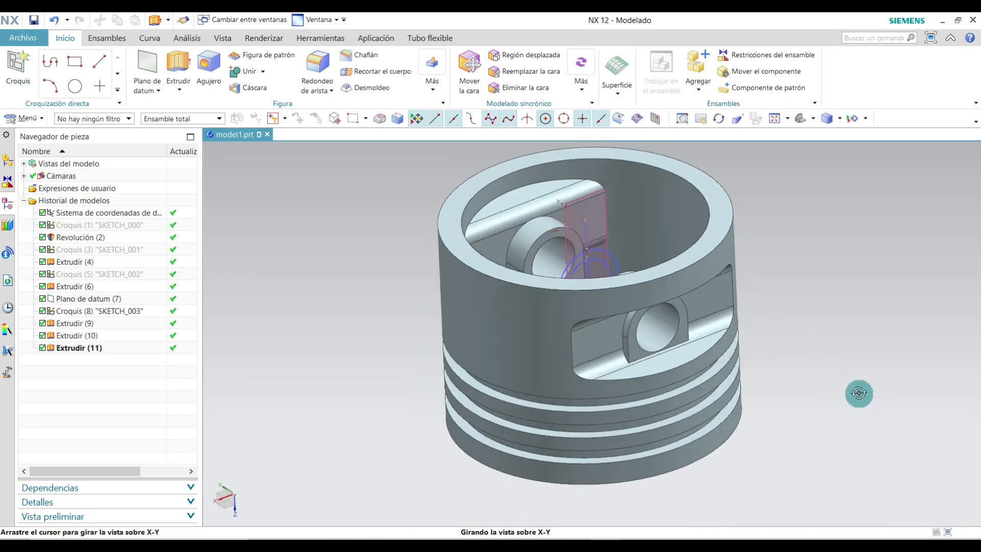
Step: Round the inner edges of the two side recesses with a 5 mm edge blend, using the tangent-curves selection rule
click(801, 122)
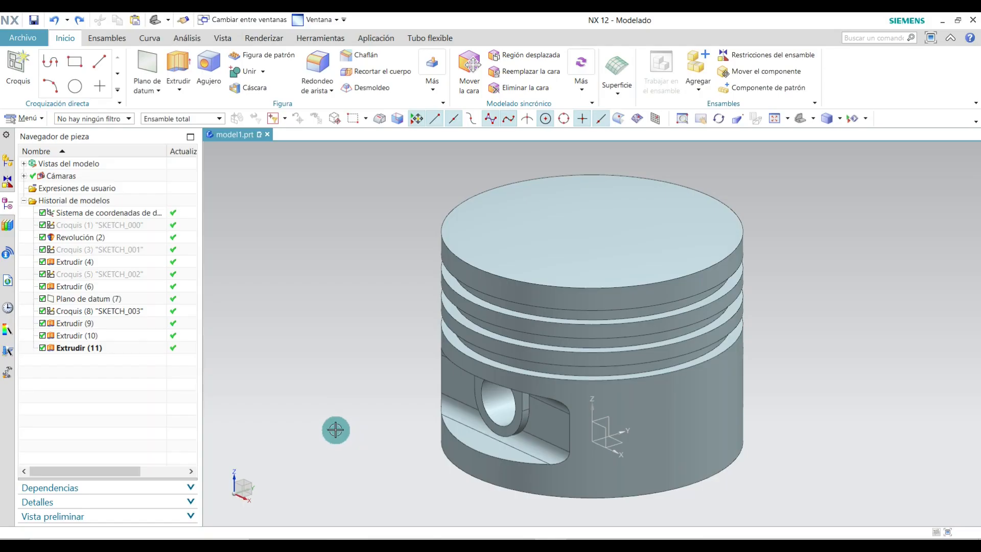
middle_drag(370, 442, 388, 329)
scroll(585, 218, up, 1)
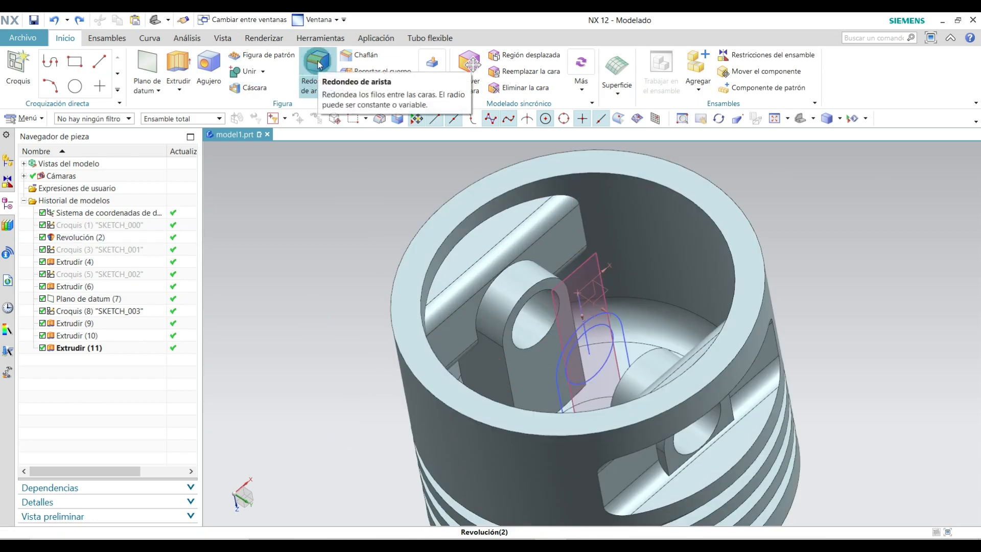
click(314, 70)
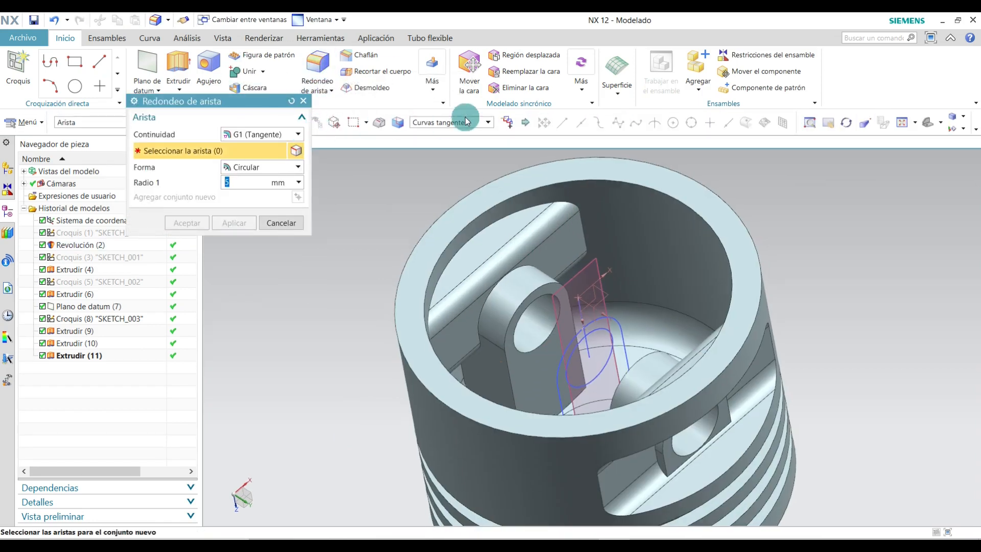
click(453, 122)
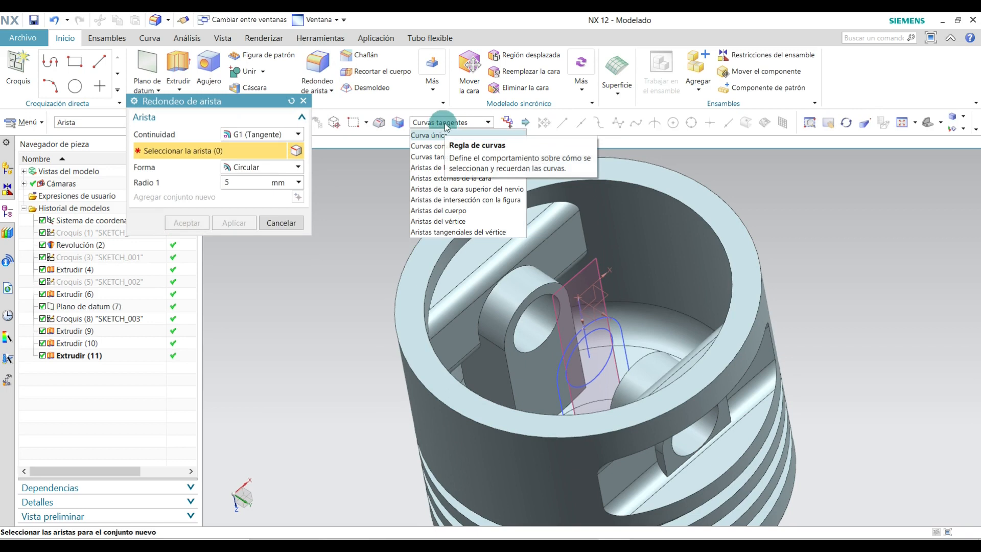
click(451, 156)
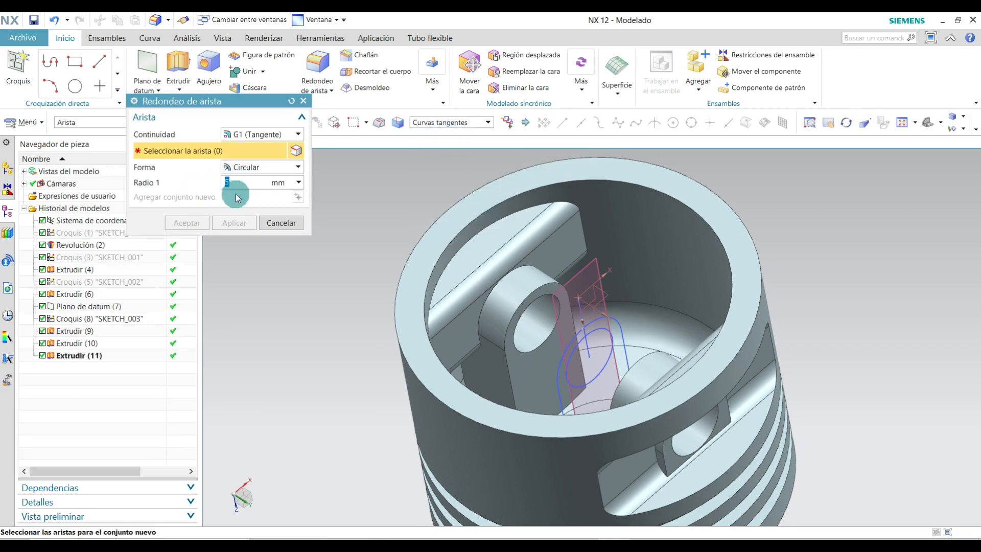
scroll(504, 285, down, 4)
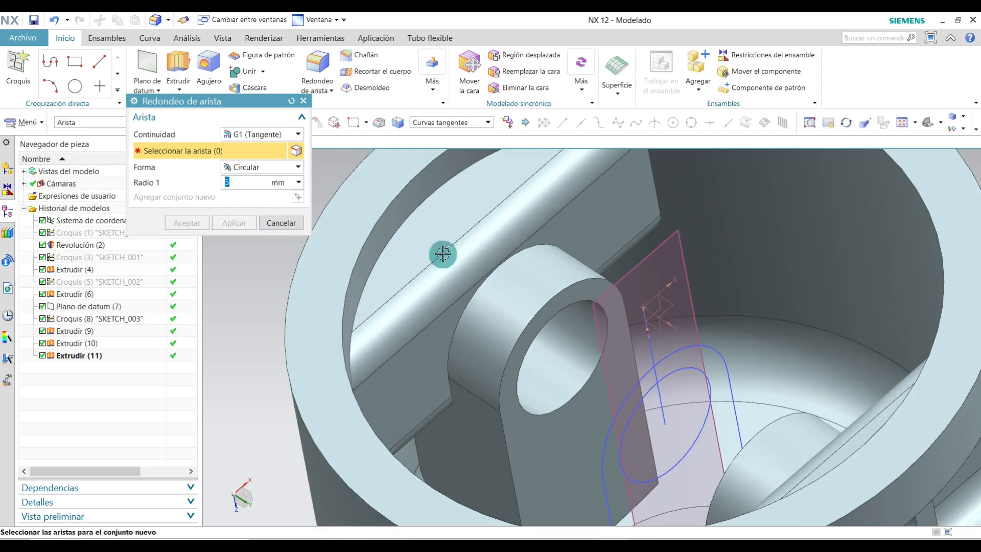
scroll(428, 224, down, 2)
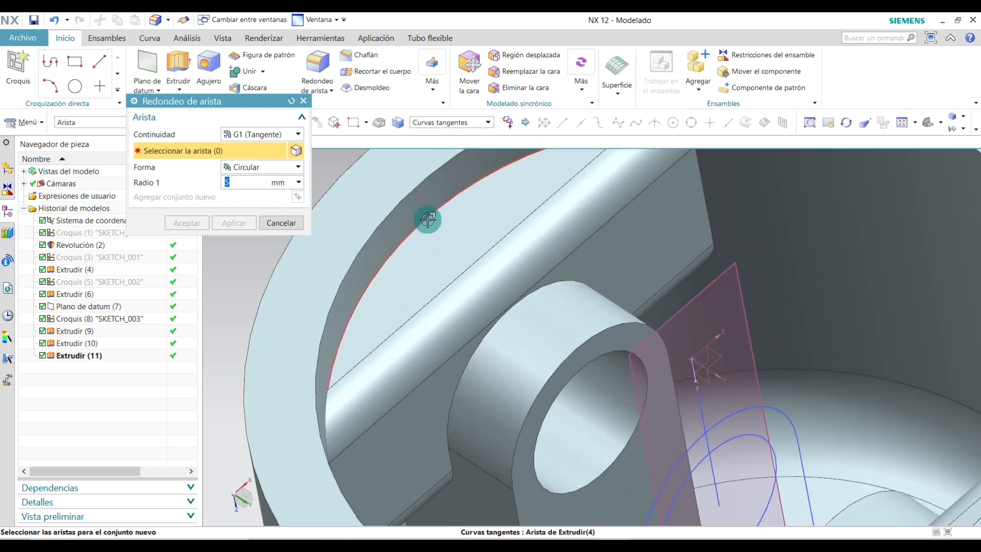
click(428, 219)
middle_drag(449, 339, 635, 352)
scroll(699, 360, down, 2)
click(713, 345)
scroll(706, 338, up, 3)
middle_drag(670, 302, 602, 225)
click(187, 222)
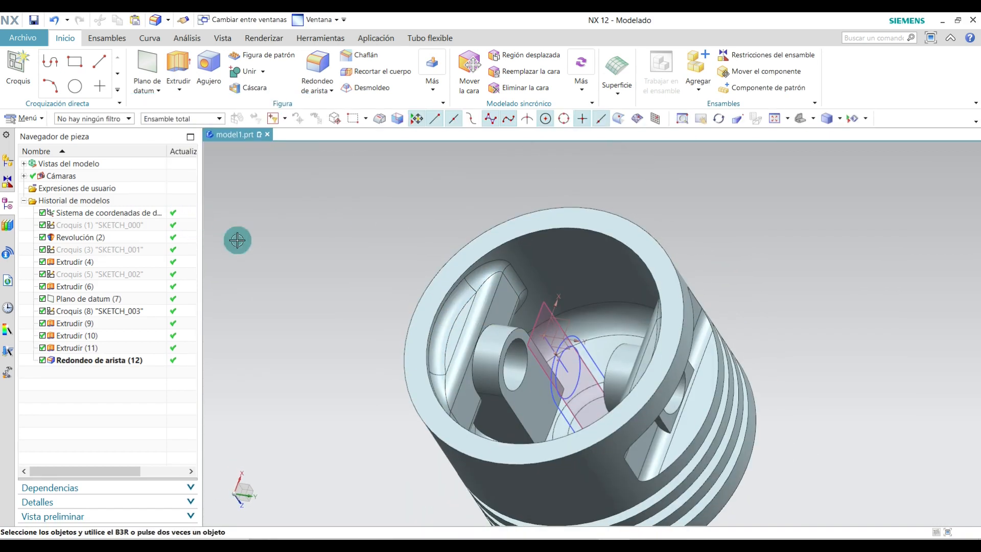
middle_drag(583, 301, 574, 329)
click(314, 72)
scroll(536, 332, up, 5)
middle_drag(524, 259, 722, 315)
click(531, 311)
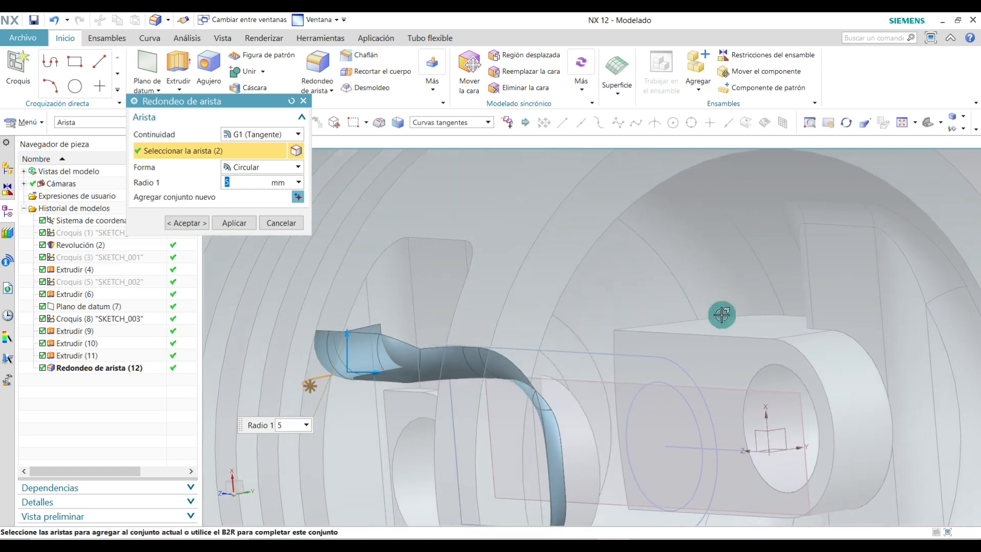
click(798, 313)
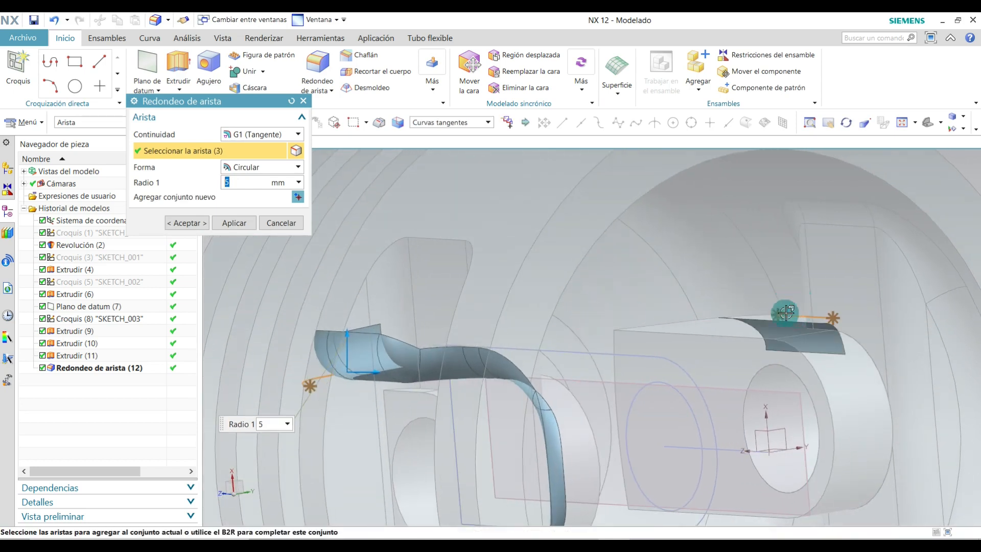
click(296, 223)
middle_drag(563, 296, 526, 317)
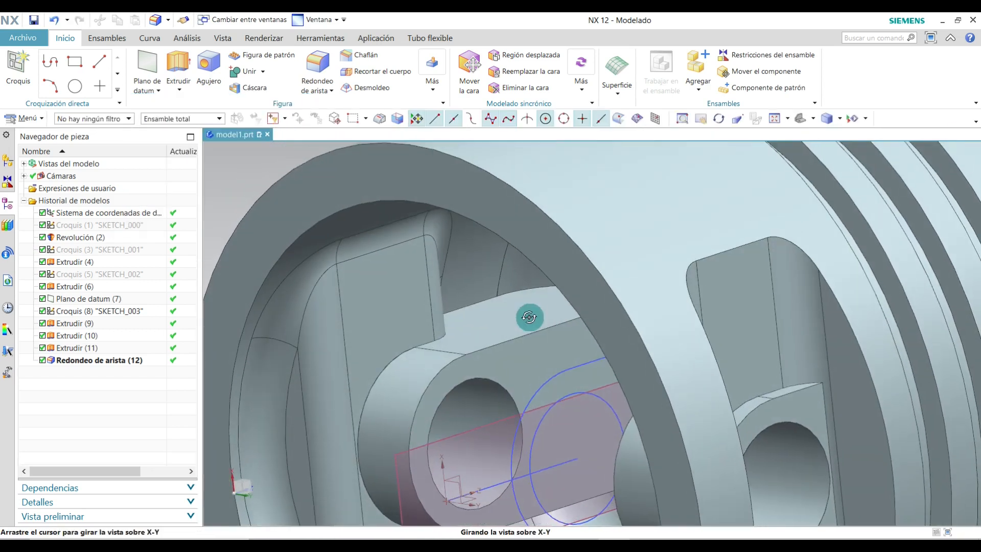
click(318, 64)
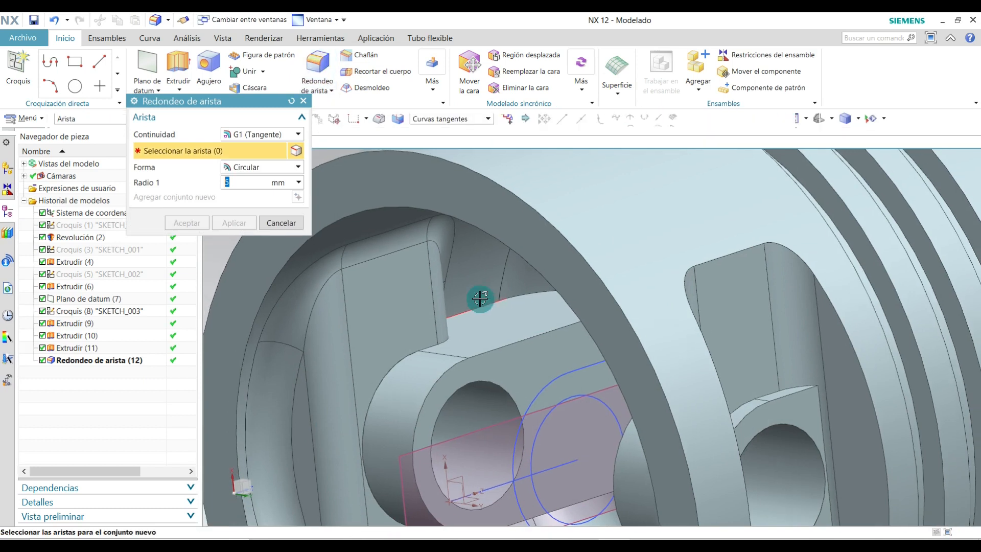
click(478, 312)
middle_drag(498, 303, 523, 298)
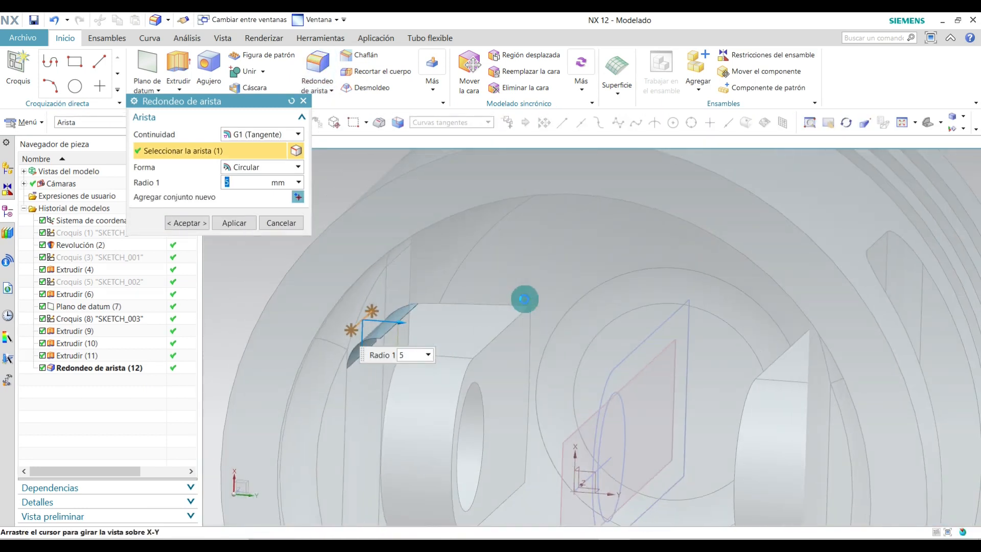
click(281, 222)
middle_drag(281, 213, 466, 279)
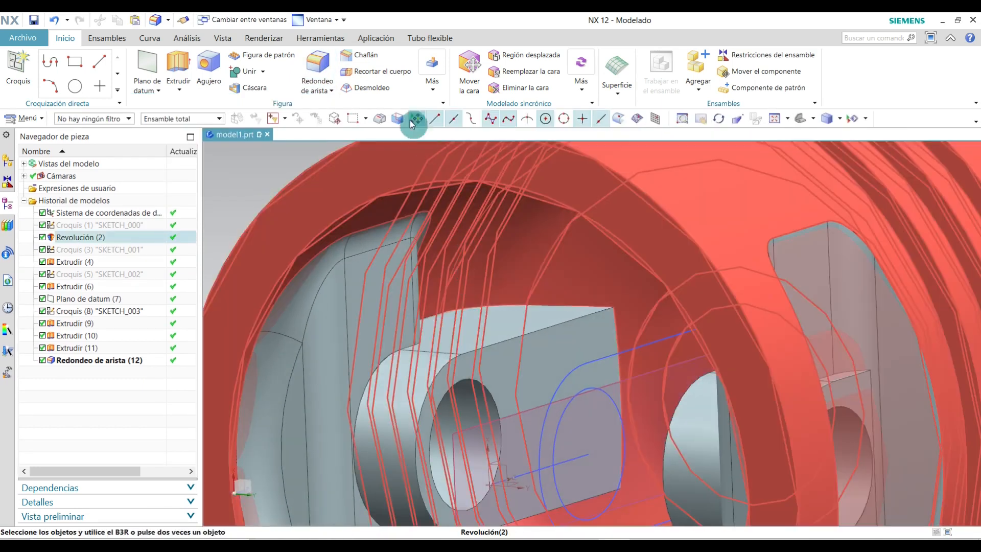
click(317, 64)
click(563, 307)
middle_drag(563, 307, 593, 307)
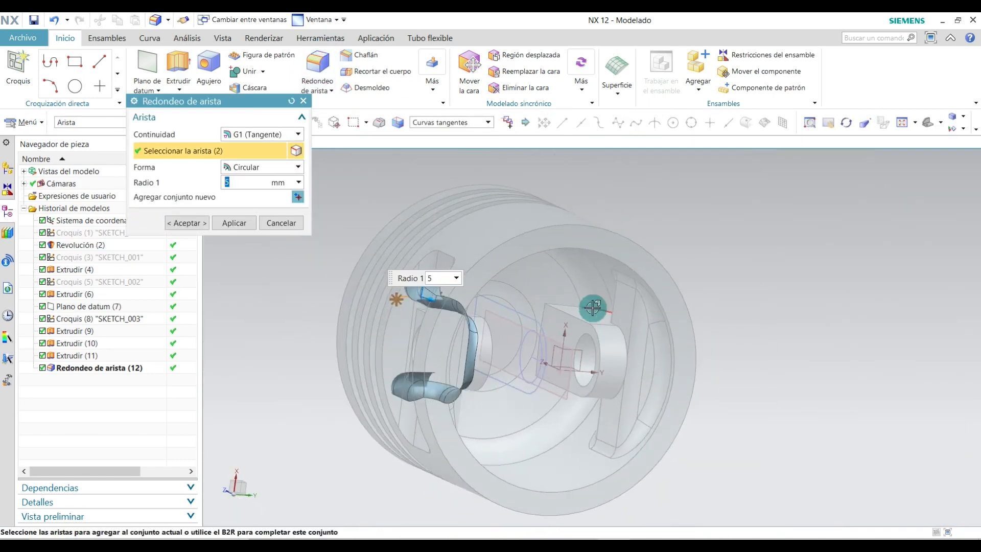
scroll(592, 307, up, 3)
click(533, 299)
scroll(554, 271, down, 3)
middle_drag(554, 271, 490, 289)
scroll(451, 291, up, 4)
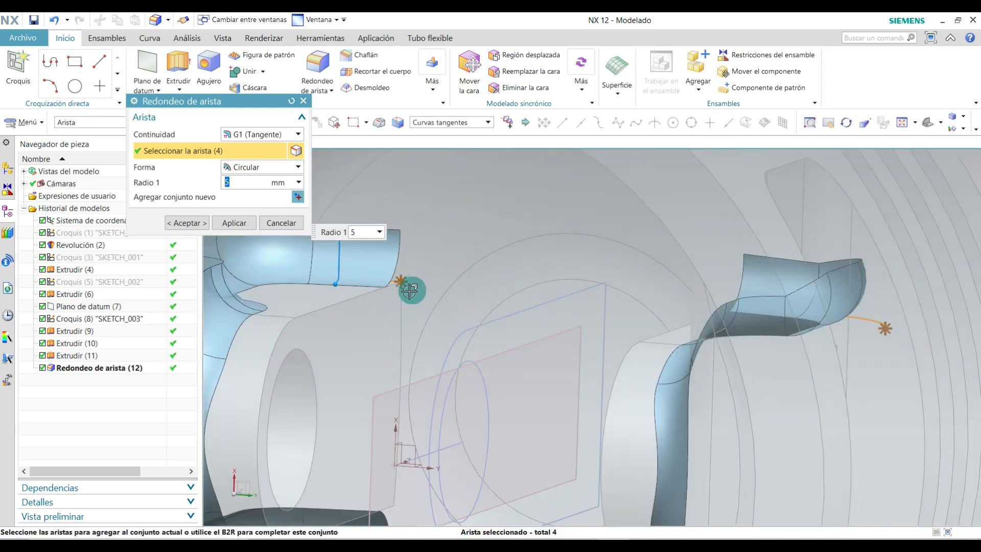
click(399, 301)
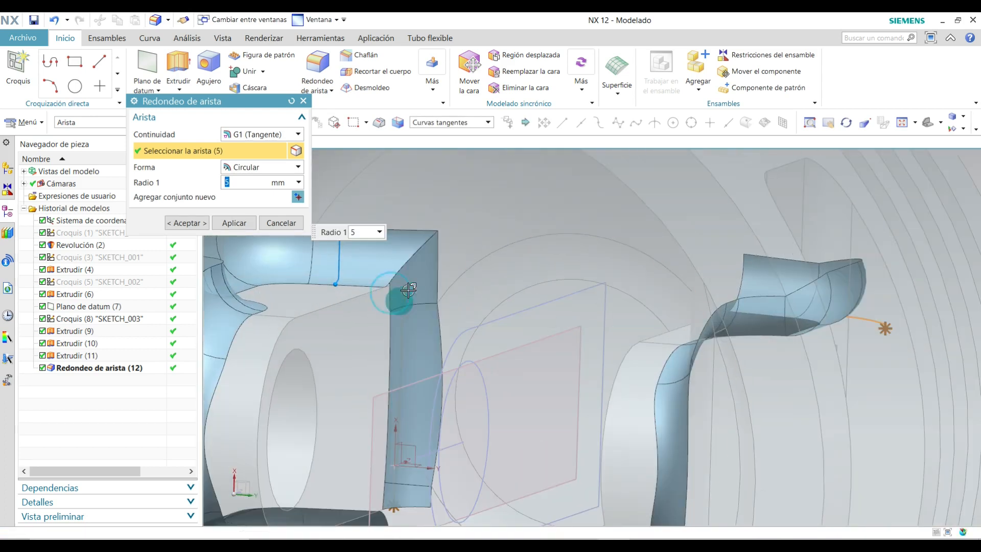
middle_drag(477, 243, 528, 262)
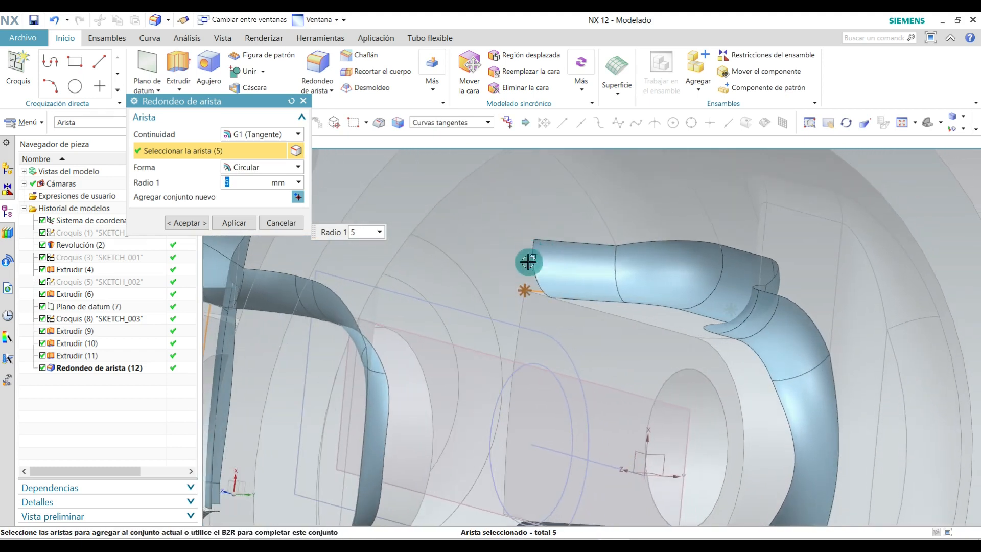
click(521, 303)
mouse_move(562, 233)
middle_down()
mouse_move(546, 215)
mouse_move(554, 236)
middle_up()
scroll(564, 241, down, 1)
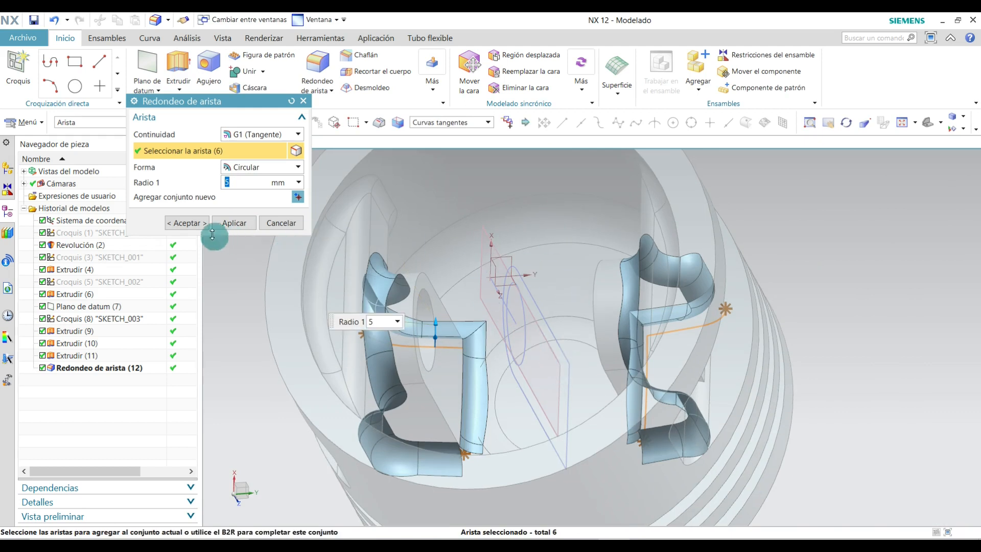
click(205, 225)
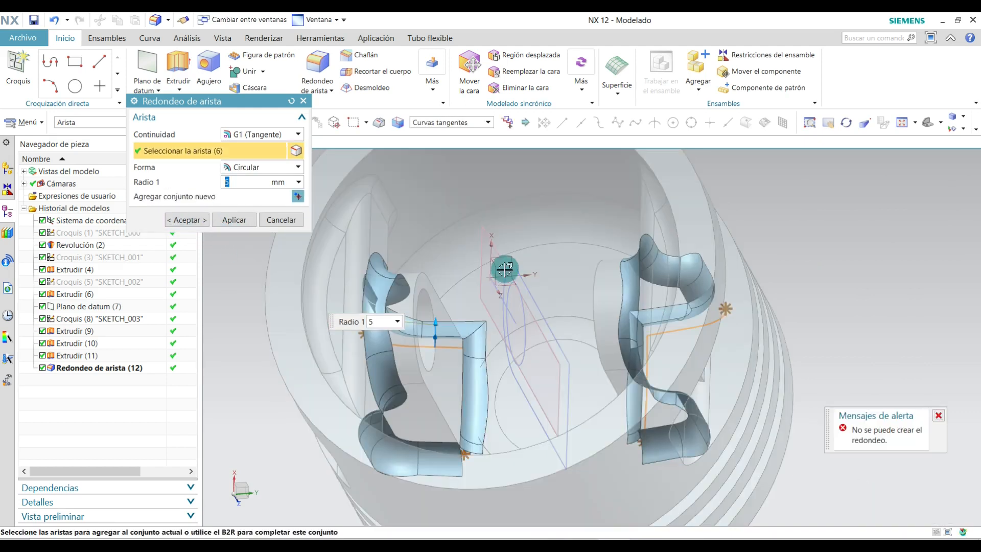
click(187, 221)
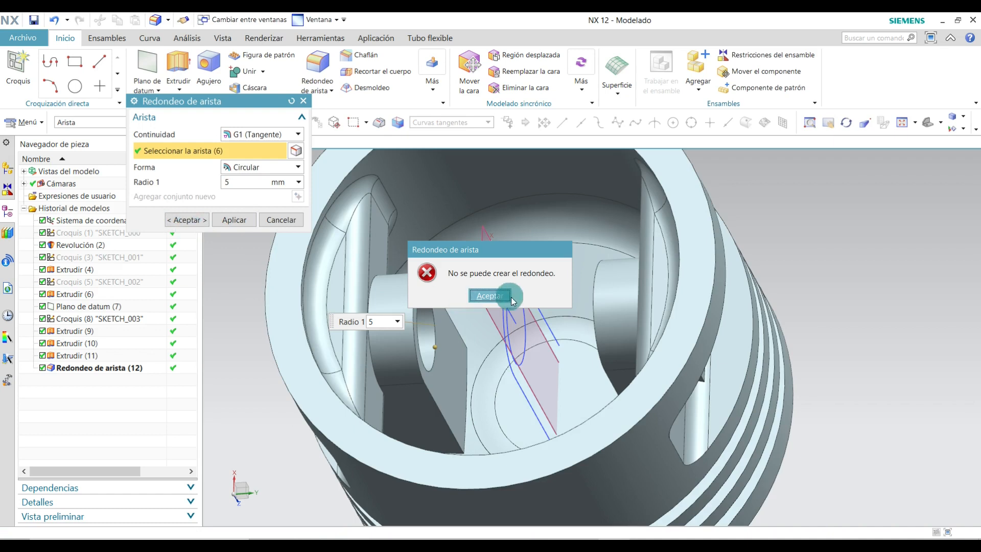
click(511, 297)
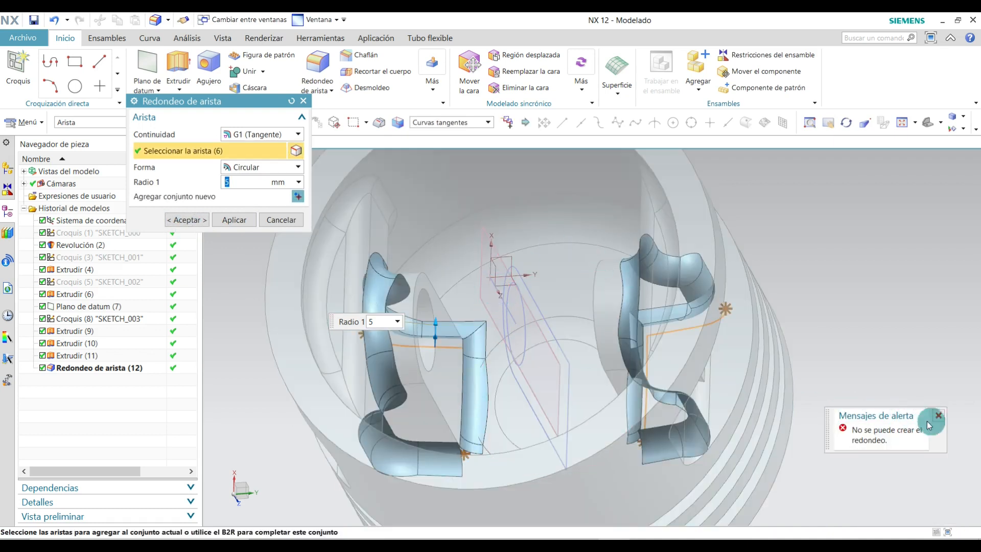
click(938, 415)
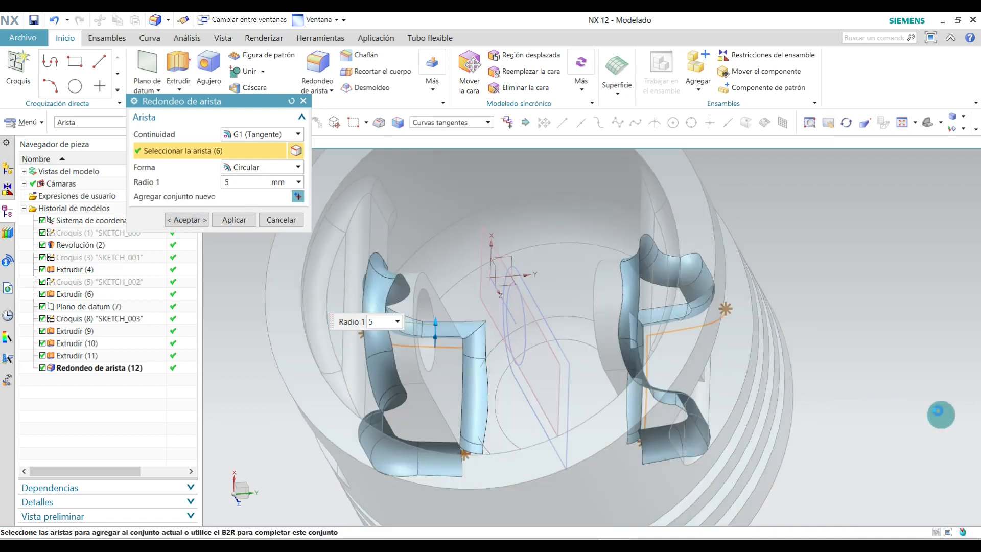
click(477, 354)
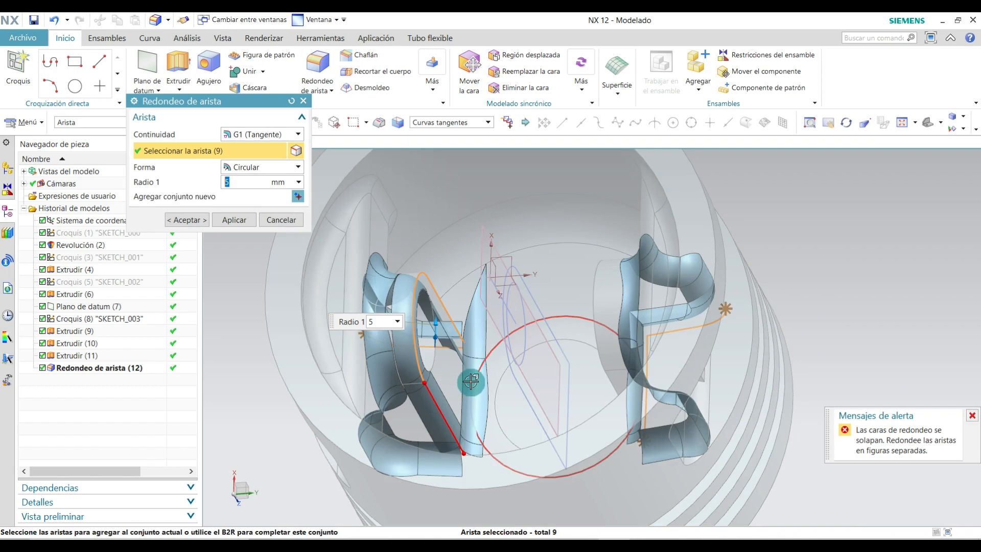
click(295, 221)
Step: Round the edges where both pin bosses meet the inner side walls with a 5 mm edge blend, using the tangent-curves rule
middle_drag(452, 258, 543, 200)
middle_drag(503, 231, 531, 243)
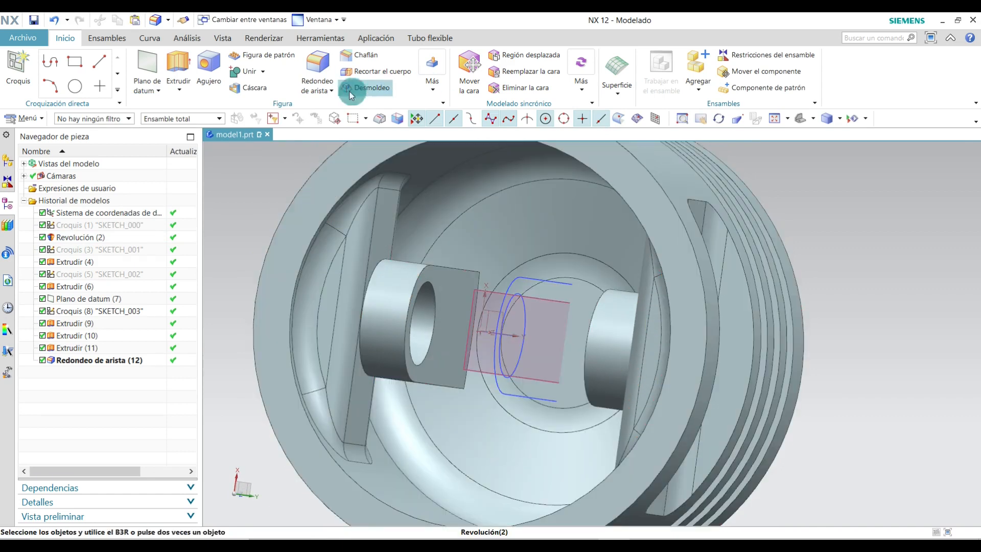
click(318, 75)
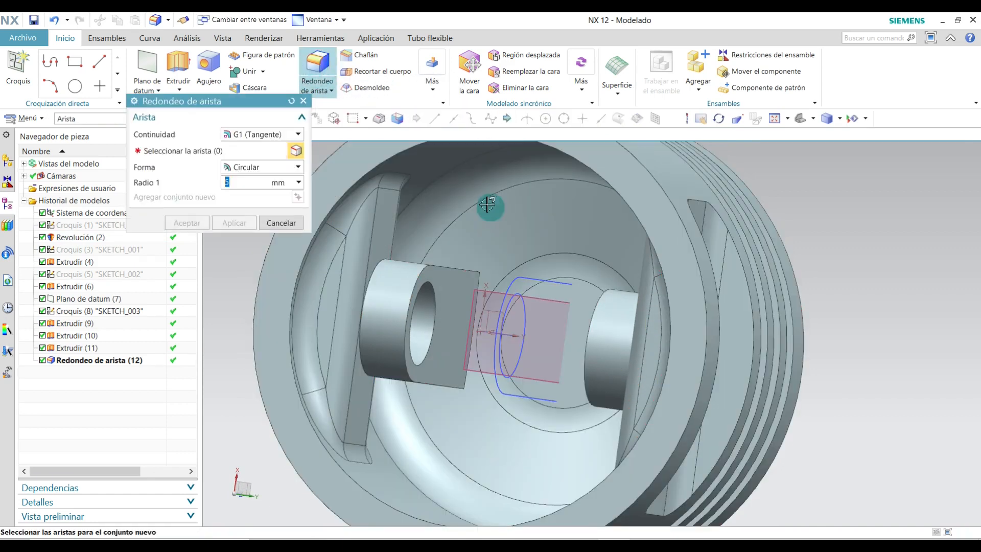
scroll(455, 238, up, 3)
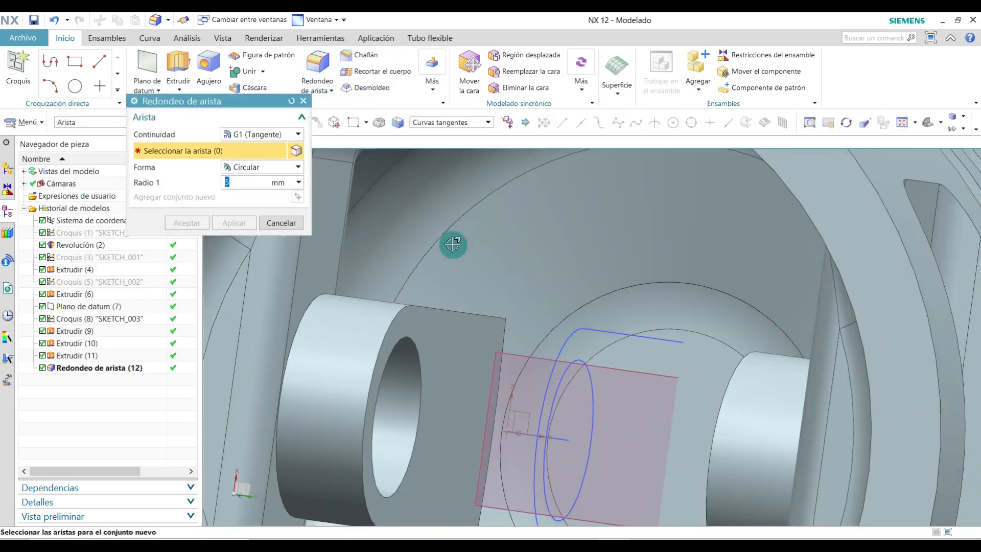
middle_drag(491, 263, 644, 276)
click(480, 287)
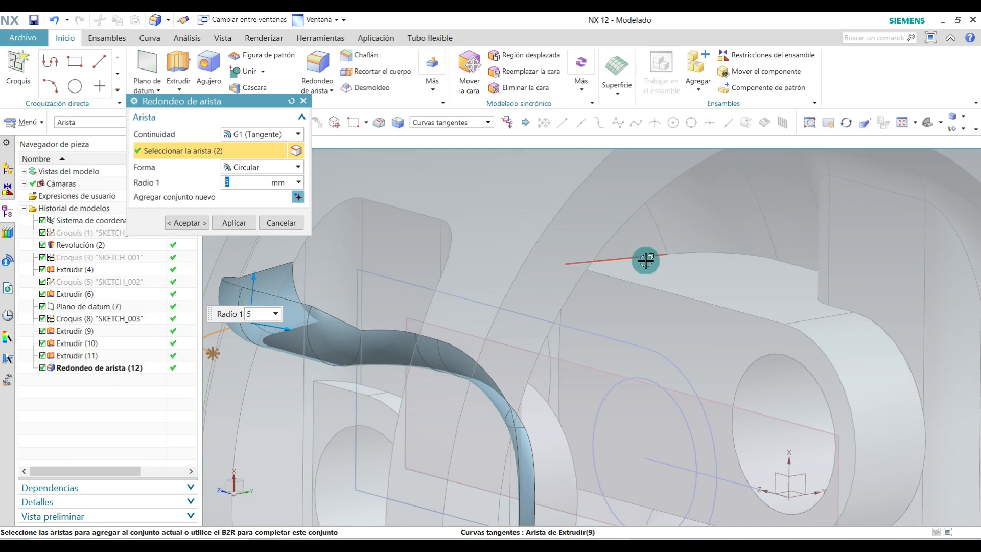
click(594, 266)
click(202, 227)
middle_drag(430, 251, 614, 251)
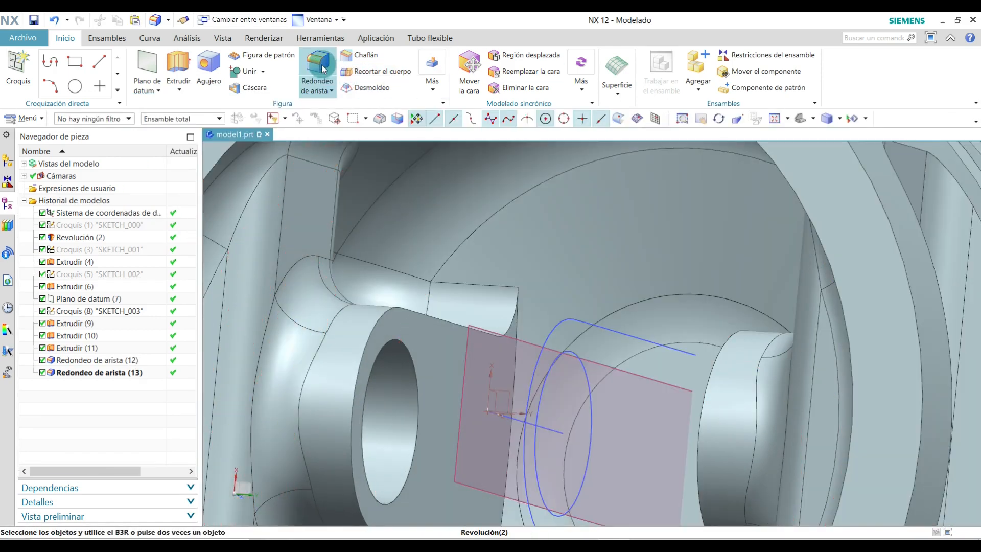
click(317, 67)
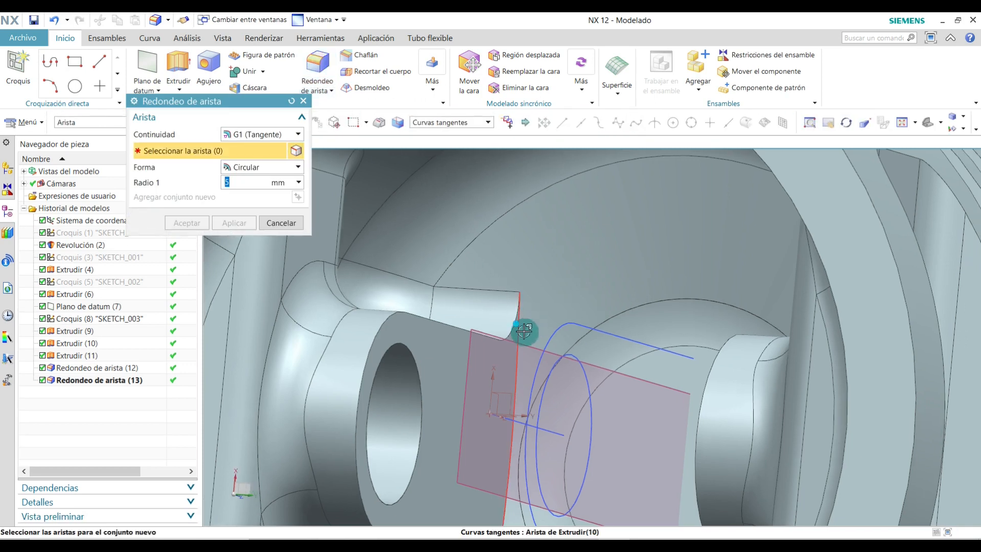
click(524, 331)
middle_drag(563, 283, 624, 275)
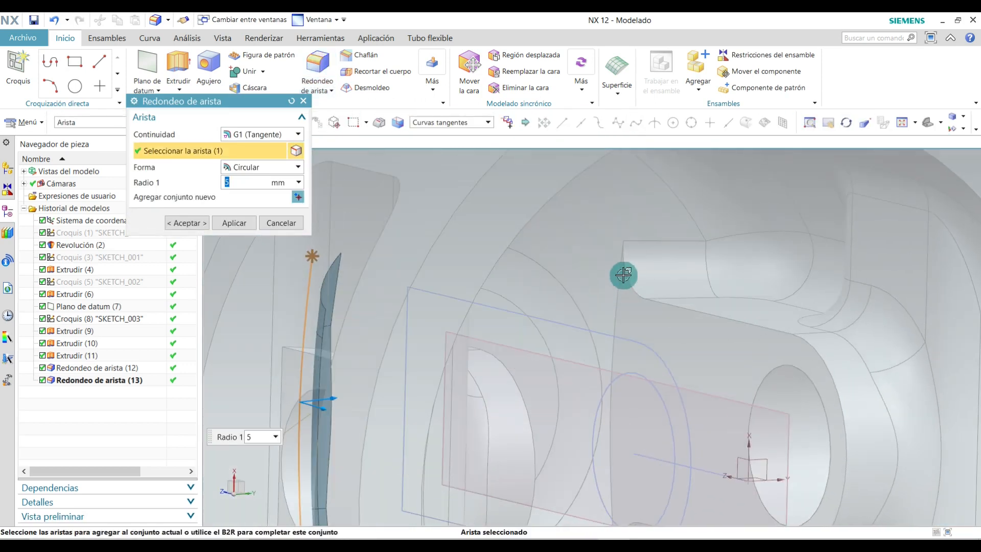
click(623, 275)
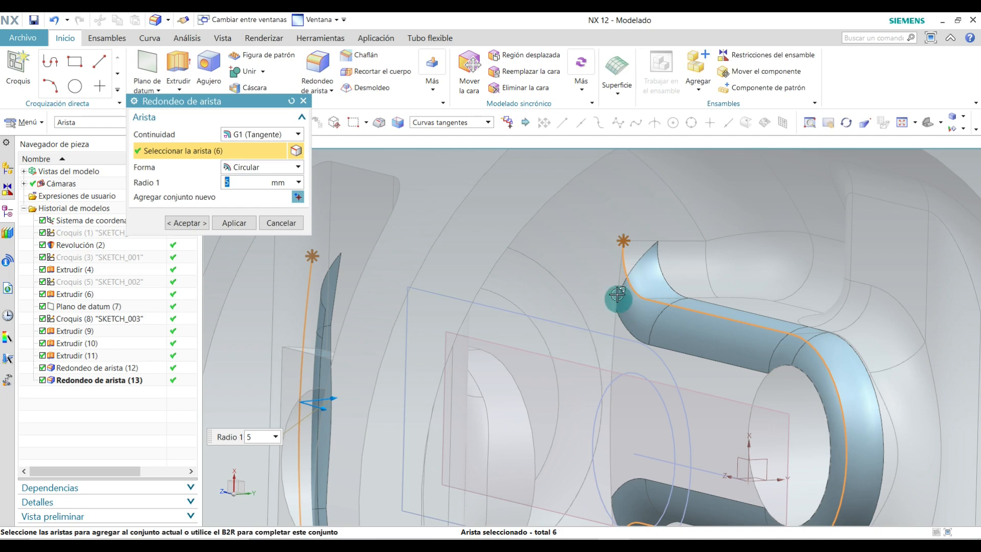
click(285, 223)
Step: Round the remaining straight edge where each pin boss's flat end meets the piston's inner surface with a 5 mm edge blend
middle_drag(652, 248, 566, 237)
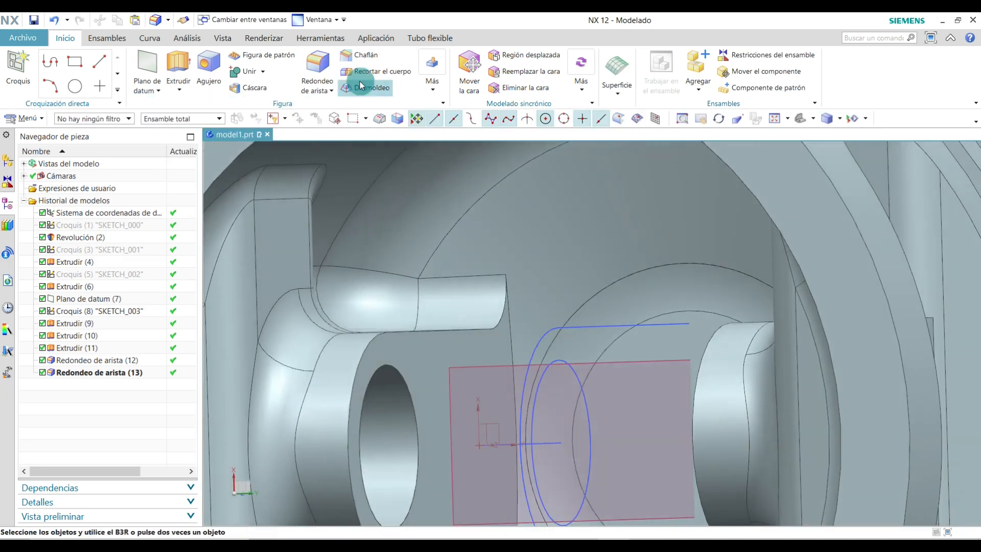
click(317, 71)
click(507, 314)
middle_drag(507, 315, 589, 264)
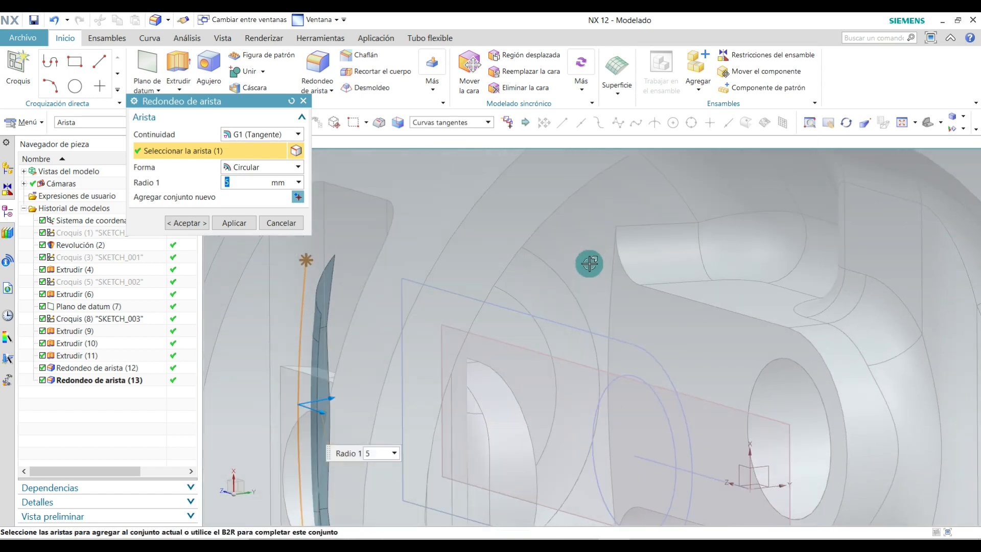
click(613, 269)
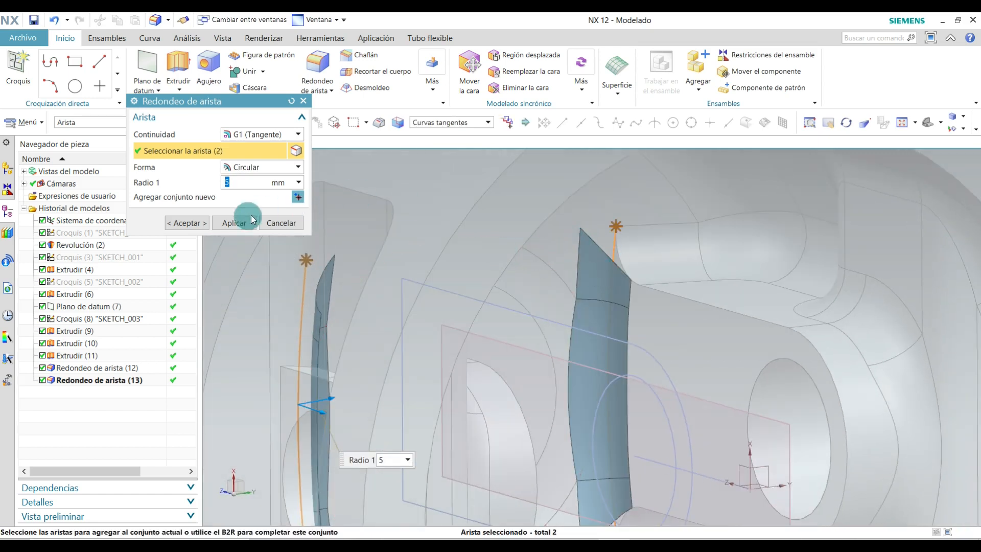
click(187, 223)
Step: Hide the datum coordinate system and turn on realistic shading (Sombreado realista) for the piston in isometric view
middle_drag(648, 208, 828, 176)
click(797, 118)
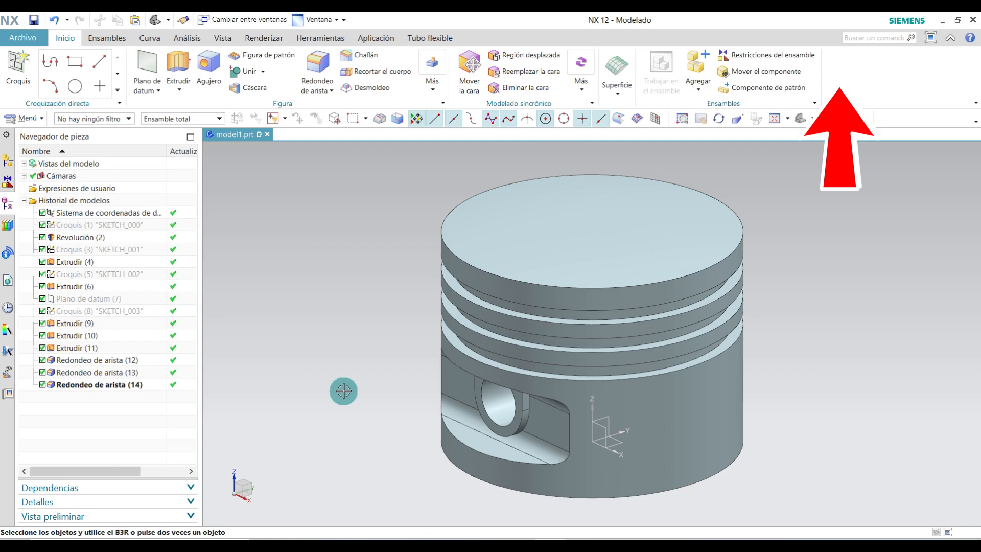
right_click(102, 214)
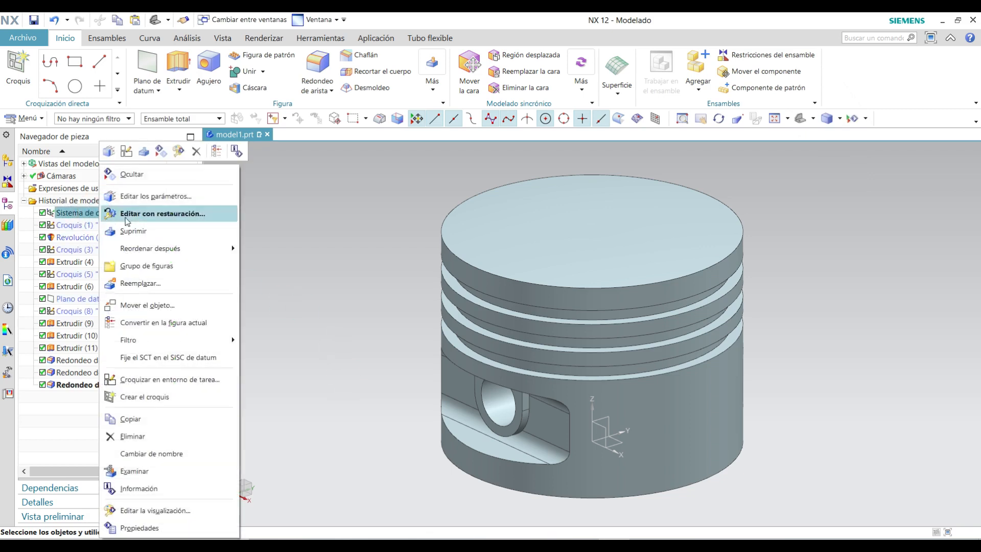
click(133, 174)
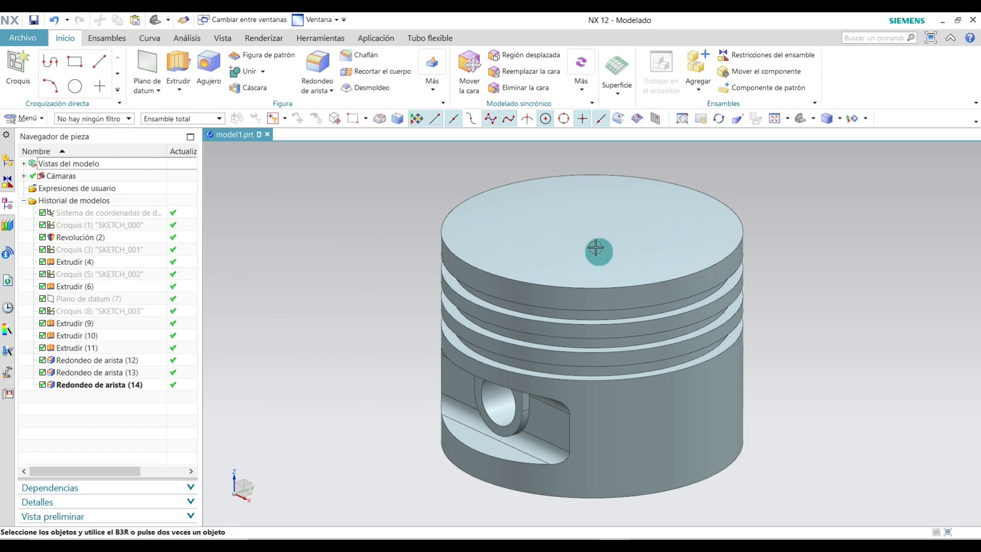
click(216, 39)
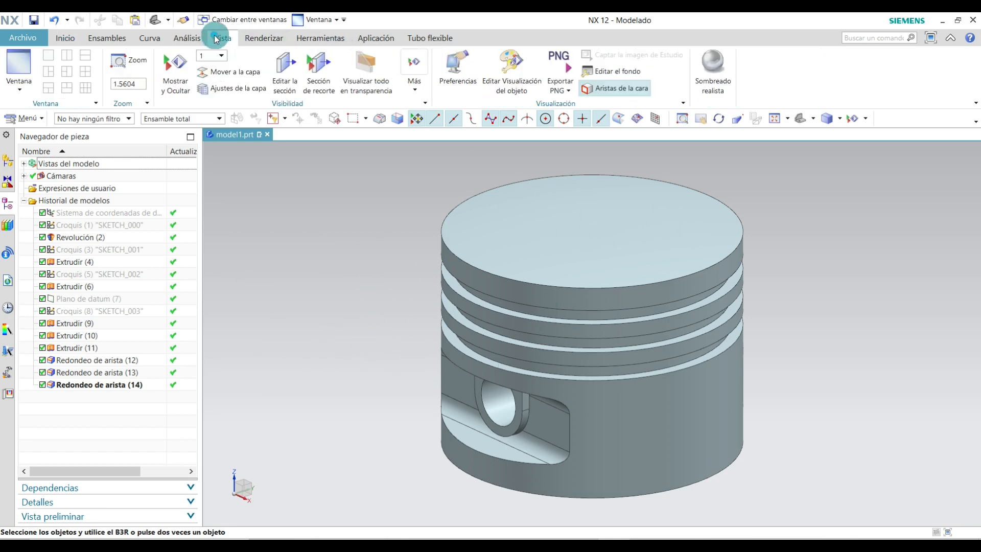
click(706, 68)
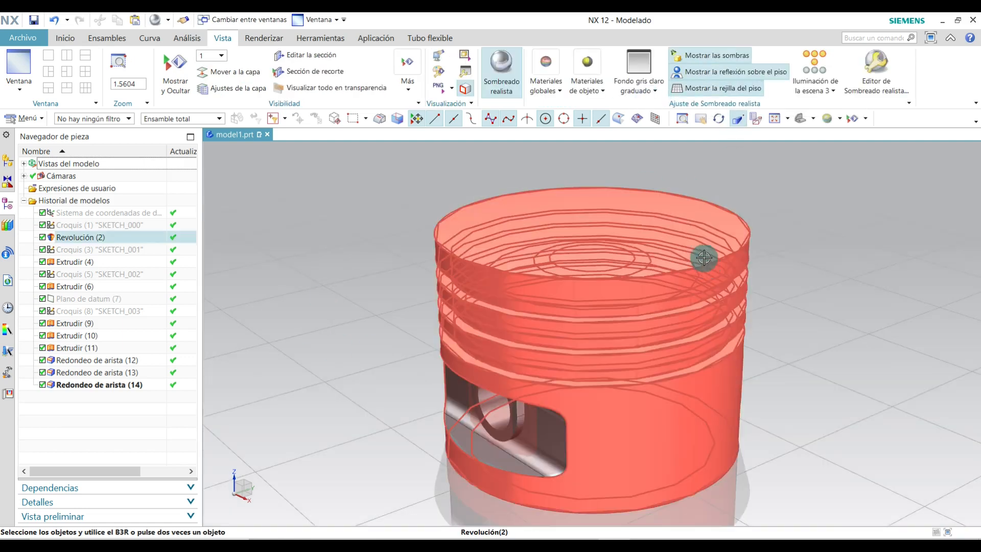
click(704, 258)
click(594, 91)
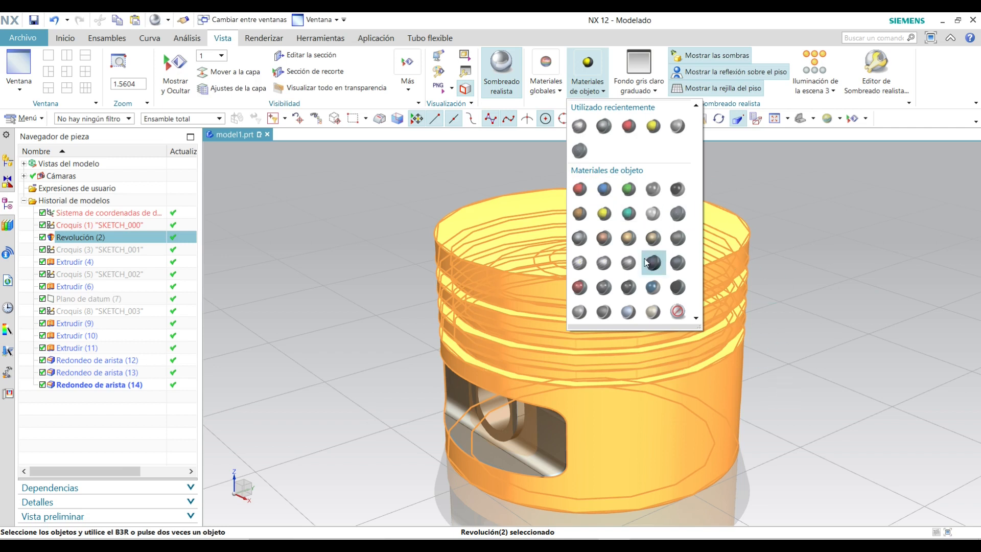
key(Escape)
key(Escape)
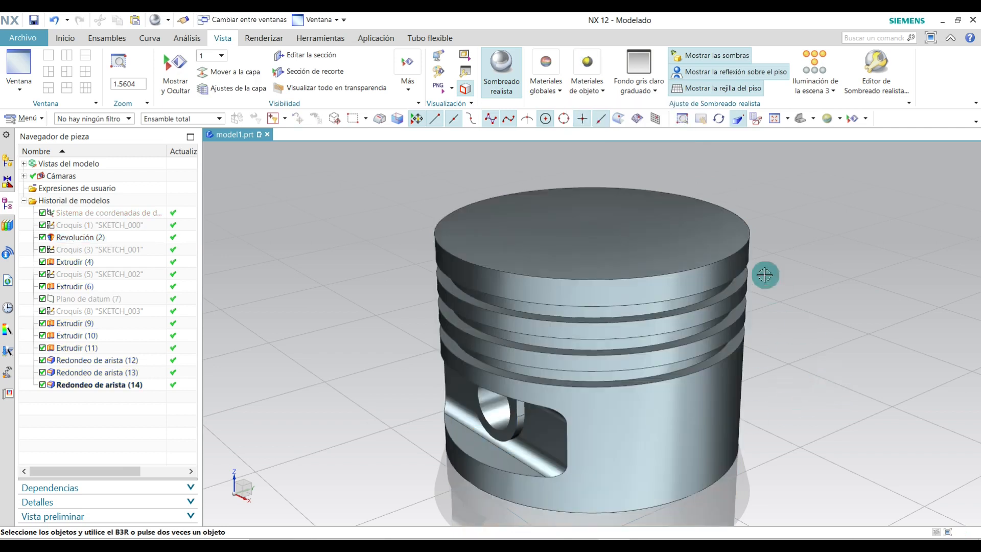
Step: Try the backgrounds Fondo gris oscuro graduado, Fondo oscuro and Fondo blanco on the shaded piston
click(650, 89)
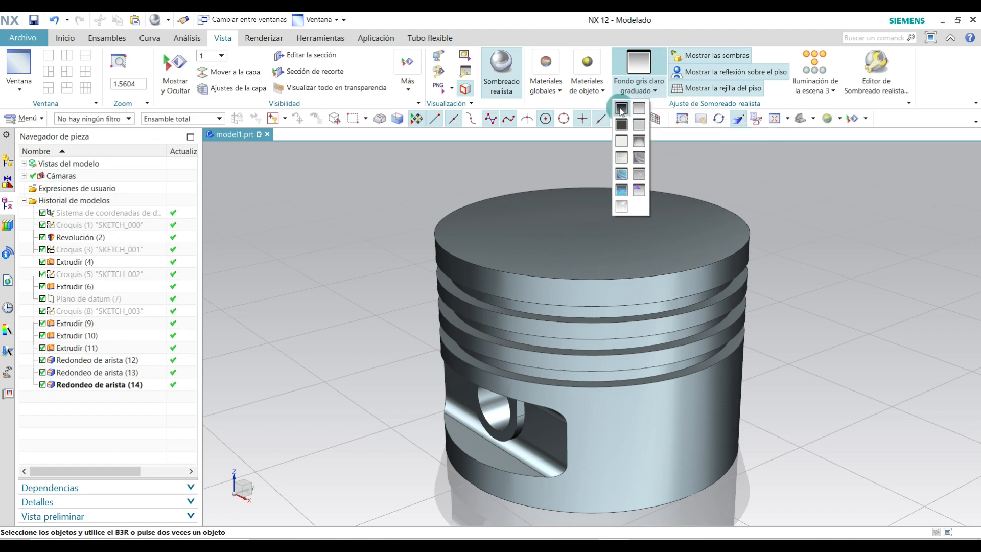
click(621, 109)
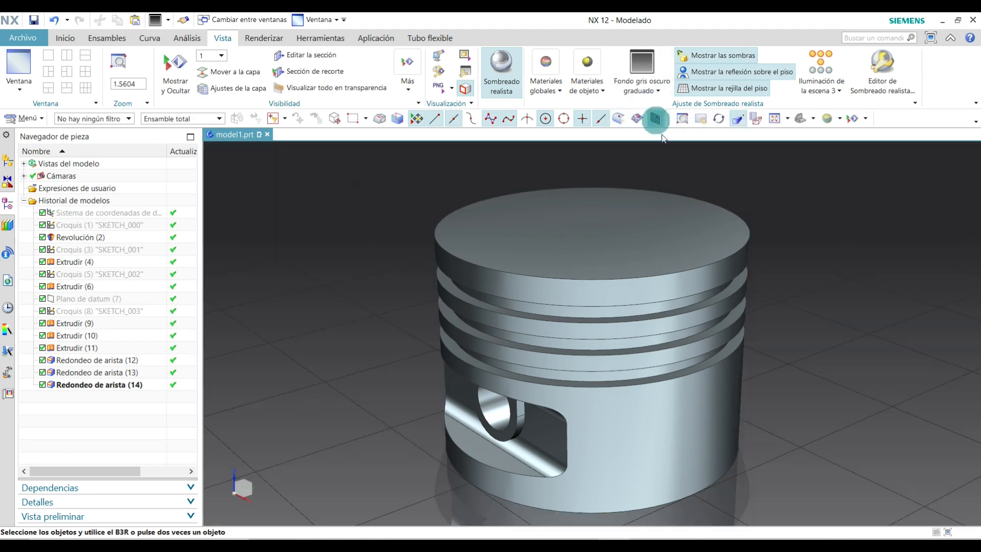
click(643, 86)
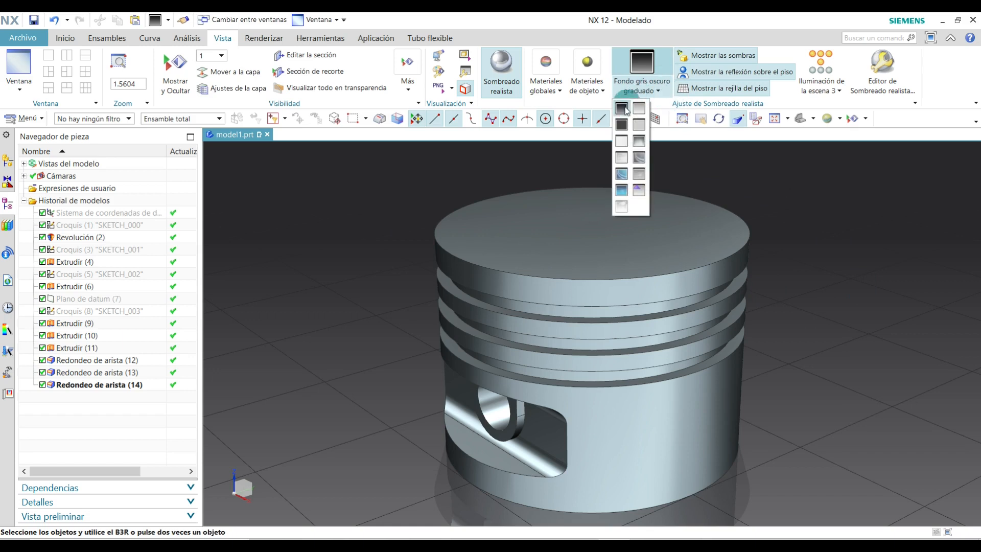
click(622, 125)
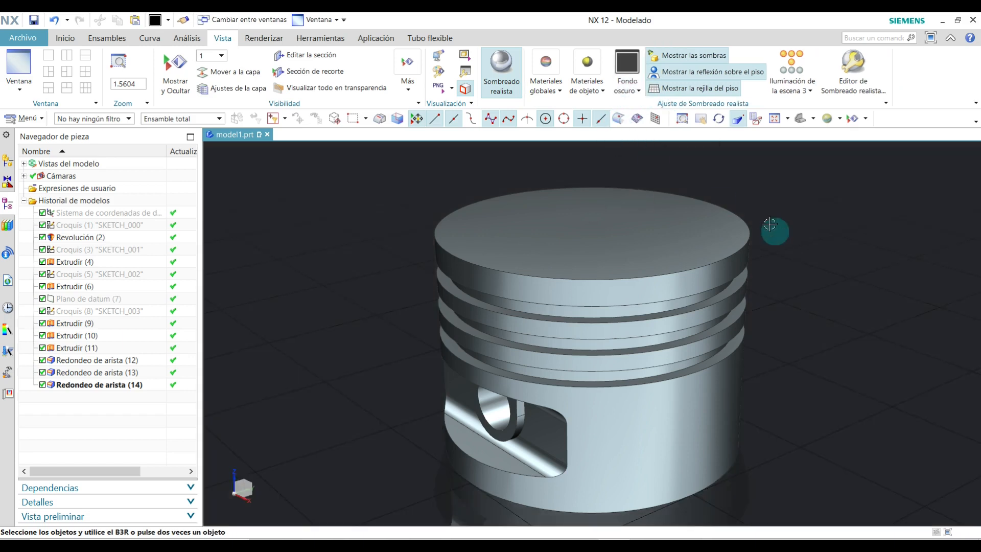
click(626, 88)
click(621, 141)
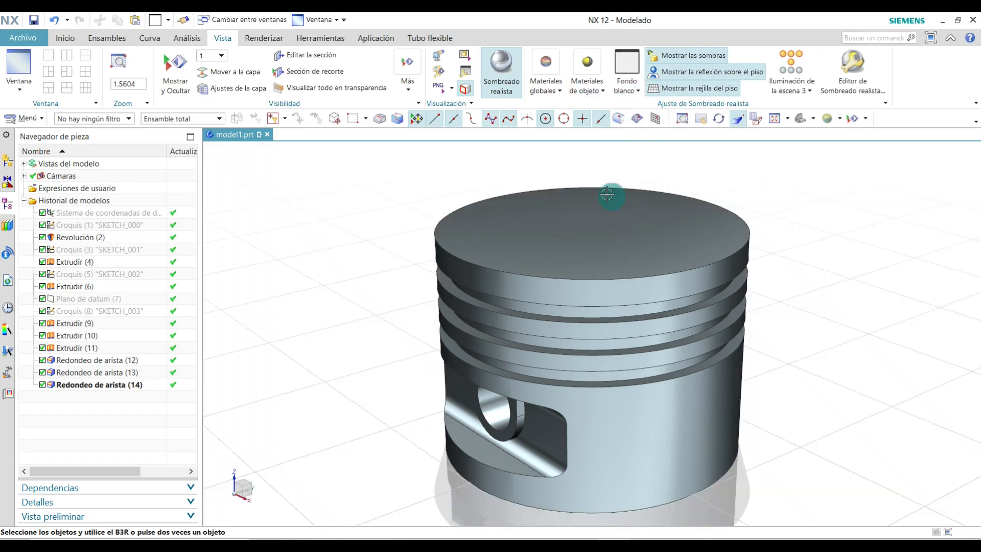
Step: Set the background of the realistic view to Fondo gris graduado
click(627, 88)
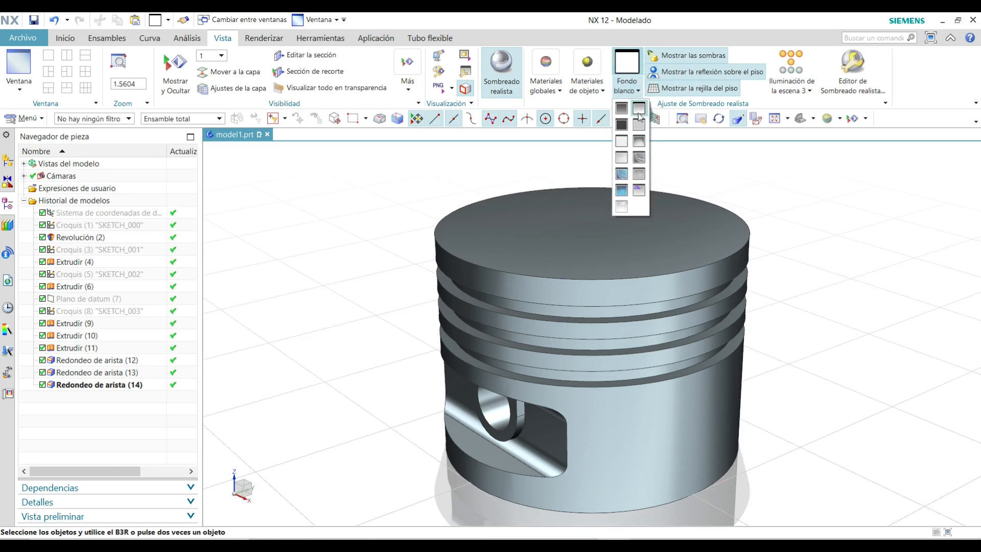
click(639, 109)
scroll(424, 324, down, 2)
middle_drag(495, 333, 746, 302)
middle_drag(724, 447, 725, 403)
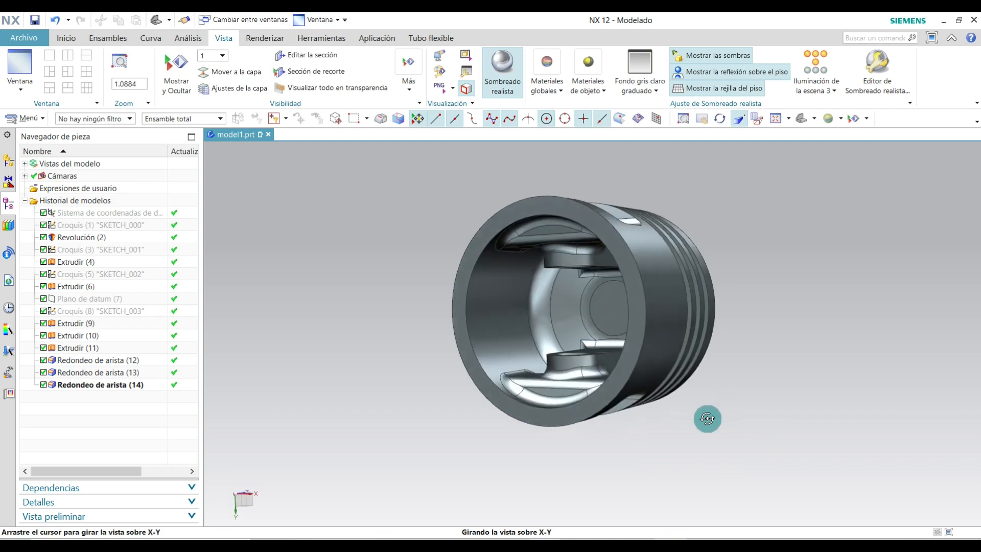
middle_drag(676, 417, 636, 430)
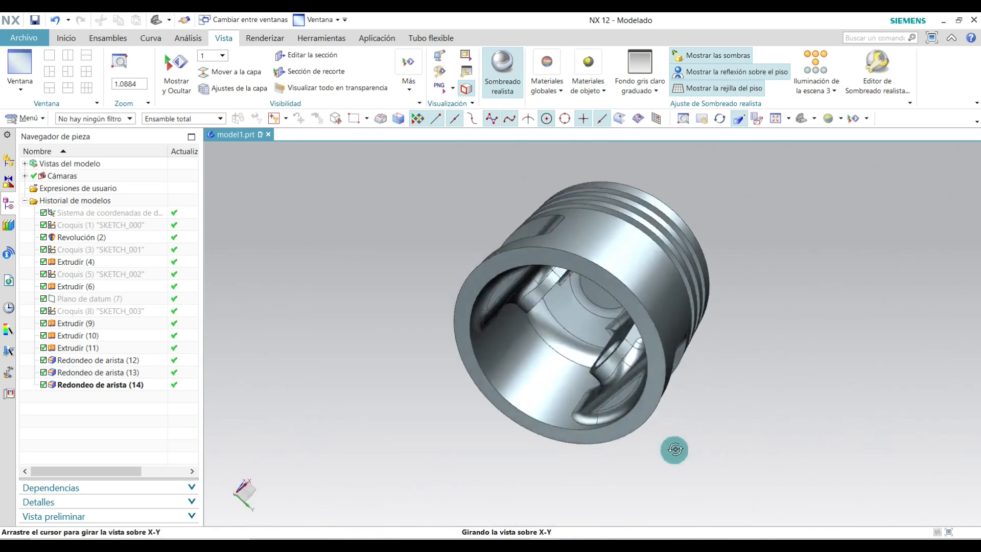
middle_drag(736, 457, 782, 445)
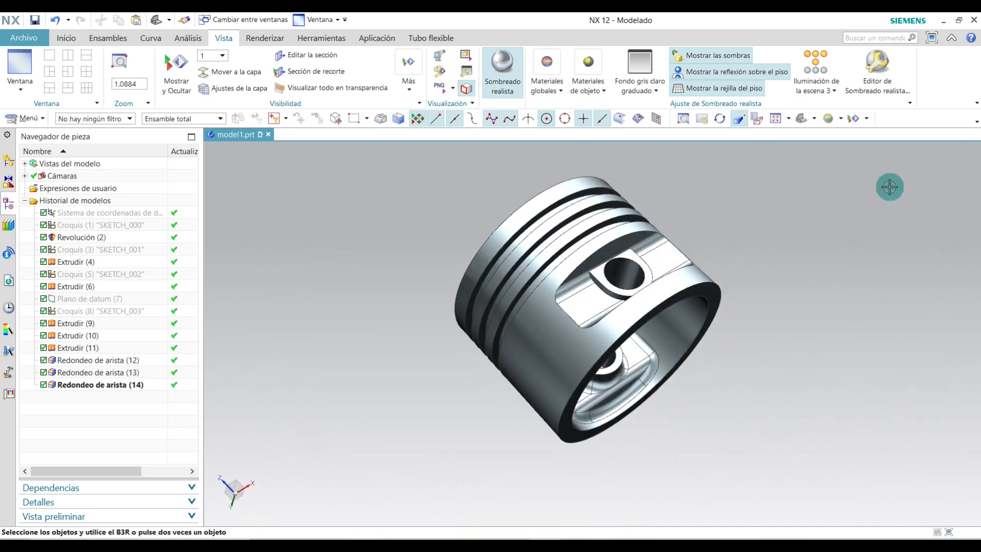